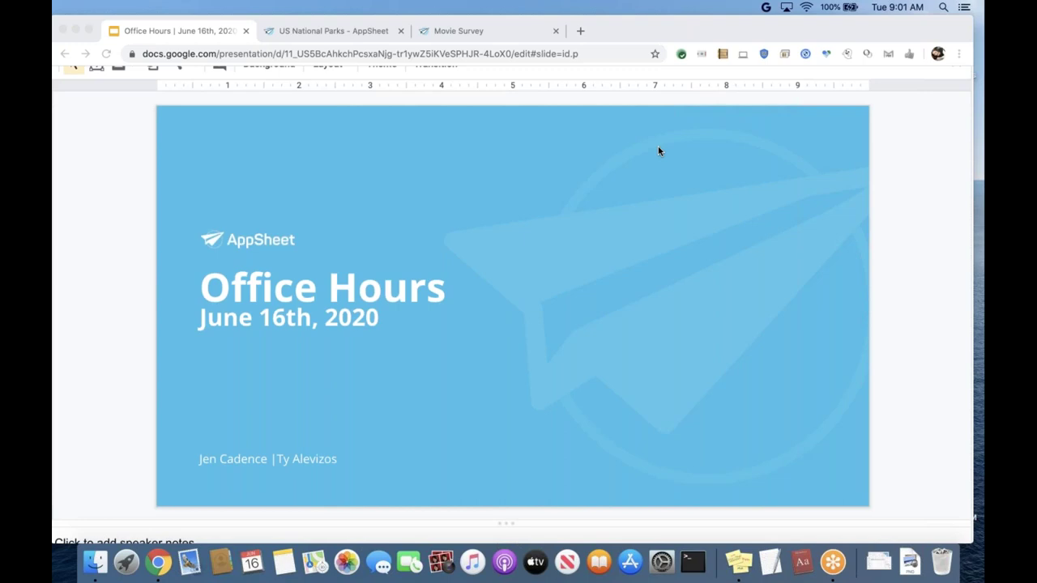
Step: Advance from the Office Hours title slide to the slide introducing the presenters and their pet co-hosts
{"action": "left_click", "coordinate": [502, 202]}
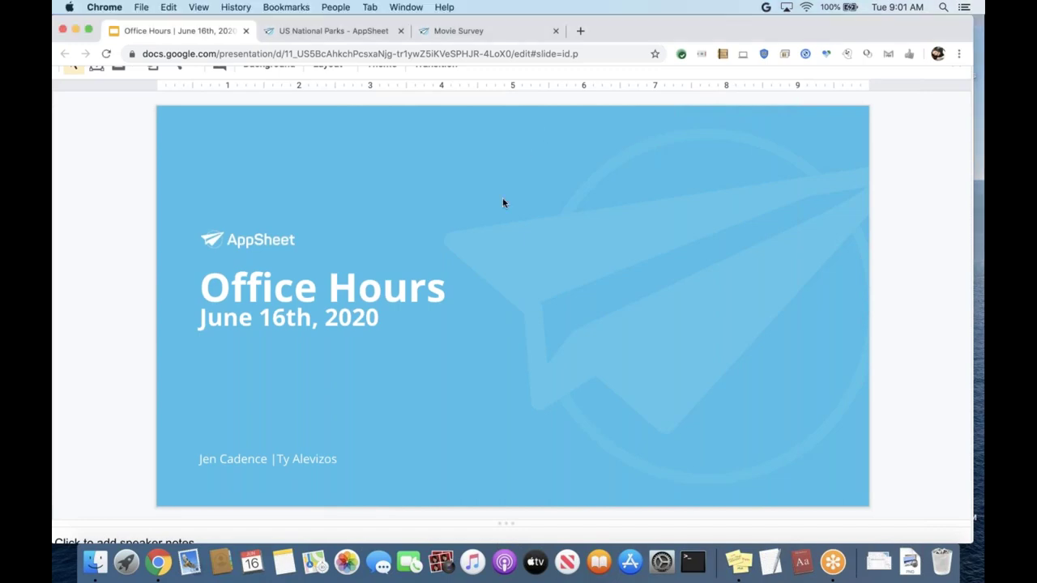
{"action": "key", "text": "Down"}
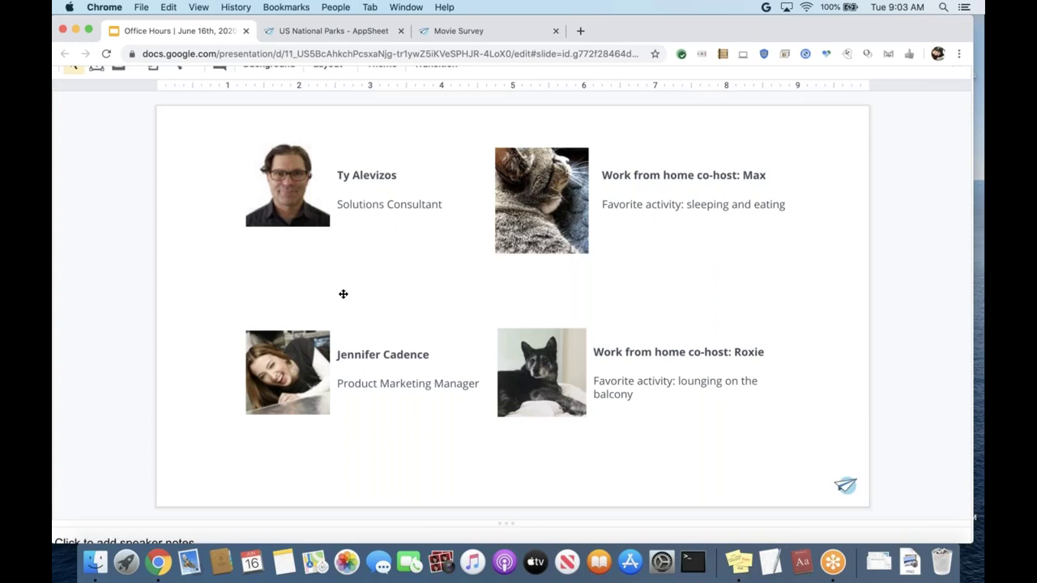
Step: Bring up the Agenda slide listing the session topics in the presentation window
{"action": "key", "text": "Up"}
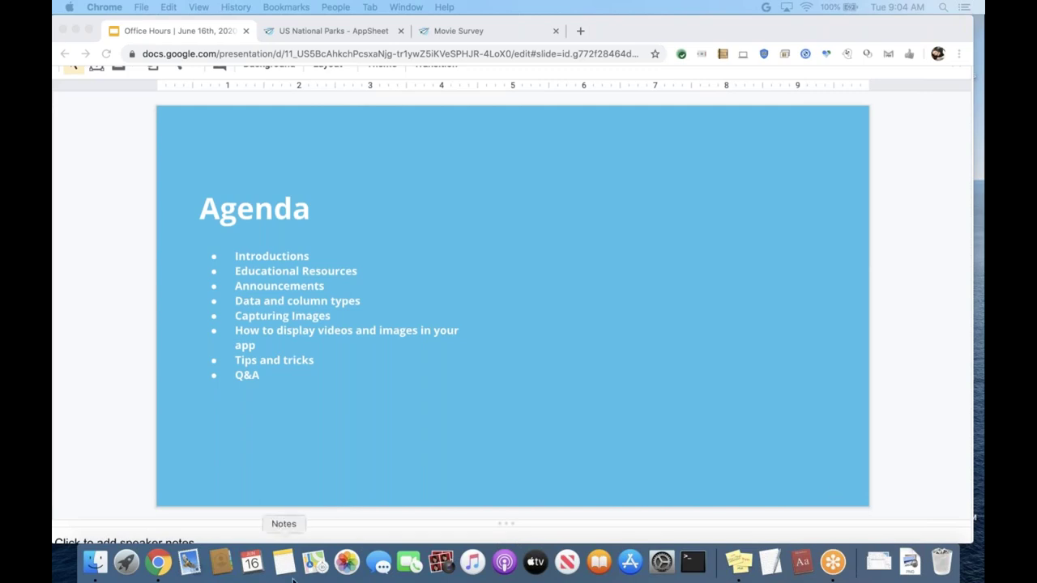
{"action": "left_click", "coordinate": [352, 430]}
Step: Show the 'New to the platform?' slide pointing newcomers to community.appsheet.com
{"action": "key", "text": "Page_Down"}
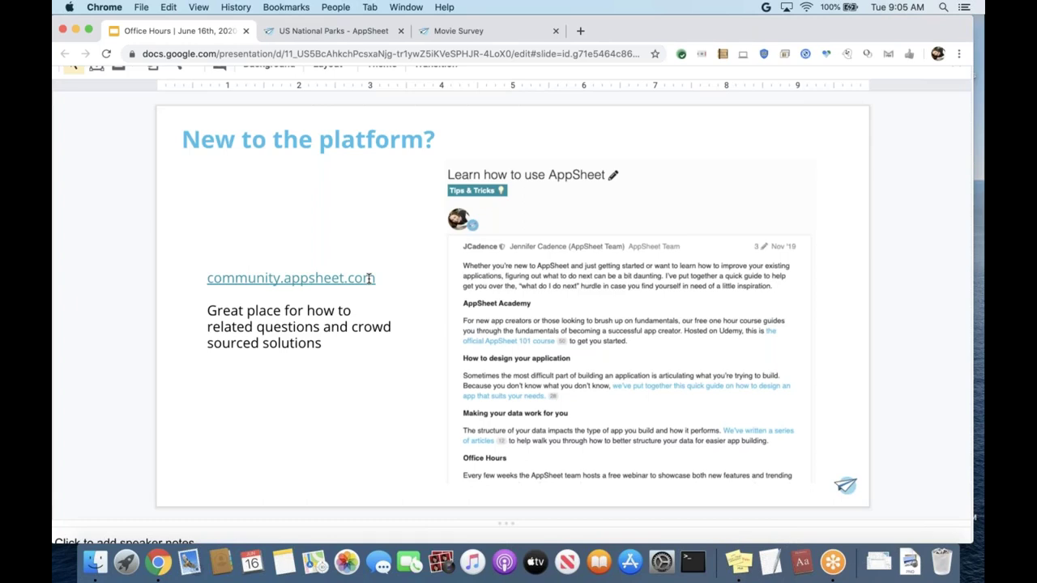
Step: Step past the Non-english resources slide to the Fundamentals slide on data types, images and tips
{"action": "key", "text": "Down"}
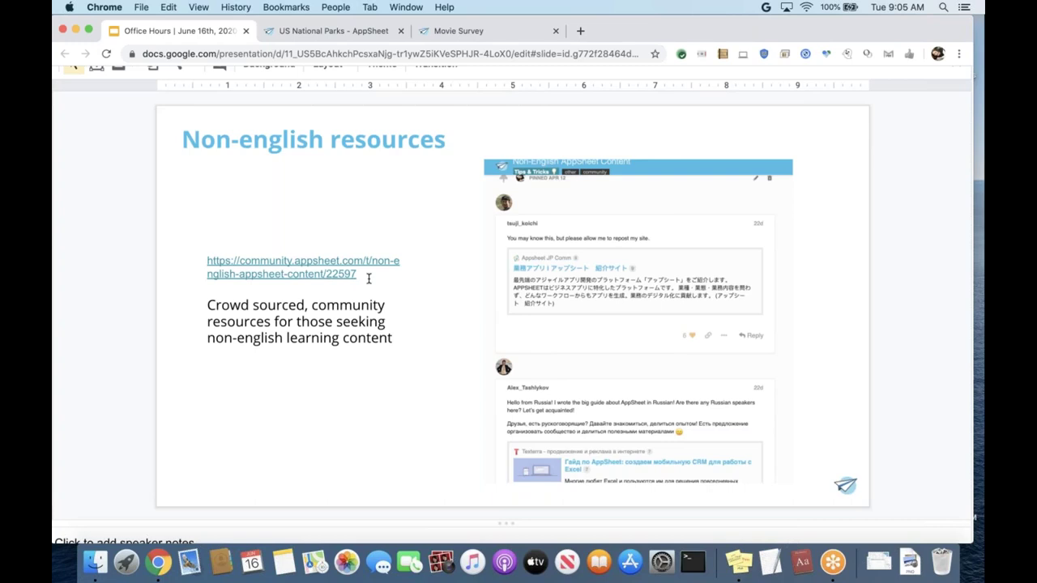
{"action": "key", "text": "Down"}
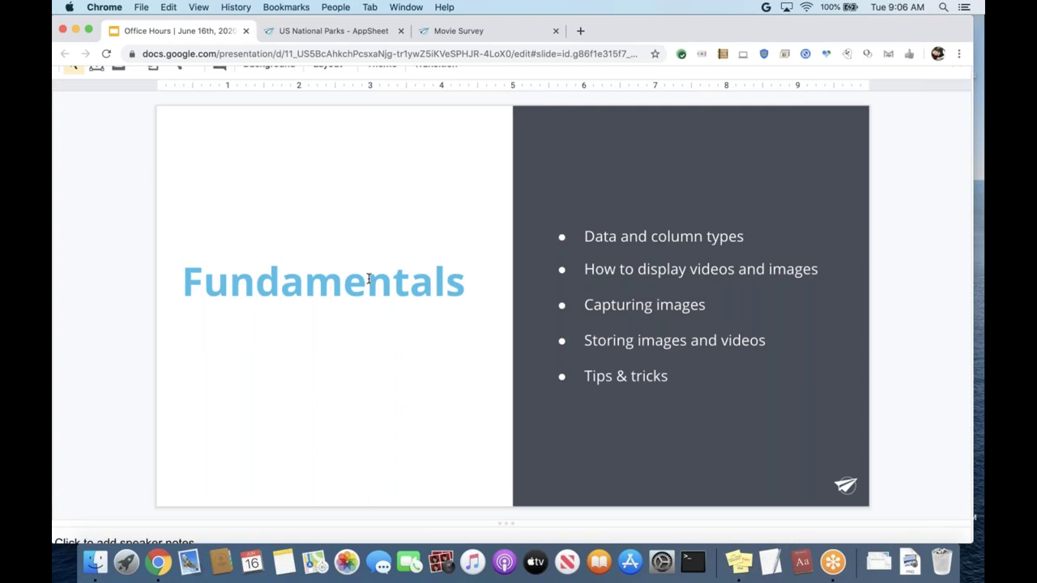
Step: Show the 'Column and data types' slide grouping Text, Numeric, Temporal, Enumerated and Image types
{"action": "key", "text": "Down"}
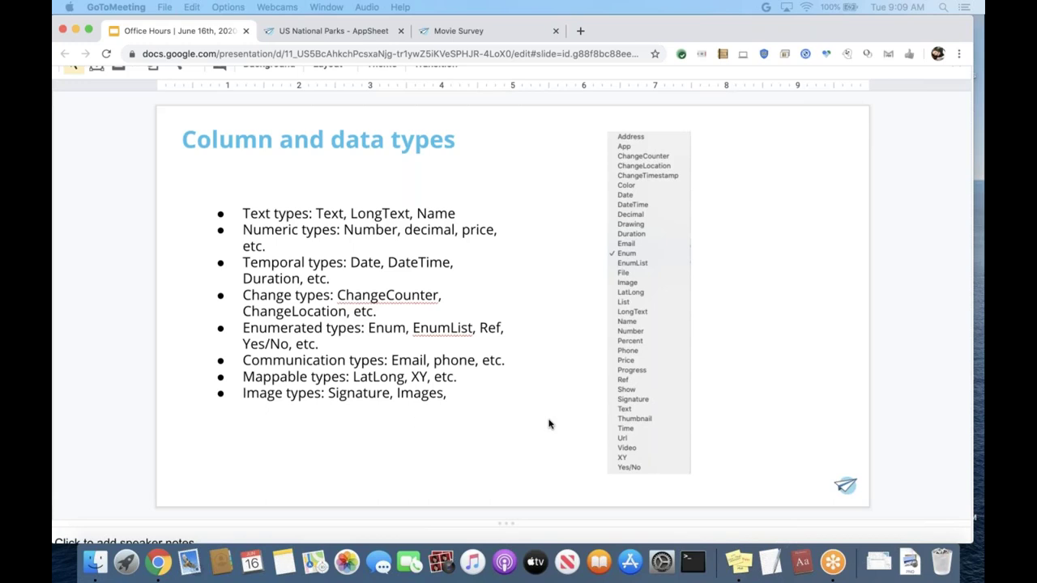
{"action": "left_click", "coordinate": [489, 414]}
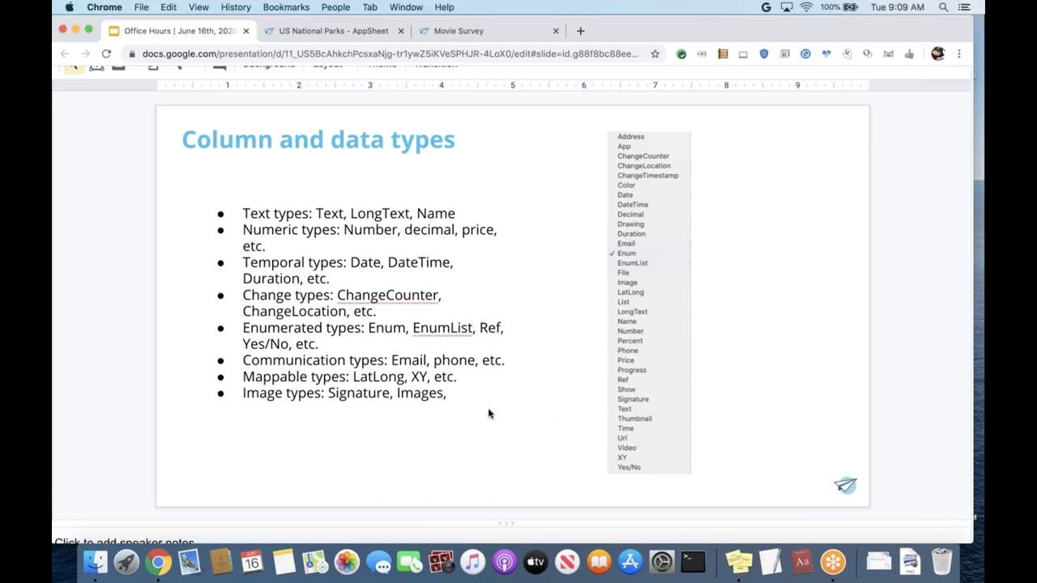
Step: Show the 'Display images and videos in your app' slide with the parks gallery screenshot
{"action": "key", "text": "Down"}
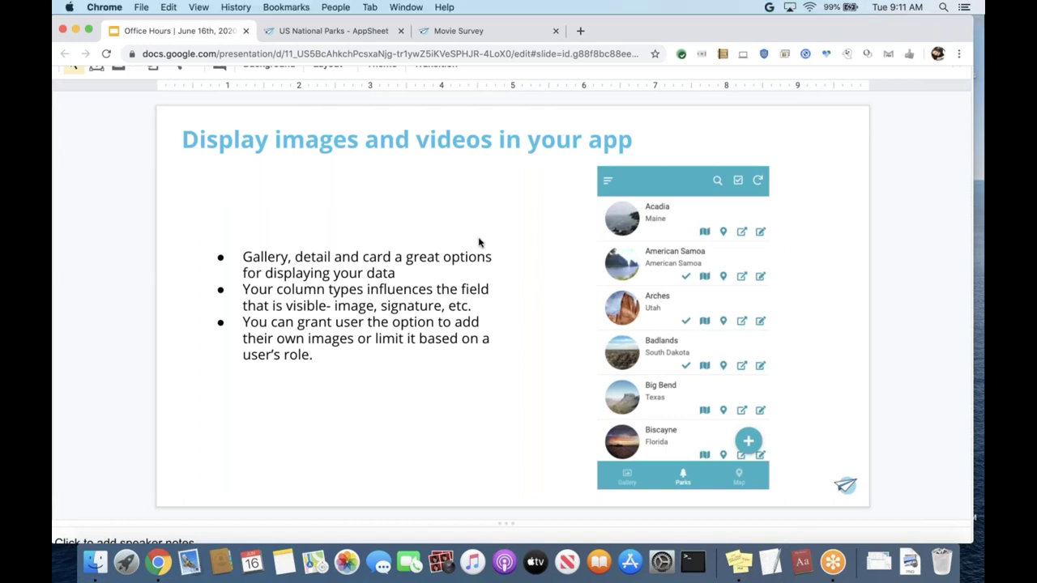
Step: Show the 'Capturing image related data' slide covering signing, photos, video embedding and markup
{"action": "key", "text": "Down"}
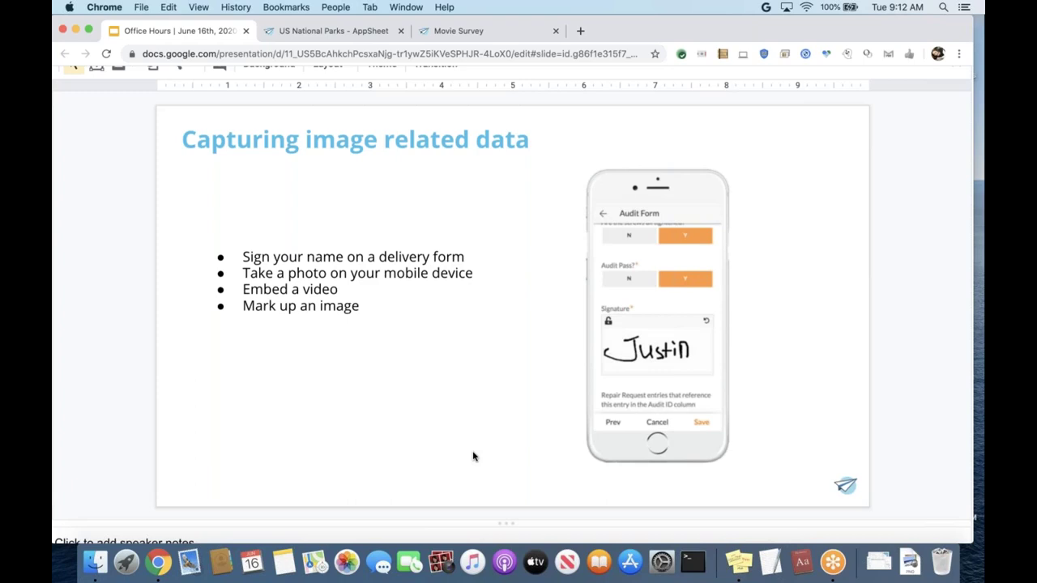
Step: Show the 'Storing images and videos' slide on URL-hosted images and embedded videos
{"action": "key", "text": "Down"}
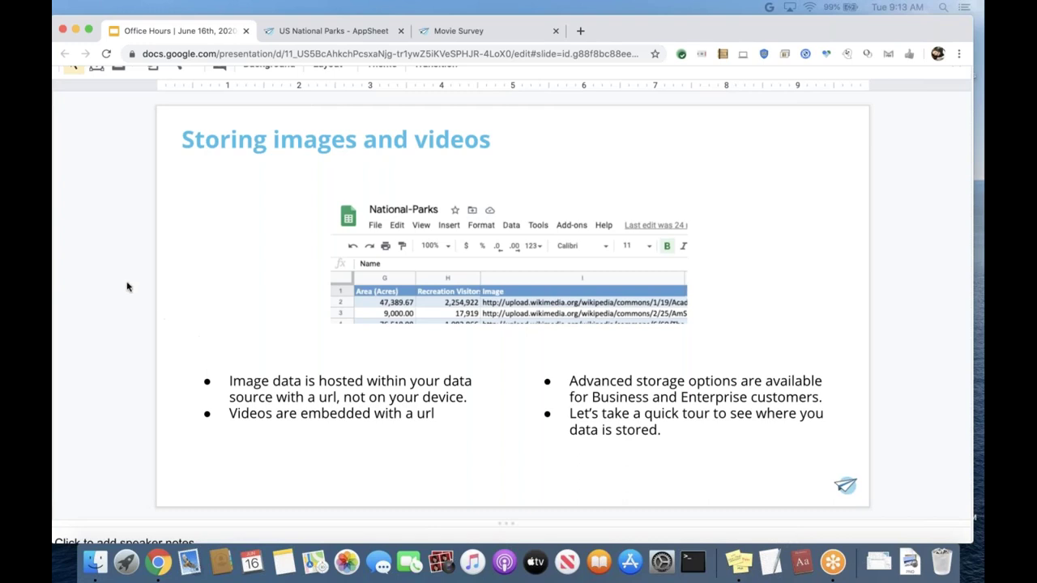
Step: In the US National Parks app editor, open the Data tables and launch National-Parks' source Google Sheet
{"action": "left_click", "coordinate": [276, 33]}
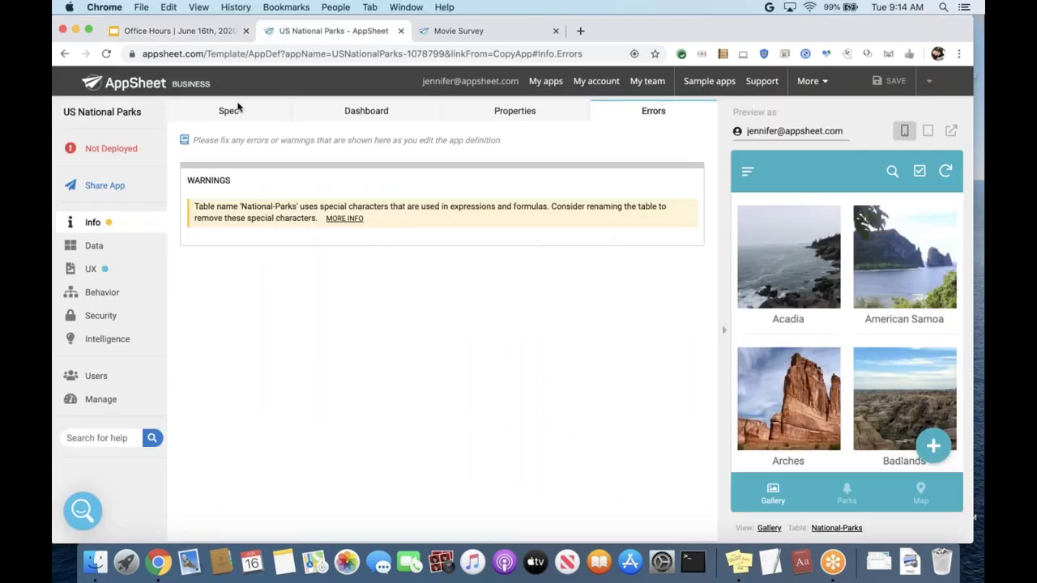
{"action": "left_click", "coordinate": [113, 249]}
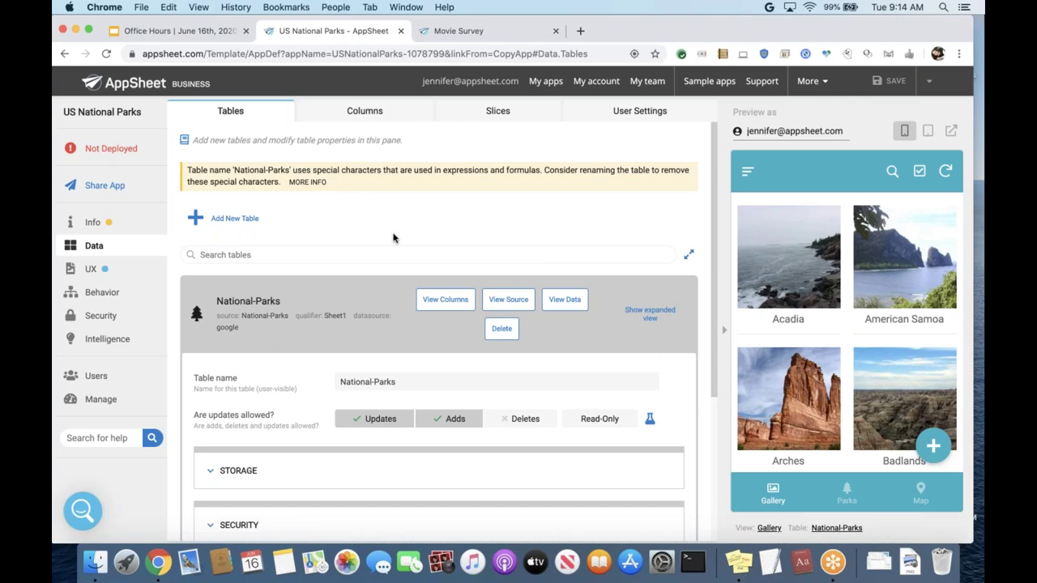
{"action": "scroll", "coordinate": [330, 255], "scroll_direction": "down", "scroll_amount": 1}
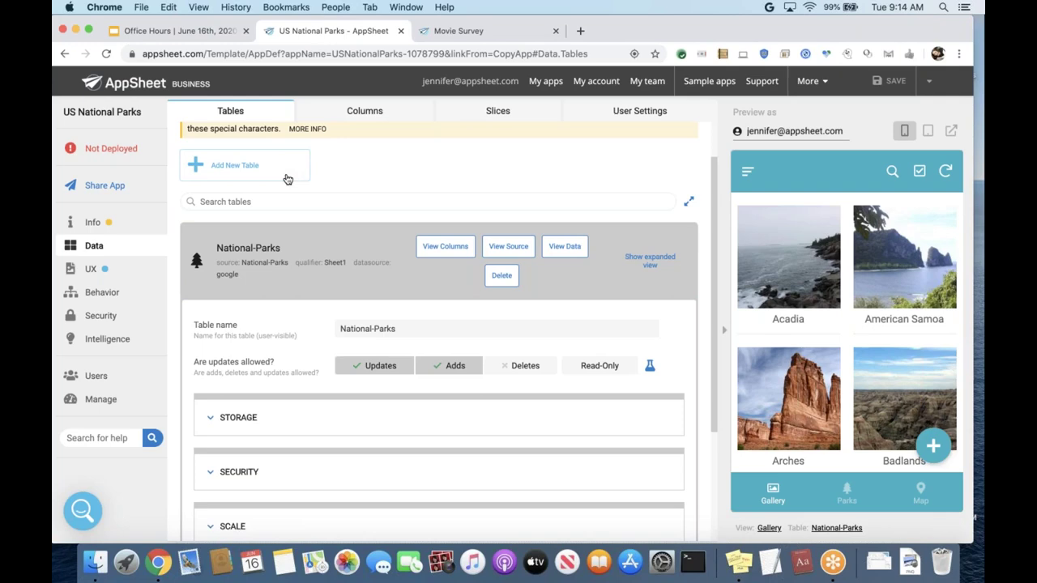
{"action": "scroll", "coordinate": [287, 178], "scroll_direction": "up", "scroll_amount": 2}
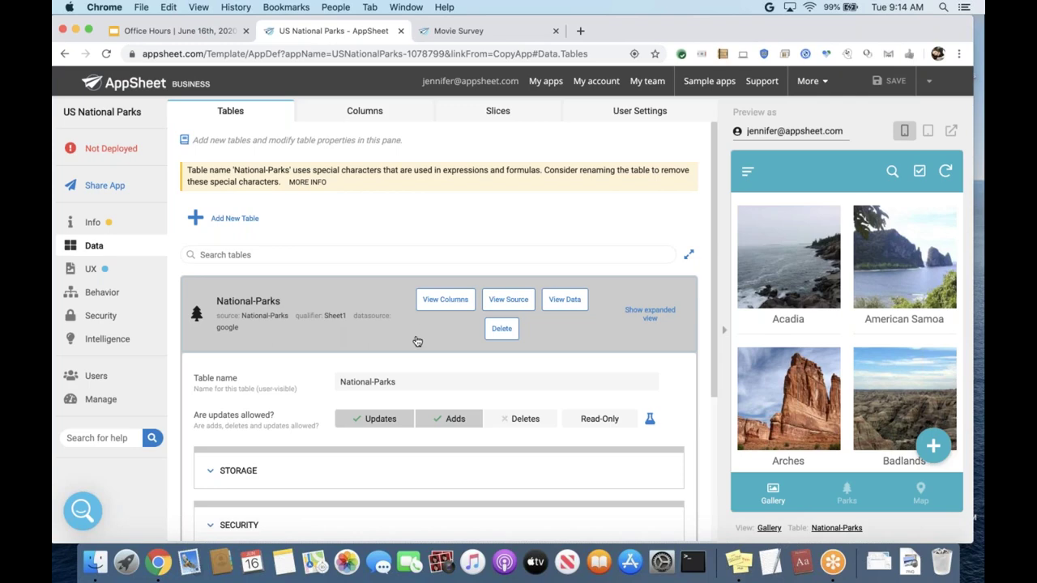
{"action": "left_click", "coordinate": [501, 310]}
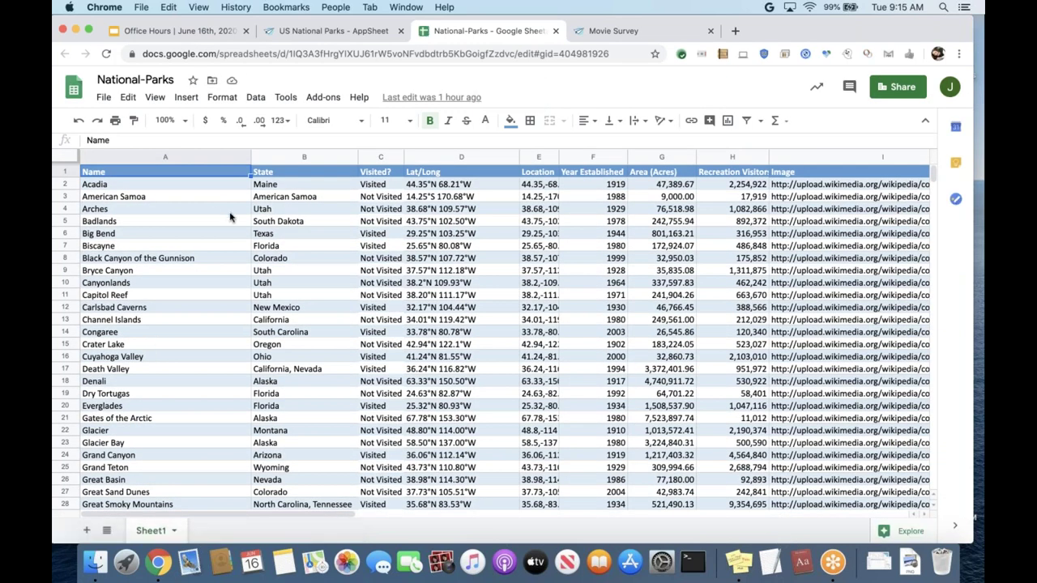
Step: Select the Image column header I1 holding Wikimedia URLs, comparing it with the Photo column J1
{"action": "scroll", "coordinate": [273, 223], "scroll_direction": "right", "scroll_amount": 3}
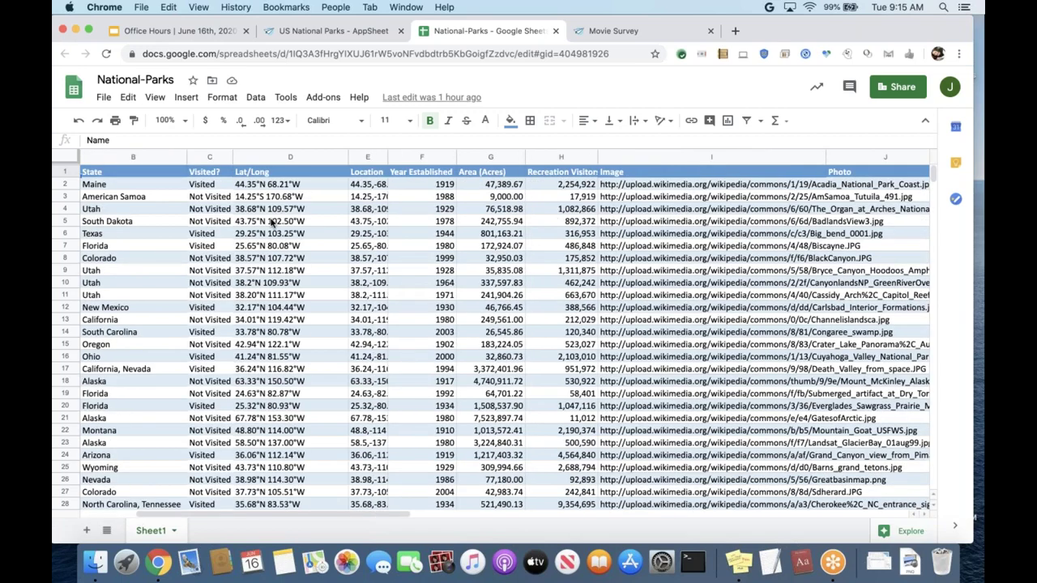
{"action": "scroll", "coordinate": [273, 224], "scroll_direction": "right", "scroll_amount": 2}
{"action": "scroll", "coordinate": [272, 224], "scroll_direction": "right", "scroll_amount": 2}
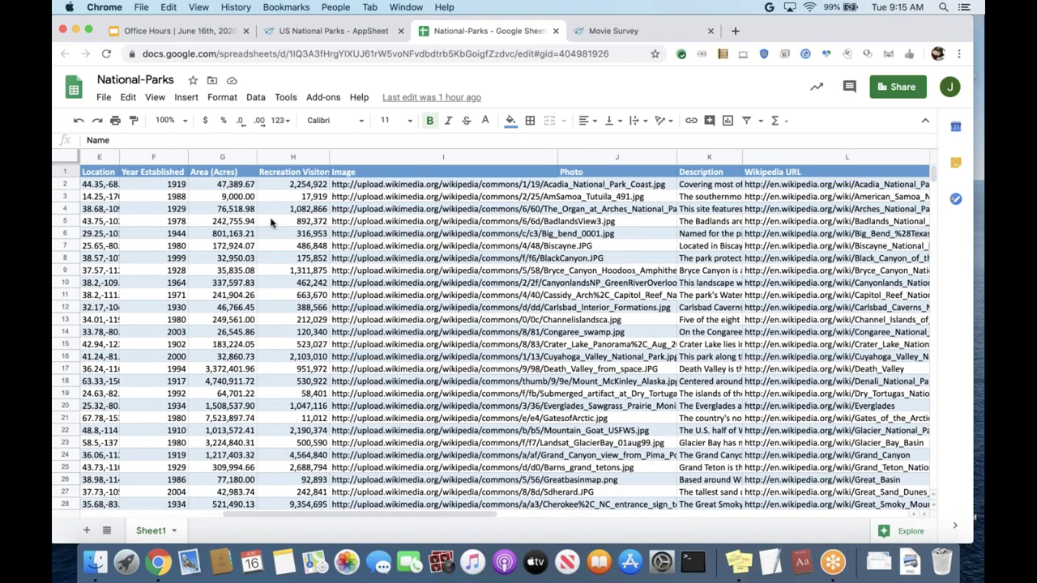
{"action": "scroll", "coordinate": [259, 225], "scroll_direction": "right", "scroll_amount": 2}
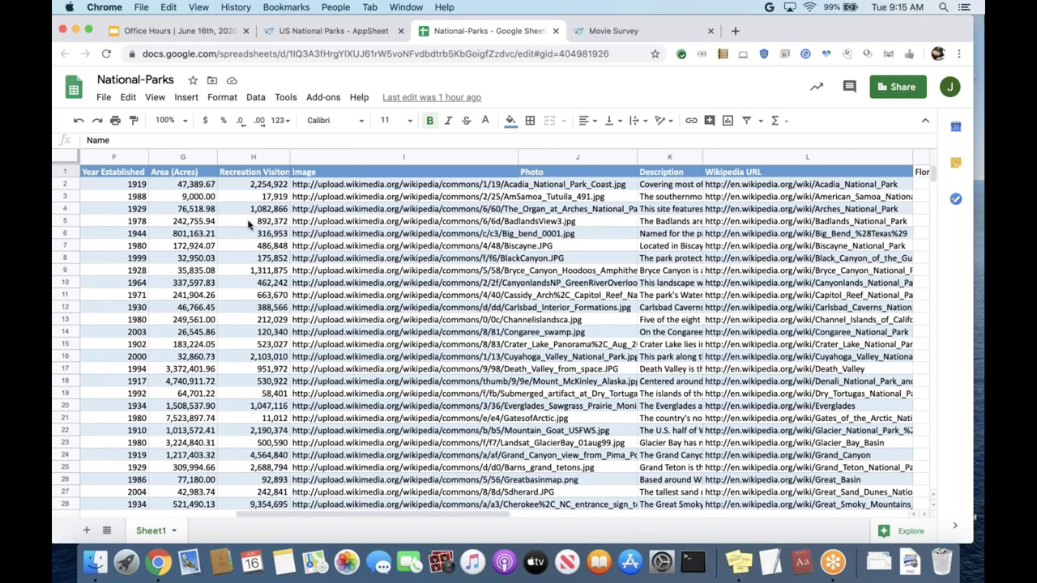
{"action": "scroll", "coordinate": [249, 224], "scroll_direction": "right", "scroll_amount": 2}
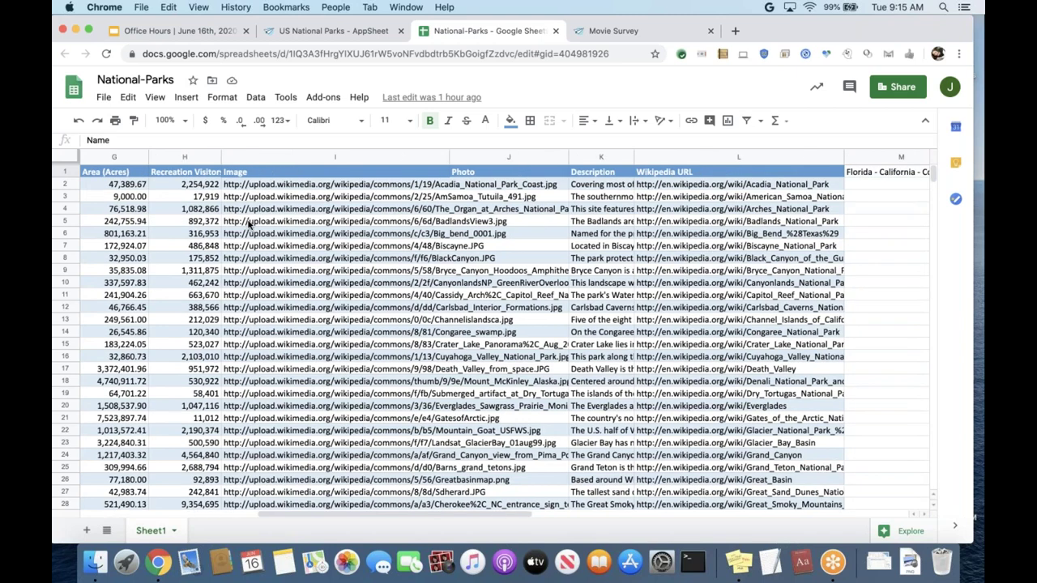
{"action": "left_click", "coordinate": [254, 173]}
{"action": "left_click", "coordinate": [481, 177]}
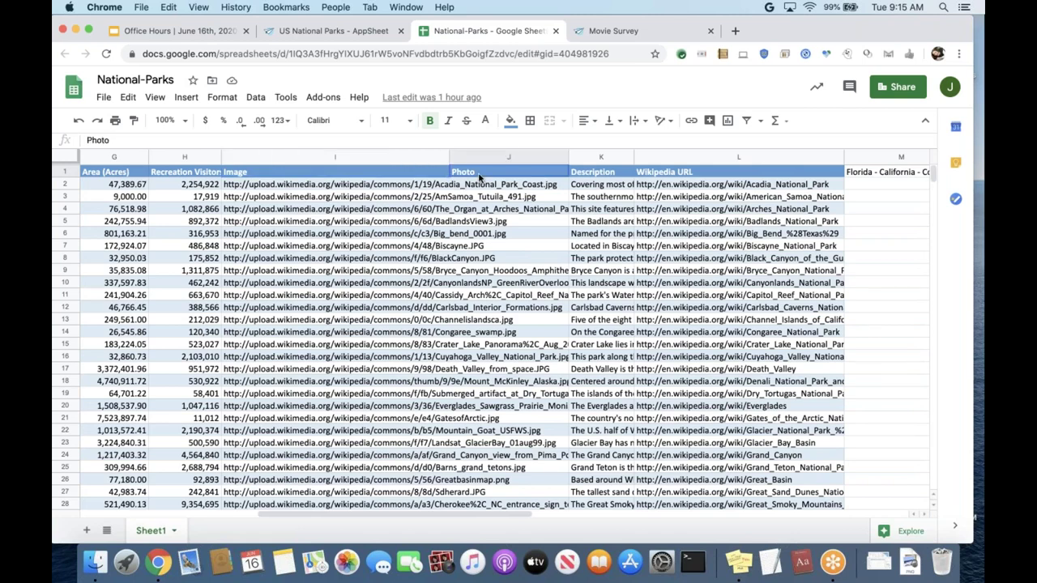
{"action": "left_click", "coordinate": [388, 175]}
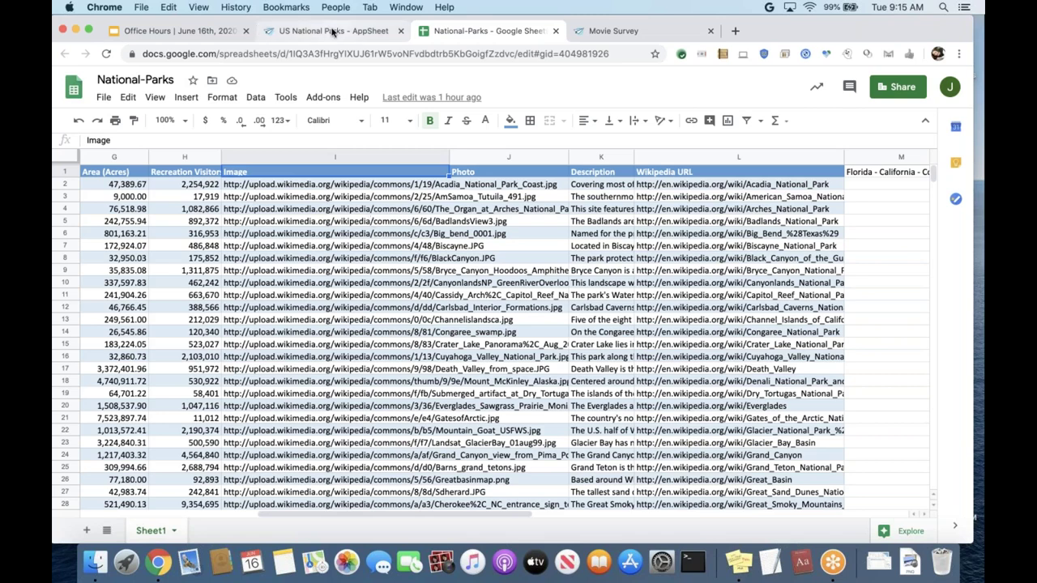
Step: Show the National-Parks table's 15 columns and scroll down to the Image and Photo rows
{"action": "left_click", "coordinate": [332, 31]}
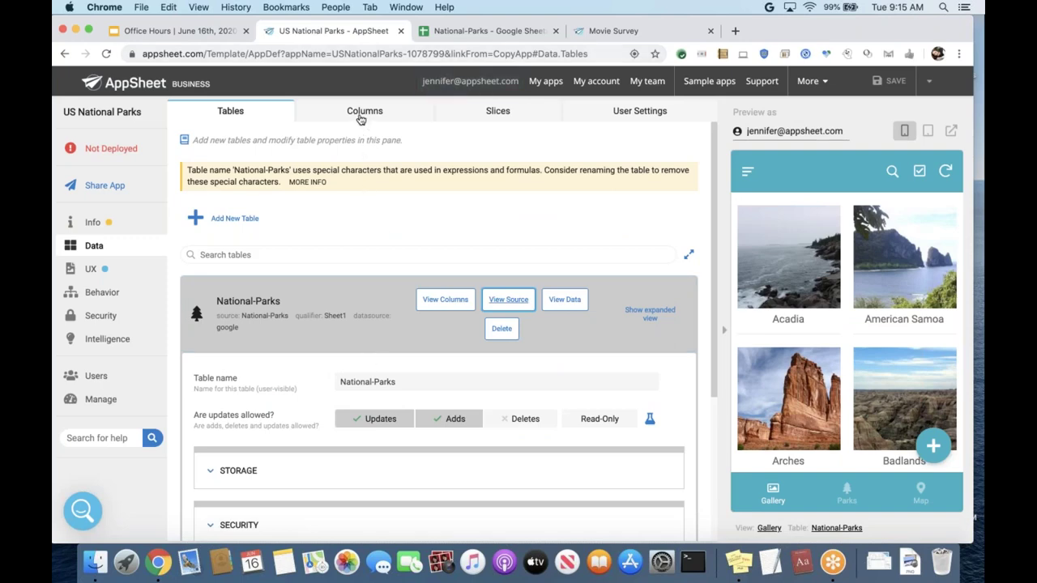
{"action": "scroll", "coordinate": [346, 254], "scroll_direction": "down", "scroll_amount": 2}
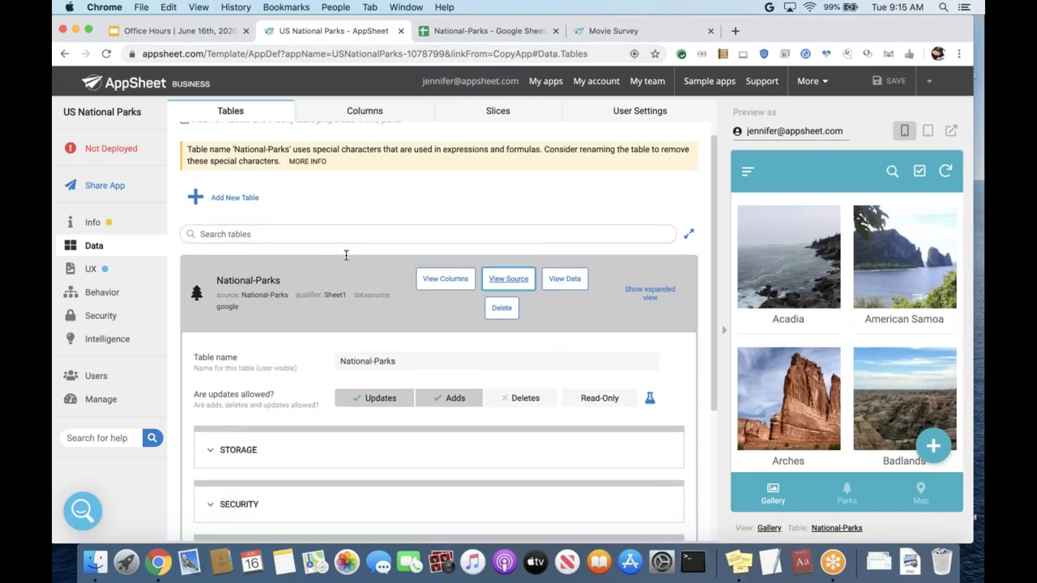
{"action": "left_click", "coordinate": [352, 113]}
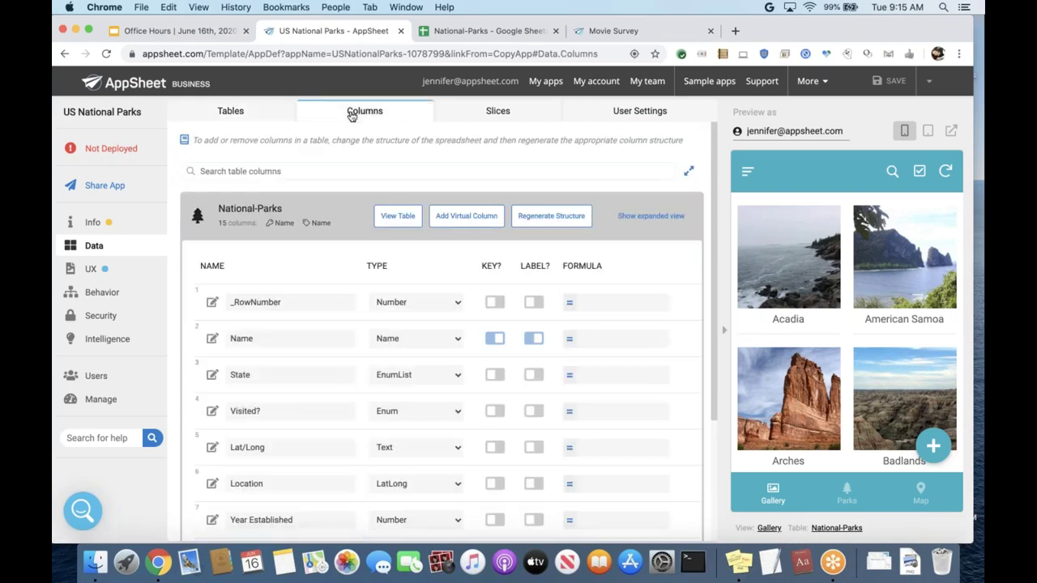
{"action": "left_click", "coordinate": [247, 113]}
{"action": "scroll", "coordinate": [261, 324], "scroll_direction": "down", "scroll_amount": 2}
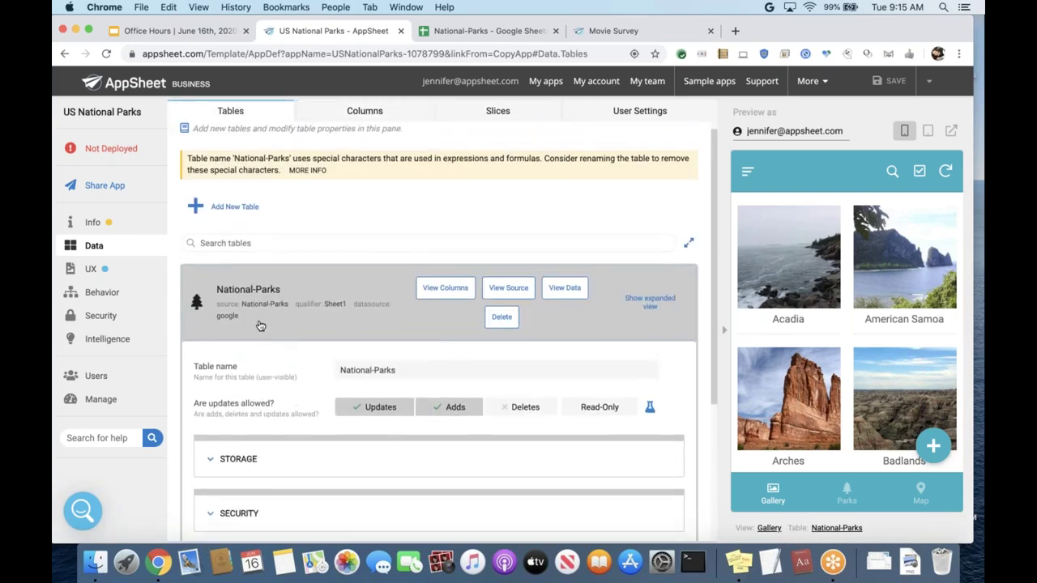
{"action": "left_click", "coordinate": [349, 112]}
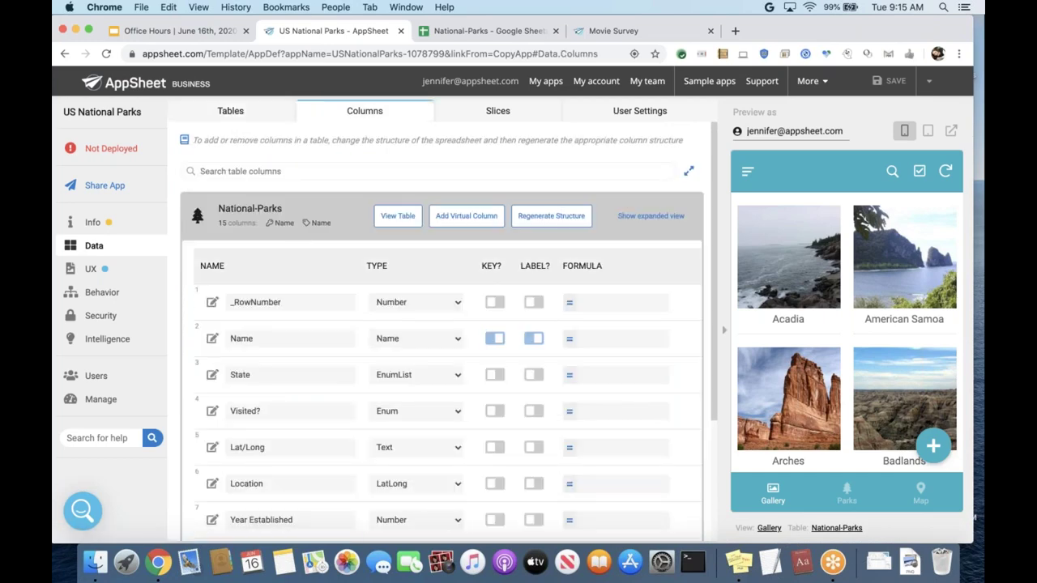
{"action": "scroll", "coordinate": [243, 218], "scroll_direction": "down", "scroll_amount": 1}
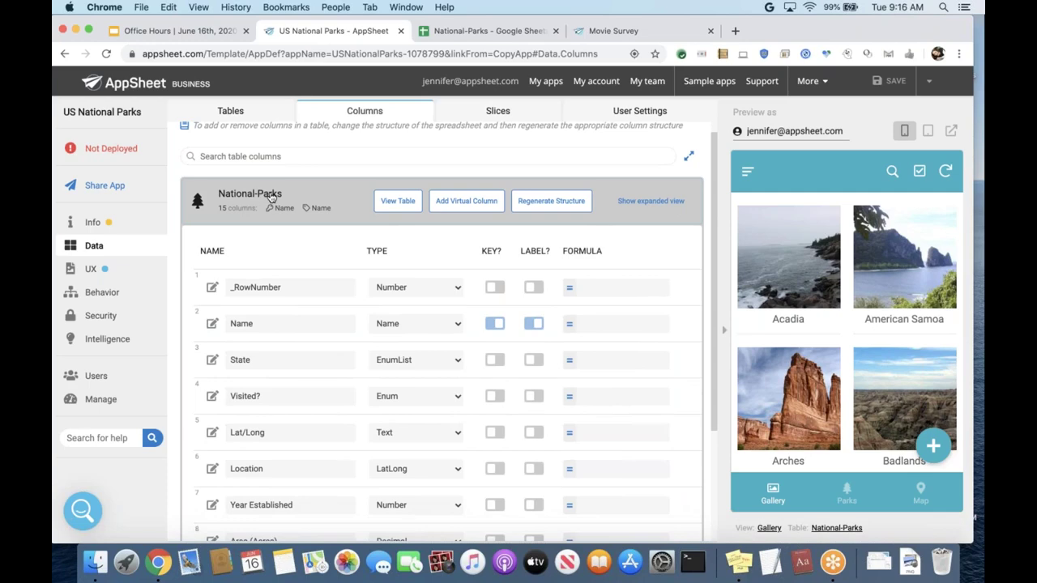
{"action": "scroll", "coordinate": [317, 241], "scroll_direction": "down", "scroll_amount": 3}
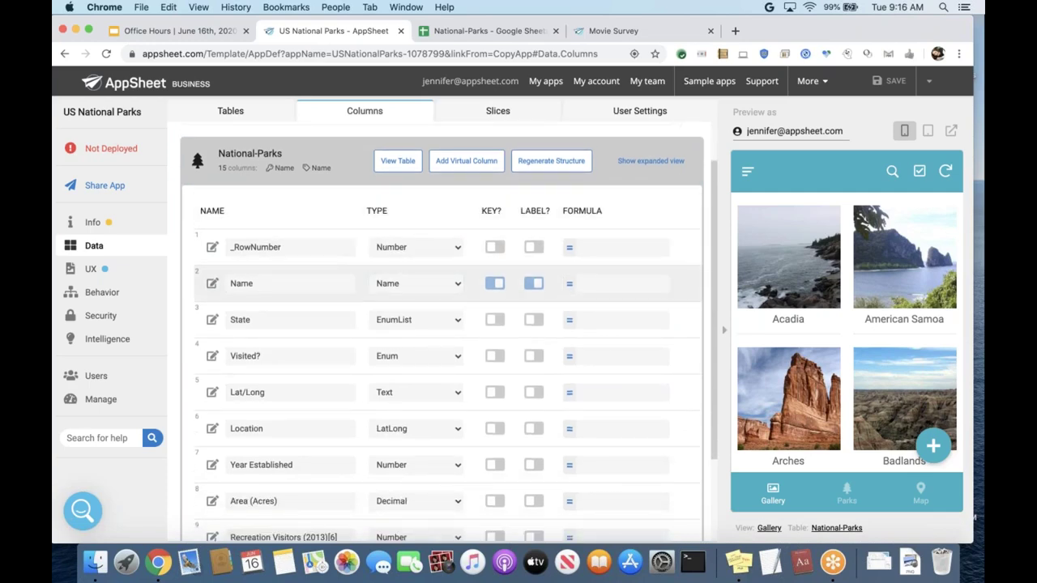
{"action": "scroll", "coordinate": [413, 320], "scroll_direction": "down", "scroll_amount": 8}
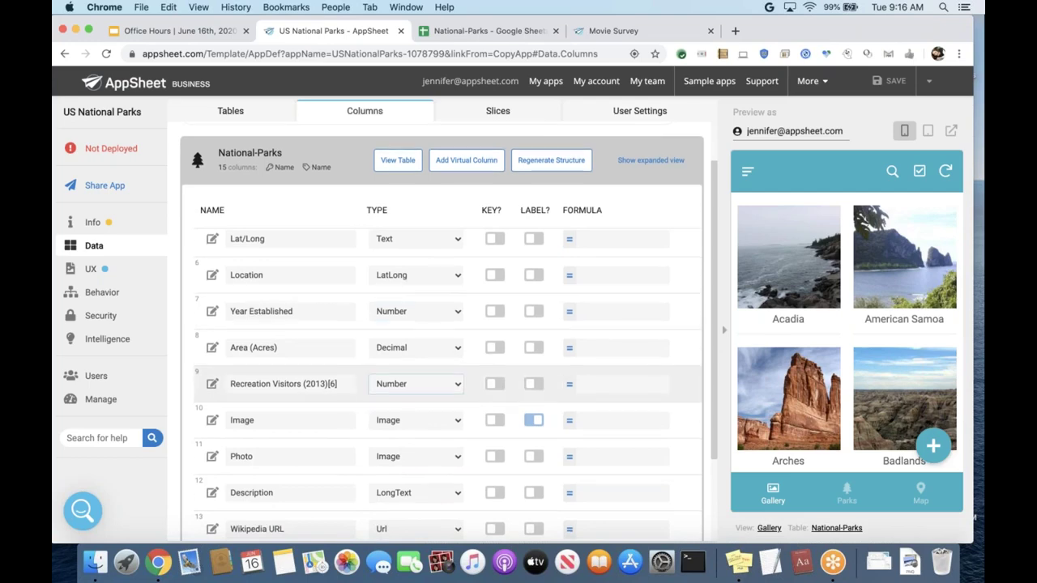
{"action": "scroll", "coordinate": [251, 364], "scroll_direction": "down", "scroll_amount": 4}
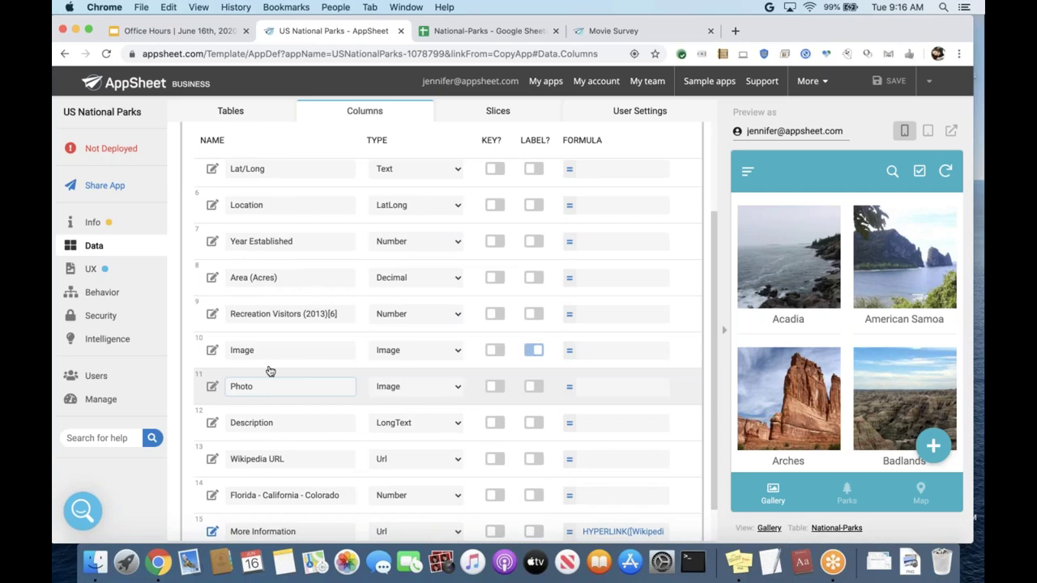
{"action": "left_click", "coordinate": [457, 352]}
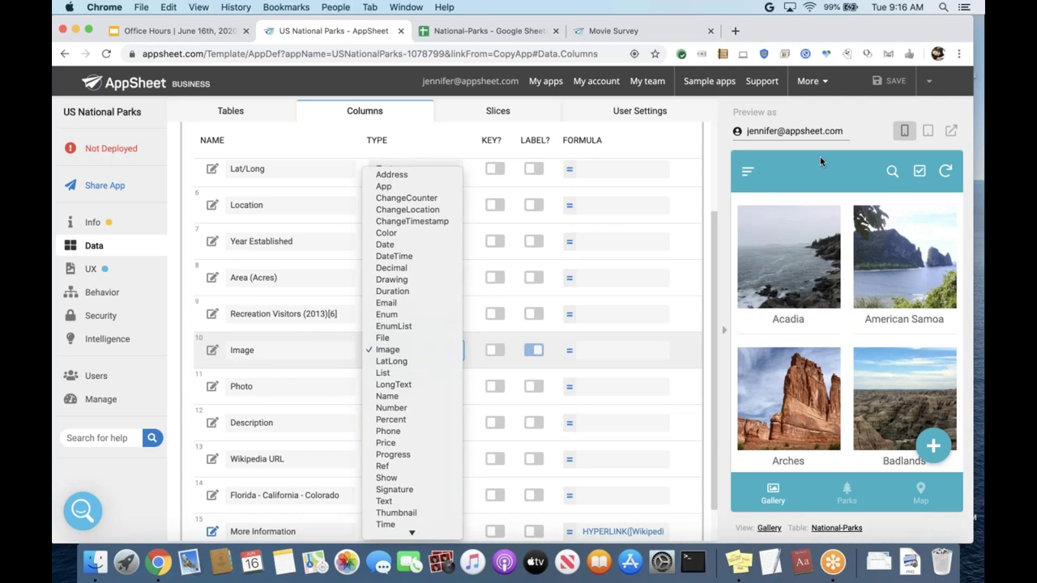
{"action": "left_click", "coordinate": [383, 350]}
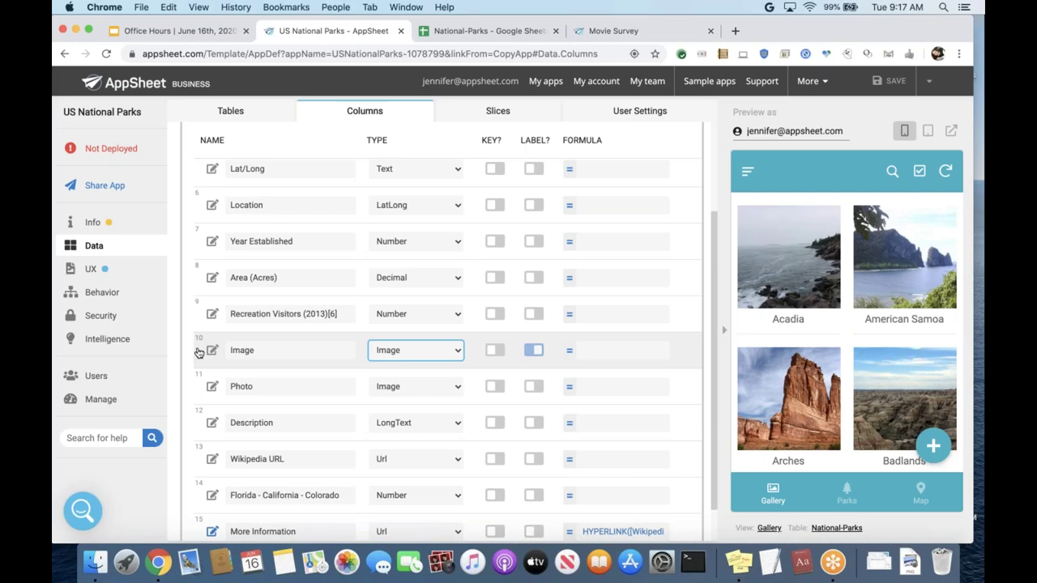
Step: Switch the Image column's Type from Image to Text and save the app
{"action": "left_click", "coordinate": [412, 350]}
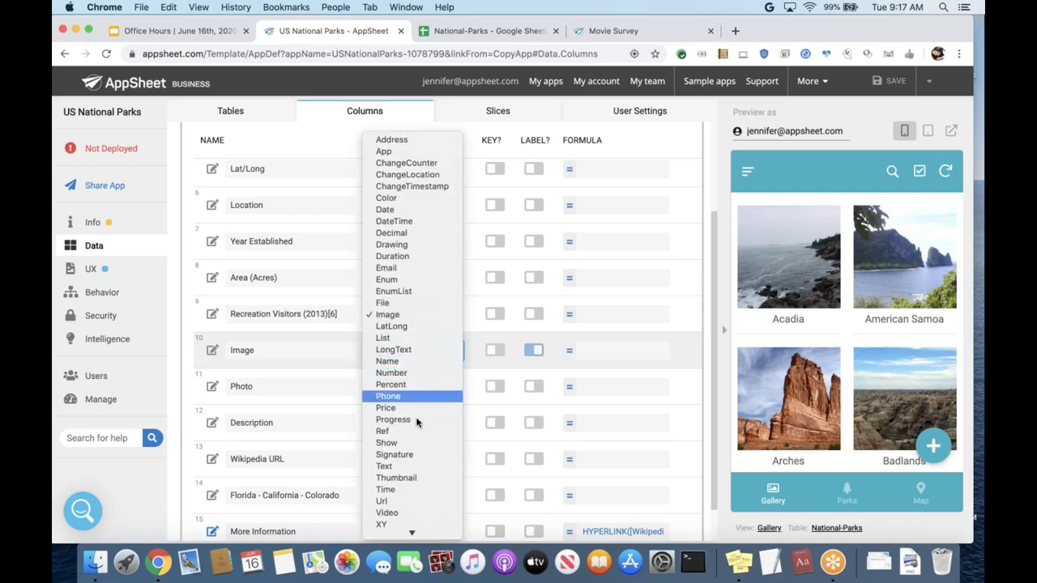
{"action": "left_click", "coordinate": [436, 468]}
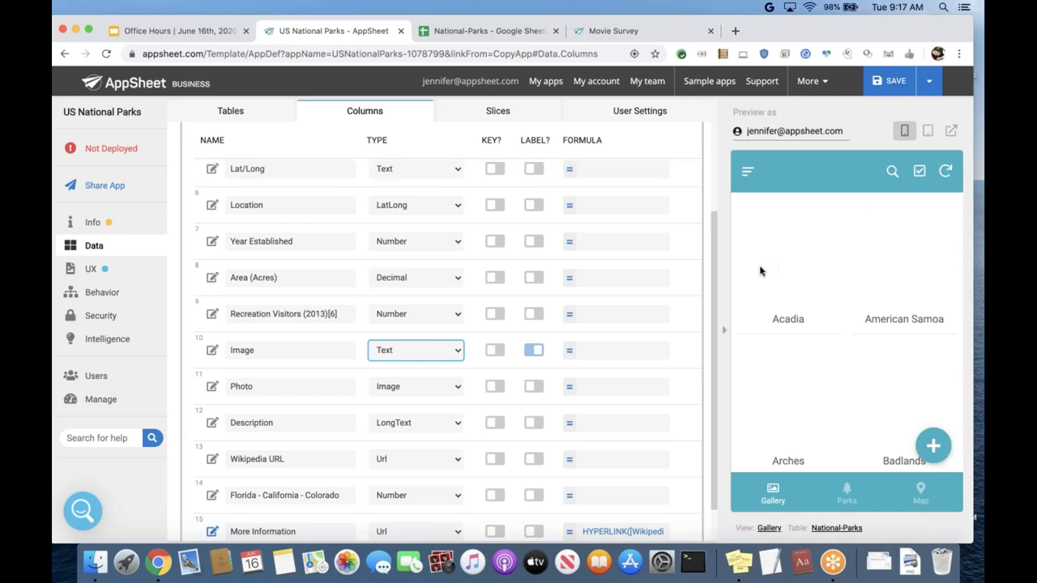
{"action": "left_click", "coordinate": [879, 82]}
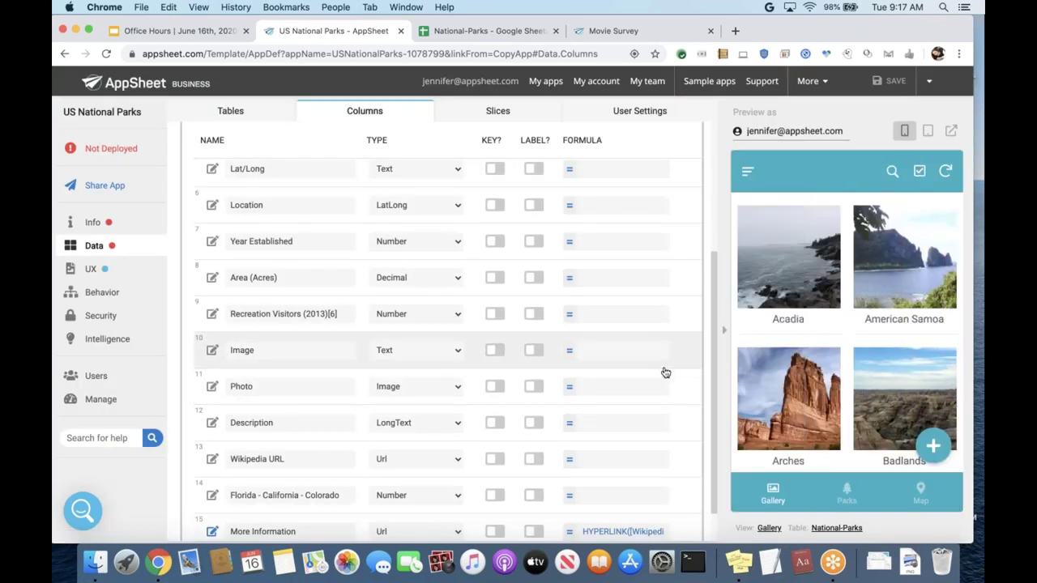
{"action": "left_click", "coordinate": [768, 272]}
{"action": "scroll", "coordinate": [779, 347], "scroll_direction": "down", "scroll_amount": 2}
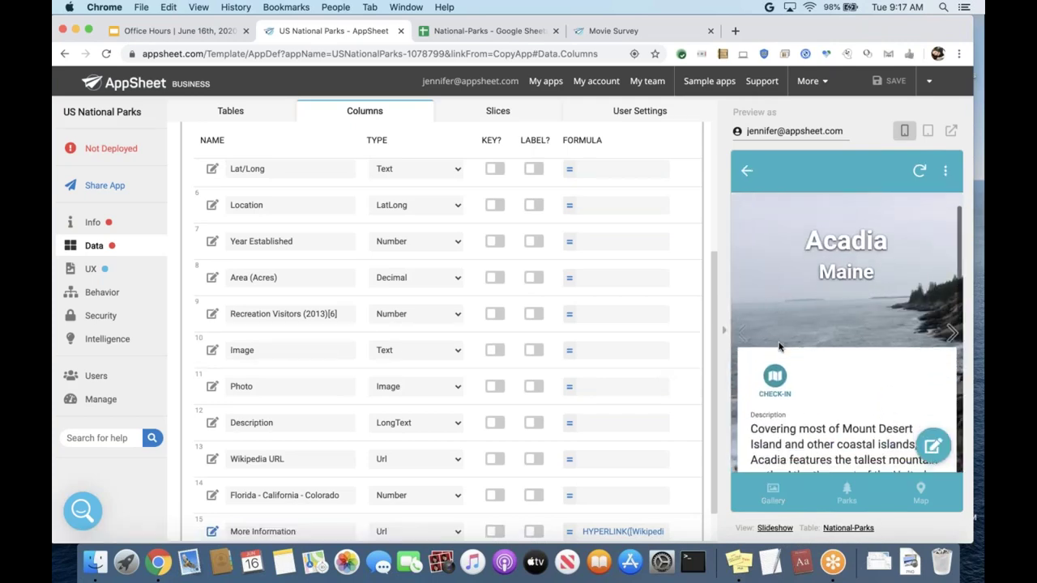
{"action": "scroll", "coordinate": [779, 347], "scroll_direction": "down", "scroll_amount": 5}
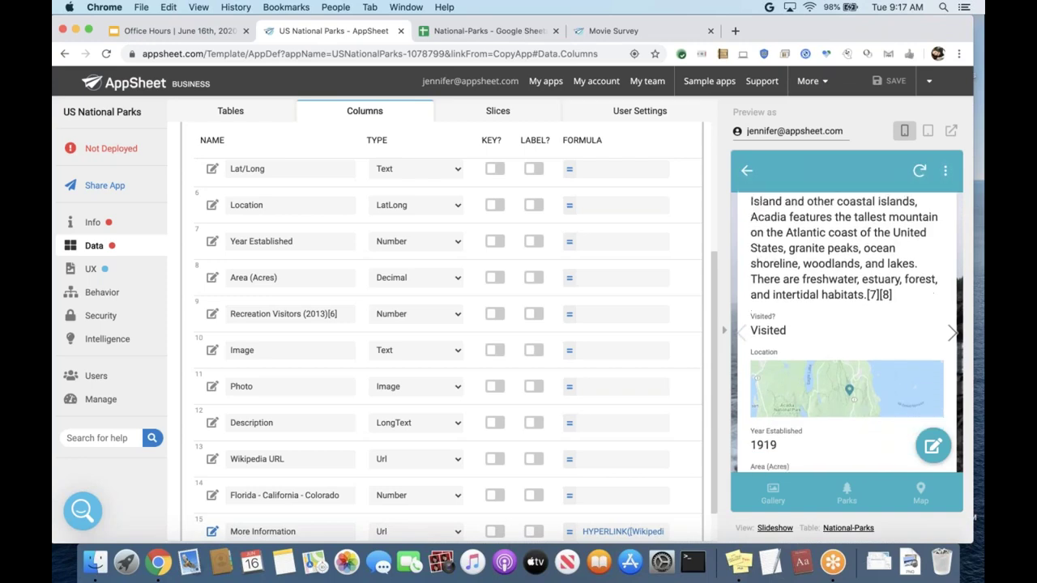
{"action": "scroll", "coordinate": [847, 332], "scroll_direction": "down", "scroll_amount": 3}
{"action": "scroll", "coordinate": [847, 332], "scroll_direction": "up", "scroll_amount": 10}
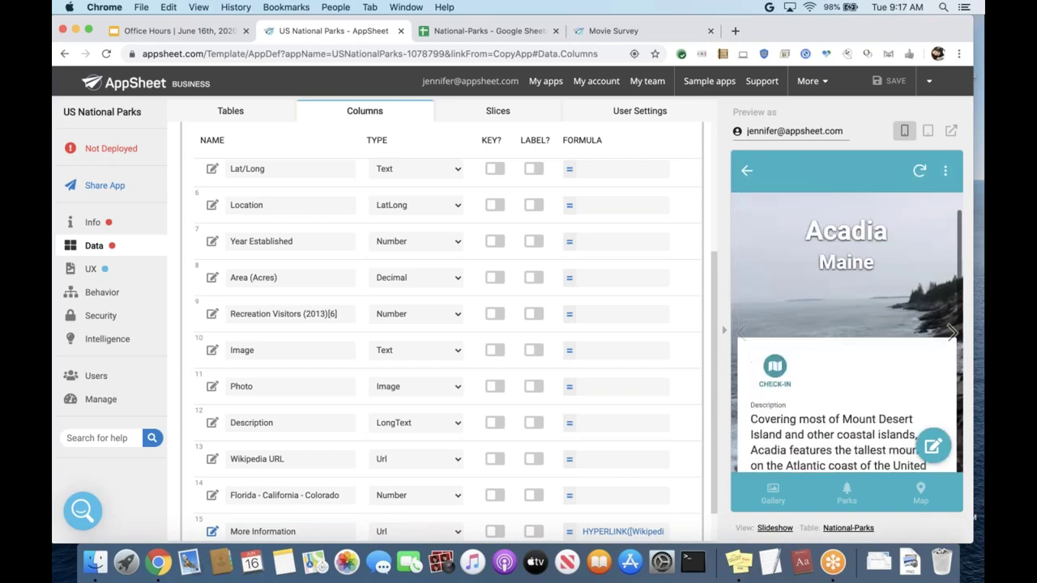
{"action": "scroll", "coordinate": [792, 328], "scroll_direction": "up", "scroll_amount": 2}
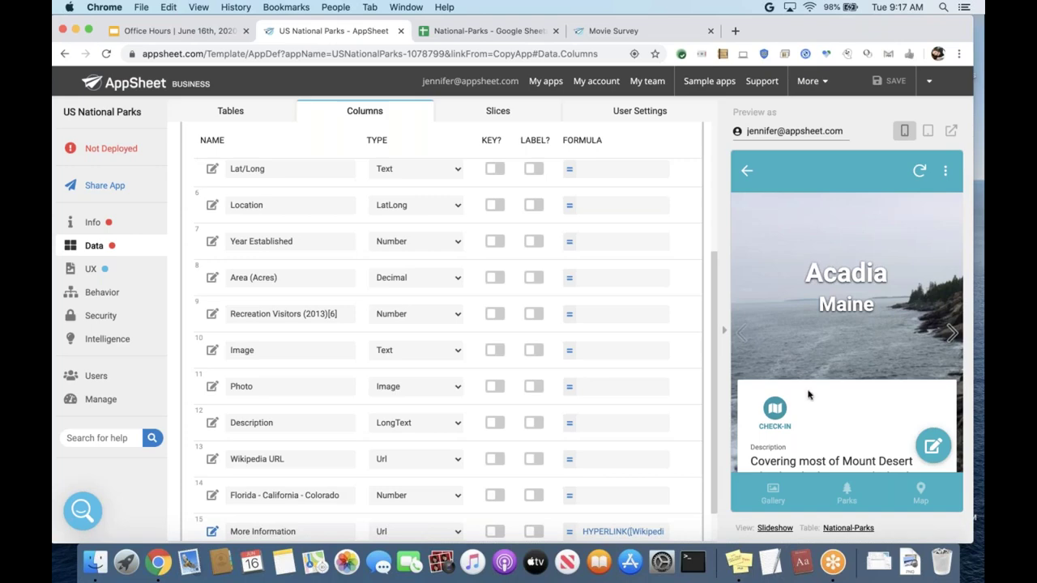
{"action": "scroll", "coordinate": [808, 394], "scroll_direction": "down", "scroll_amount": 10}
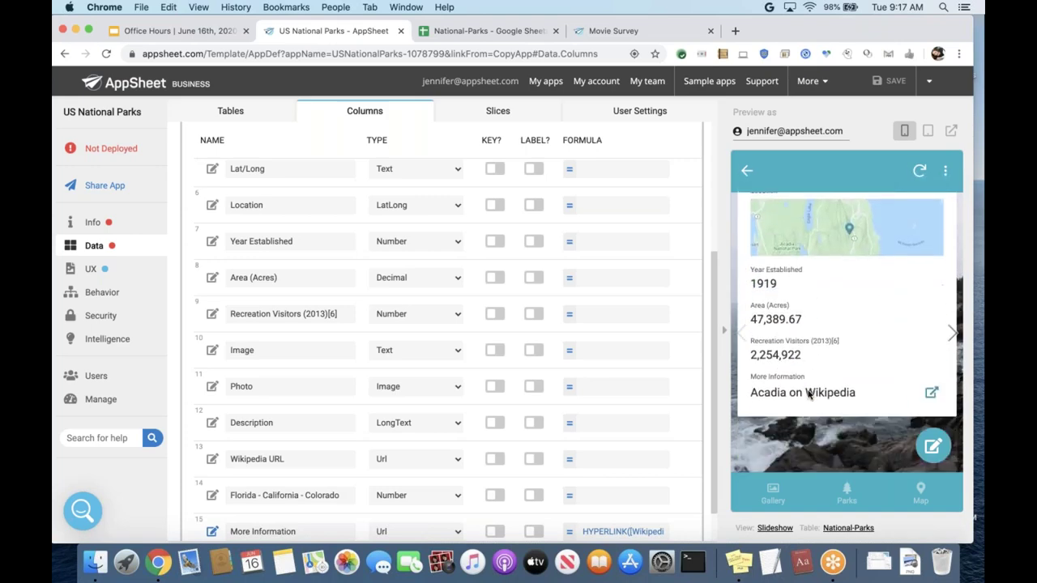
{"action": "scroll", "coordinate": [807, 394], "scroll_direction": "up", "scroll_amount": 10}
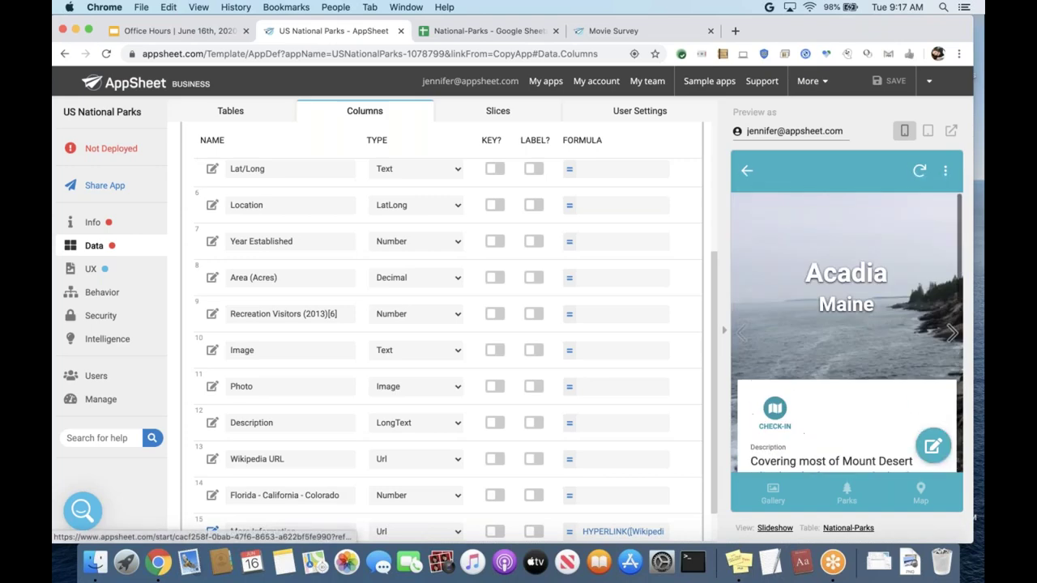
{"action": "left_click", "coordinate": [764, 501]}
{"action": "scroll", "coordinate": [840, 370], "scroll_direction": "down", "scroll_amount": 5}
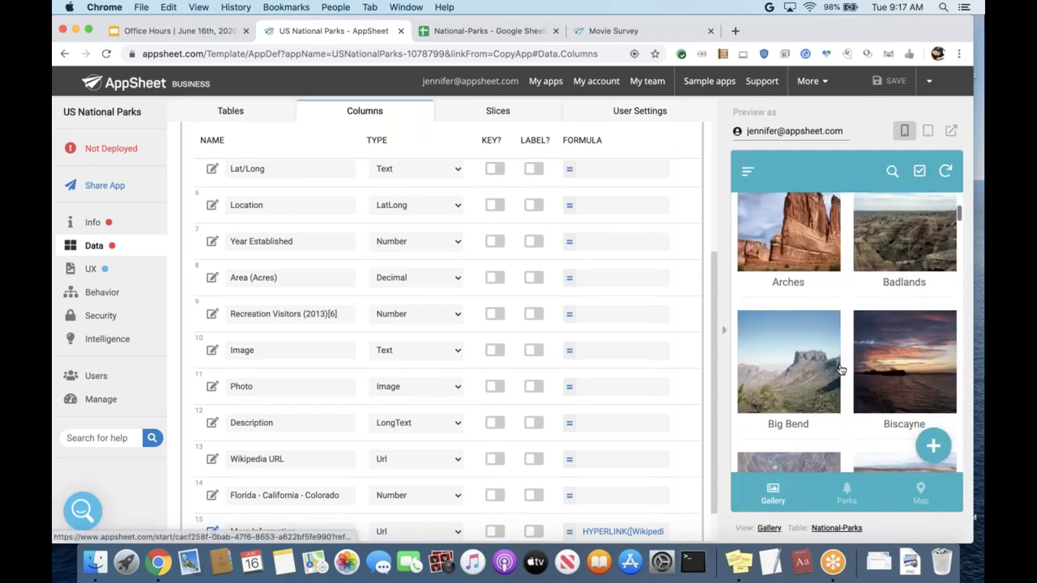
{"action": "scroll", "coordinate": [839, 370], "scroll_direction": "up", "scroll_amount": 5}
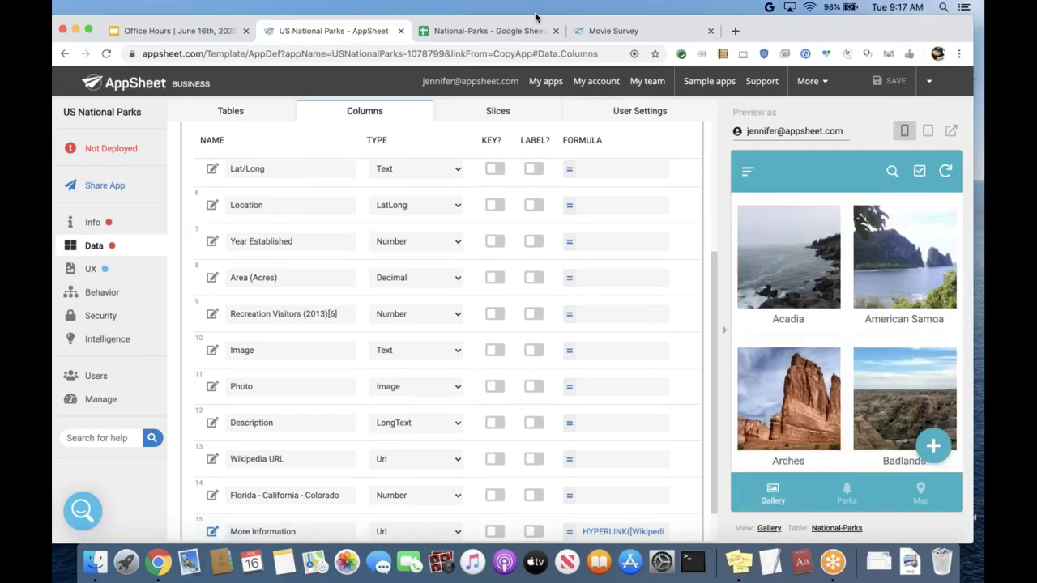
Step: Set the Photo column's type to Text, save, and show the Parks list in the preview
{"action": "left_click", "coordinate": [458, 391]}
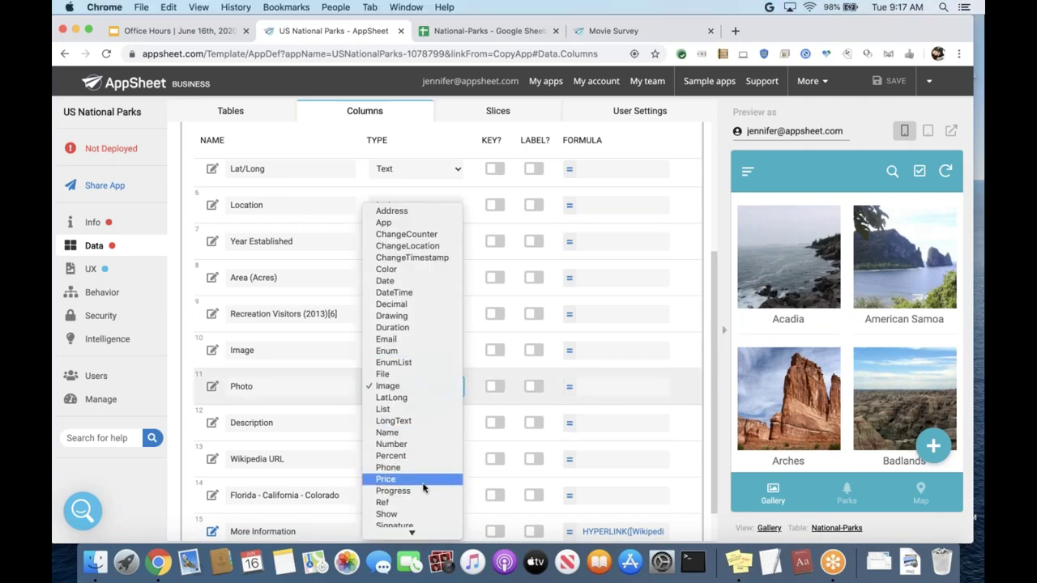
{"action": "left_click", "coordinate": [405, 461]}
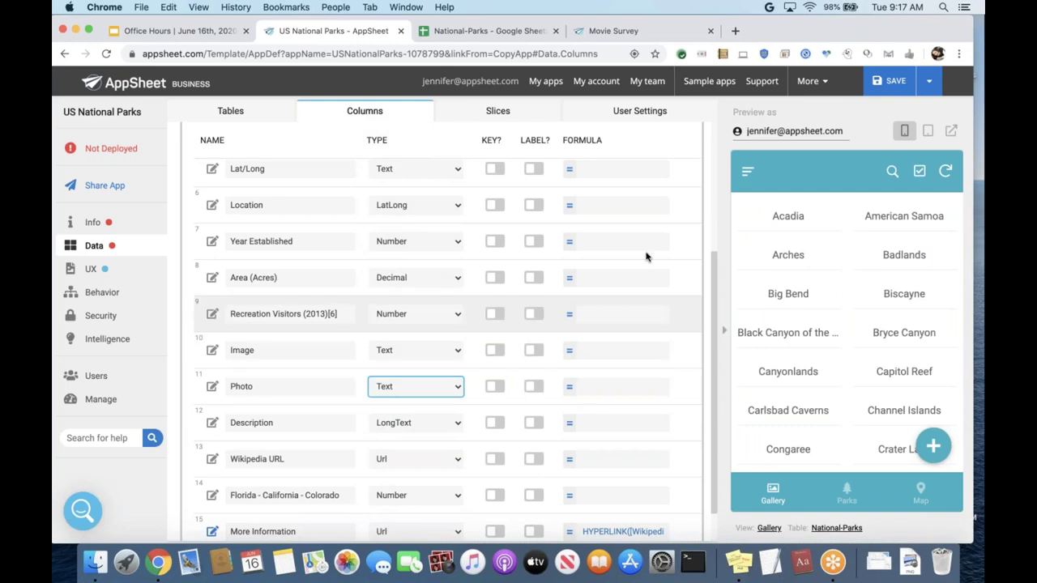
{"action": "left_click", "coordinate": [891, 81]}
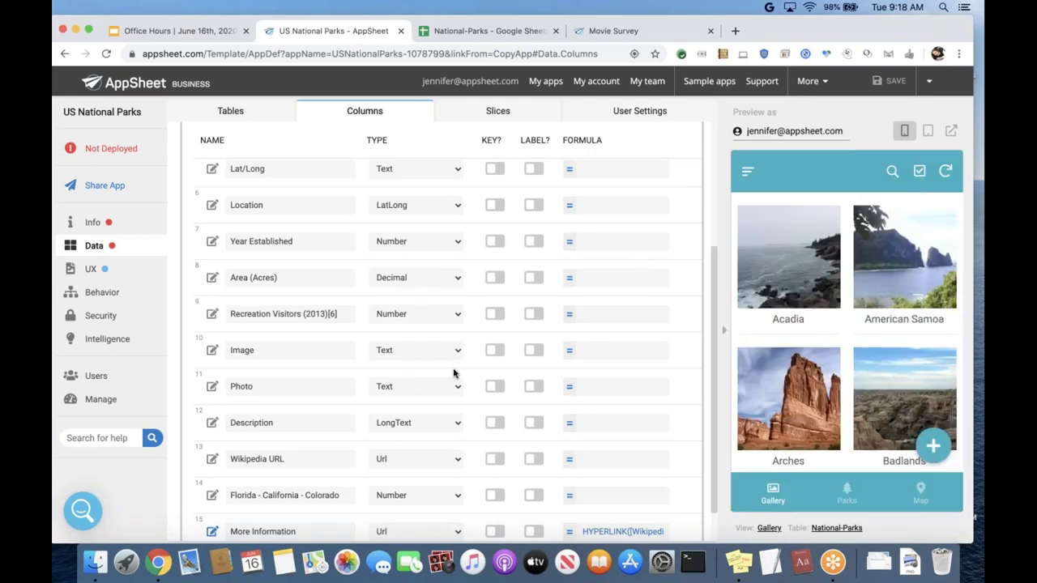
{"action": "left_click", "coordinate": [834, 497]}
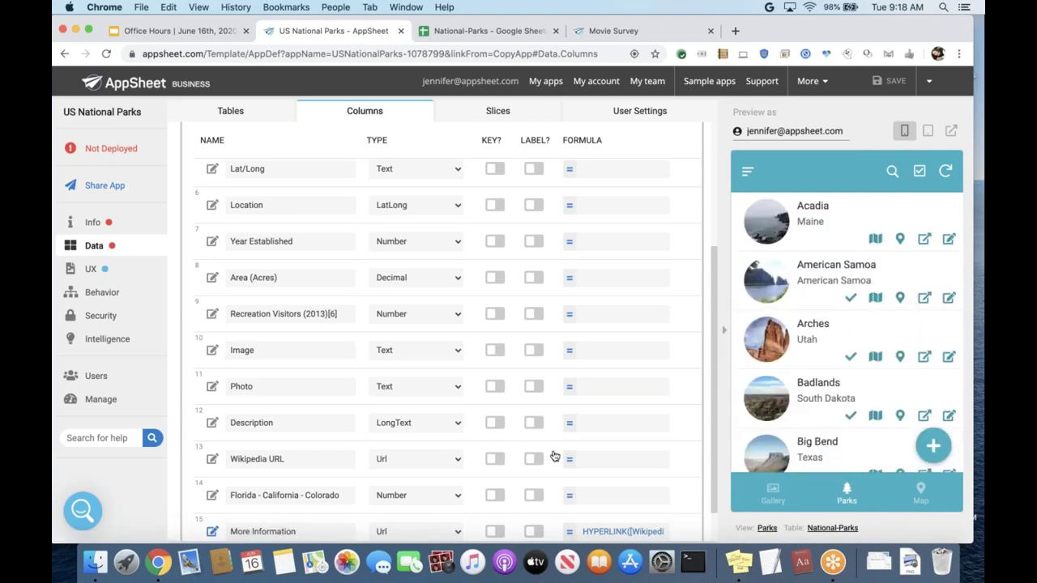
Step: Restore both the Photo and Image columns to the Image type and save
{"action": "left_click", "coordinate": [457, 391]}
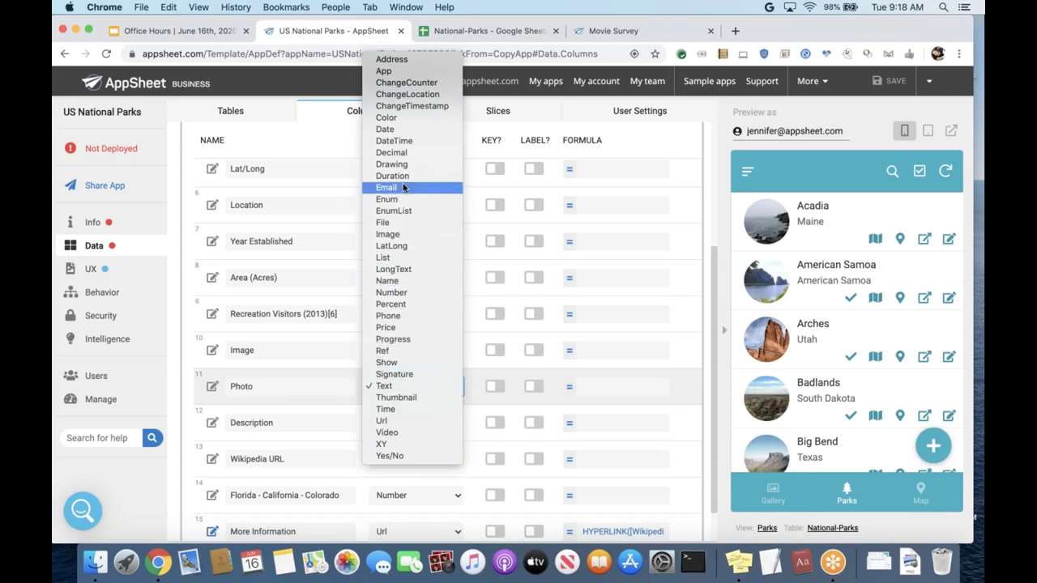
{"action": "left_click", "coordinate": [406, 236]}
{"action": "left_click", "coordinate": [417, 350]}
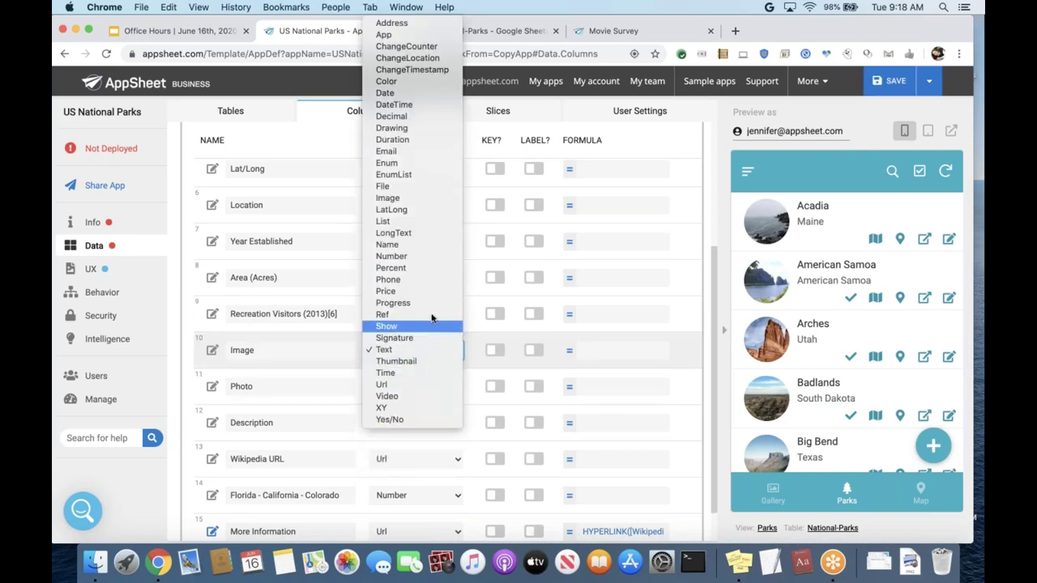
{"action": "left_click", "coordinate": [421, 198]}
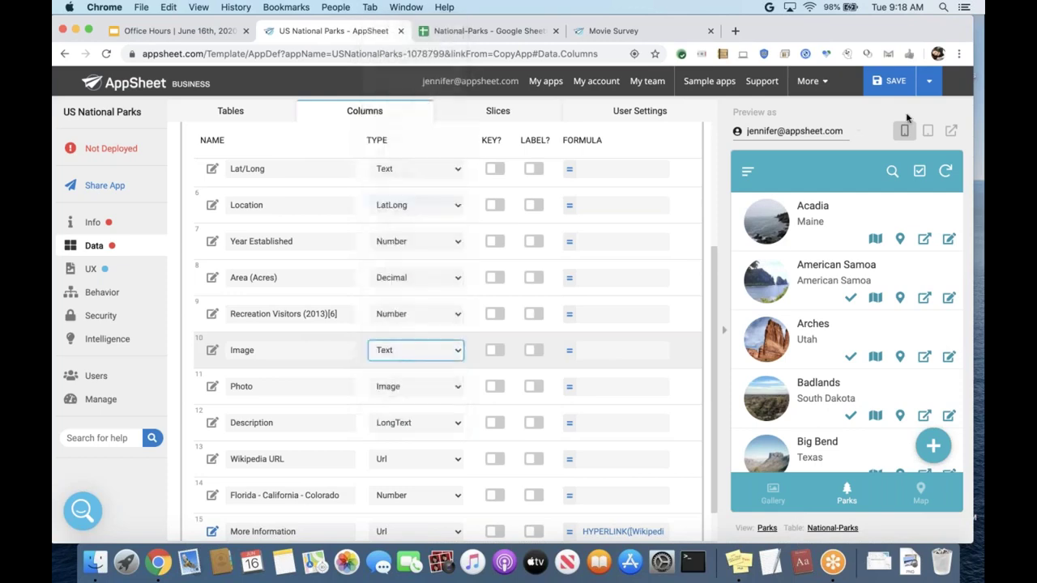
{"action": "left_click", "coordinate": [890, 81]}
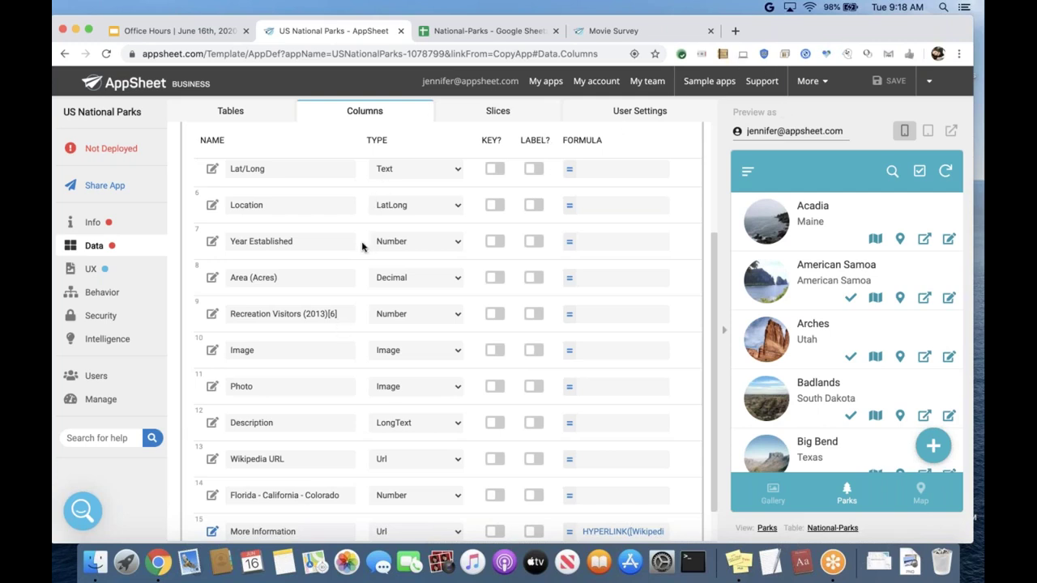
Step: View the Info errors page showing the version 1.000004 save conflict and table-name warning
{"action": "scroll", "coordinate": [368, 243], "scroll_direction": "up", "scroll_amount": 10}
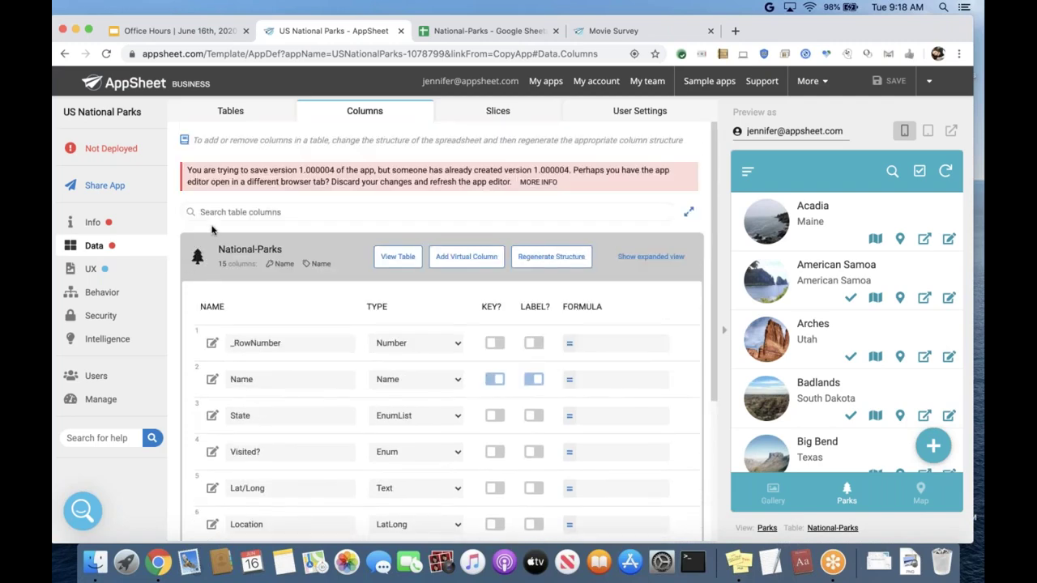
{"action": "left_click", "coordinate": [114, 226]}
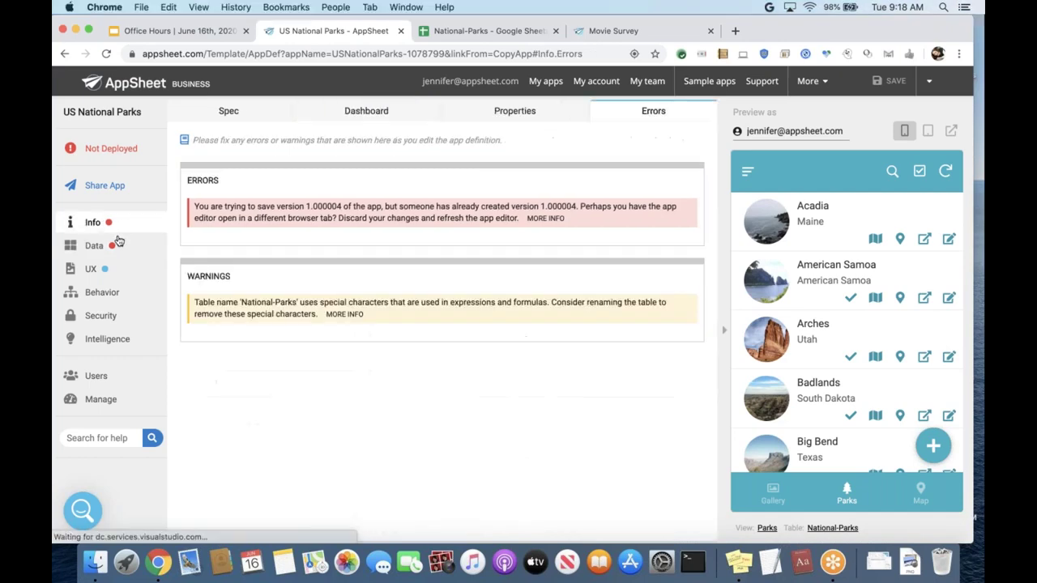
{"action": "left_click", "coordinate": [118, 243]}
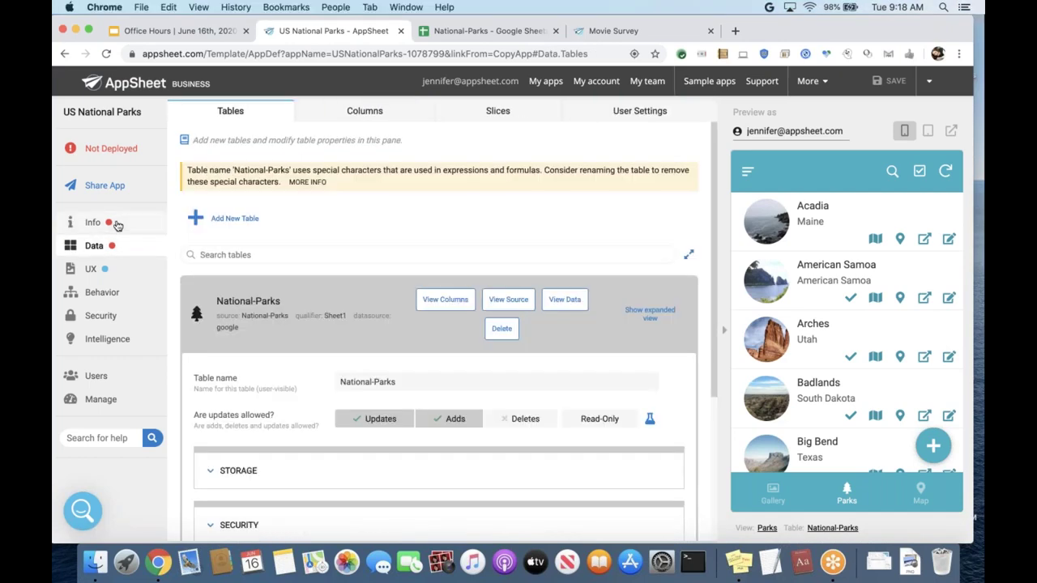
{"action": "left_click", "coordinate": [117, 225]}
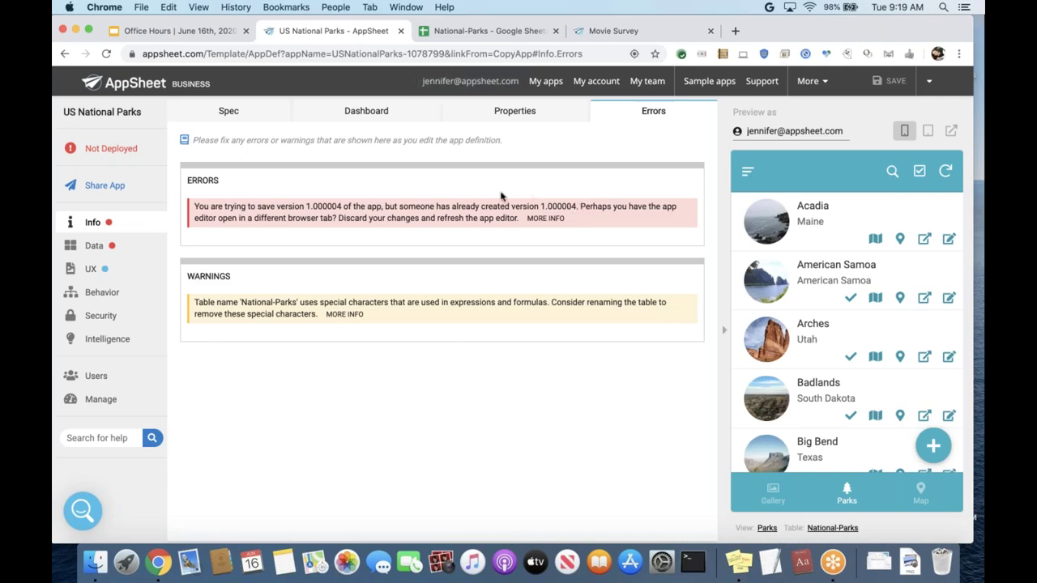
Step: Scroll through the Movie Survey sample app page and its moviegoer survey preview
{"action": "left_click", "coordinate": [628, 33]}
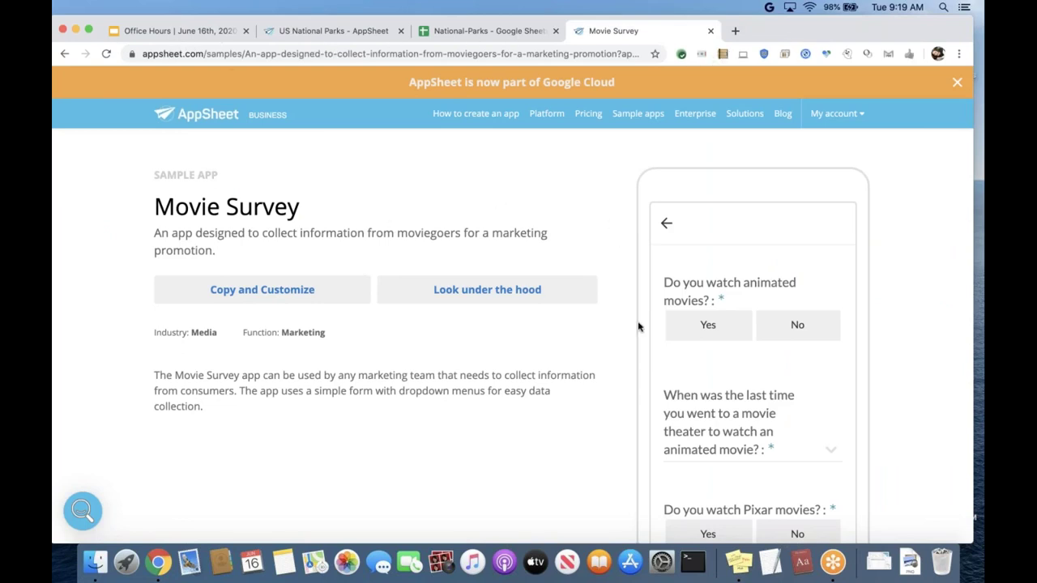
{"action": "scroll", "coordinate": [464, 379], "scroll_direction": "down", "scroll_amount": 1}
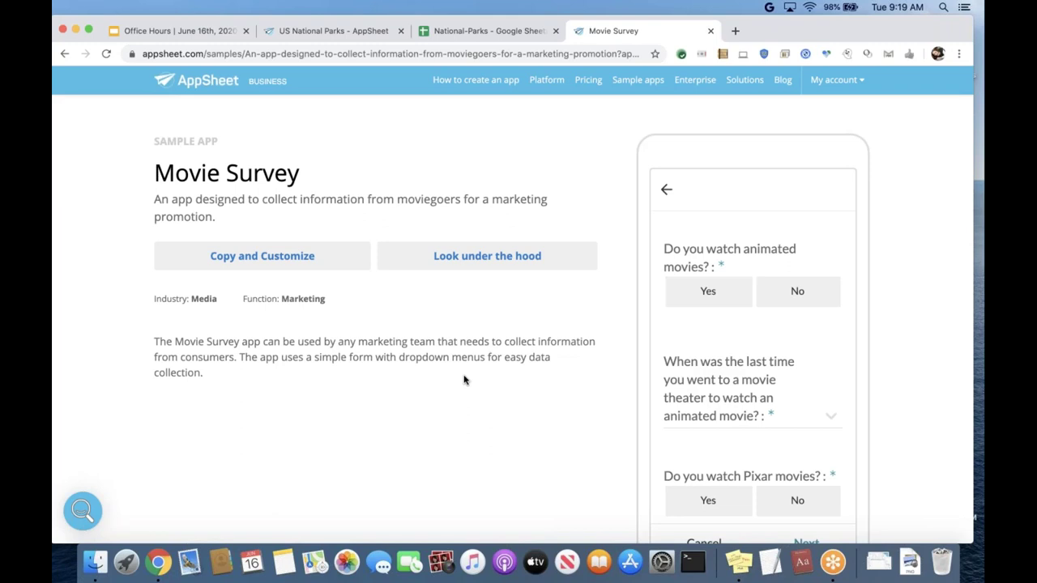
{"action": "scroll", "coordinate": [464, 380], "scroll_direction": "down", "scroll_amount": 10}
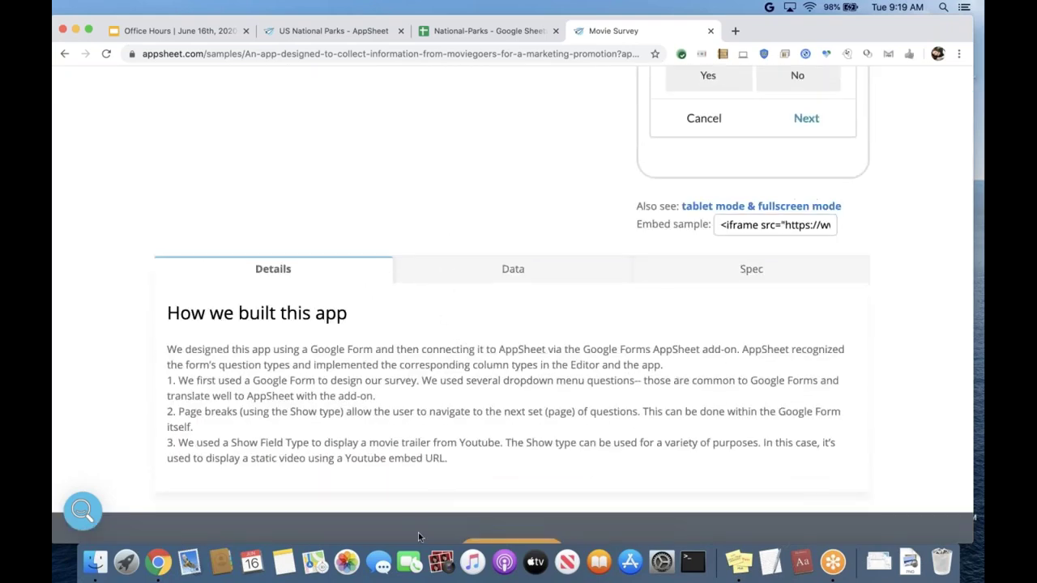
{"action": "scroll", "coordinate": [394, 249], "scroll_direction": "up", "scroll_amount": 3}
{"action": "scroll", "coordinate": [395, 249], "scroll_direction": "up", "scroll_amount": 10}
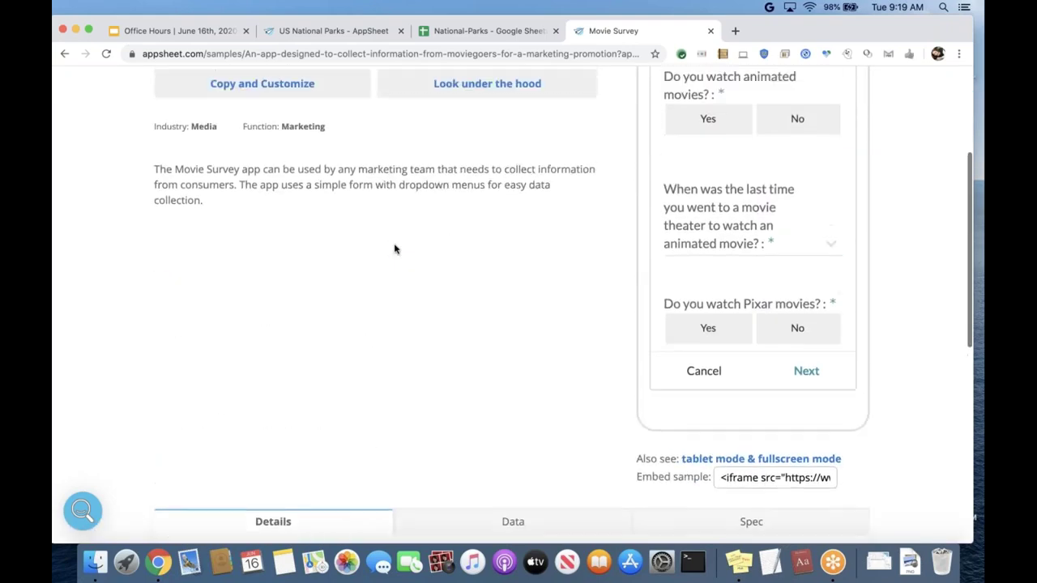
{"action": "scroll", "coordinate": [375, 186], "scroll_direction": "up", "scroll_amount": 2}
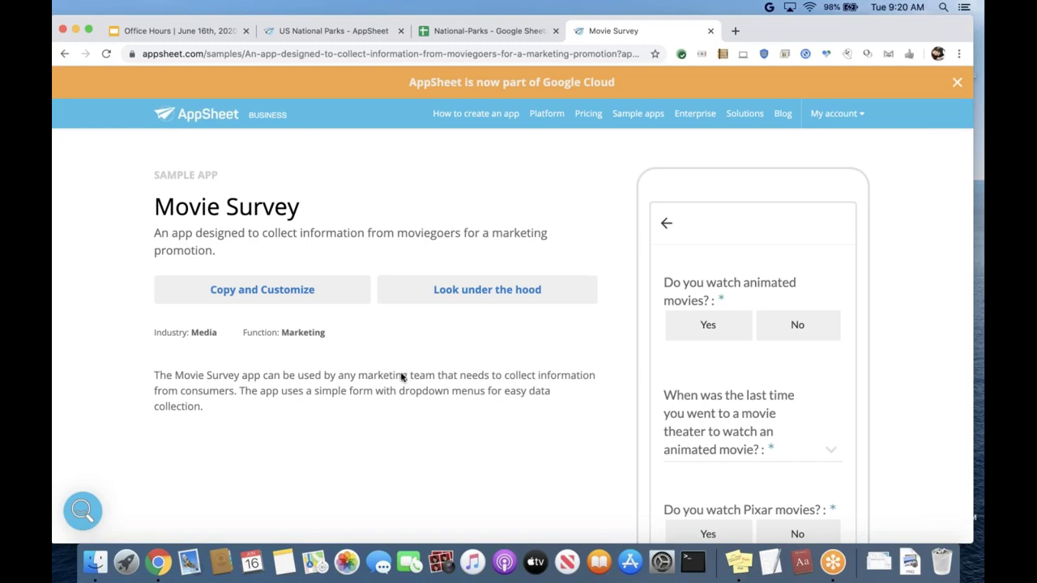
{"action": "scroll", "coordinate": [418, 409], "scroll_direction": "down", "scroll_amount": 1}
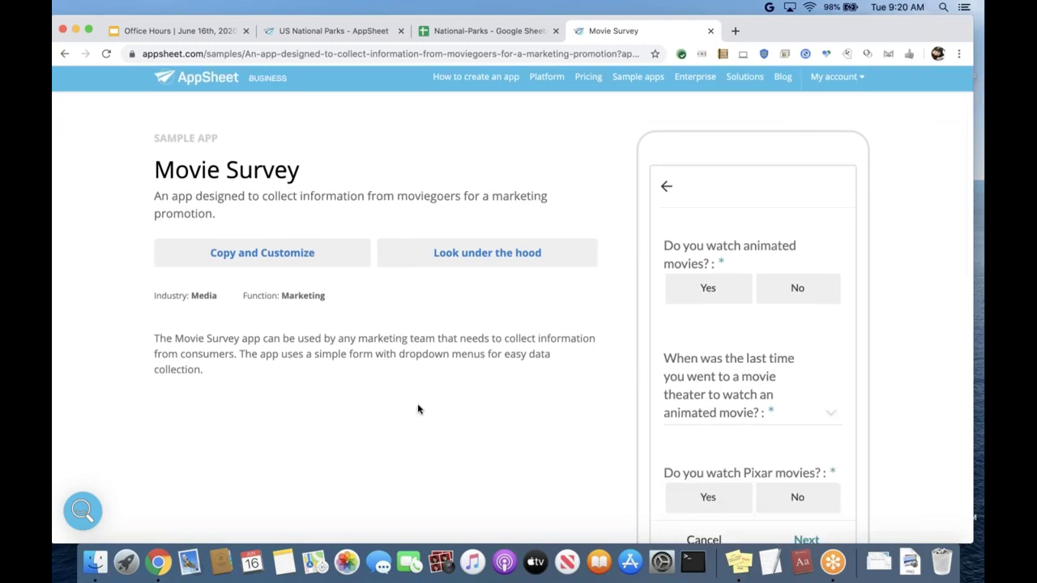
{"action": "scroll", "coordinate": [418, 409], "scroll_direction": "up", "scroll_amount": 1}
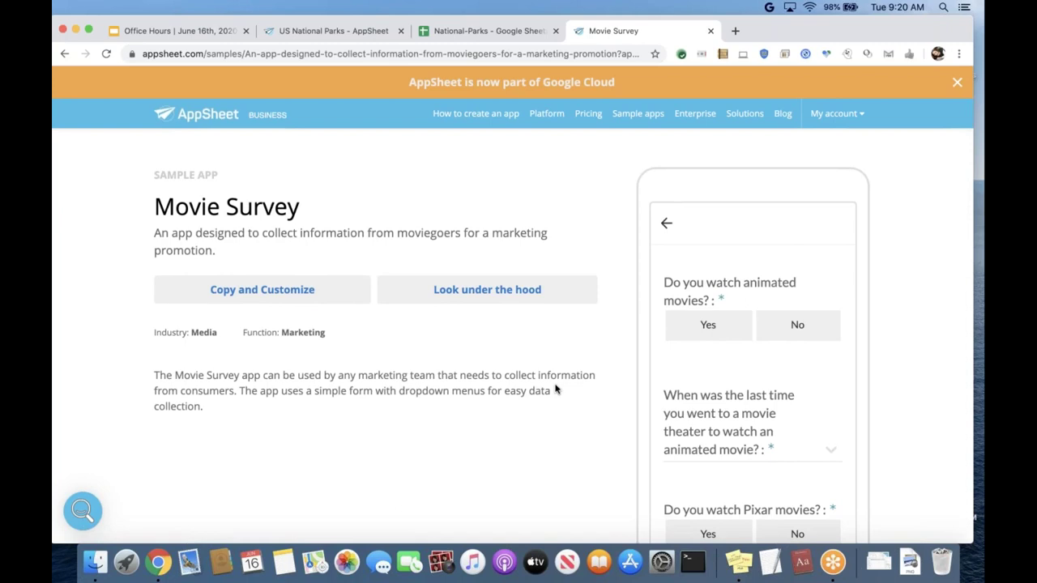
{"action": "scroll", "coordinate": [555, 389], "scroll_direction": "down", "scroll_amount": 2}
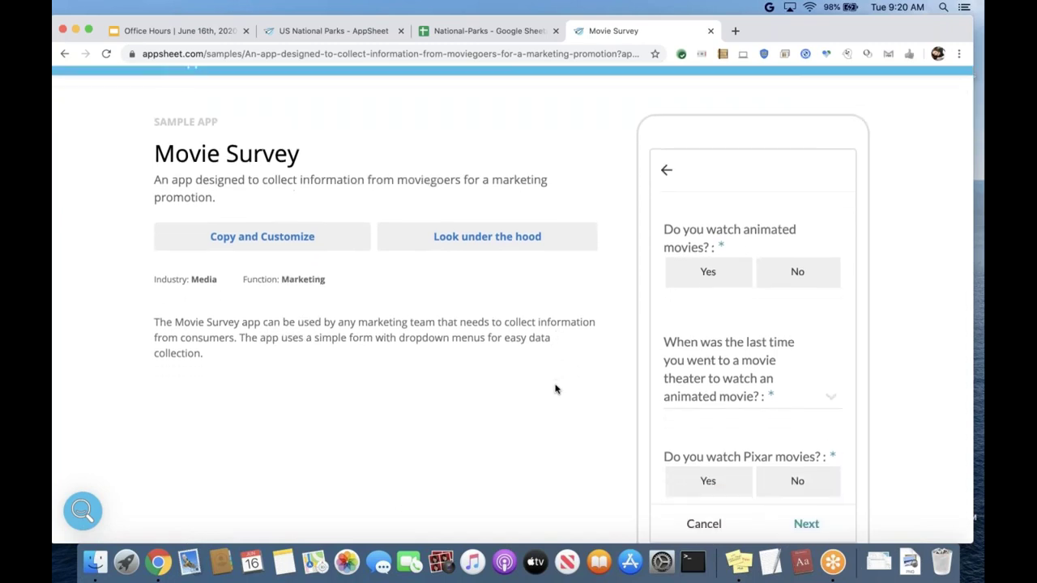
{"action": "scroll", "coordinate": [555, 389], "scroll_direction": "down", "scroll_amount": 1}
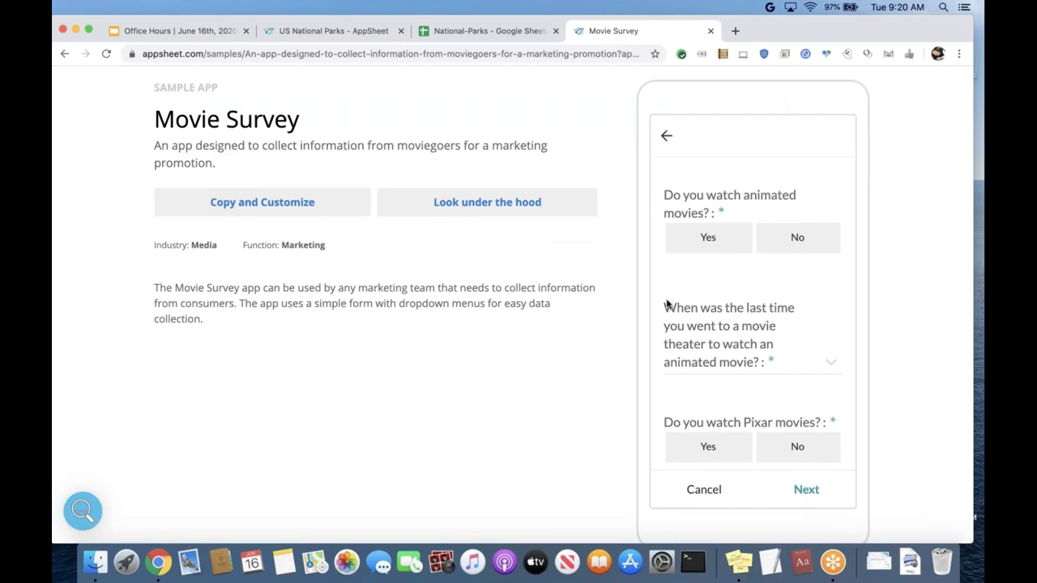
Step: Answer Yes to animated movies, Within 1 year for last visit, Yes to Pixar, and go Next
{"action": "left_click", "coordinate": [708, 241]}
{"action": "scroll", "coordinate": [766, 316], "scroll_direction": "down", "scroll_amount": 1}
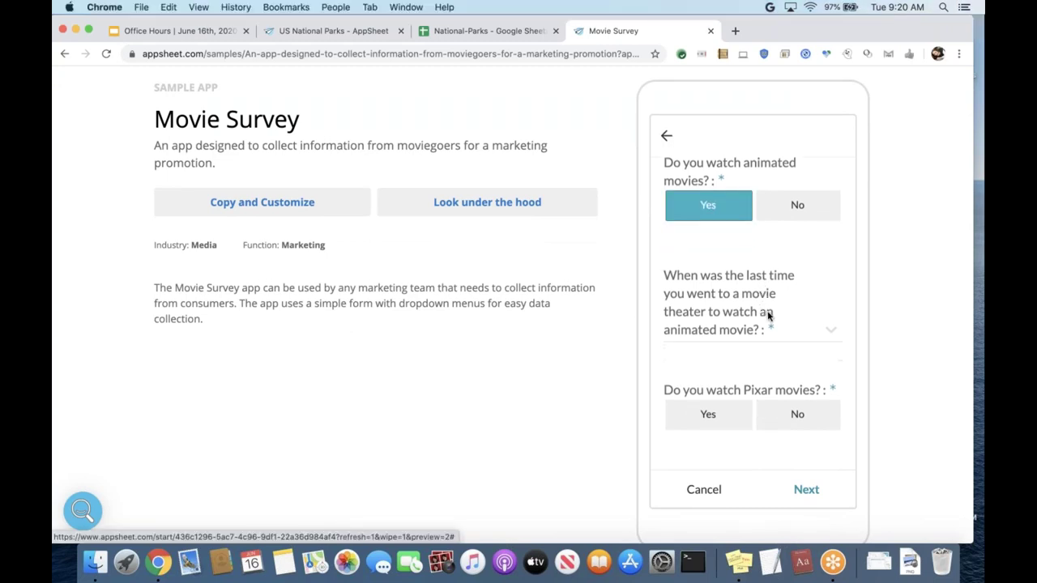
{"action": "left_click", "coordinate": [821, 333]}
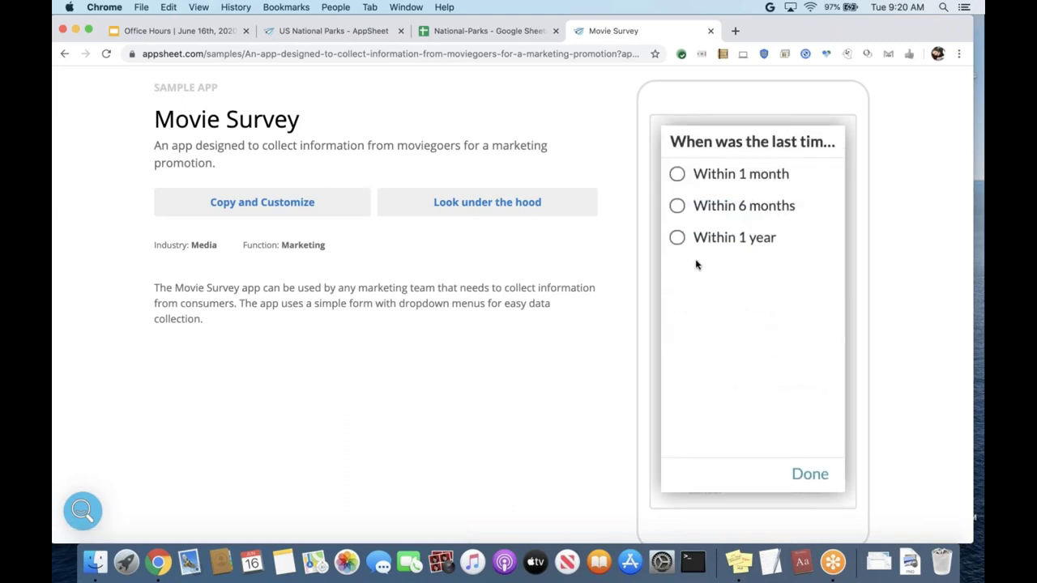
{"action": "left_click", "coordinate": [677, 239]}
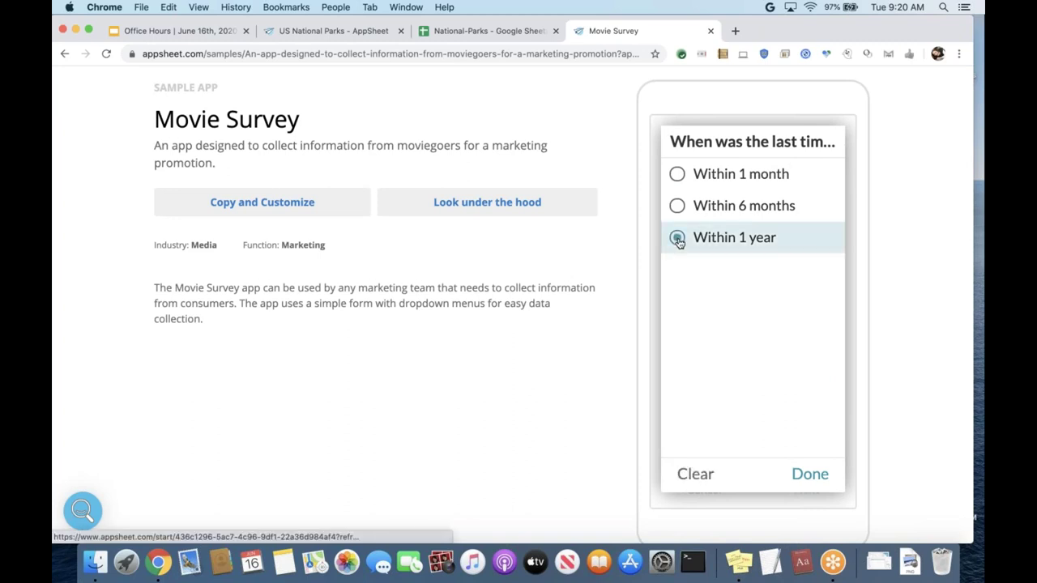
{"action": "scroll", "coordinate": [748, 439], "scroll_direction": "down", "scroll_amount": 1}
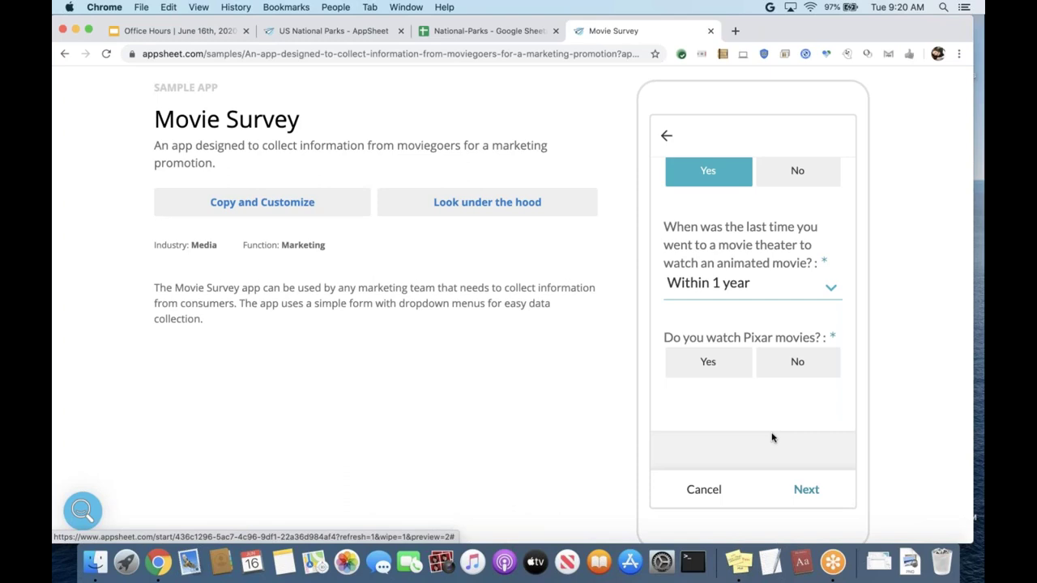
{"action": "left_click", "coordinate": [723, 369]}
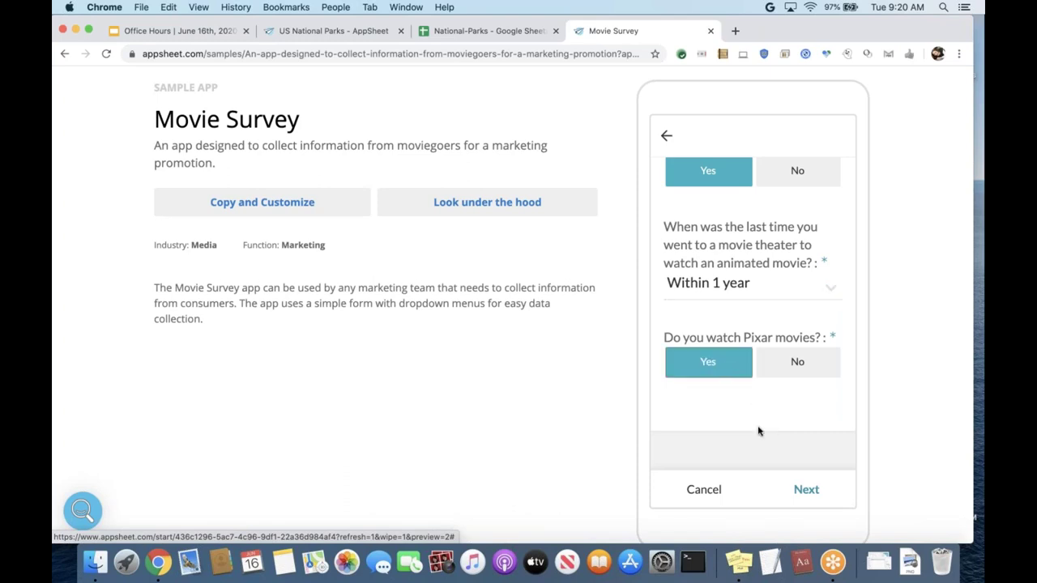
{"action": "left_click", "coordinate": [804, 490]}
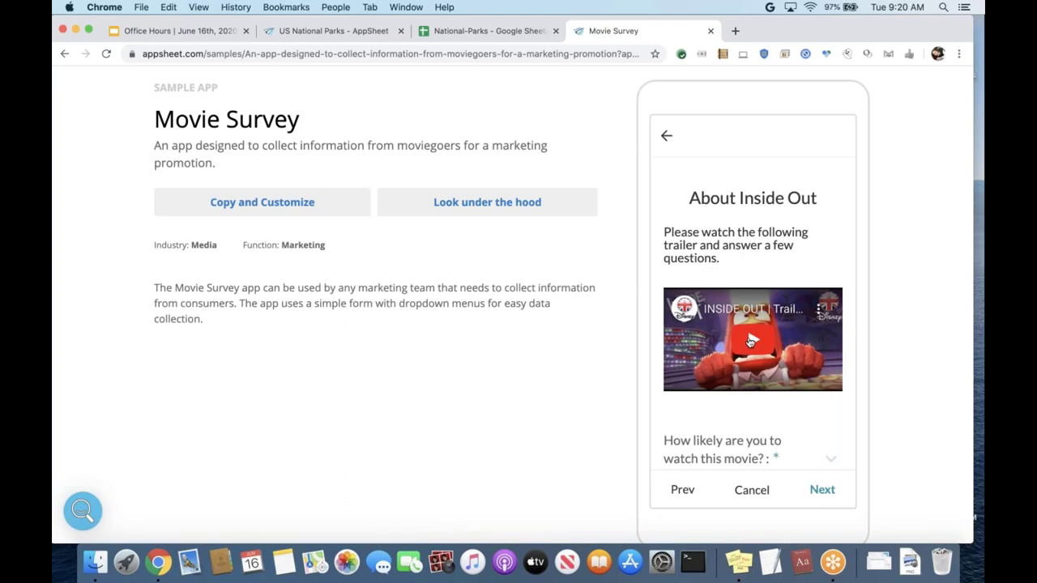
Step: Play the Inside Out trailer, choose Likely to watch, then pause it and return to the spreadsheet
{"action": "left_click", "coordinate": [750, 341]}
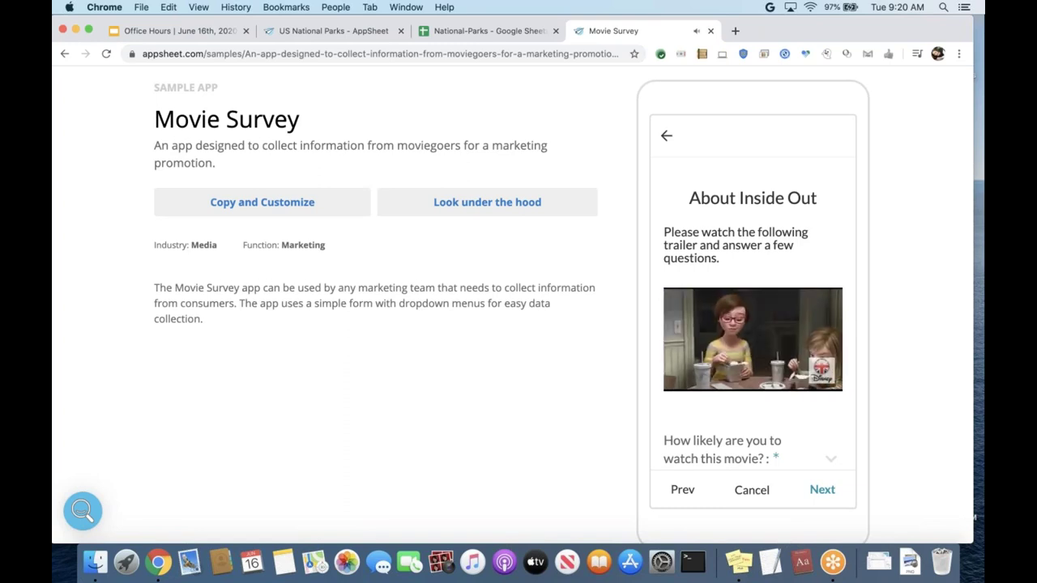
{"action": "scroll", "coordinate": [769, 418], "scroll_direction": "down", "scroll_amount": 2}
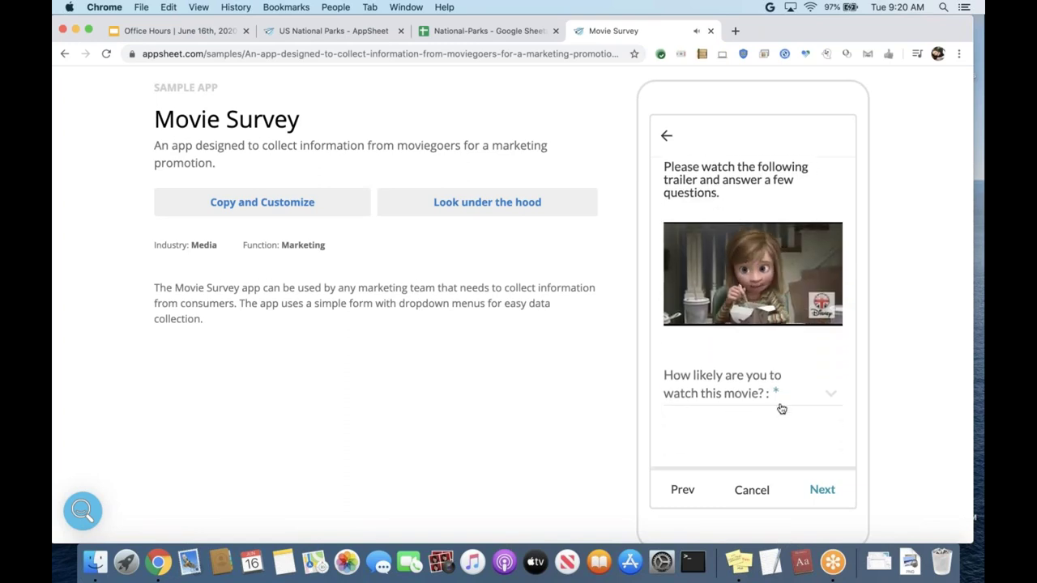
{"action": "left_click", "coordinate": [818, 396]}
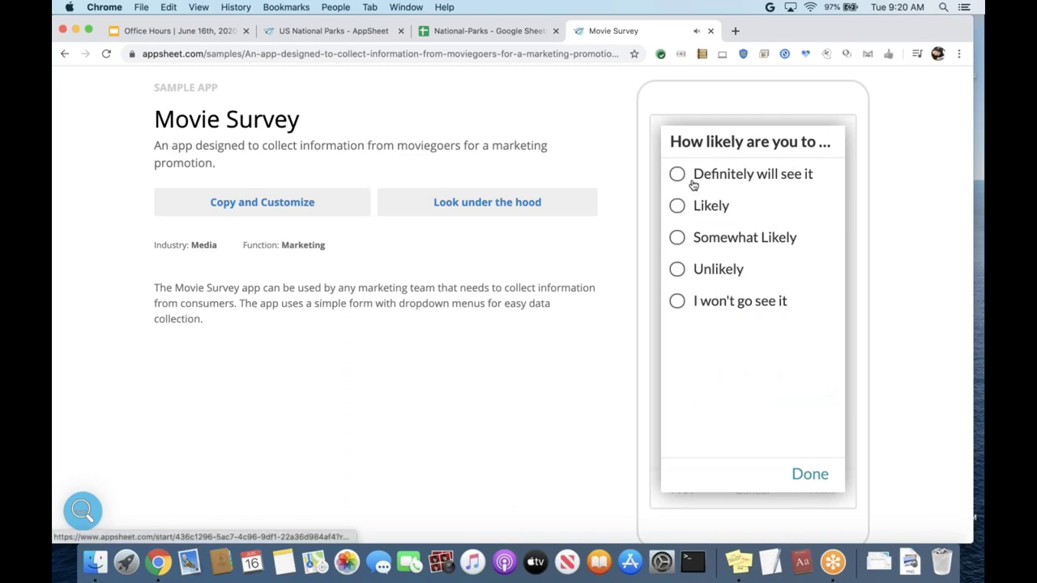
{"action": "left_click", "coordinate": [678, 205]}
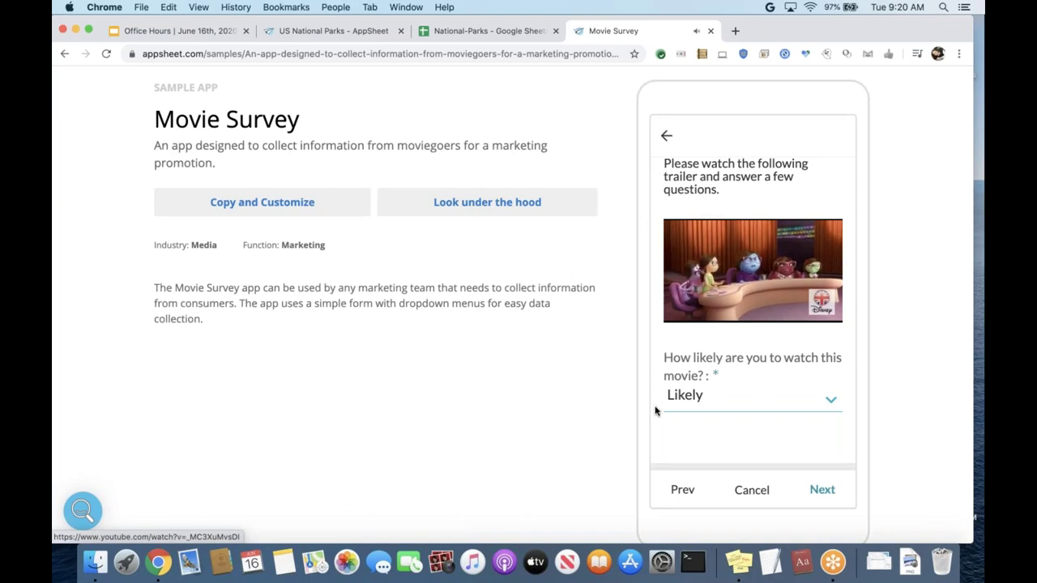
{"action": "scroll", "coordinate": [655, 414], "scroll_direction": "up", "scroll_amount": 1}
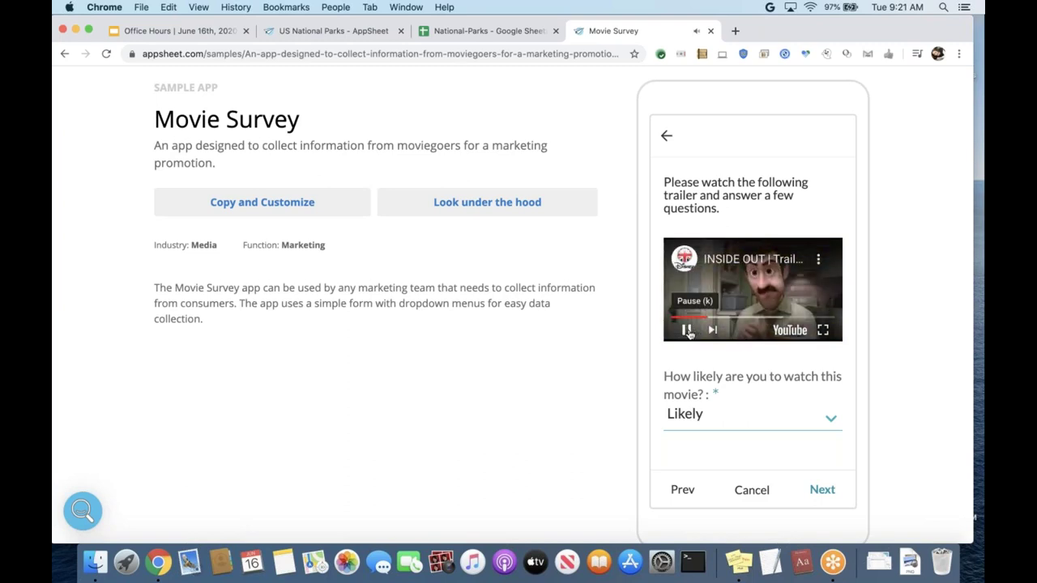
{"action": "left_click", "coordinate": [687, 332]}
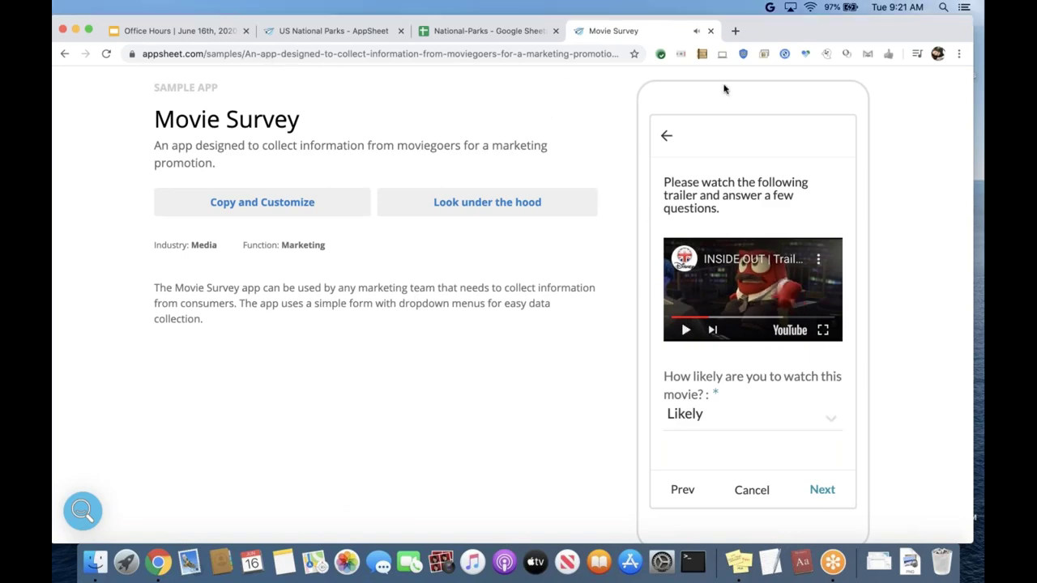
{"action": "left_click", "coordinate": [503, 31]}
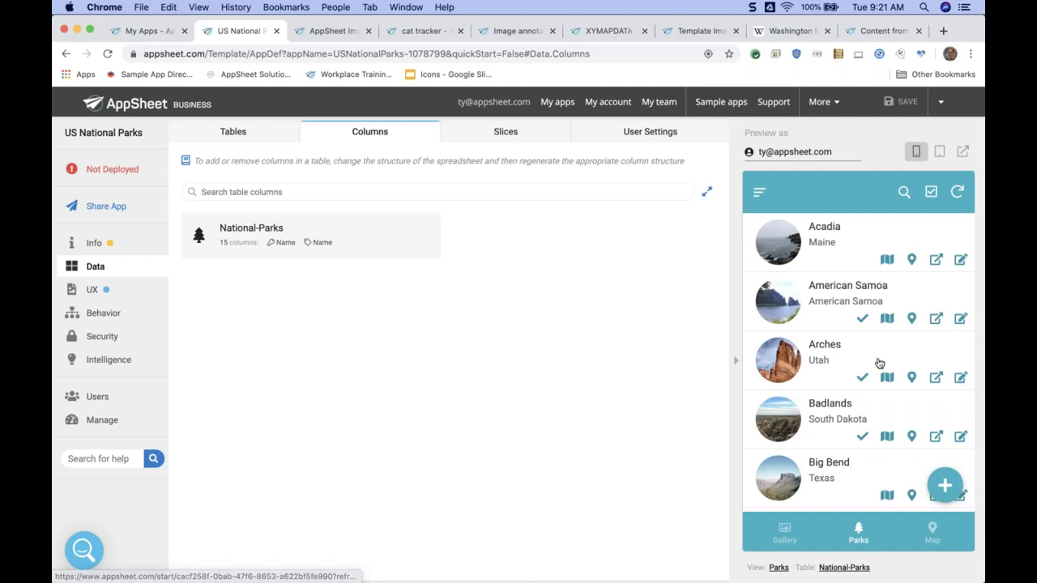
Step: Scroll the Parks preview list, then move to the Washington Monument Wikipedia article
{"action": "scroll", "coordinate": [878, 363], "scroll_direction": "down", "scroll_amount": 2}
{"action": "scroll", "coordinate": [878, 363], "scroll_direction": "up", "scroll_amount": 2}
{"action": "scroll", "coordinate": [879, 363], "scroll_direction": "down", "scroll_amount": 3}
{"action": "scroll", "coordinate": [879, 362], "scroll_direction": "up", "scroll_amount": 3}
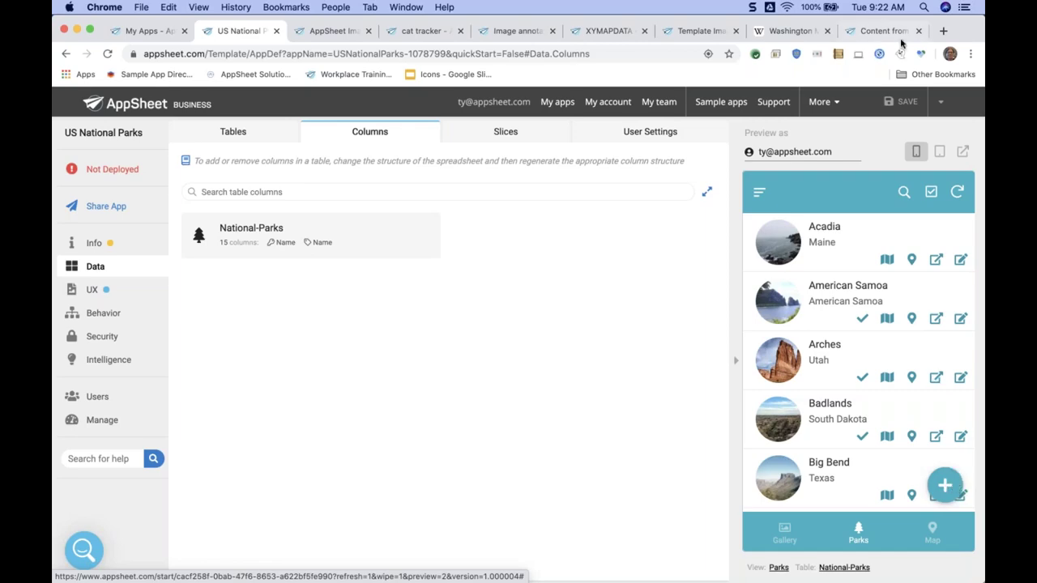
{"action": "left_click", "coordinate": [776, 35]}
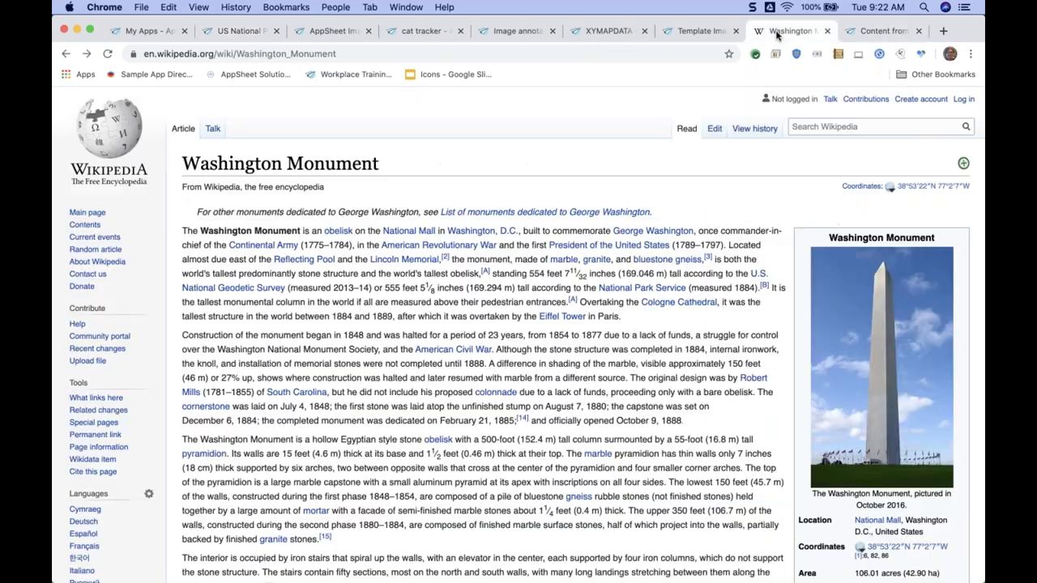
Step: Copy the Washington Monument photo's image address and return to the US National Parks app
{"action": "left_click", "coordinate": [850, 370]}
{"action": "right_click", "coordinate": [511, 308]}
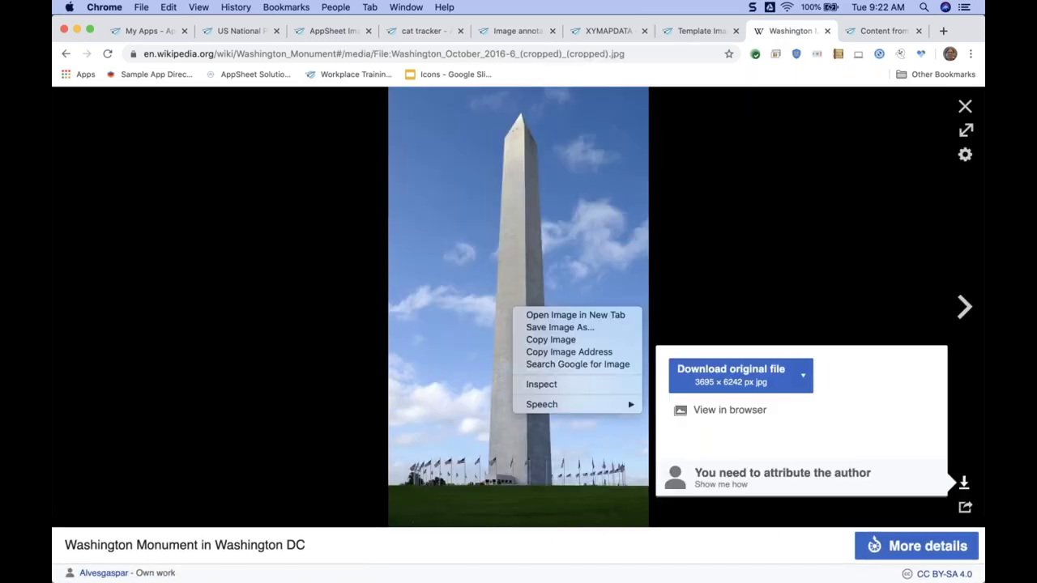
{"action": "left_click", "coordinate": [567, 353]}
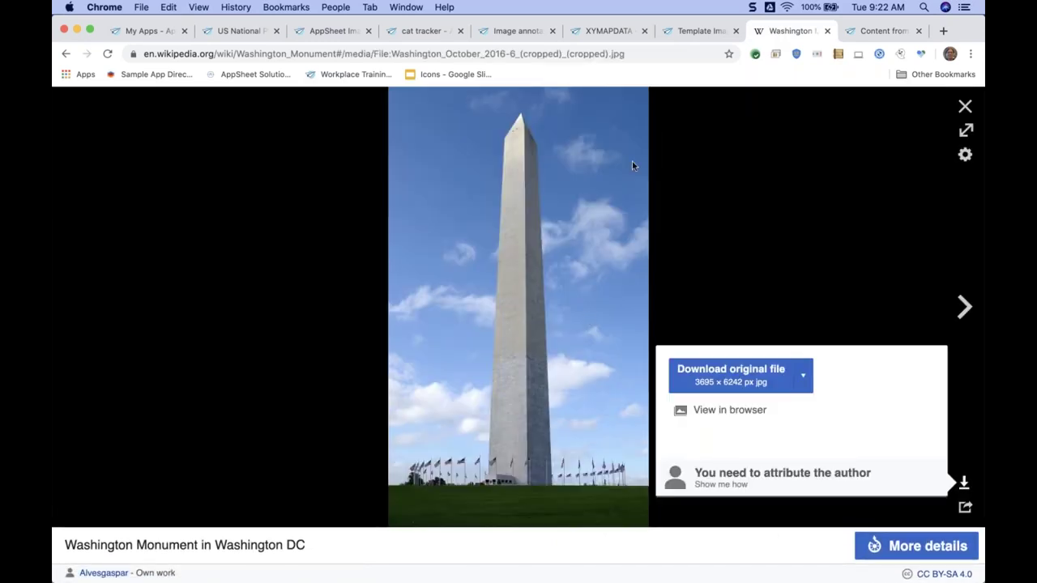
{"action": "right_click", "coordinate": [545, 305]}
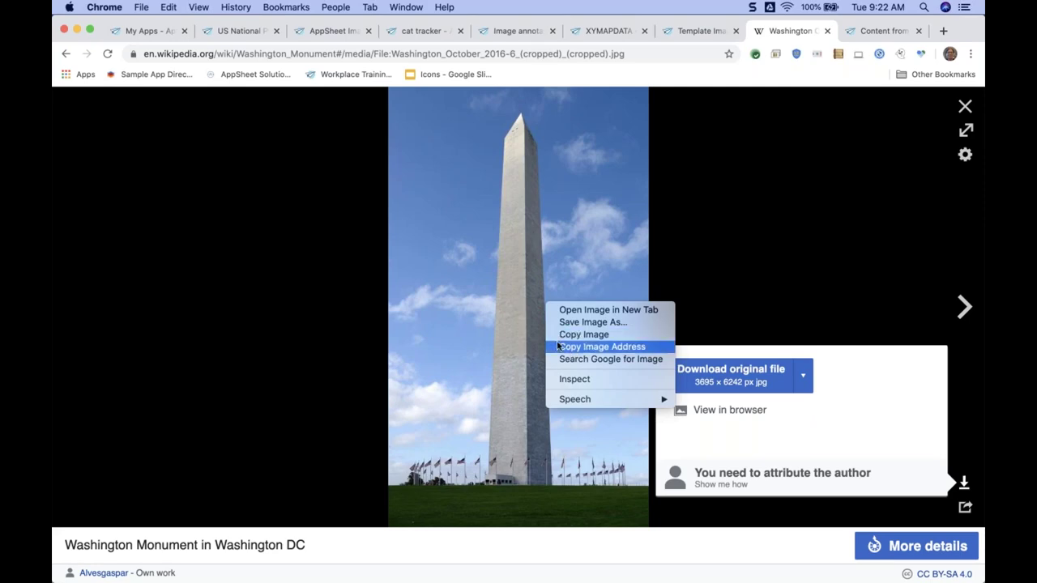
{"action": "left_click", "coordinate": [502, 333]}
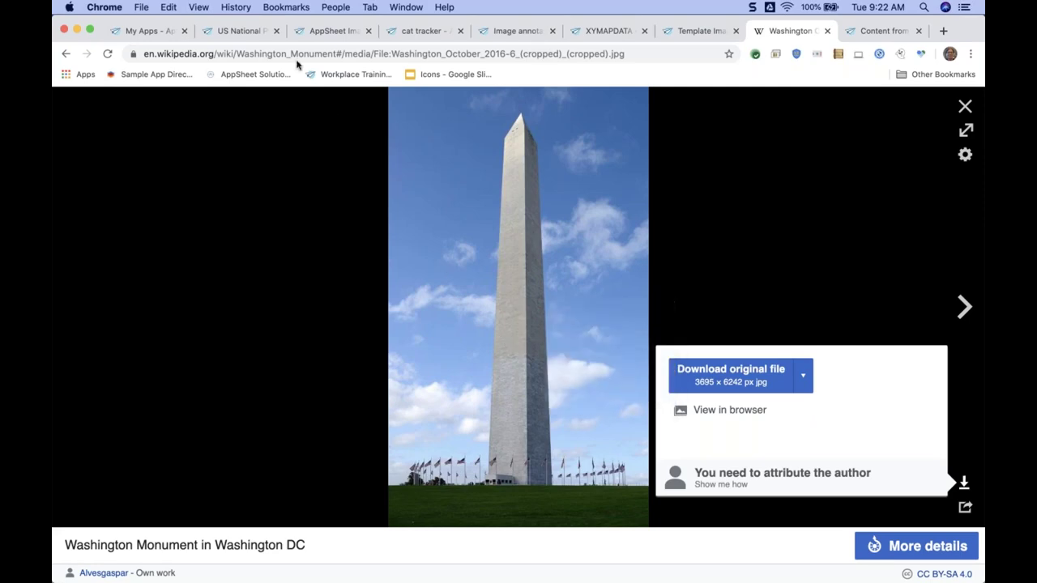
{"action": "left_click", "coordinate": [233, 36]}
Step: Start a new park named 'Washington Monument' and add D.C. as its state
{"action": "left_click", "coordinate": [946, 486]}
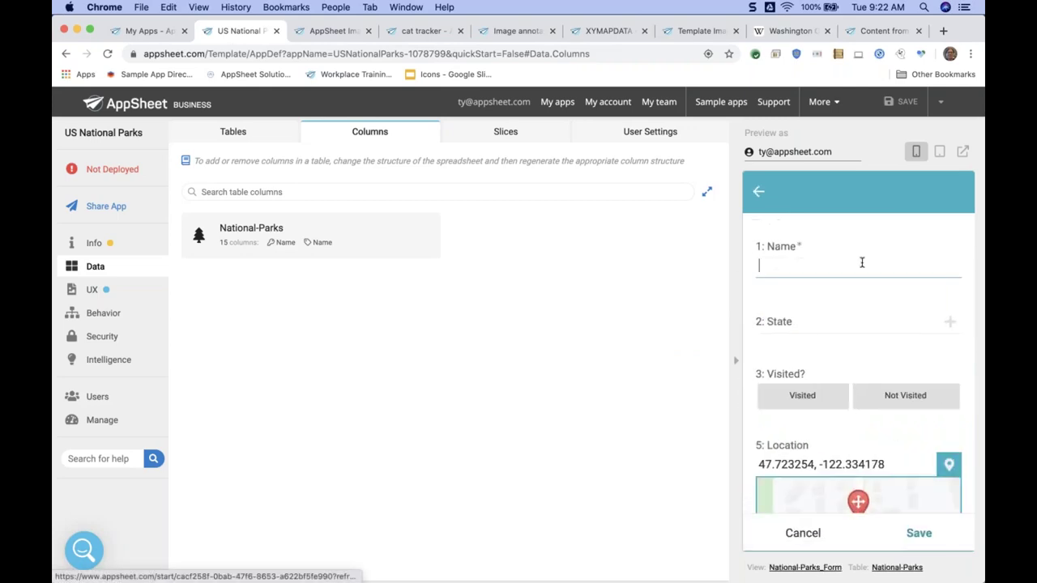
{"action": "type", "text": "Washington"}
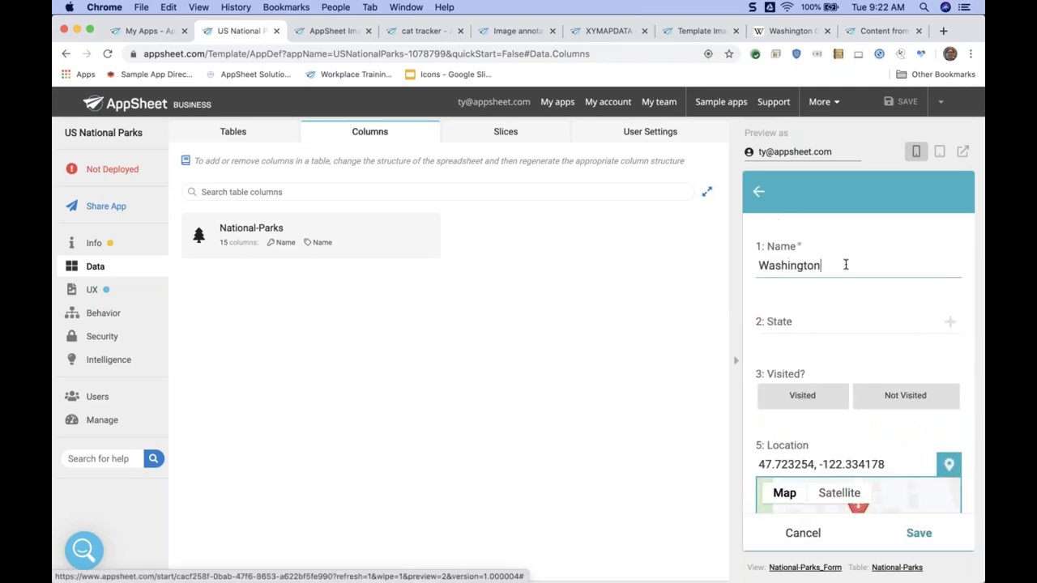
{"action": "type", "text": " Monument"}
{"action": "left_click", "coordinate": [844, 326]}
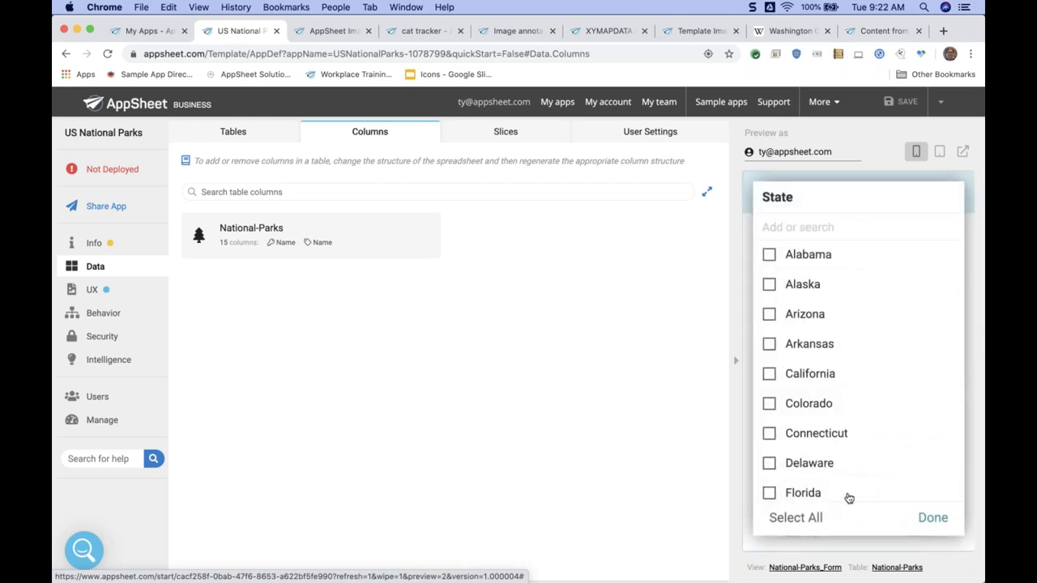
{"action": "type", "text": "D.C."}
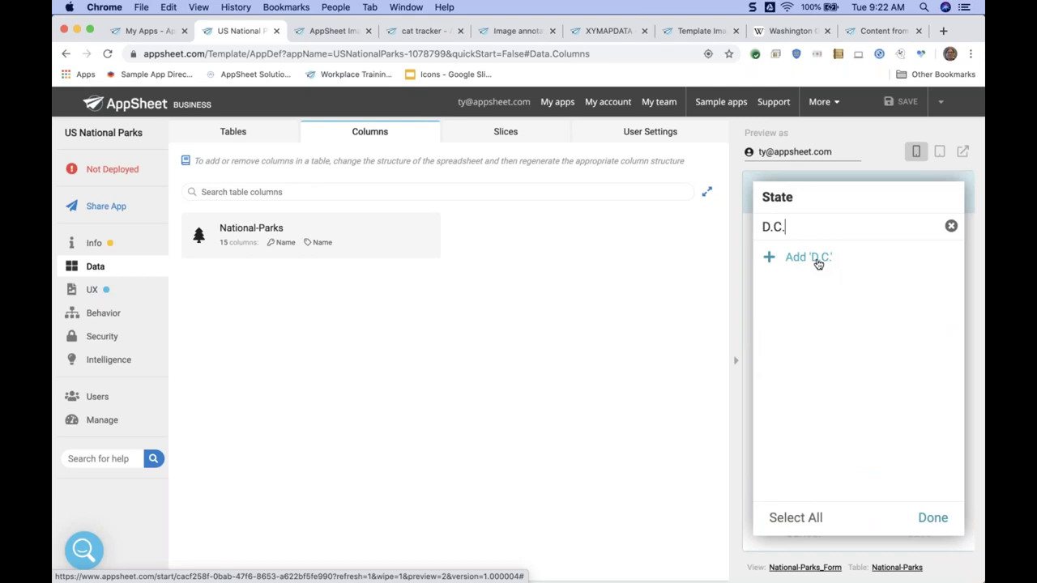
{"action": "left_click", "coordinate": [820, 261]}
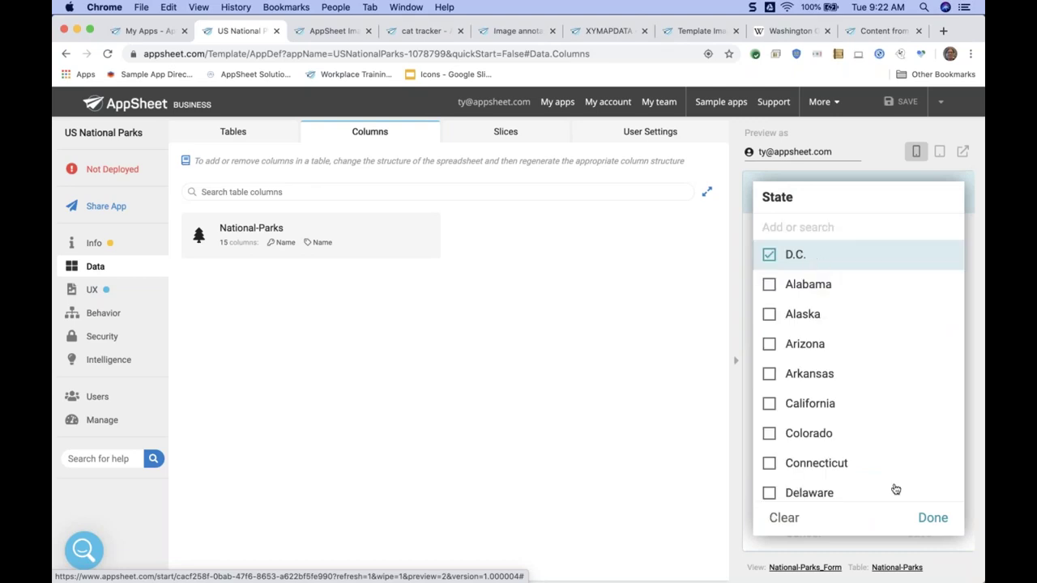
{"action": "left_click", "coordinate": [931, 516]}
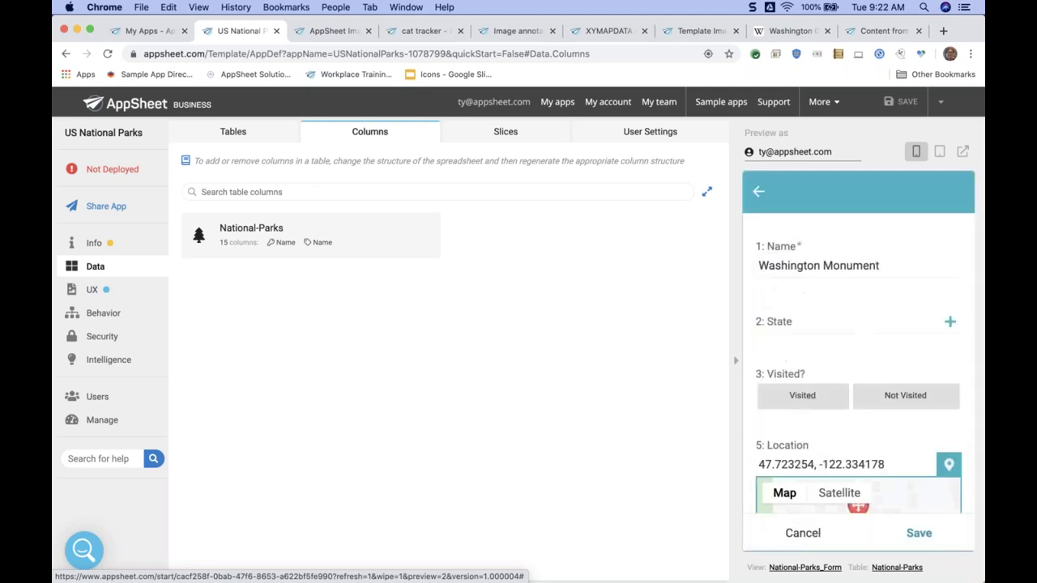
Step: Mark the park Not Visited, enter the description 'capital', and save the record
{"action": "left_click", "coordinate": [886, 404]}
{"action": "scroll", "coordinate": [886, 404], "scroll_direction": "down", "scroll_amount": 3}
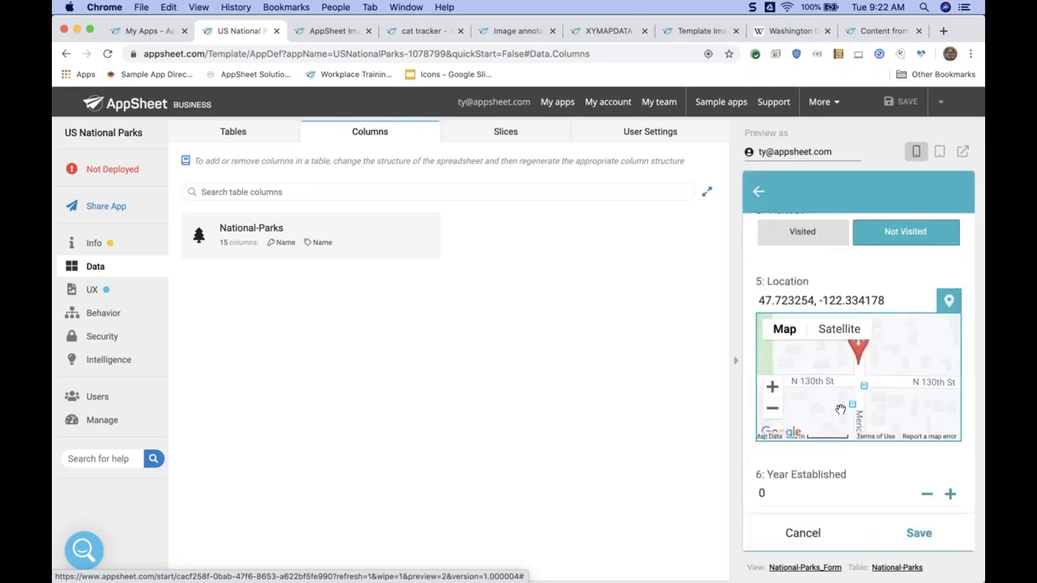
{"action": "scroll", "coordinate": [838, 422], "scroll_direction": "down", "scroll_amount": 5}
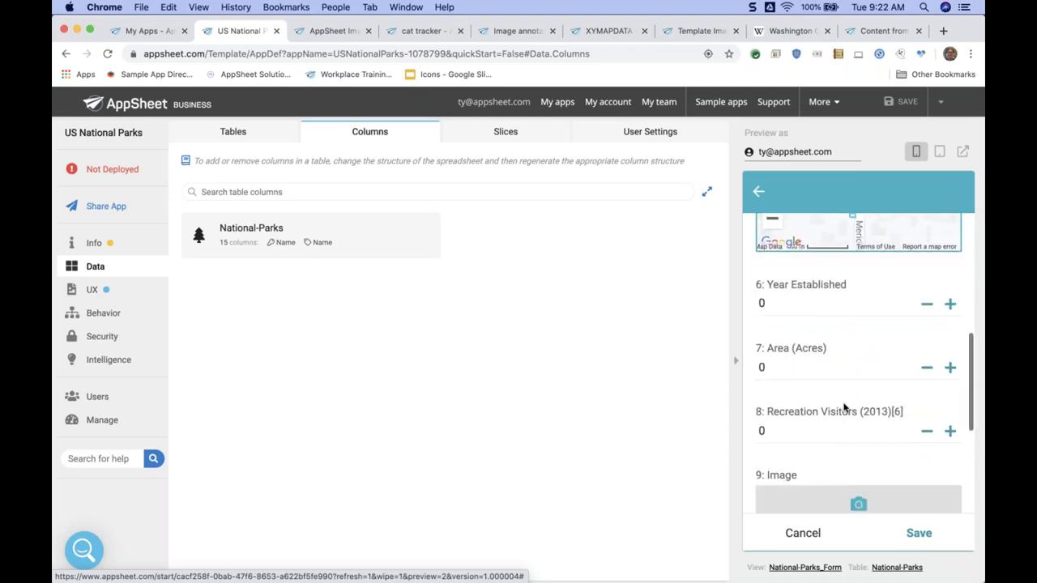
{"action": "scroll", "coordinate": [850, 450], "scroll_direction": "down", "scroll_amount": 2}
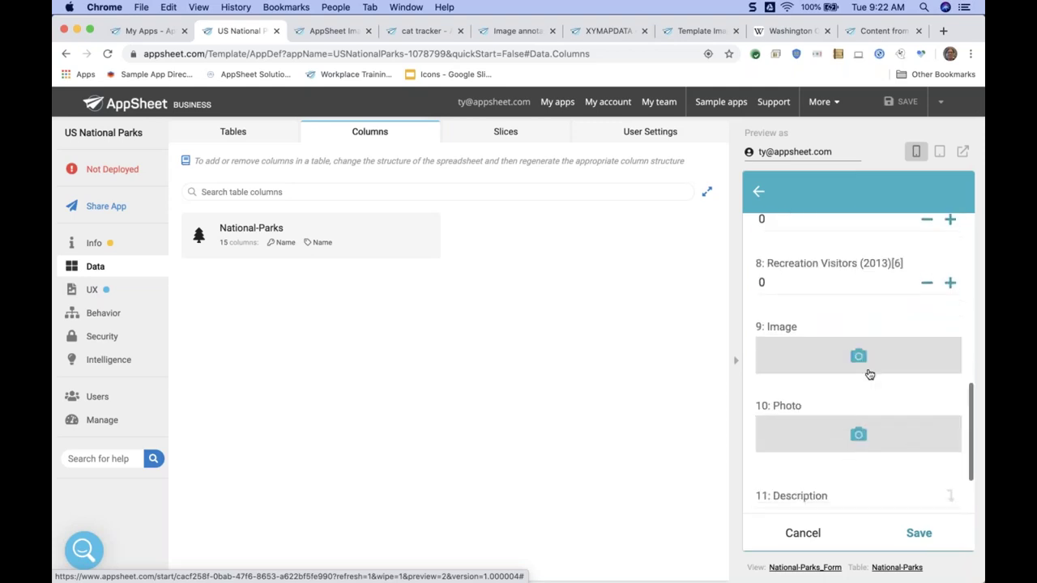
{"action": "scroll", "coordinate": [855, 393], "scroll_direction": "down", "scroll_amount": 2}
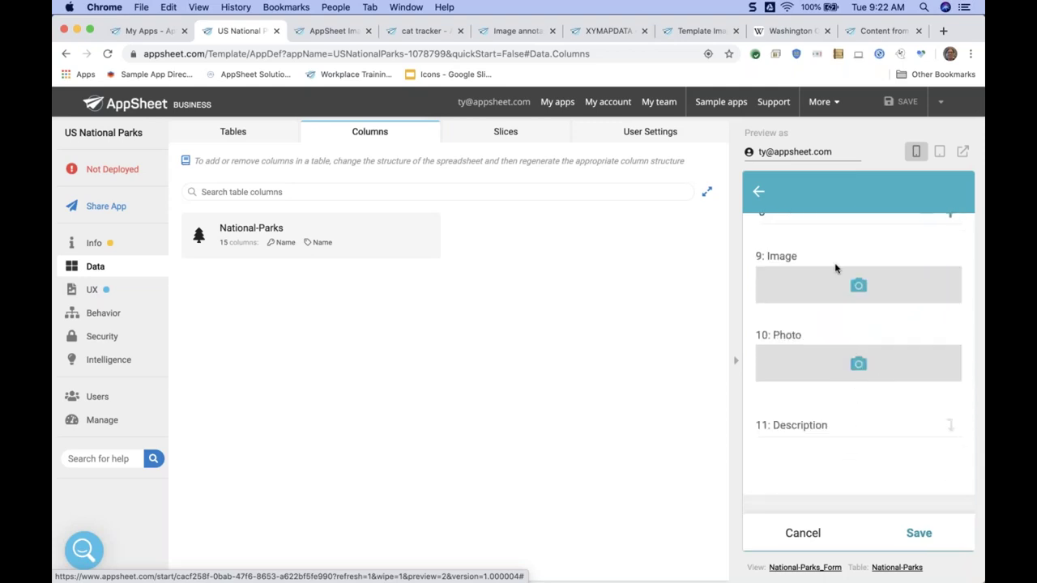
{"action": "left_click", "coordinate": [835, 428]}
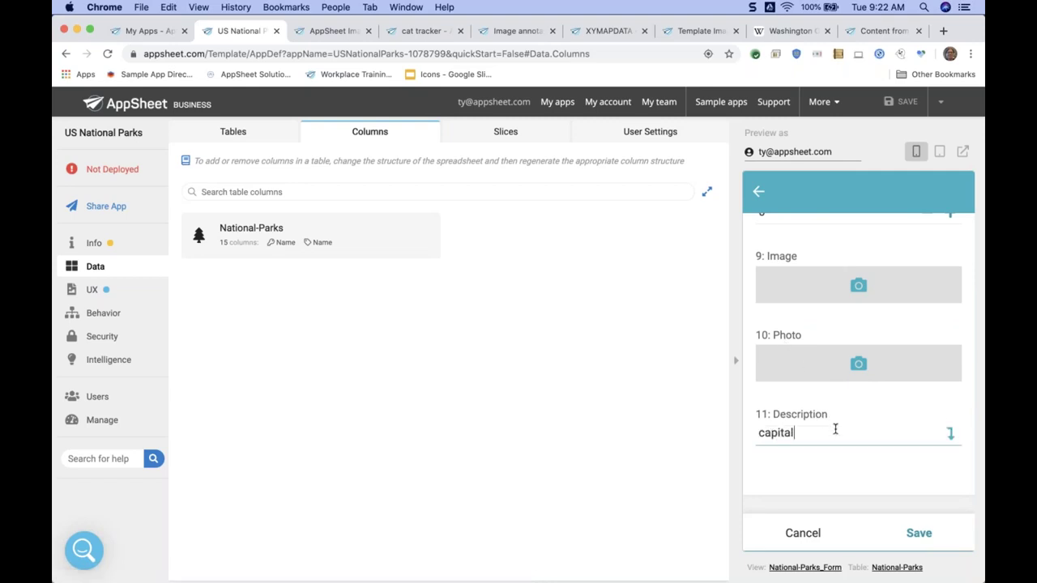
{"action": "left_click", "coordinate": [911, 531]}
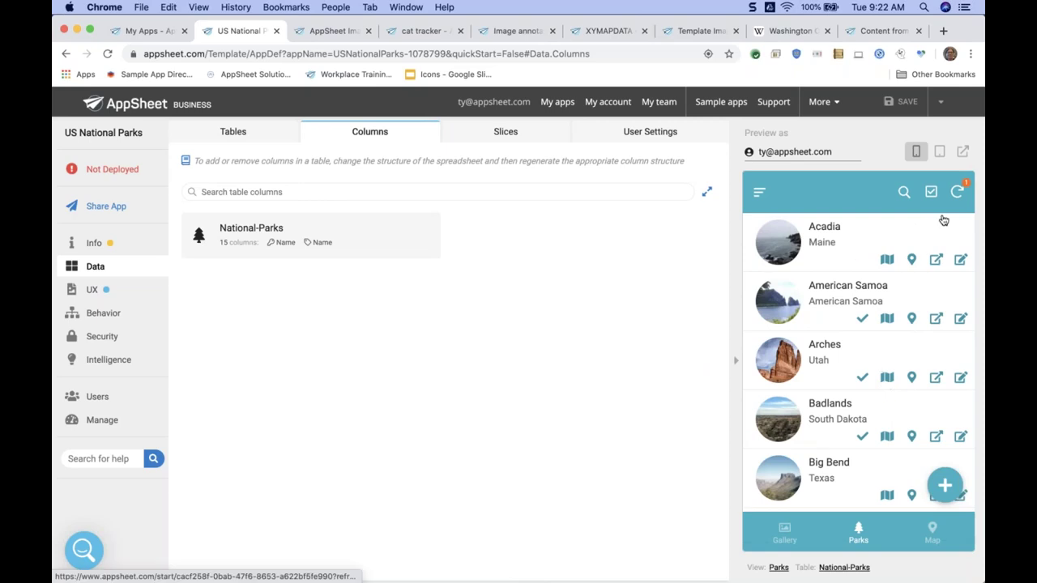
Step: Sync the new record, then open the National-Parks source spreadsheet via View Table and View Source
{"action": "left_click", "coordinate": [957, 191]}
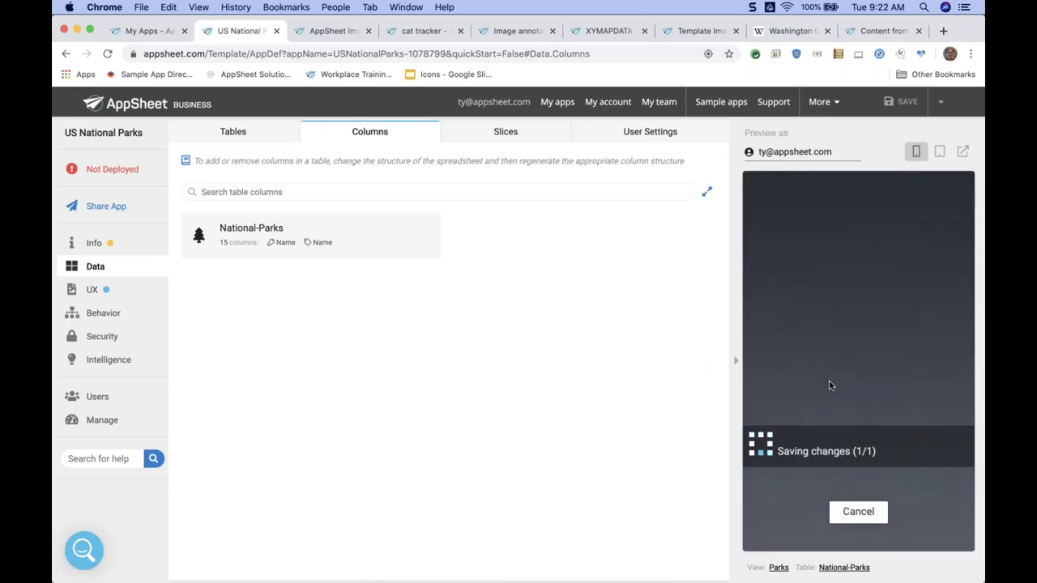
{"action": "left_click", "coordinate": [380, 240]}
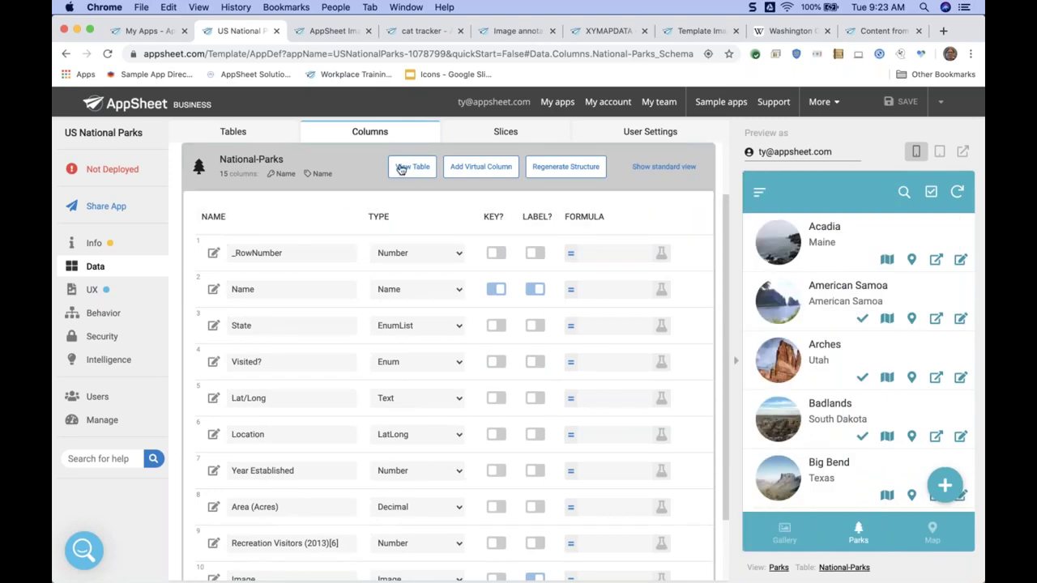
{"action": "left_click", "coordinate": [400, 169]}
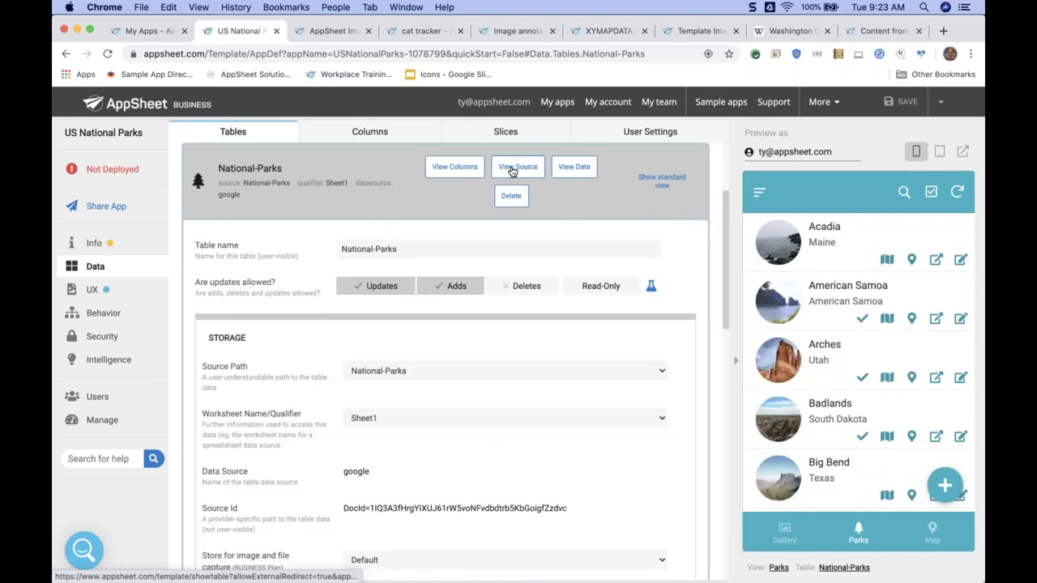
{"action": "scroll", "coordinate": [512, 171], "scroll_direction": "up", "scroll_amount": 5}
{"action": "scroll", "coordinate": [512, 171], "scroll_direction": "down", "scroll_amount": 5}
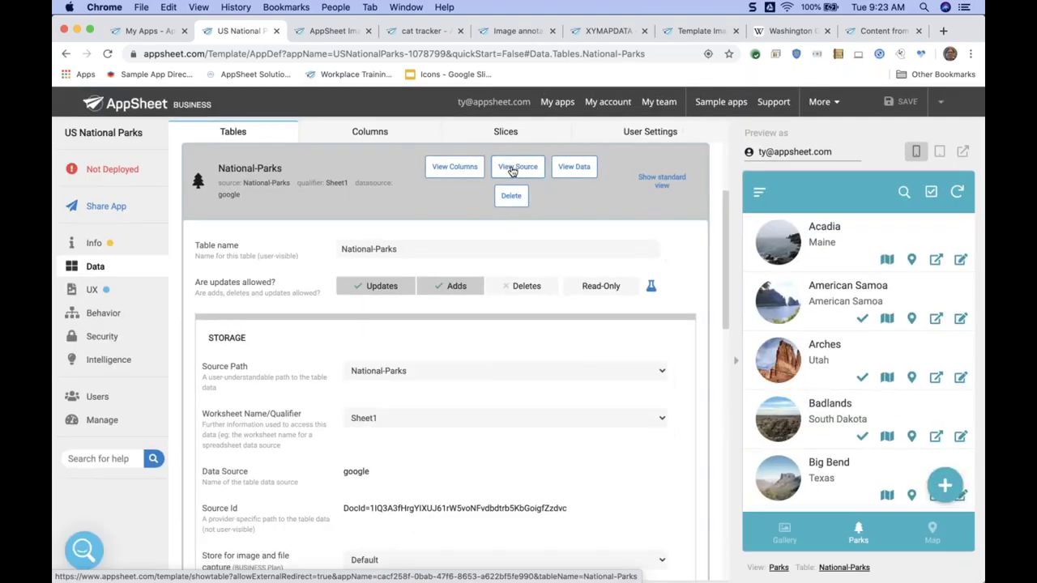
{"action": "left_click", "coordinate": [512, 171]}
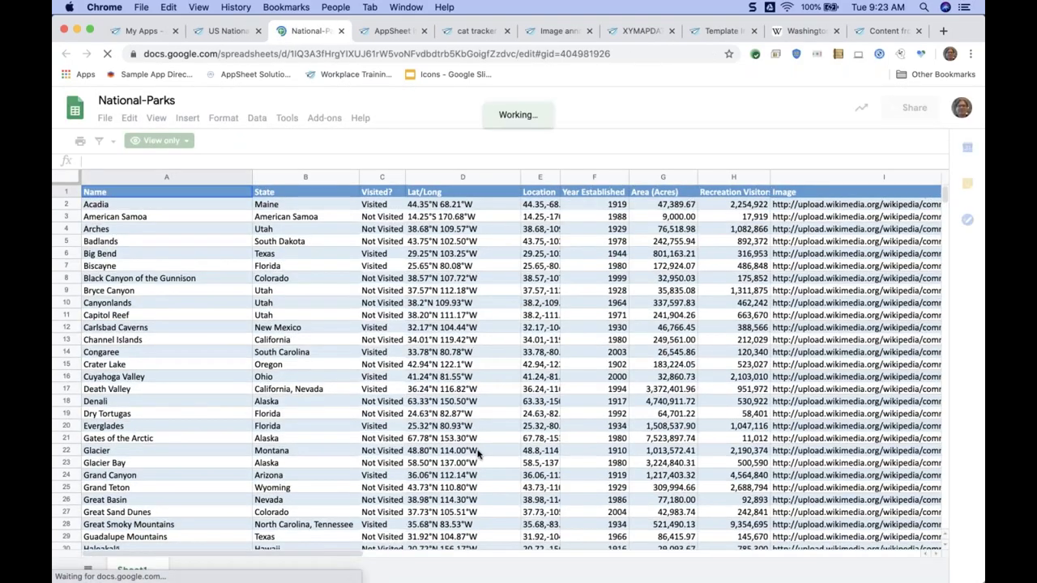
Step: Check that the new Washington Monument row's Image cell I61 is empty
{"action": "scroll", "coordinate": [478, 455], "scroll_direction": "down", "scroll_amount": 2}
{"action": "scroll", "coordinate": [478, 455], "scroll_direction": "down", "scroll_amount": 10}
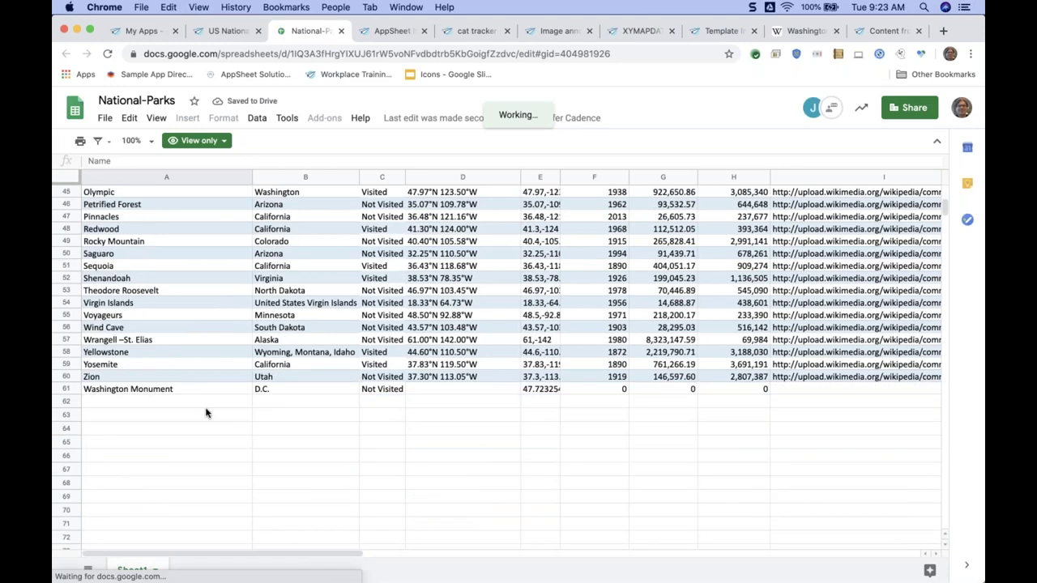
{"action": "left_click", "coordinate": [192, 394]}
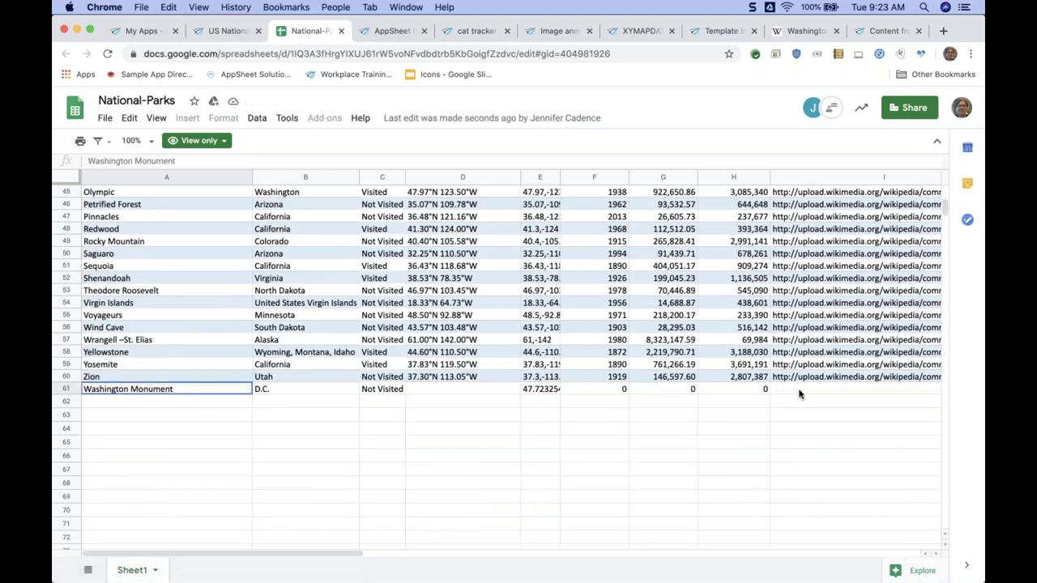
{"action": "left_click", "coordinate": [845, 387]}
{"action": "scroll", "coordinate": [850, 384], "scroll_direction": "right", "scroll_amount": 3}
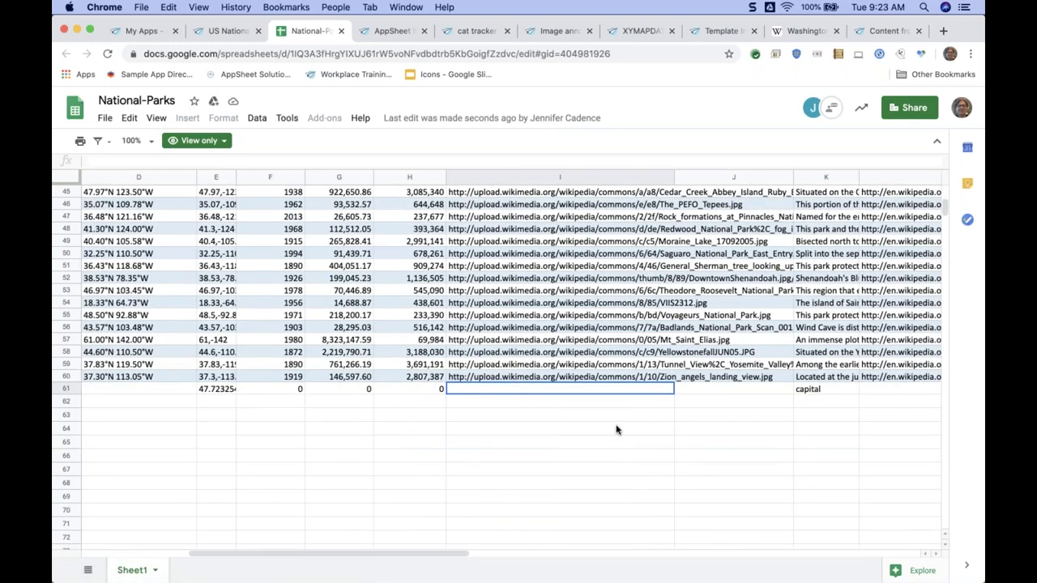
Step: Search the AppSheet preview's park list for 'washington'
{"action": "left_click", "coordinate": [223, 32]}
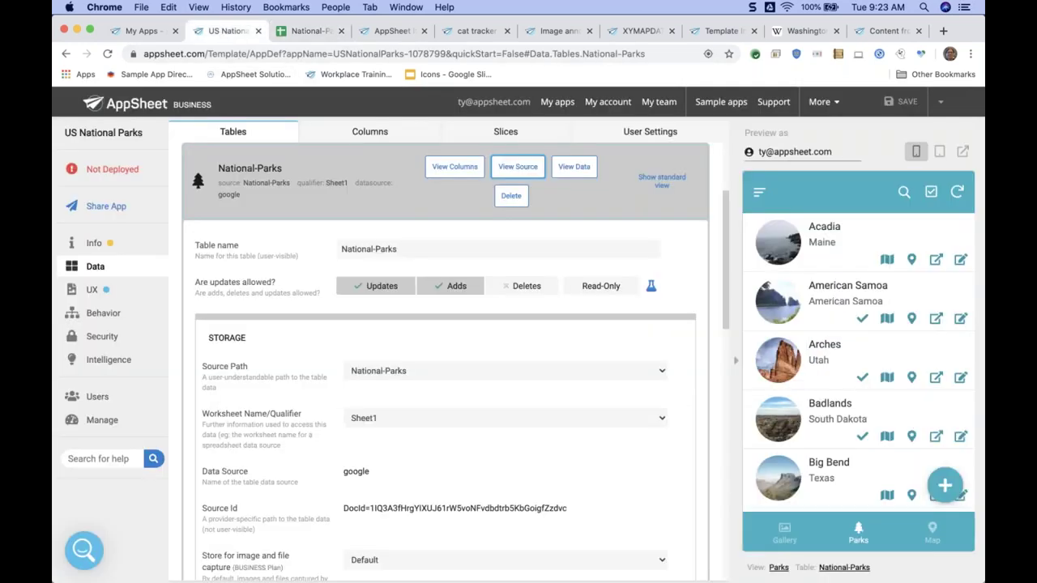
{"action": "left_click", "coordinate": [904, 192]}
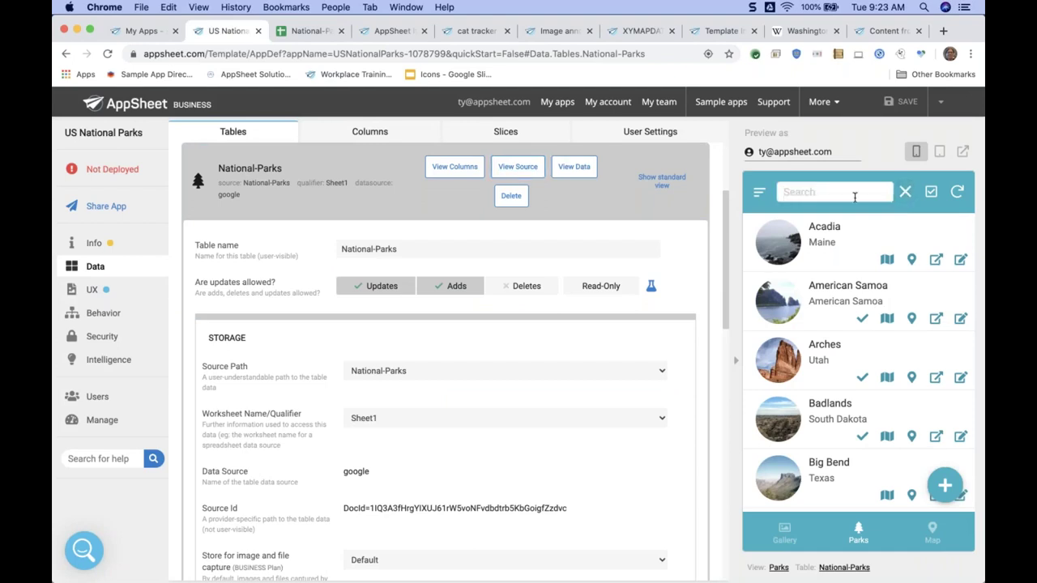
{"action": "type", "text": "Washi"}
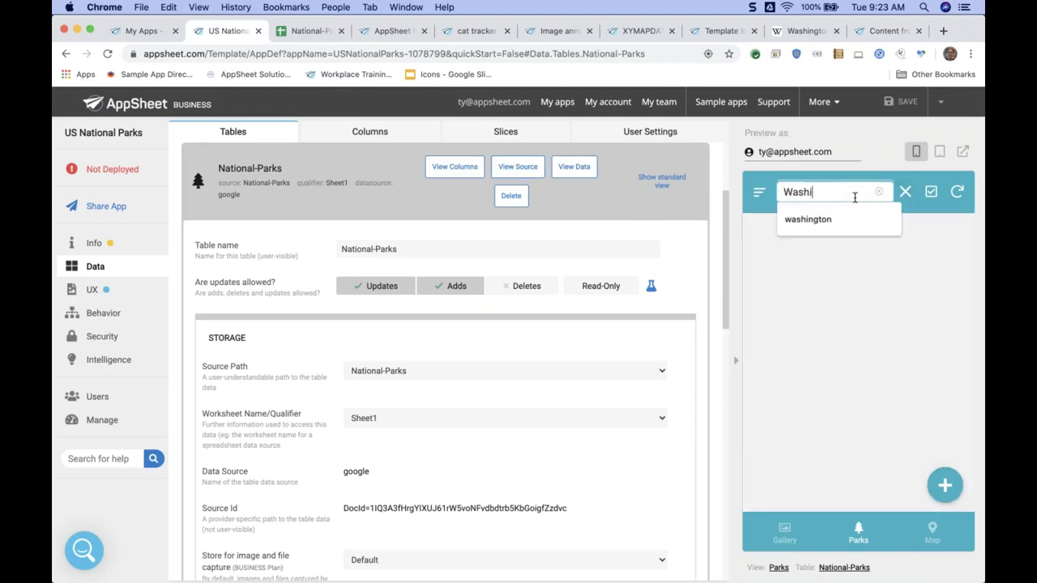
{"action": "left_click", "coordinate": [808, 218]}
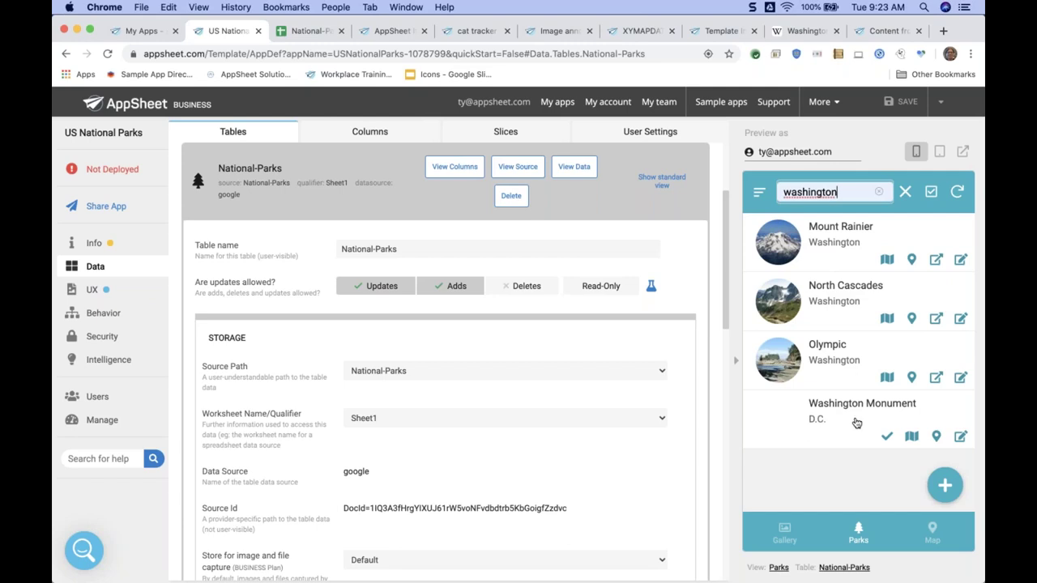
Step: Upload bee2.jpg into the Washington Monument record's Image field
{"action": "left_click", "coordinate": [960, 440]}
{"action": "scroll", "coordinate": [847, 430], "scroll_direction": "down", "scroll_amount": 5}
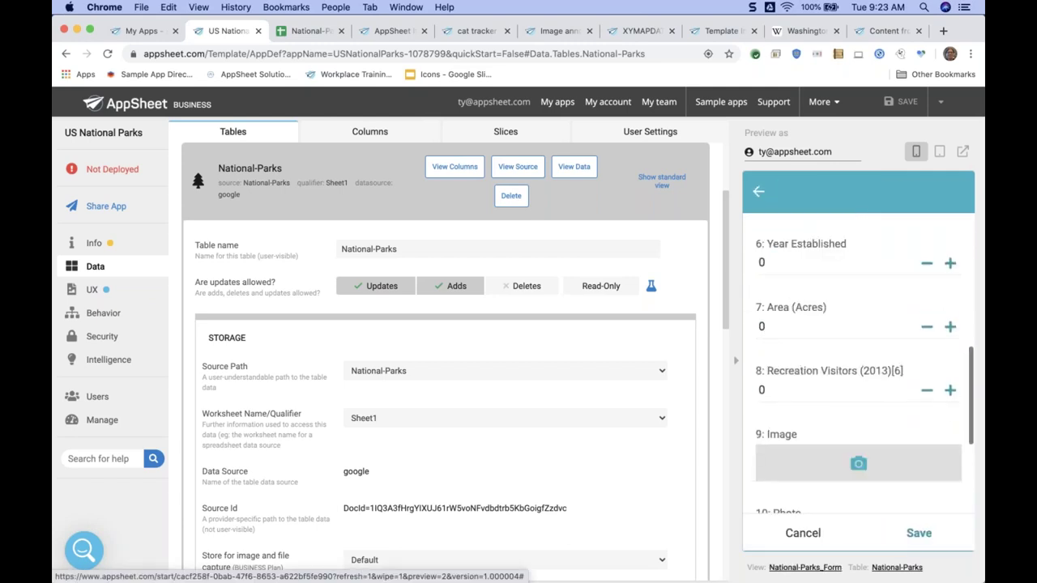
{"action": "scroll", "coordinate": [859, 444], "scroll_direction": "down", "scroll_amount": 1}
{"action": "left_click", "coordinate": [860, 444]}
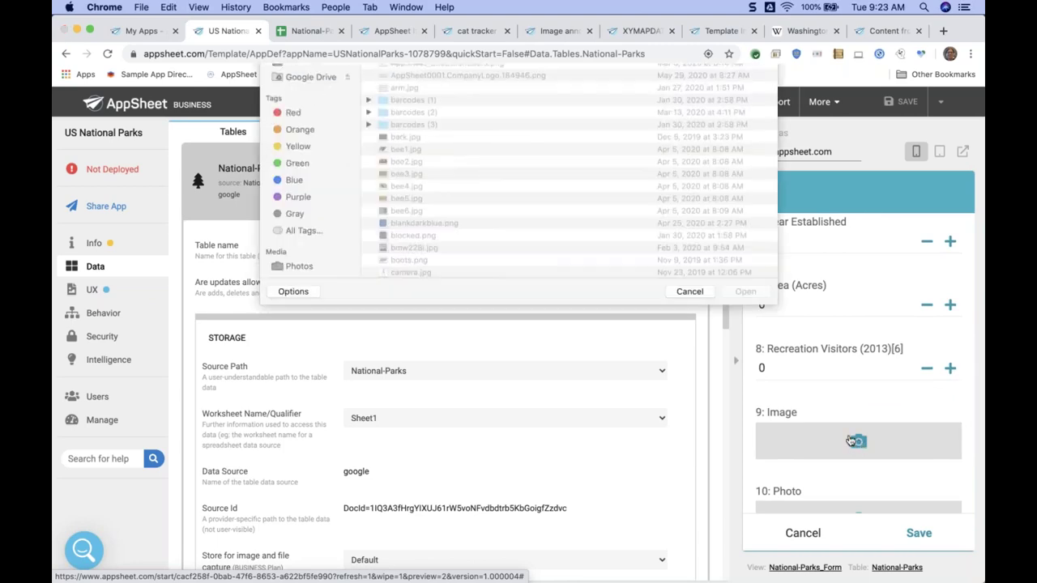
{"action": "double_click", "coordinate": [407, 371]}
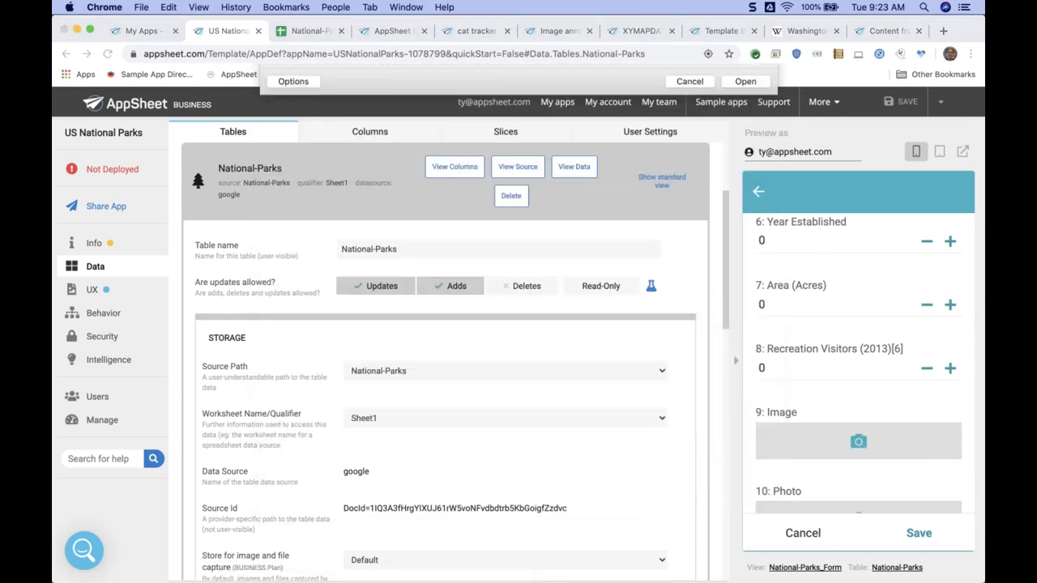
Step: Save the edited Washington Monument record and sync the change
{"action": "scroll", "coordinate": [858, 356], "scroll_direction": "down", "scroll_amount": 2}
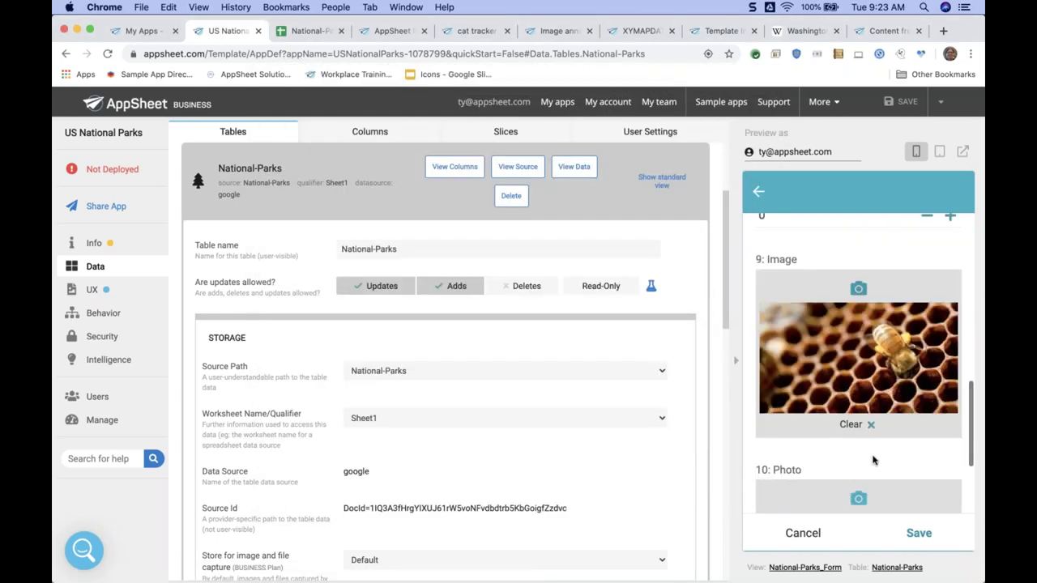
{"action": "scroll", "coordinate": [875, 462], "scroll_direction": "down", "scroll_amount": 2}
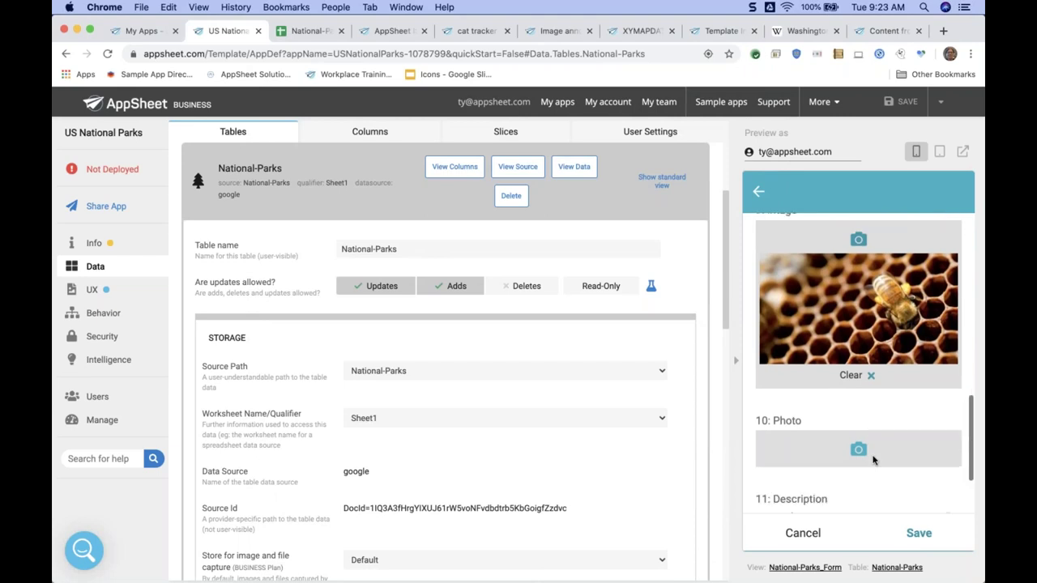
{"action": "left_click", "coordinate": [919, 535]}
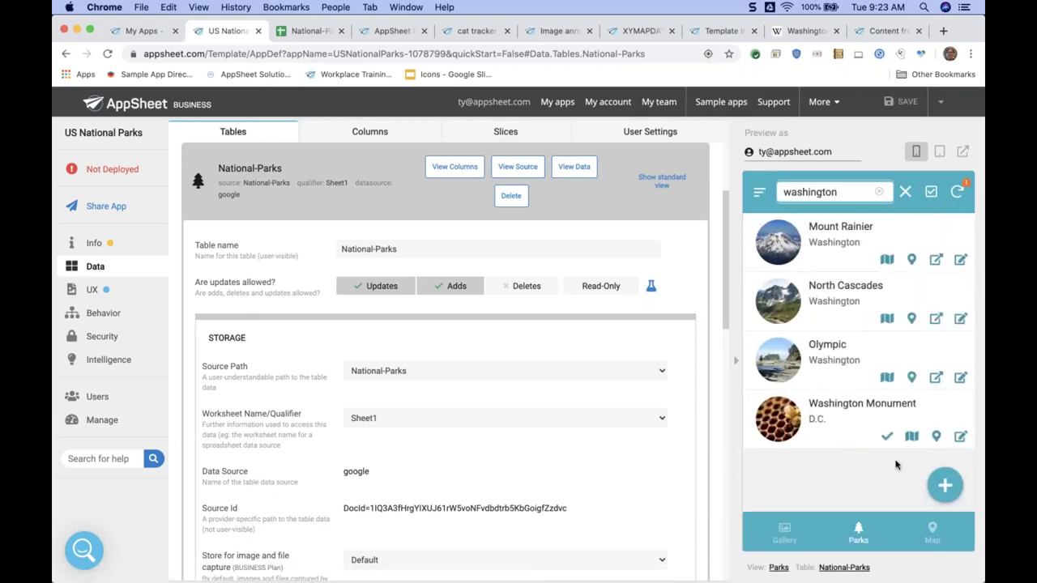
{"action": "left_click", "coordinate": [958, 191]}
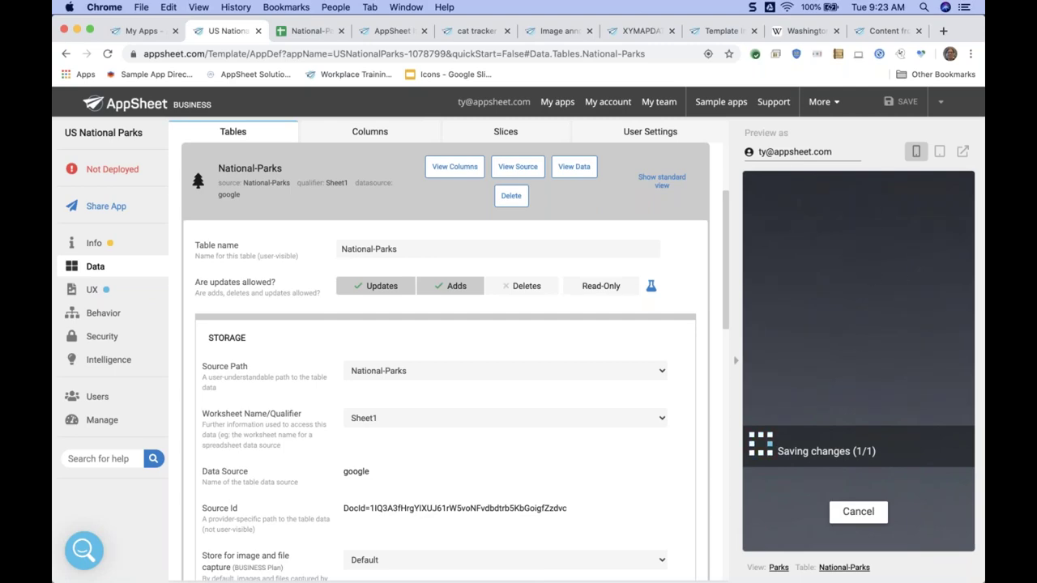
Step: In the National-Parks sheet, look over image URL column I
{"action": "left_click", "coordinate": [305, 32]}
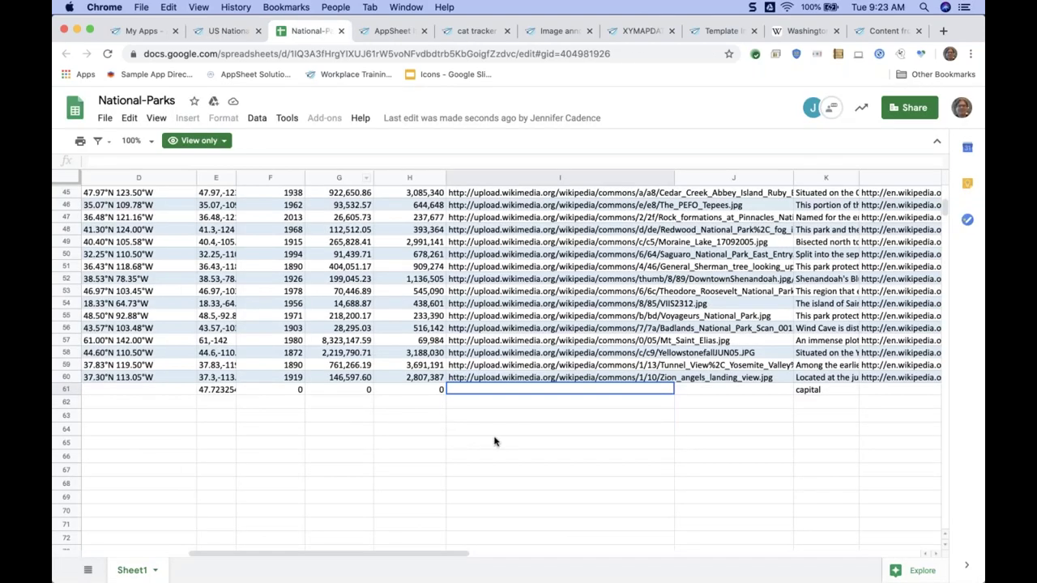
{"action": "left_click", "coordinate": [524, 419]}
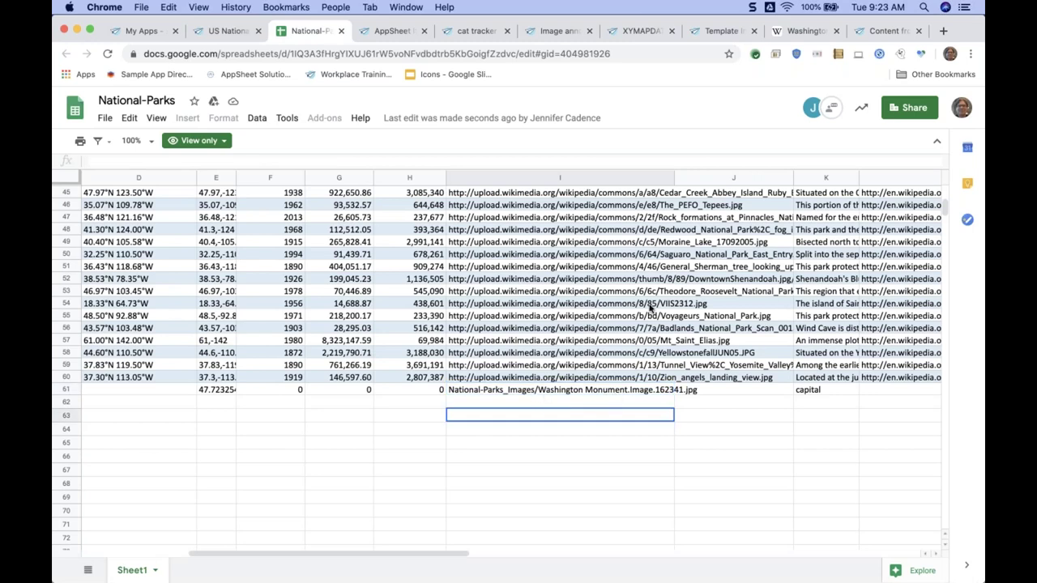
{"action": "left_click", "coordinate": [671, 178]}
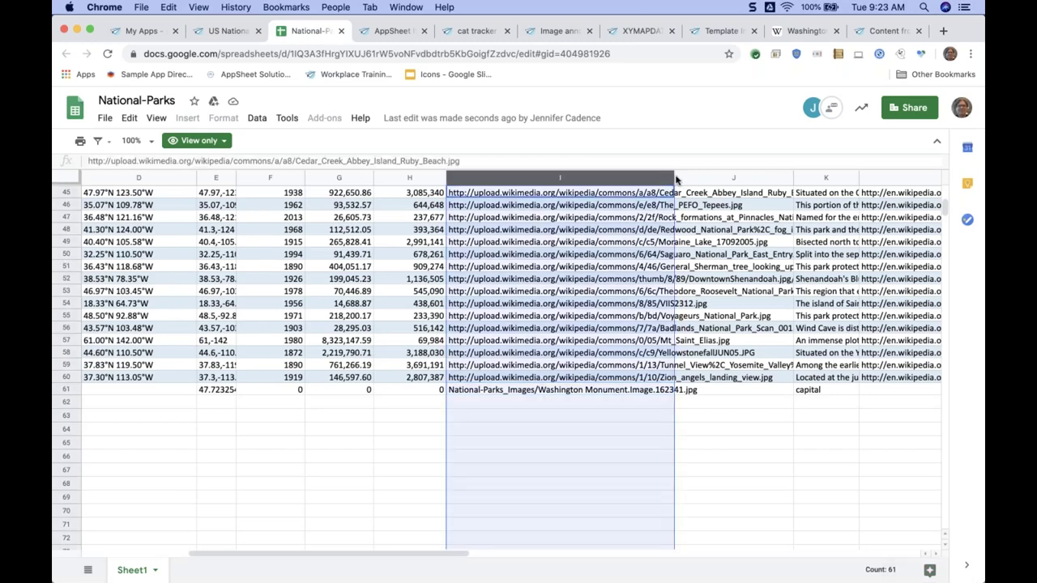
{"action": "left_click", "coordinate": [677, 179]}
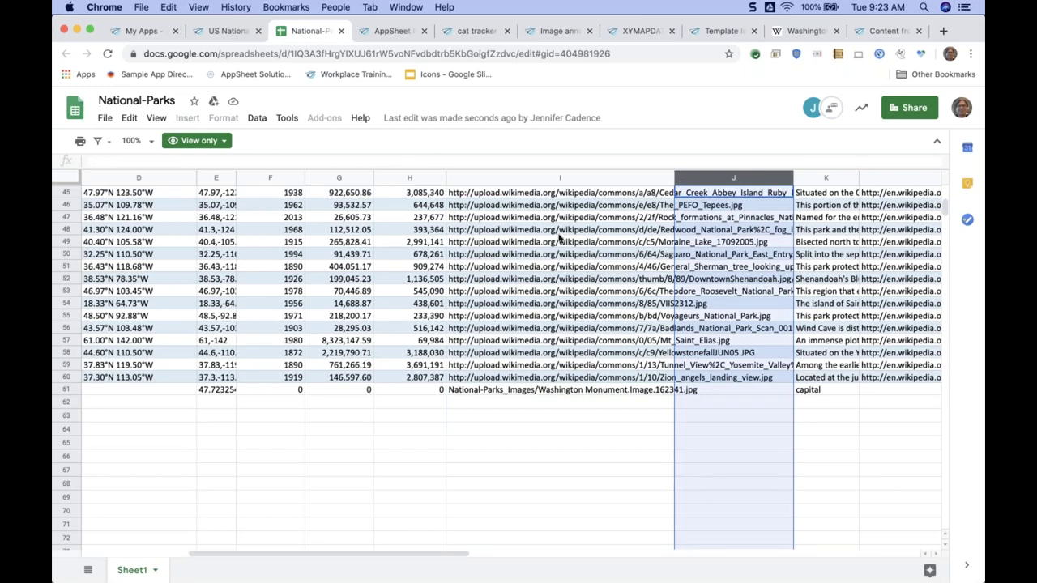
{"action": "left_click", "coordinate": [530, 179]}
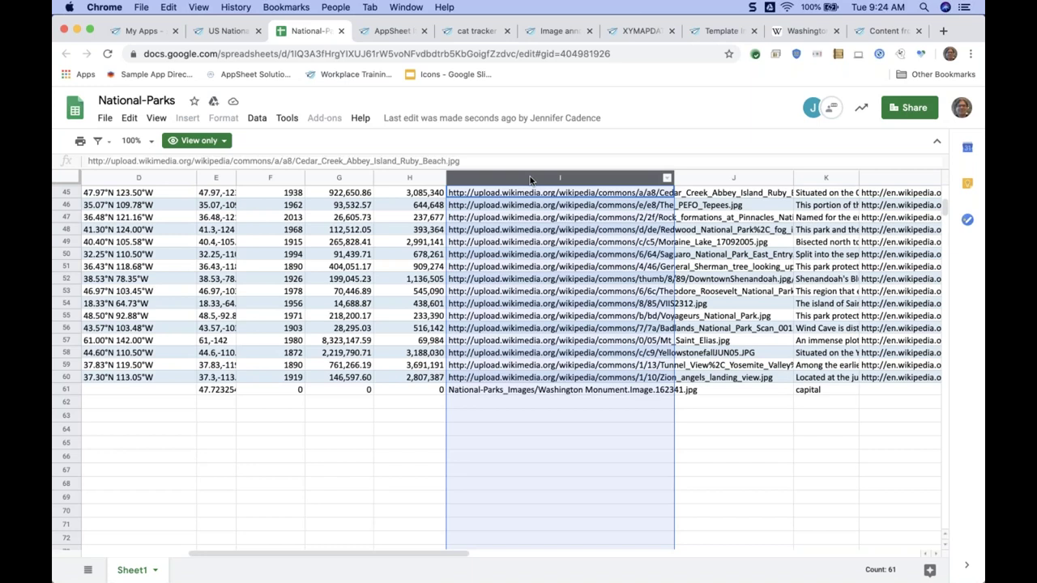
{"action": "left_click", "coordinate": [535, 400]}
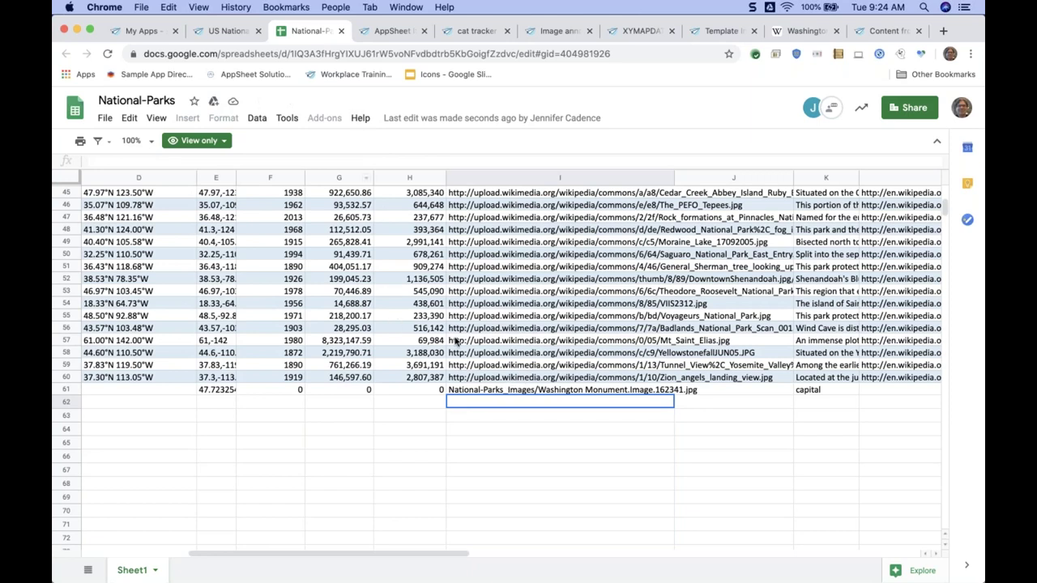
Step: Inspect the newly uploaded image path and file name in cell I61
{"action": "left_click", "coordinate": [488, 416]}
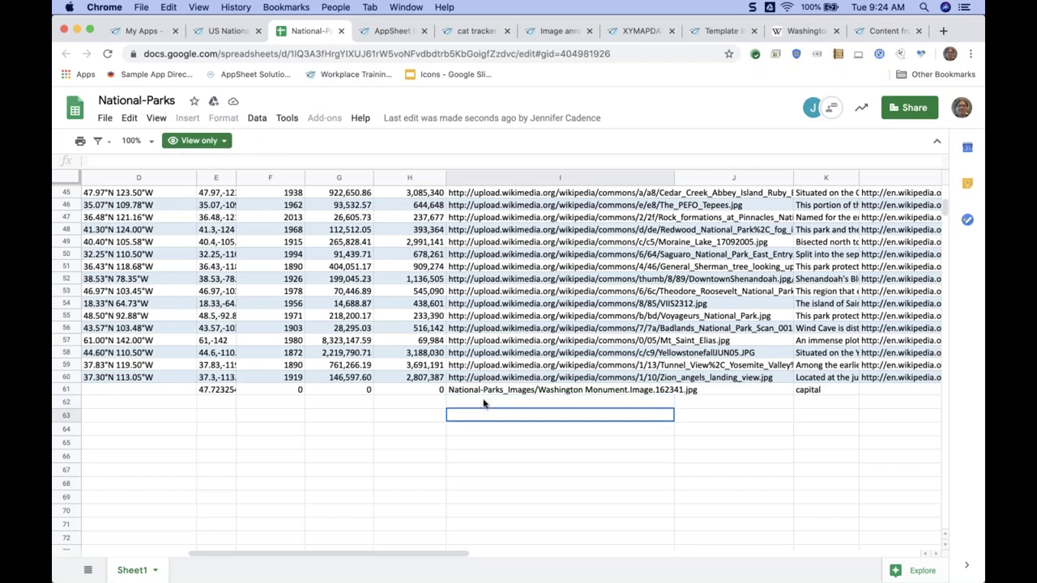
{"action": "left_click", "coordinate": [483, 393]}
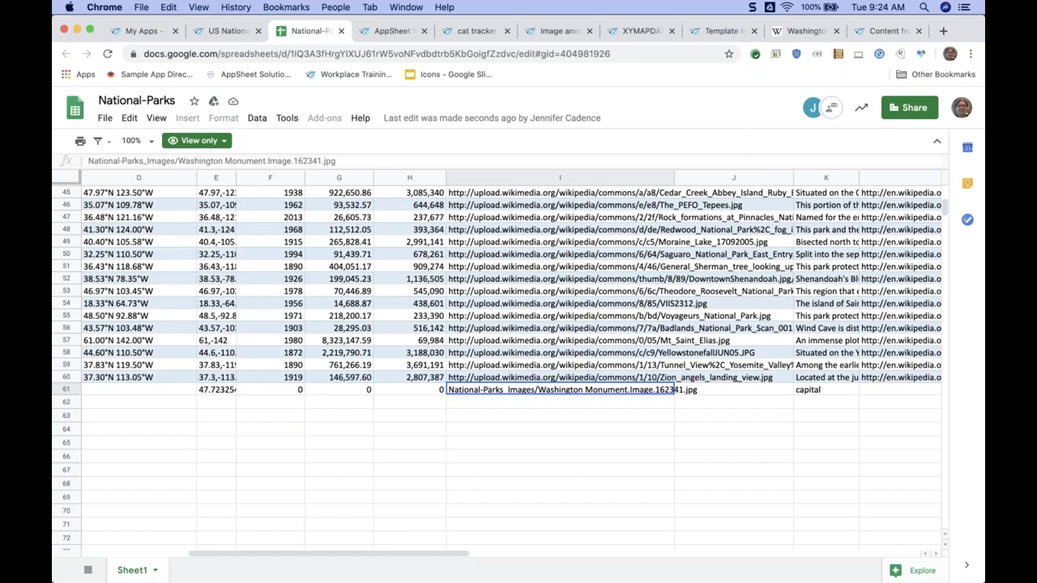
{"action": "left_click", "coordinate": [514, 401]}
{"action": "left_click", "coordinate": [520, 392]}
{"action": "left_click", "coordinate": [625, 405]}
{"action": "left_click", "coordinate": [597, 394]}
Step: Compare I61 with the Yosemite, Zion and General Sherman image URLs in column I
{"action": "left_click", "coordinate": [487, 364]}
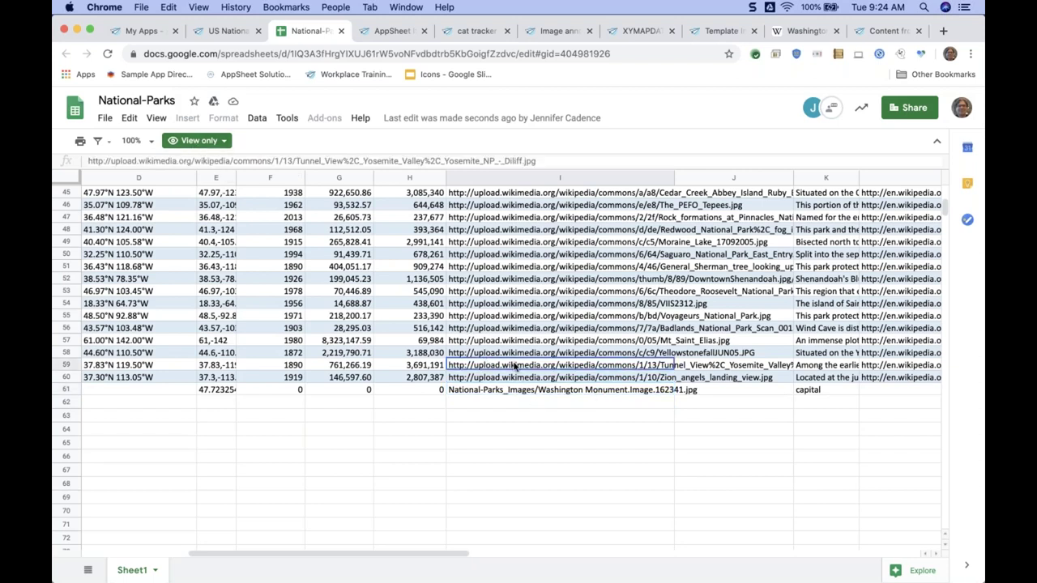
{"action": "key", "text": "cmd+c"}
{"action": "left_click", "coordinate": [497, 389]}
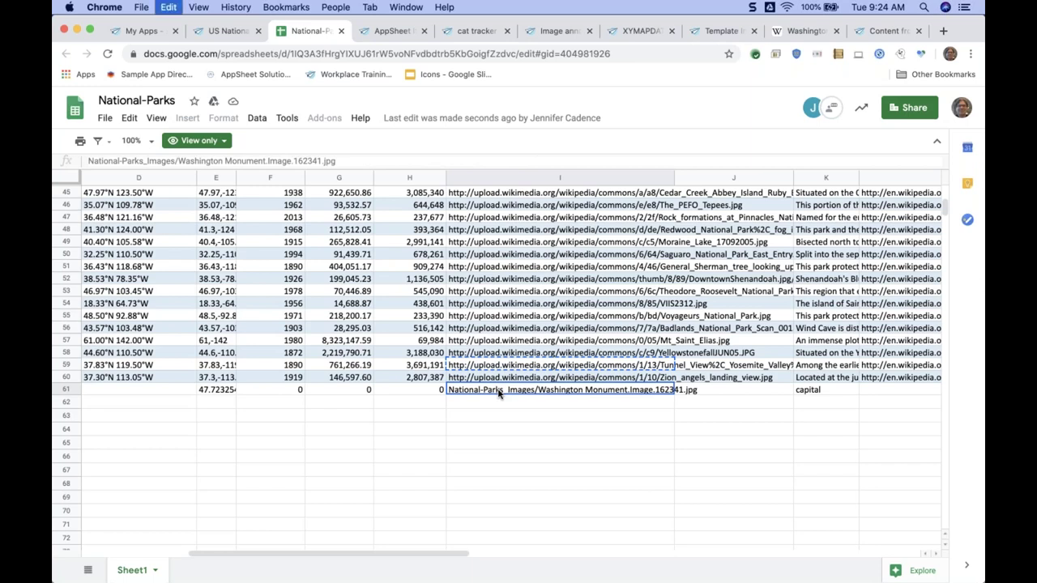
{"action": "left_click", "coordinate": [491, 420]}
{"action": "left_click", "coordinate": [490, 392]}
{"action": "left_click", "coordinate": [511, 377]}
{"action": "left_click", "coordinate": [544, 330]}
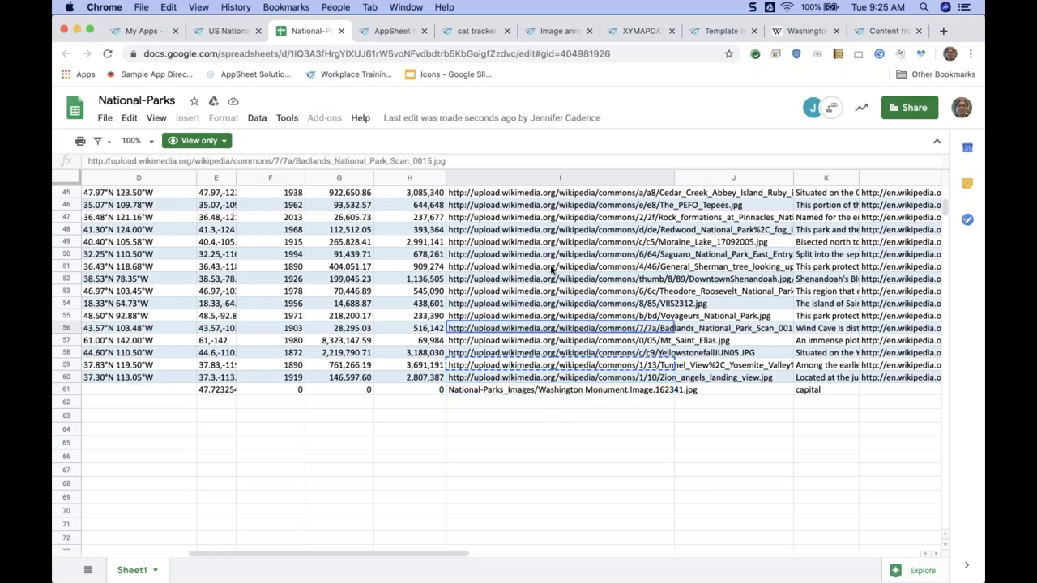
{"action": "left_click", "coordinate": [553, 267]}
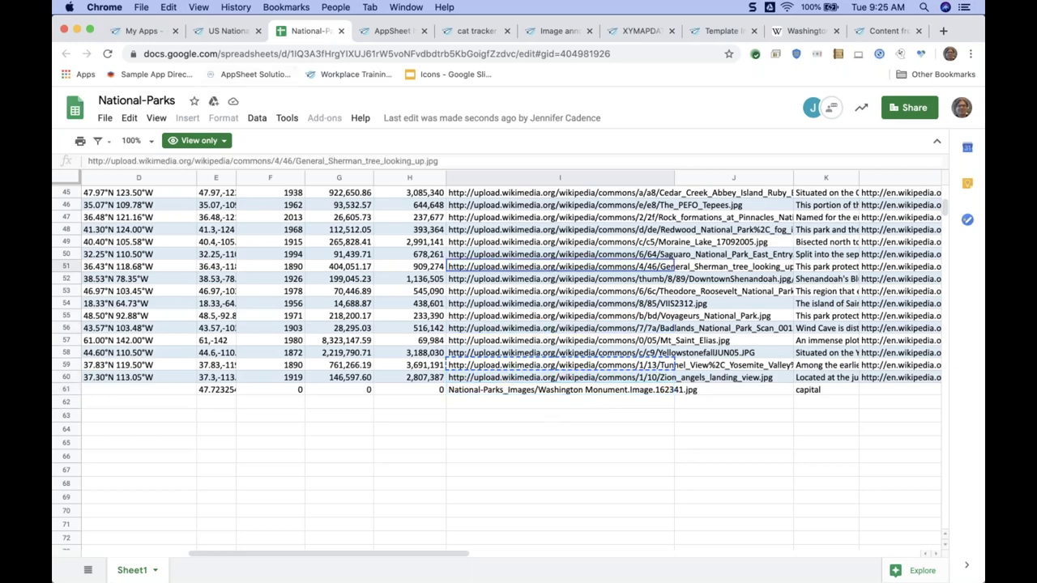
{"action": "left_click", "coordinate": [220, 31]}
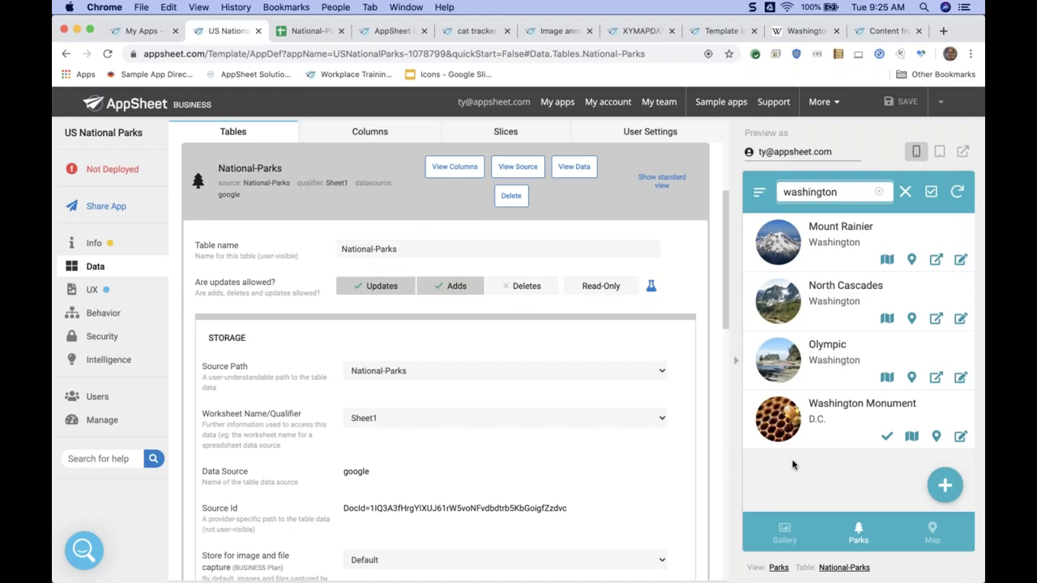
Step: Switch to the Imaging Office Hours app and view the Photo 3 record
{"action": "left_click", "coordinate": [376, 166]}
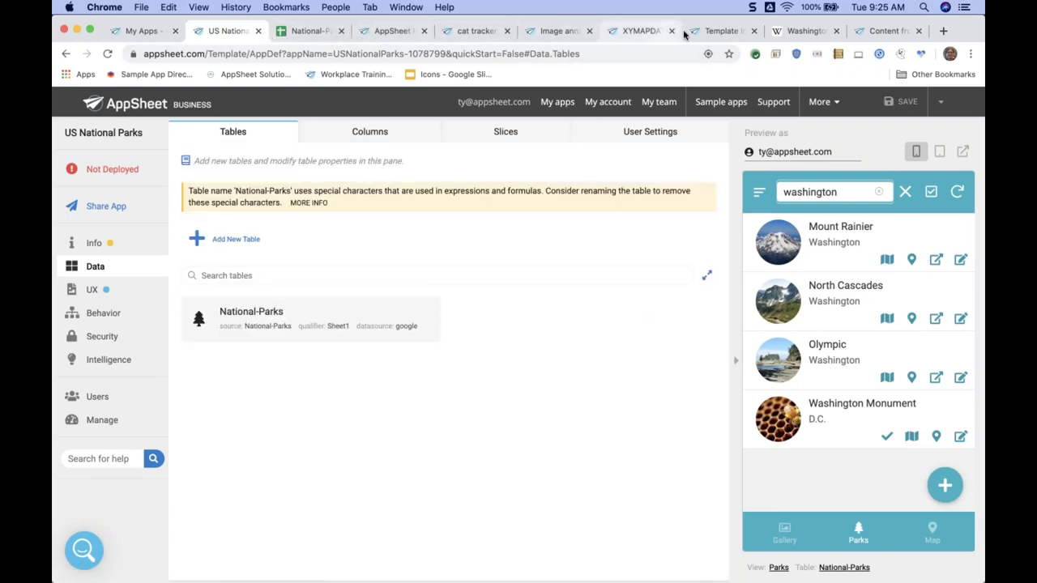
{"action": "left_click", "coordinate": [321, 31]}
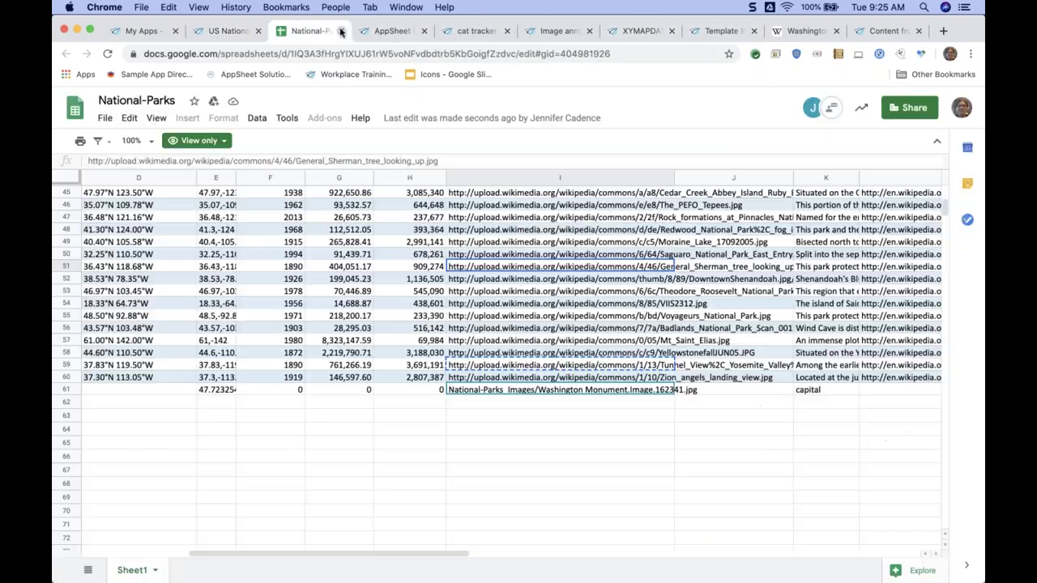
{"action": "left_click", "coordinate": [341, 31]}
{"action": "left_click", "coordinate": [300, 32]}
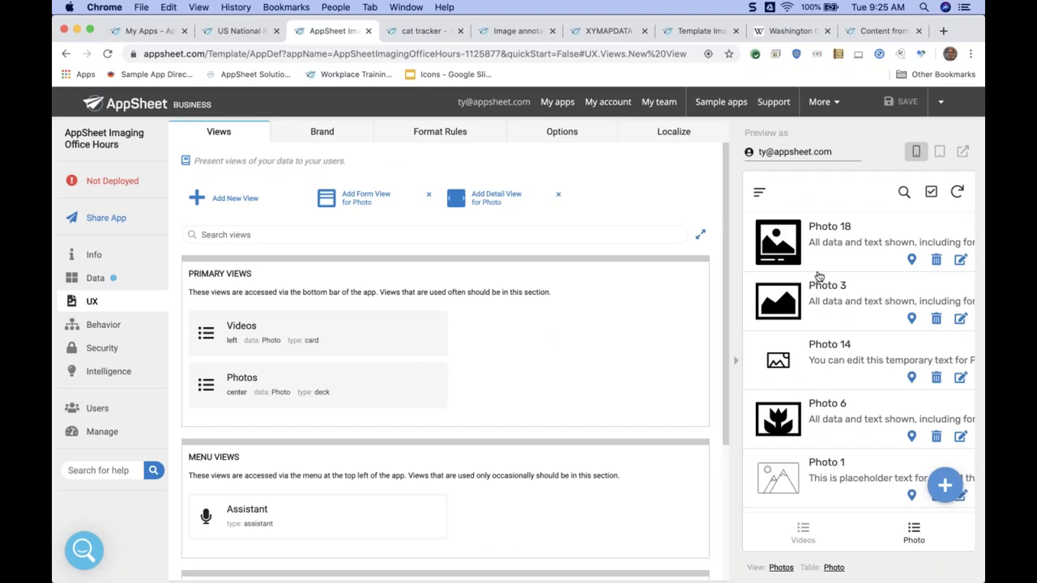
{"action": "left_click", "coordinate": [875, 304]}
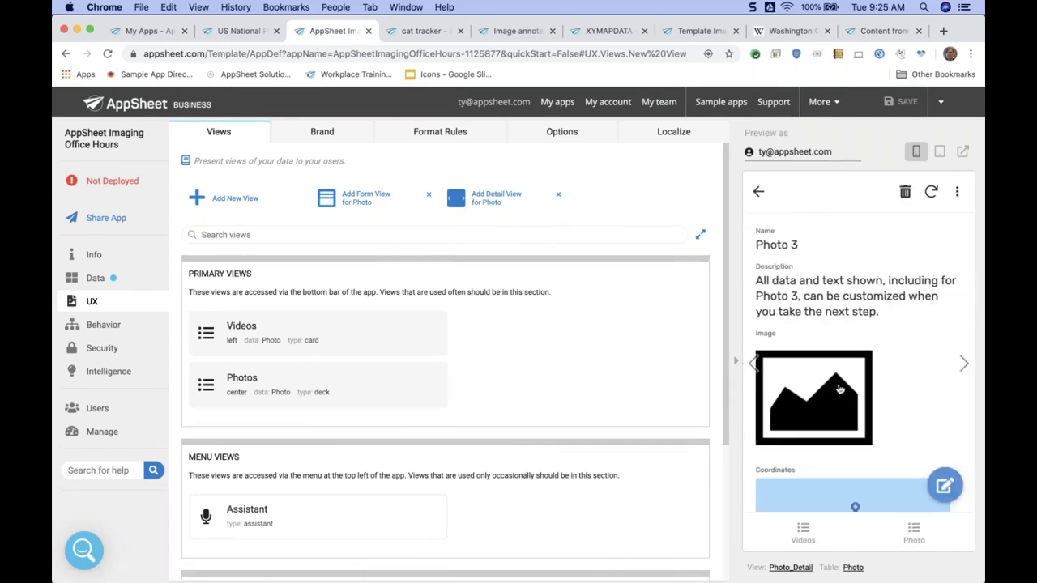
{"action": "left_click", "coordinate": [759, 192]}
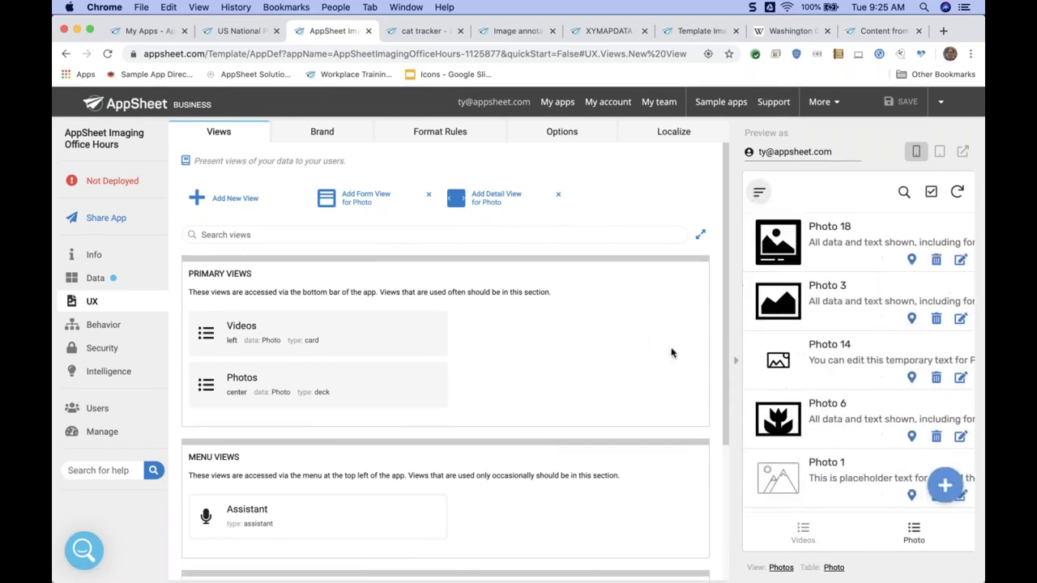
Step: Open the Photo table's source spreadsheet from the Data tables pane
{"action": "left_click", "coordinate": [143, 281]}
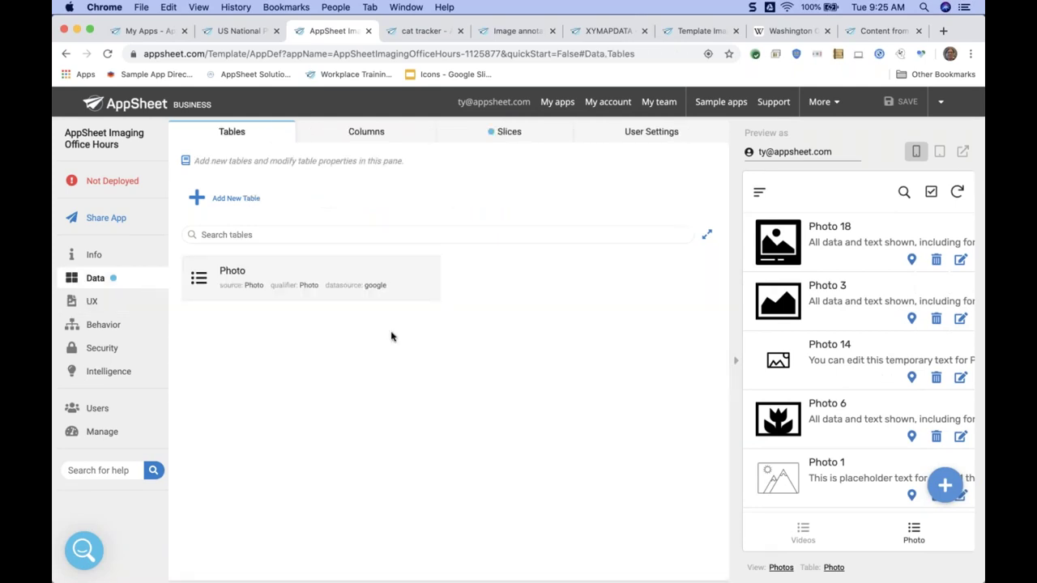
{"action": "left_click", "coordinate": [367, 277]}
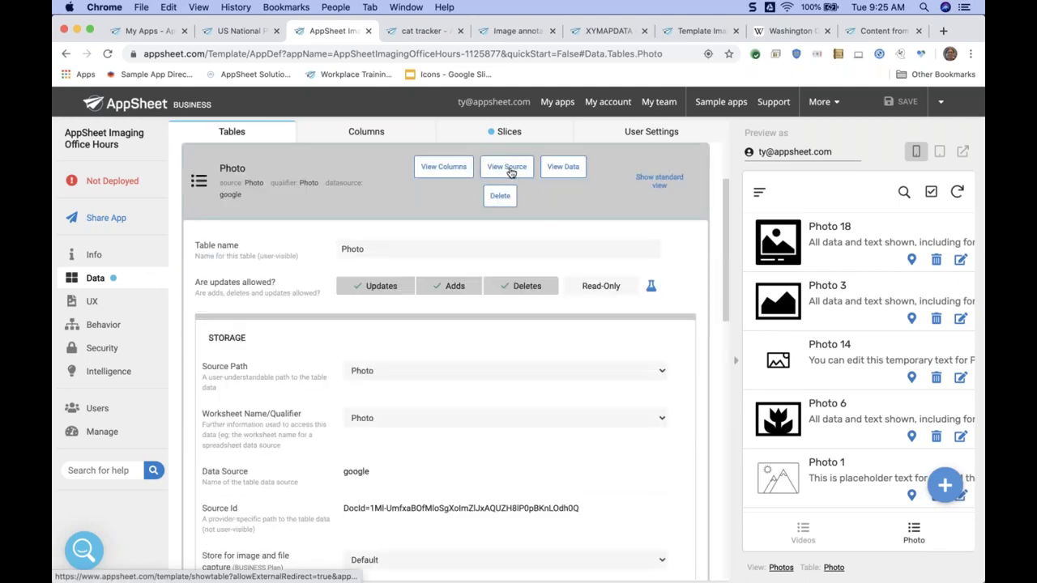
{"action": "scroll", "coordinate": [343, 238], "scroll_direction": "up", "scroll_amount": 3}
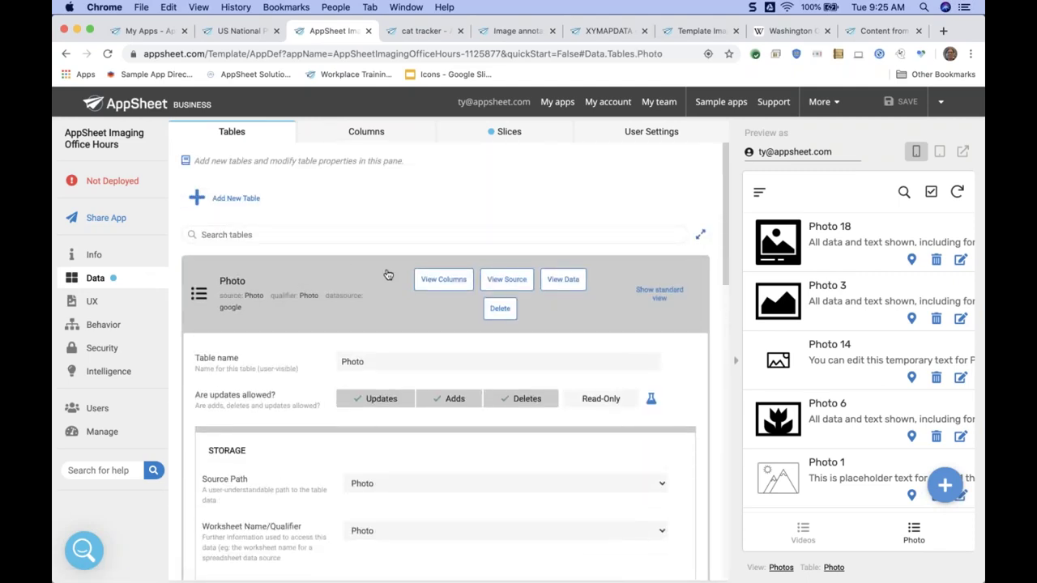
{"action": "left_click", "coordinate": [497, 283]}
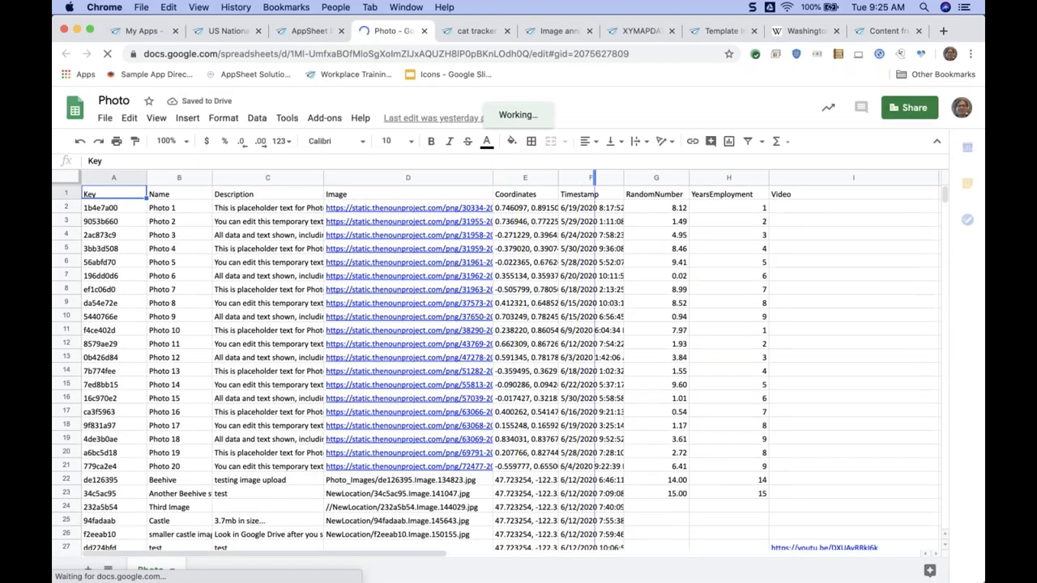
Step: Preview the image linked in cell D2, then close its tab
{"action": "left_click", "coordinate": [400, 209]}
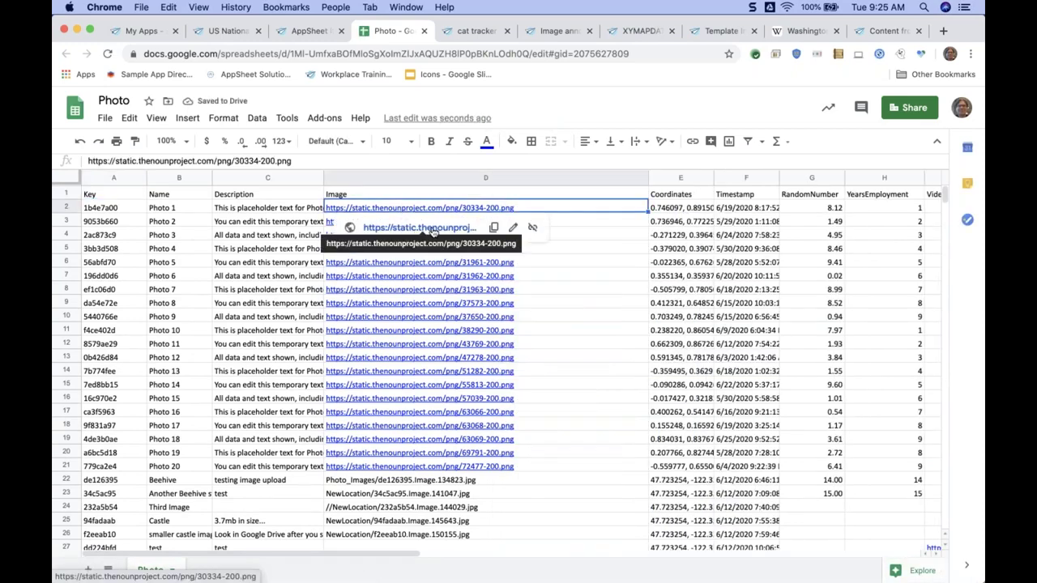
{"action": "left_click", "coordinate": [435, 229]}
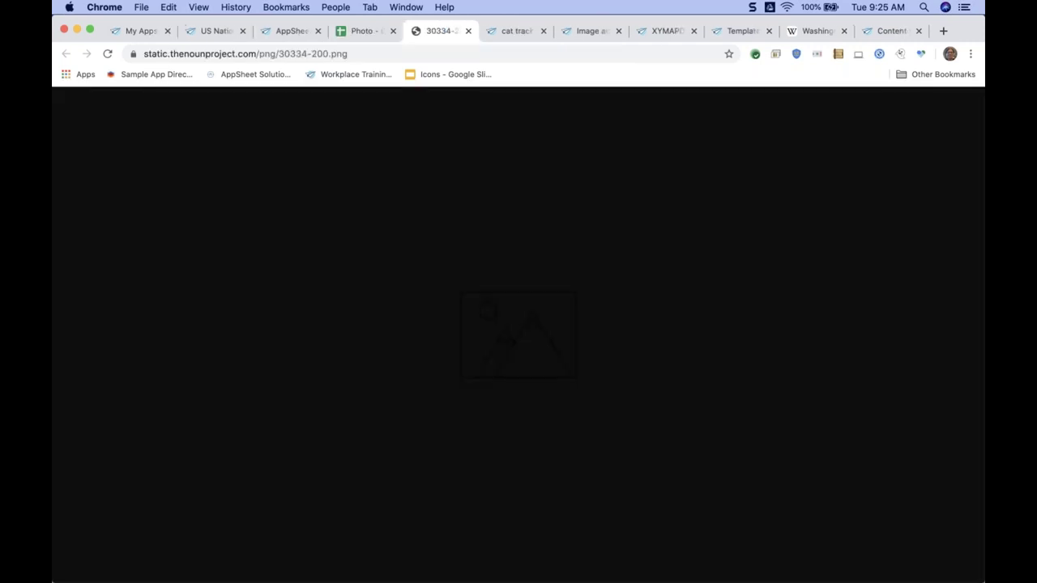
{"action": "scroll", "coordinate": [512, 363], "scroll_direction": "up", "scroll_amount": 5}
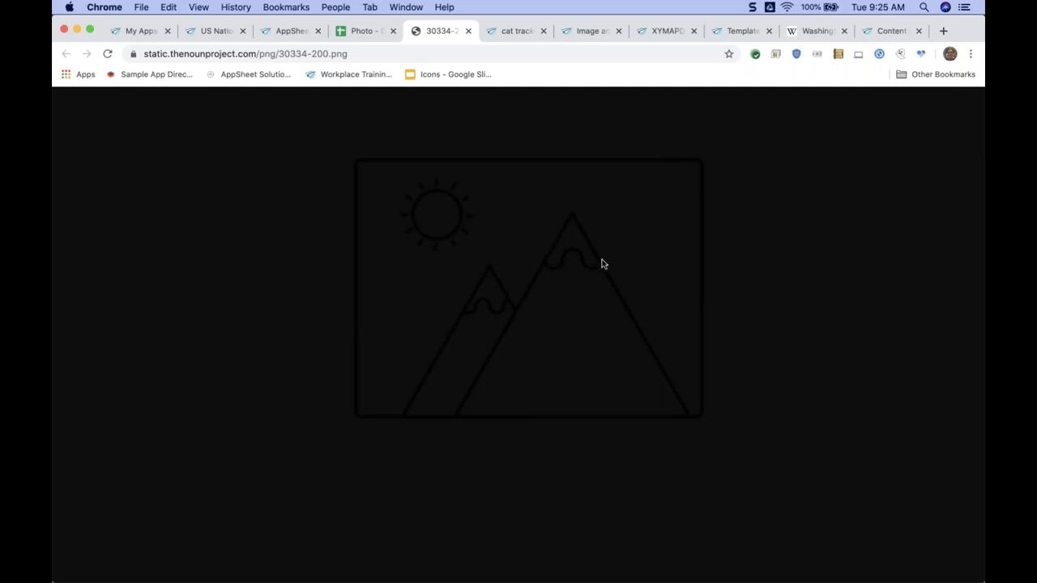
{"action": "left_click", "coordinate": [468, 31]}
Step: Check the Photo_Images and NewLocation paths in D22–D23, then open AppSheetImagingOfficeHours-1125877 in a new tab
{"action": "scroll", "coordinate": [397, 321], "scroll_direction": "down", "scroll_amount": 1}
{"action": "scroll", "coordinate": [397, 321], "scroll_direction": "down", "scroll_amount": 4}
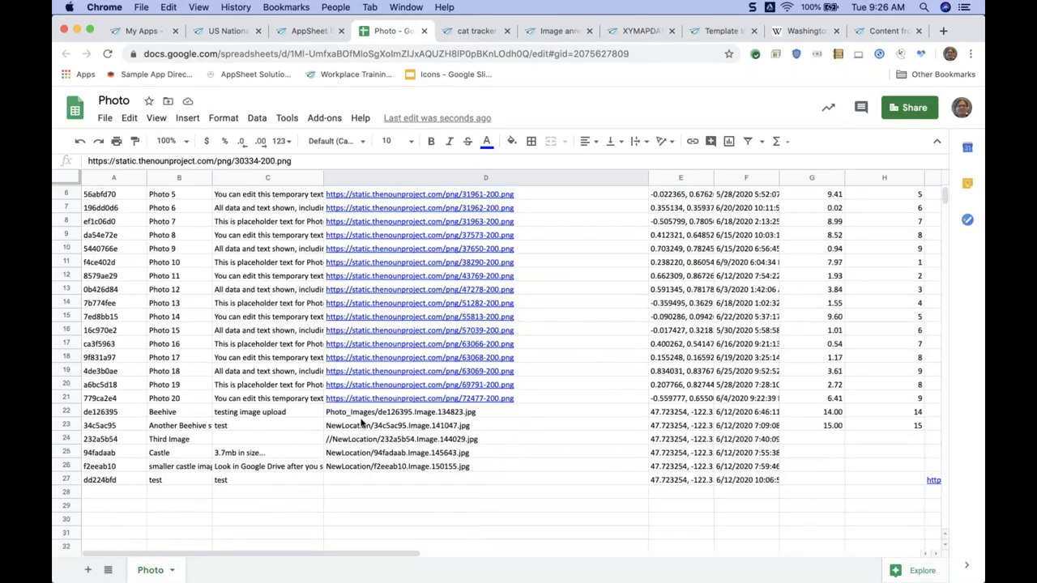
{"action": "mouse_move", "coordinate": [368, 399]}
{"action": "left_mouse_down"}
{"action": "mouse_move", "coordinate": [366, 427]}
{"action": "mouse_move", "coordinate": [364, 416]}
{"action": "left_mouse_up"}
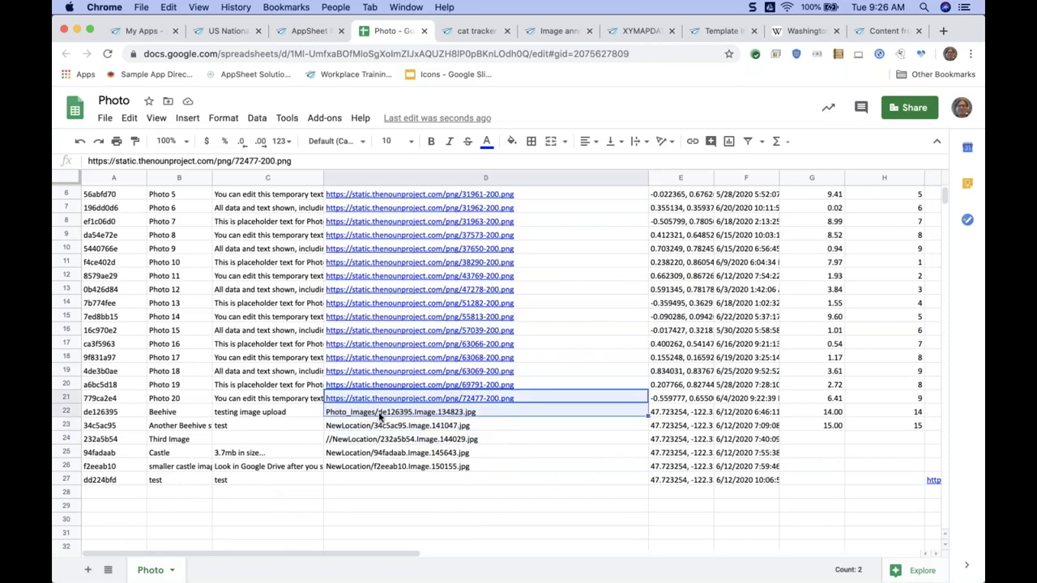
{"action": "left_click", "coordinate": [384, 426]}
{"action": "left_click", "coordinate": [414, 415]}
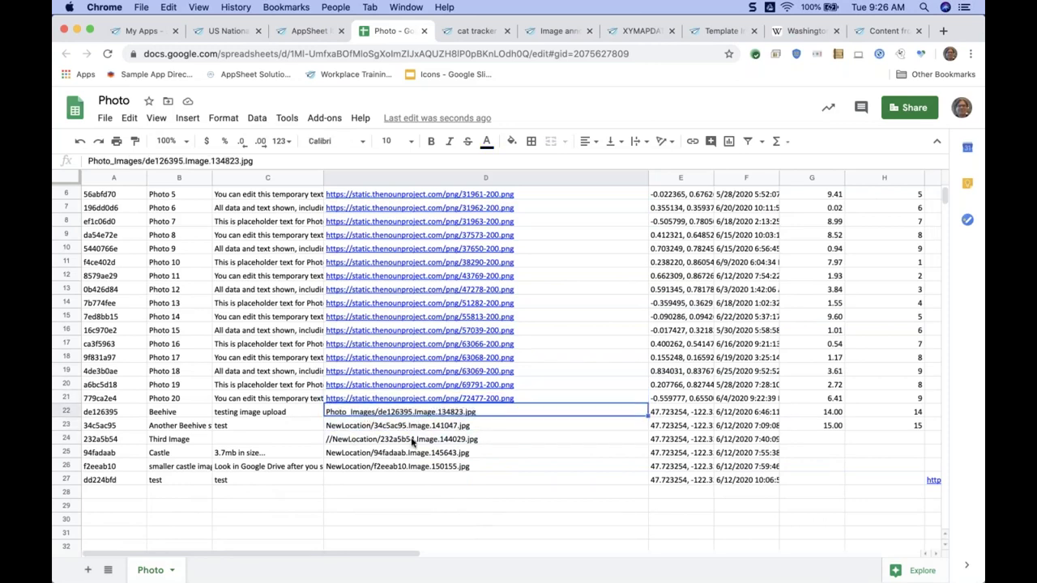
{"action": "left_click", "coordinate": [168, 102]}
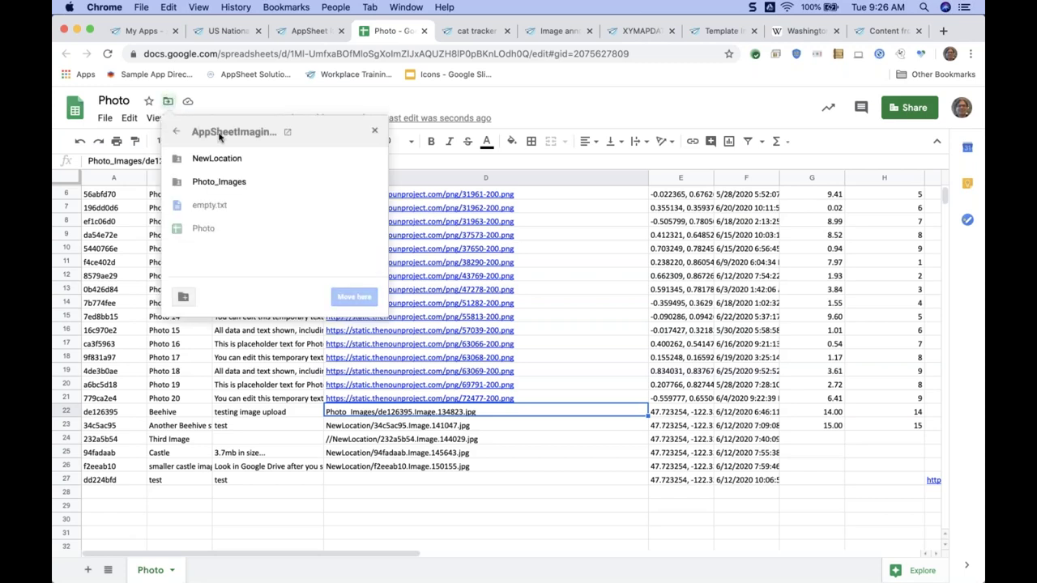
{"action": "left_click", "coordinate": [288, 134]}
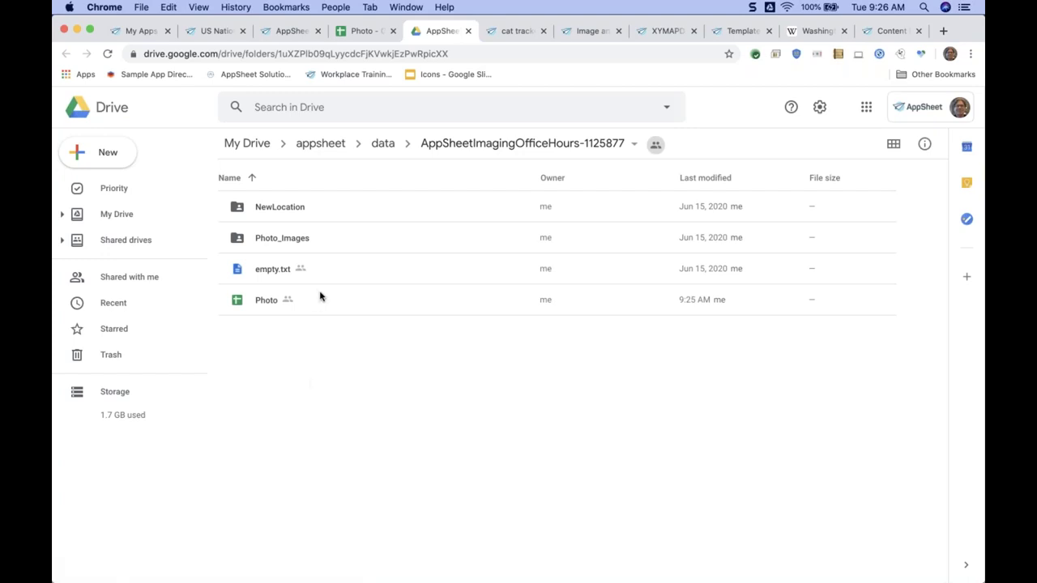
{"action": "left_click", "coordinate": [294, 242]}
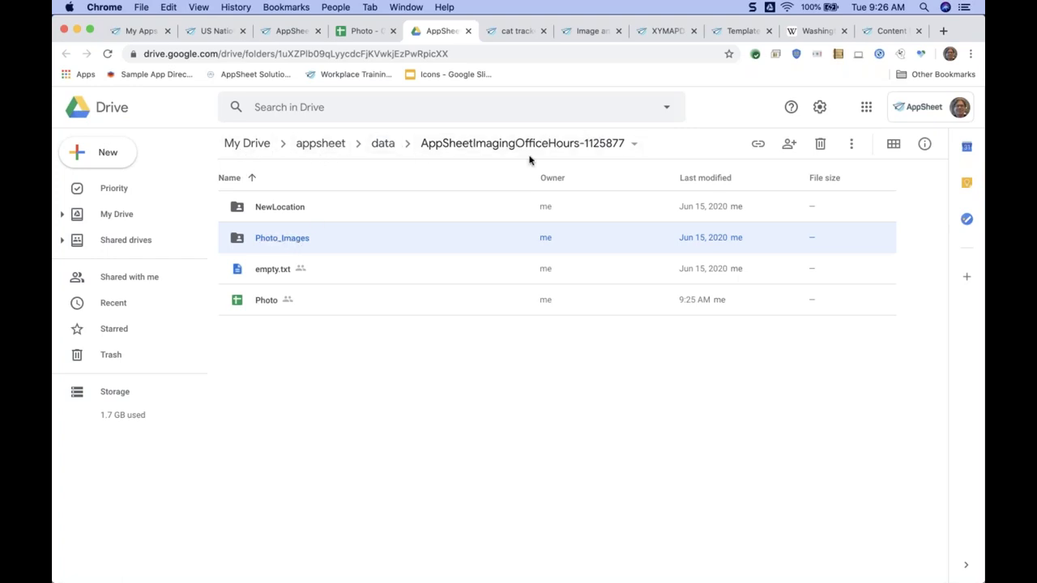
{"action": "double_click", "coordinate": [293, 238]}
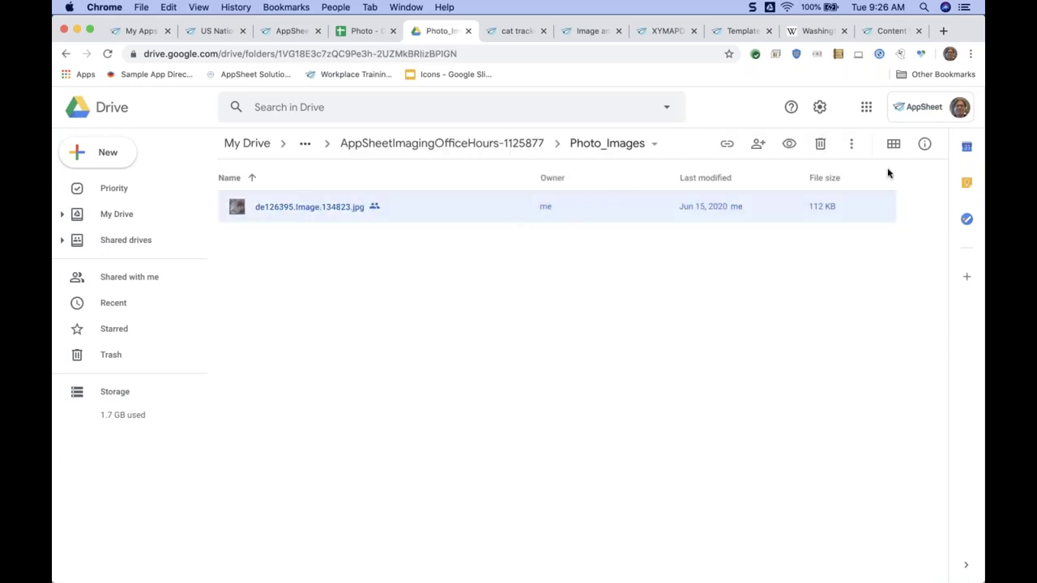
{"action": "left_click", "coordinate": [894, 143]}
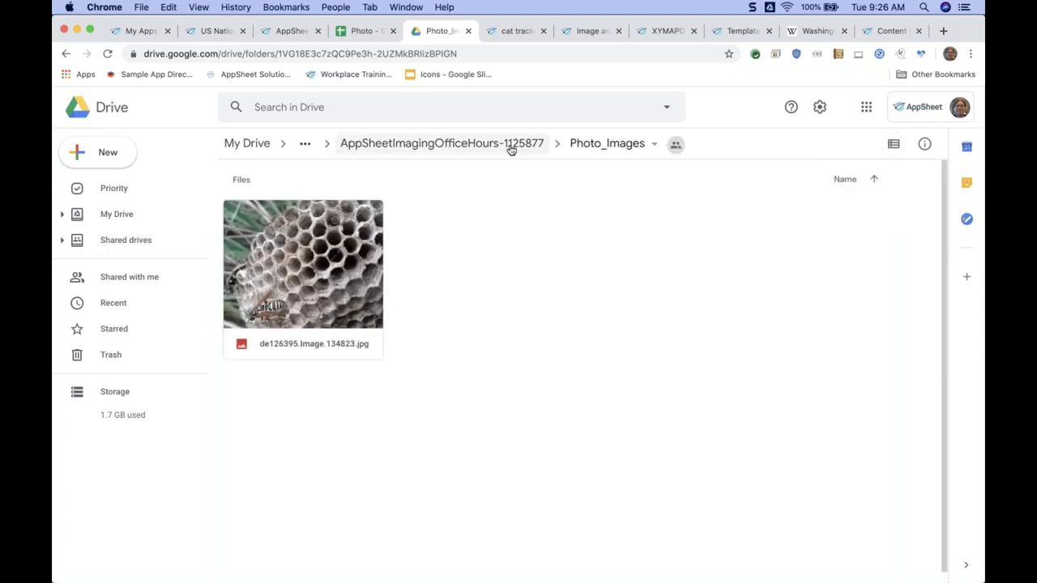
{"action": "left_click", "coordinate": [600, 145]}
{"action": "left_click", "coordinate": [493, 271]}
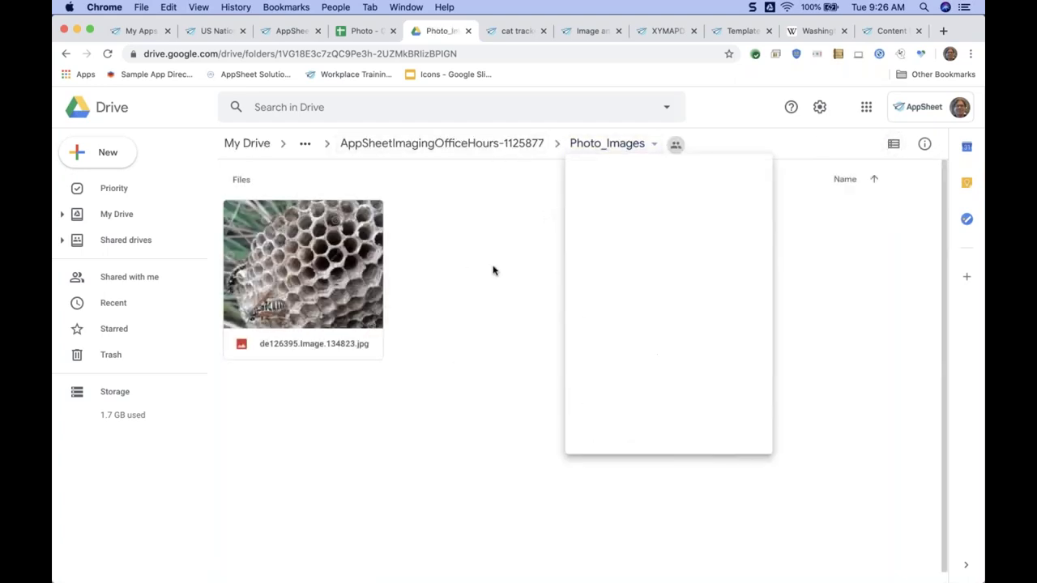
{"action": "left_click", "coordinate": [512, 146]}
{"action": "left_click", "coordinate": [893, 143]}
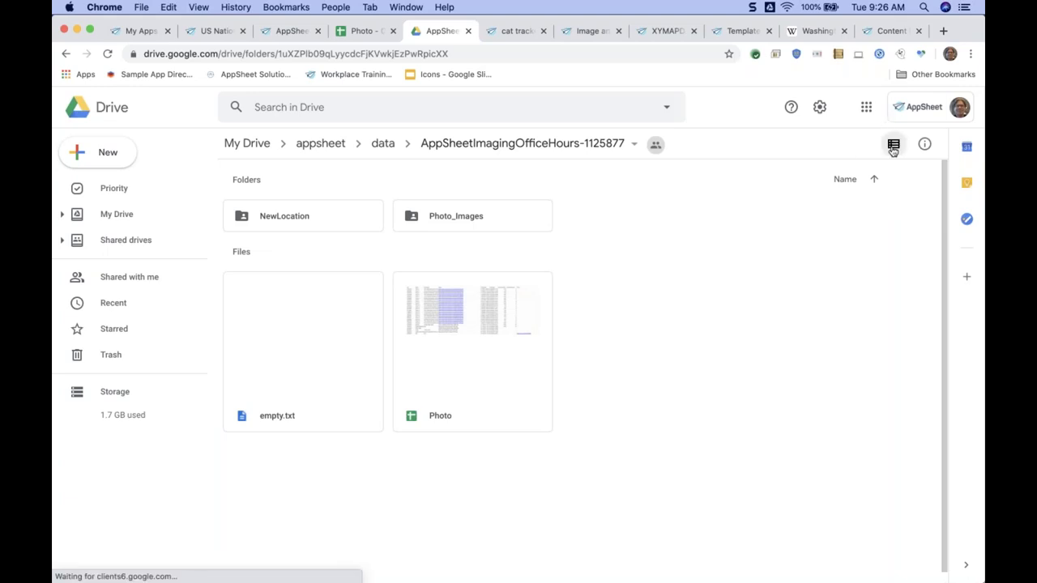
{"action": "left_click", "coordinate": [285, 208]}
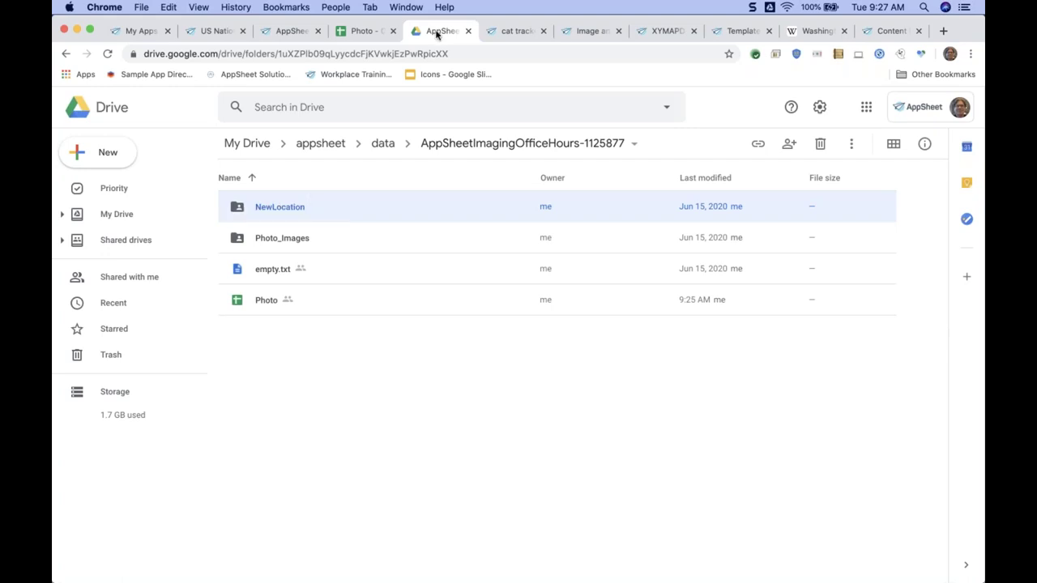
Step: List the Photo table's 12 columns and review their types, like Image, LatLong and Text
{"action": "left_click", "coordinate": [292, 30]}
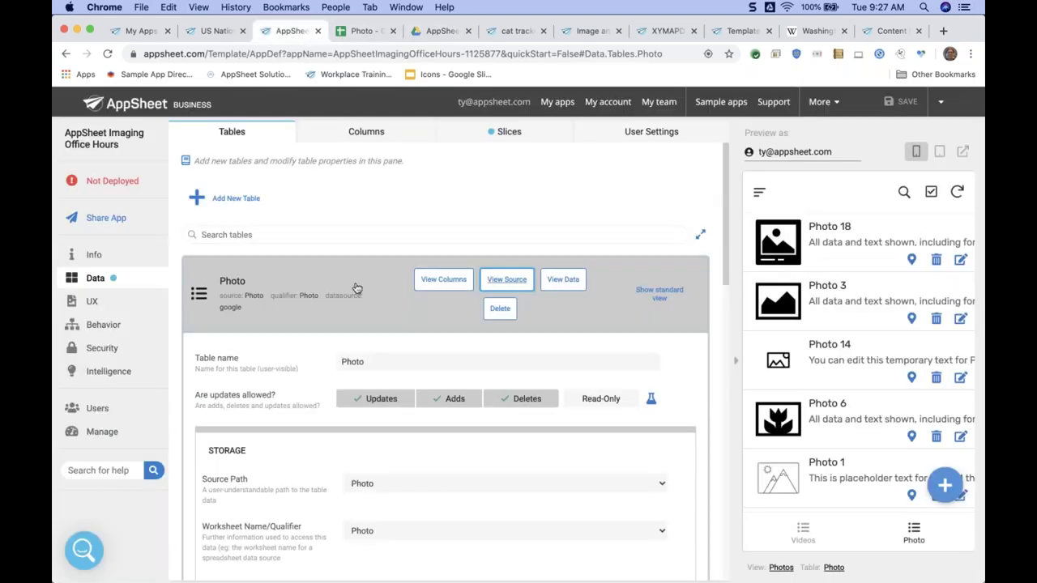
{"action": "scroll", "coordinate": [356, 288], "scroll_direction": "down", "scroll_amount": 2}
{"action": "left_click", "coordinate": [433, 224]}
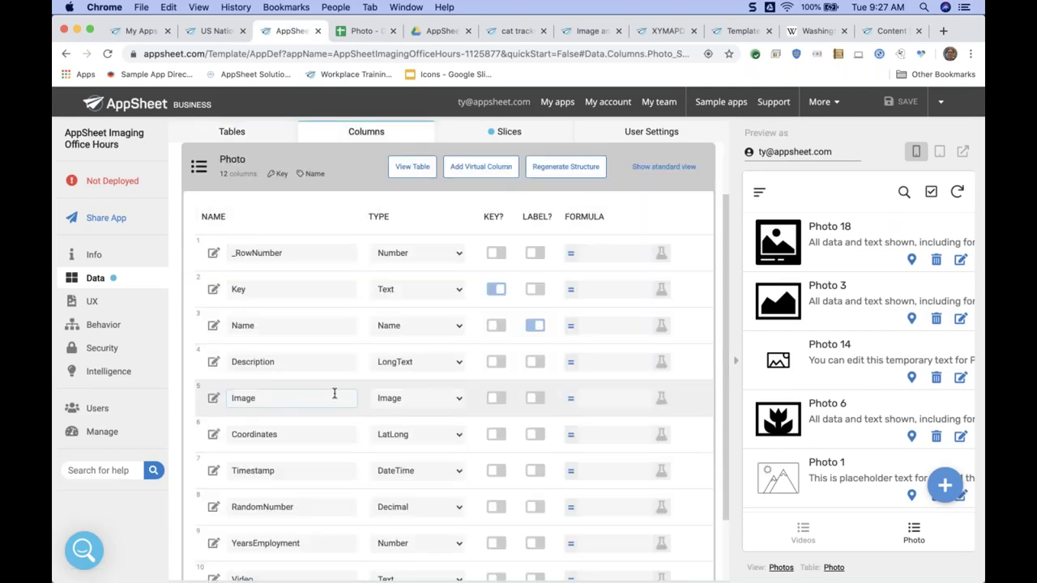
{"action": "scroll", "coordinate": [696, 383], "scroll_direction": "down", "scroll_amount": 1}
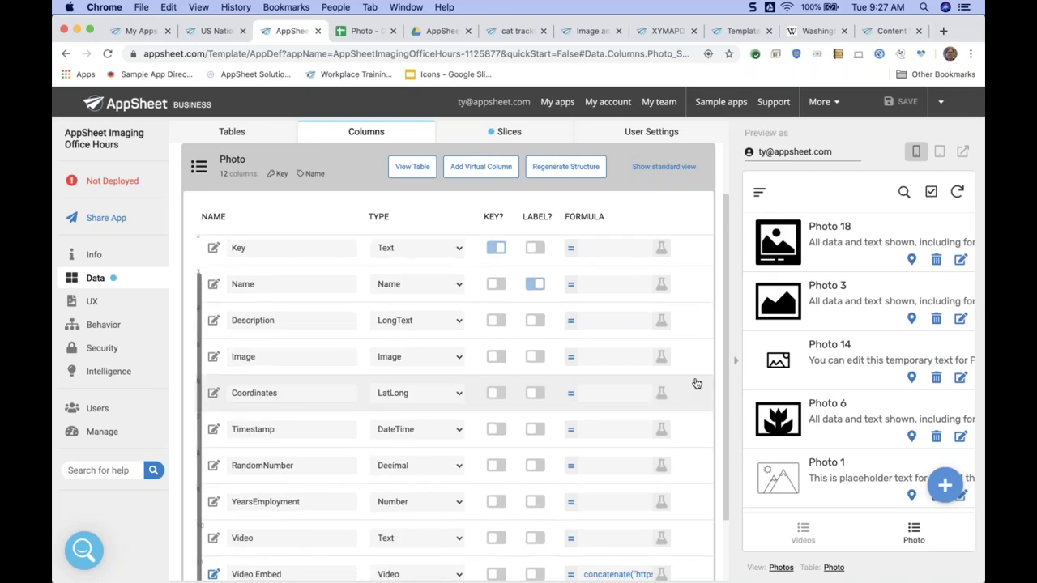
{"action": "scroll", "coordinate": [405, 417], "scroll_direction": "up", "scroll_amount": 1}
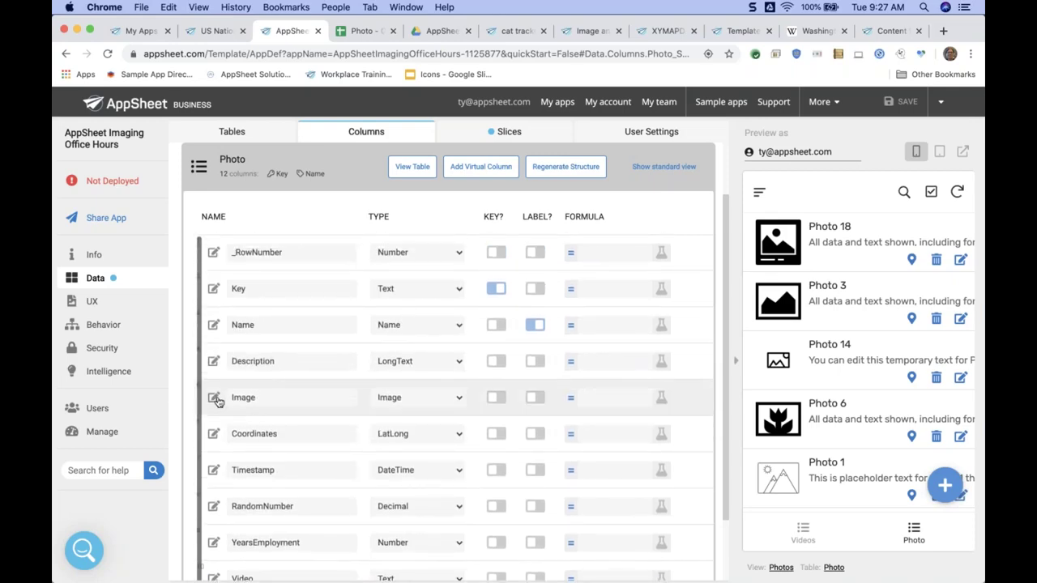
{"action": "scroll", "coordinate": [213, 400], "scroll_direction": "up", "scroll_amount": 5}
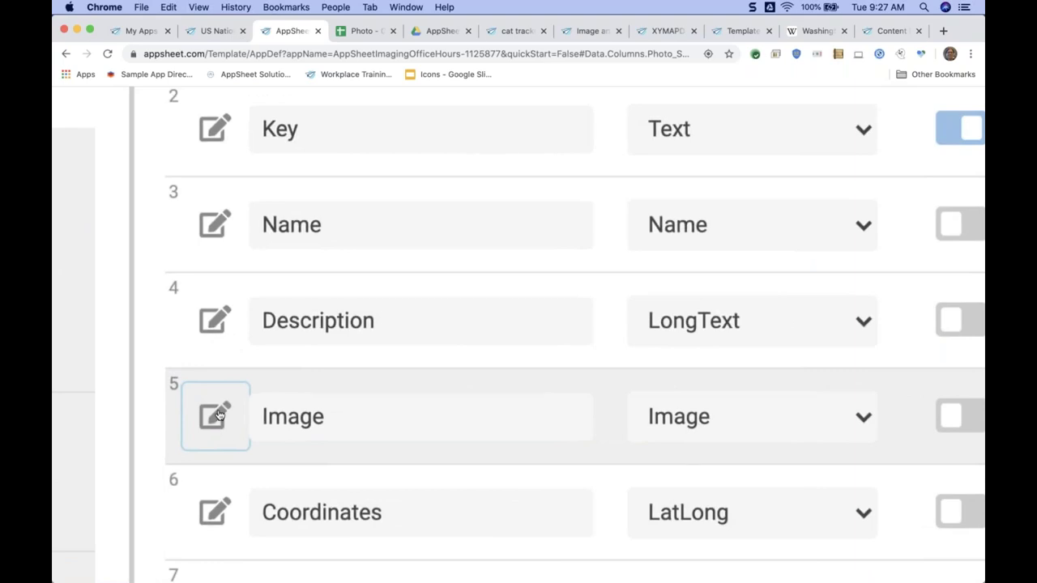
{"action": "scroll", "coordinate": [217, 415], "scroll_direction": "down", "scroll_amount": 5}
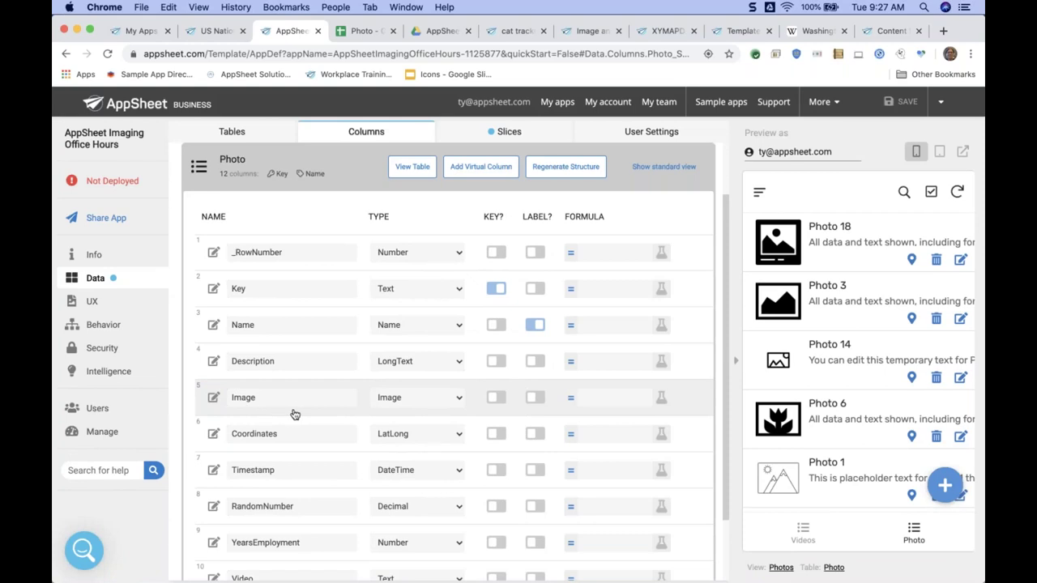
{"action": "scroll", "coordinate": [495, 412], "scroll_direction": "right", "scroll_amount": 3}
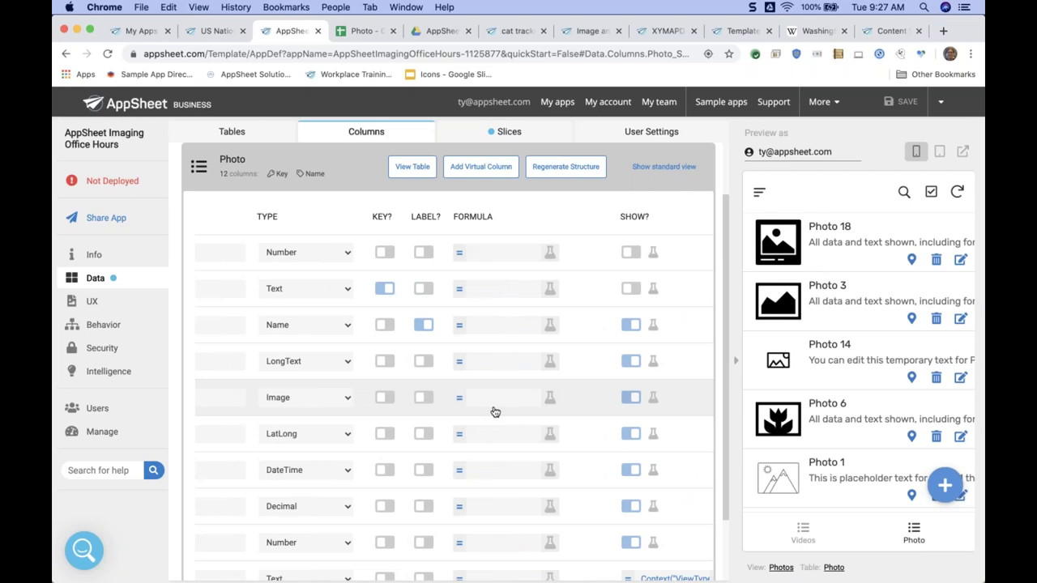
{"action": "scroll", "coordinate": [495, 413], "scroll_direction": "right", "scroll_amount": 3}
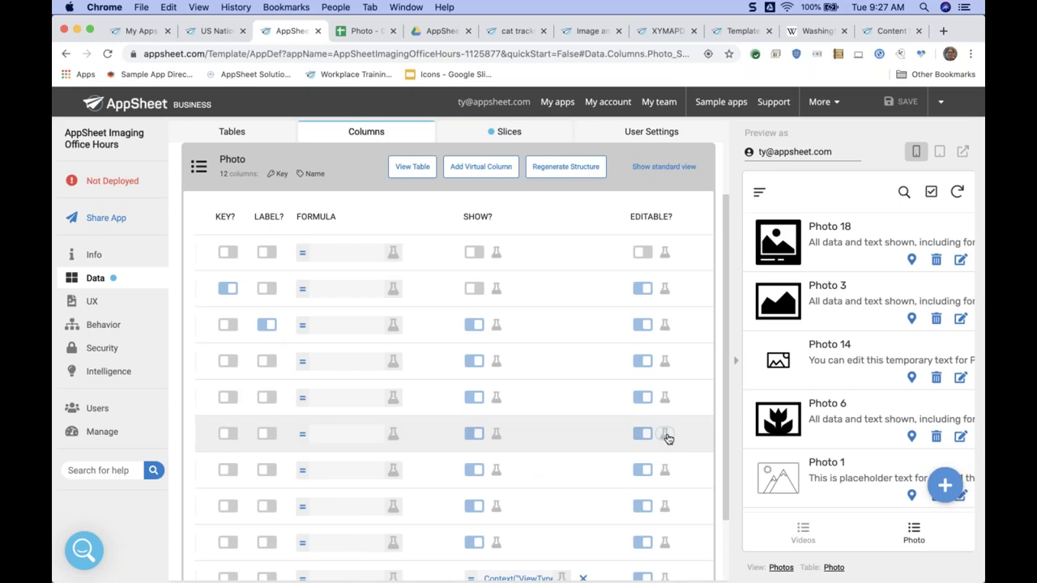
{"action": "scroll", "coordinate": [667, 438], "scroll_direction": "left", "scroll_amount": 4}
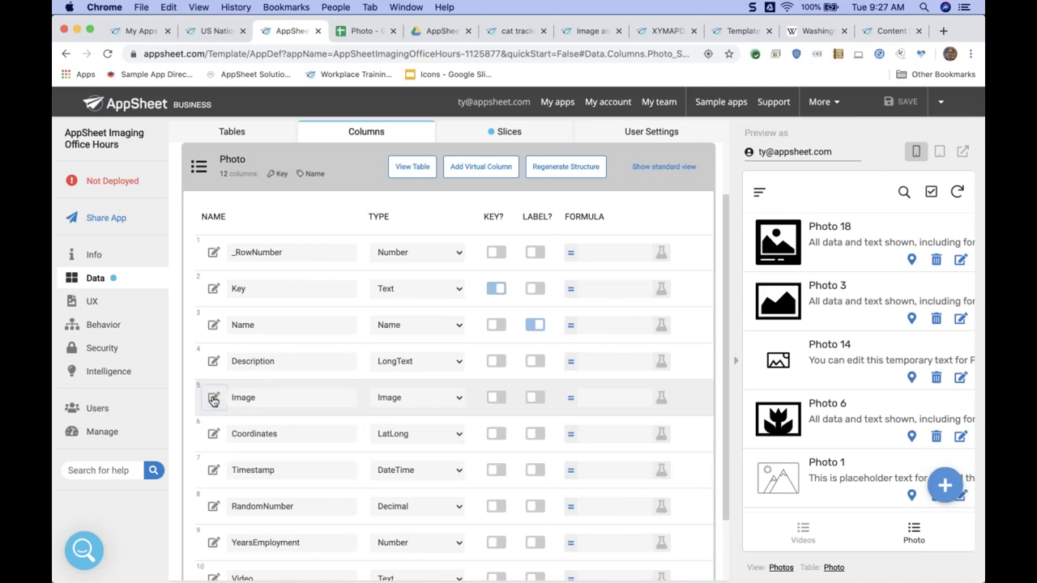
Step: Open the Image column's settings, keeping its type as Image
{"action": "left_click", "coordinate": [213, 398]}
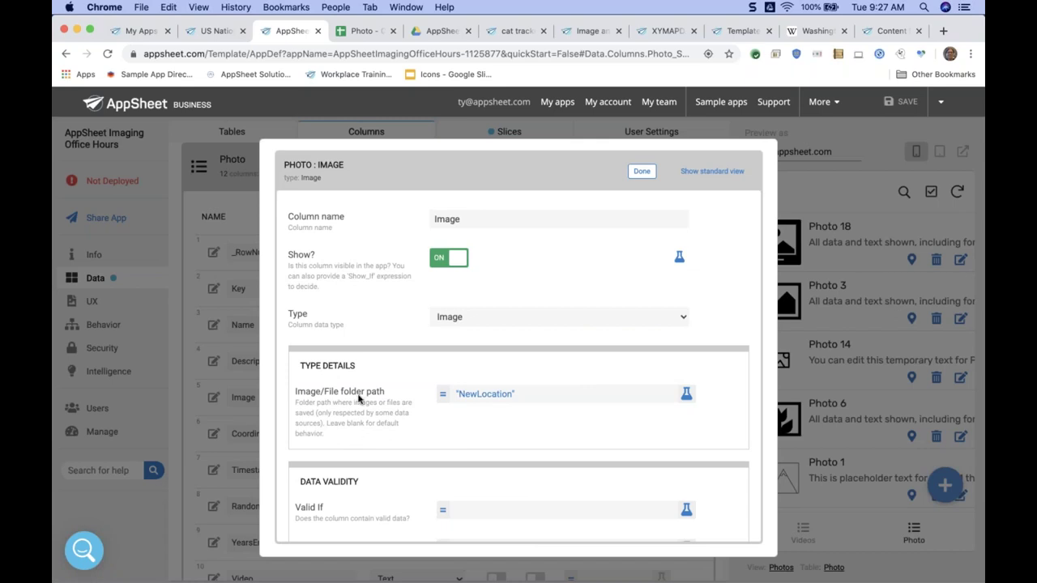
{"action": "left_click", "coordinate": [486, 320]}
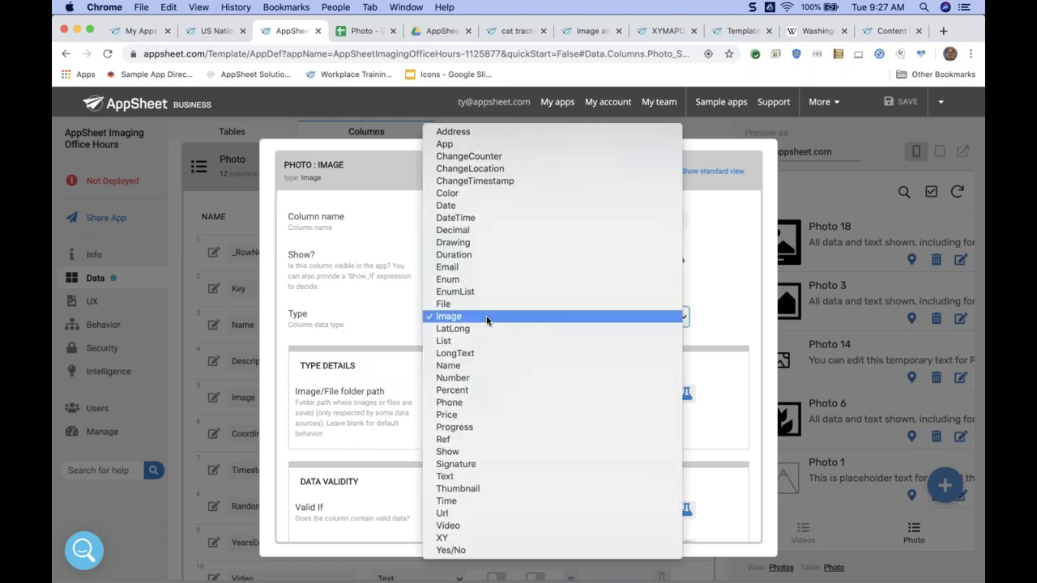
{"action": "left_click", "coordinate": [384, 324]}
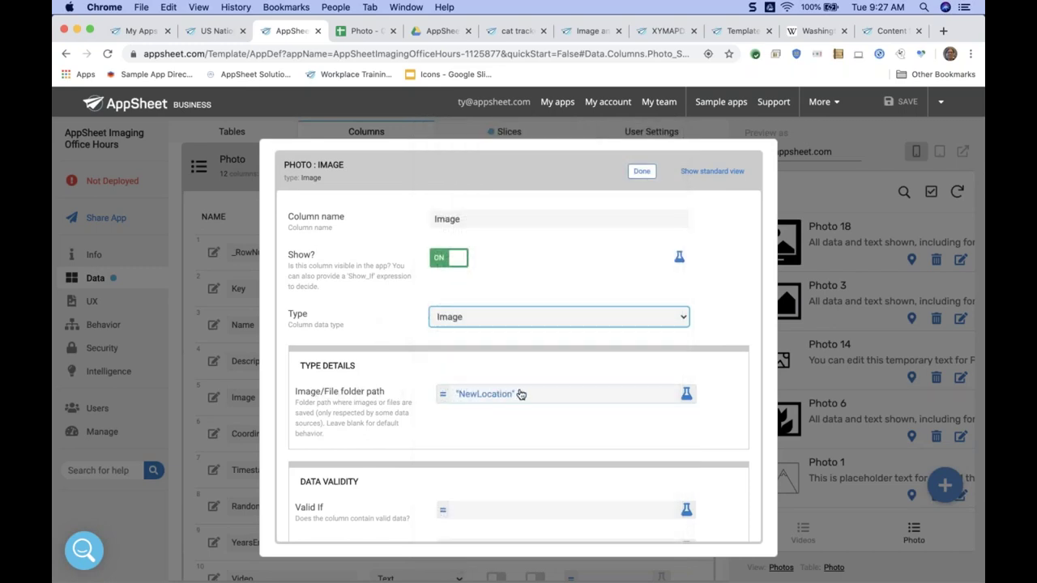
Step: Open the folder path's Expression Assistant and select the "NewLocation" expression
{"action": "left_click", "coordinate": [563, 396]}
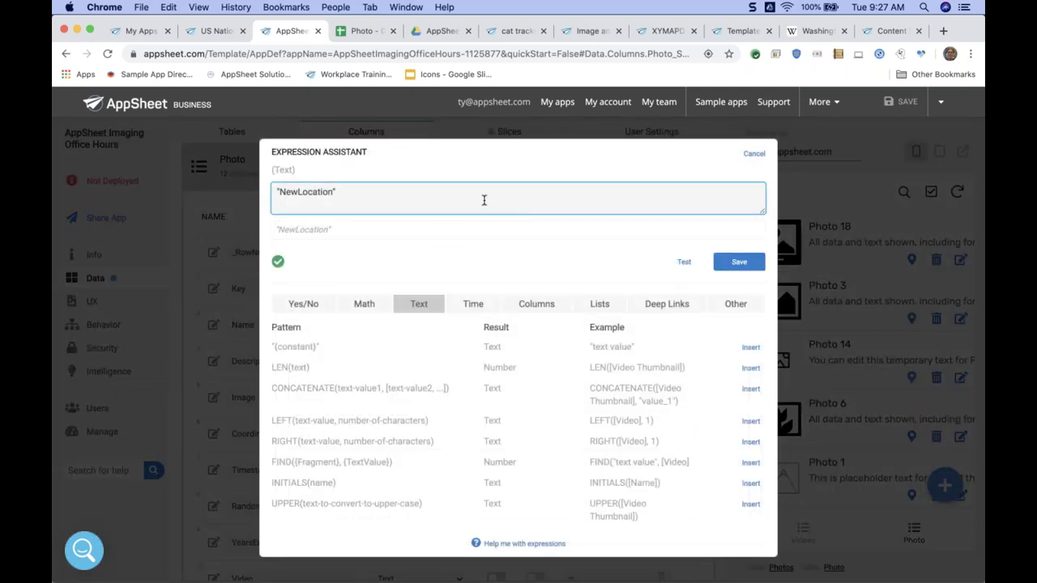
{"action": "left_click_drag", "start_coordinate": [762, 210], "coordinate": [756, 235]}
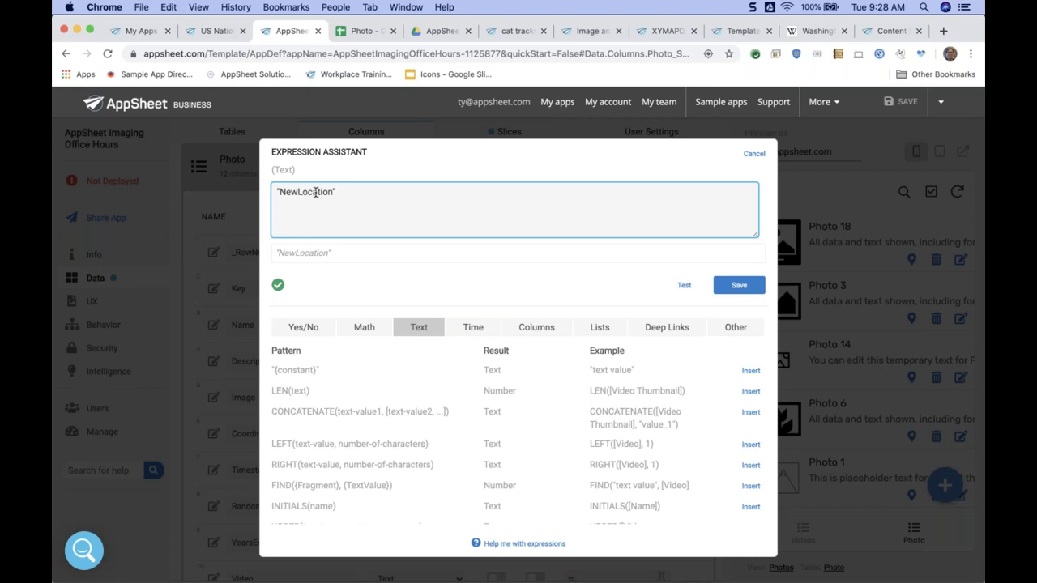
{"action": "left_click_drag", "start_coordinate": [277, 192], "coordinate": [334, 200]}
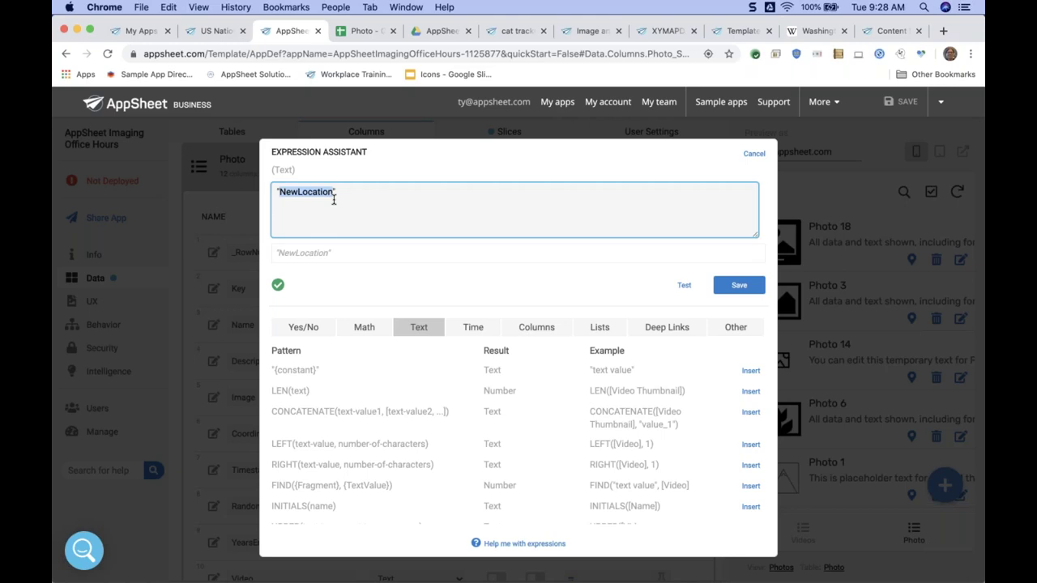
{"action": "left_click", "coordinate": [354, 205]}
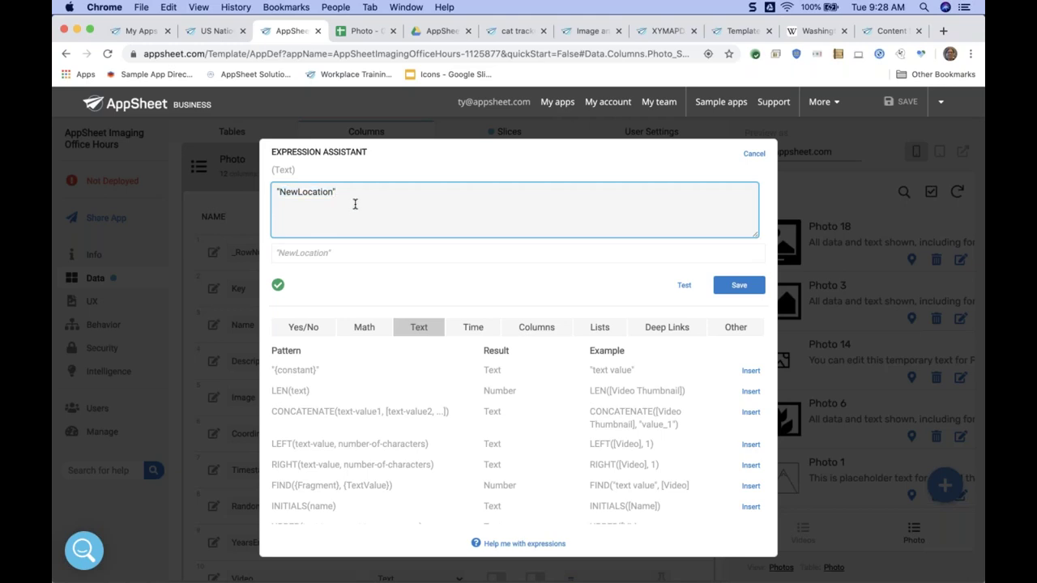
{"action": "triple_click", "coordinate": [315, 193]}
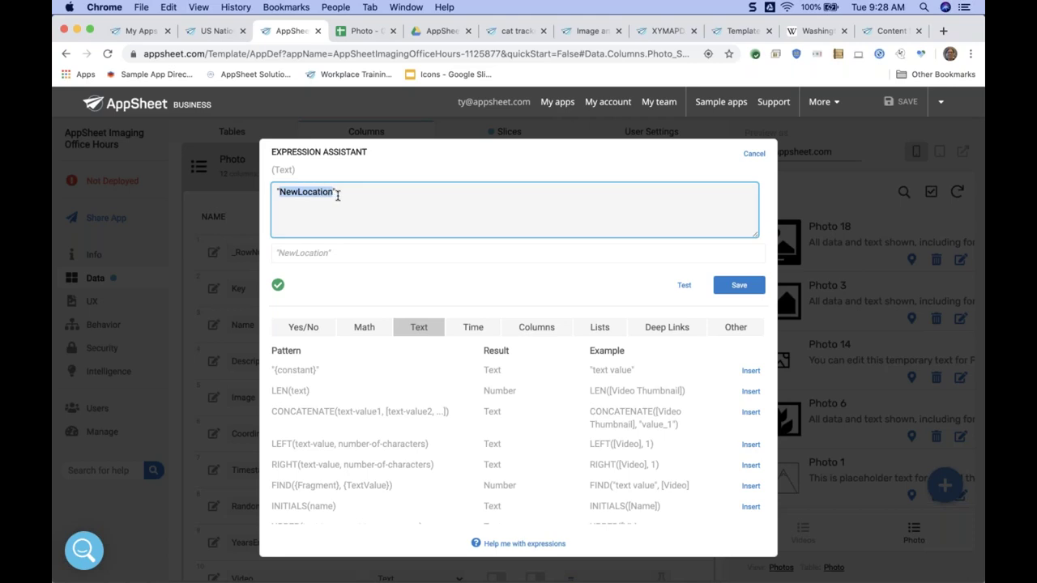
{"action": "left_click", "coordinate": [347, 195]}
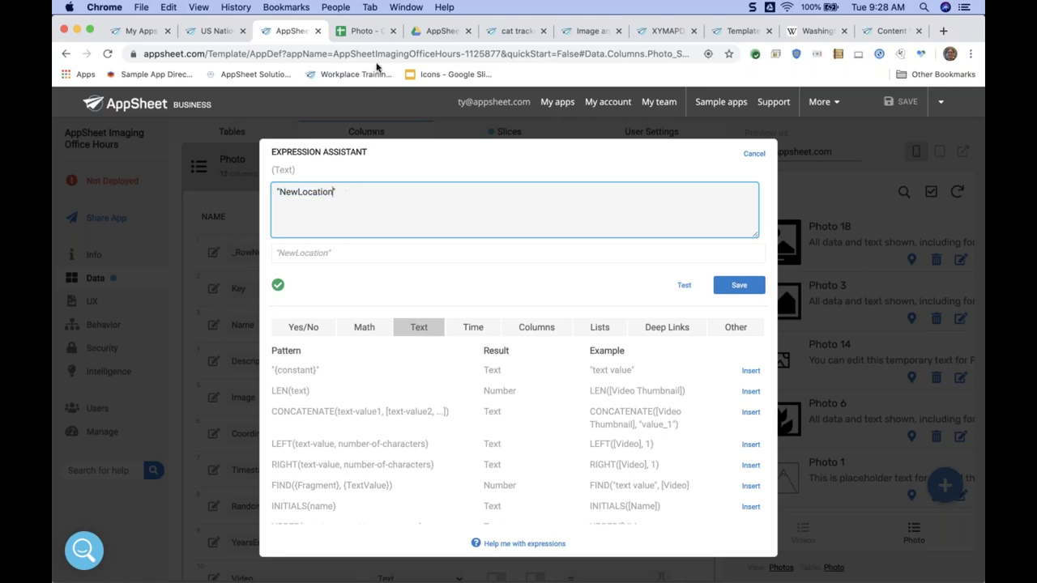
Step: Open the NewLocation Drive folder and view its four jpg images as thumbnails, then as a list
{"action": "left_click", "coordinate": [433, 36]}
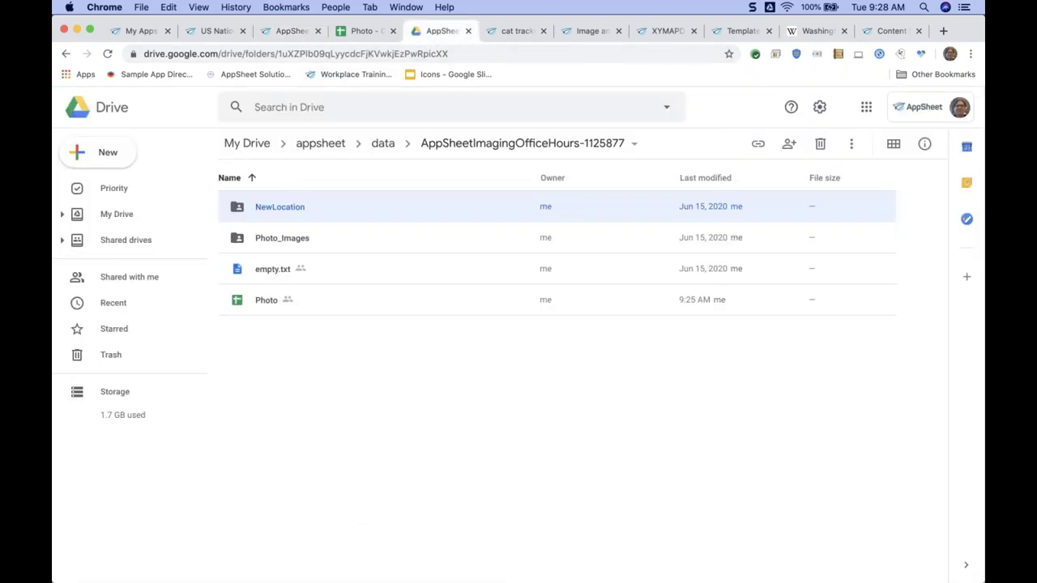
{"action": "double_click", "coordinate": [275, 209]}
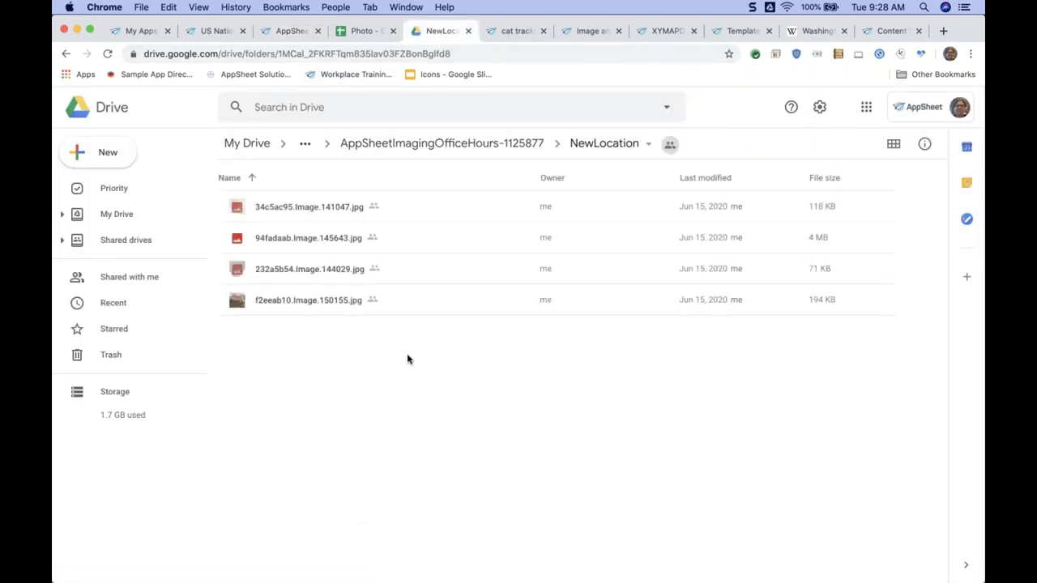
{"action": "left_click", "coordinate": [884, 143]}
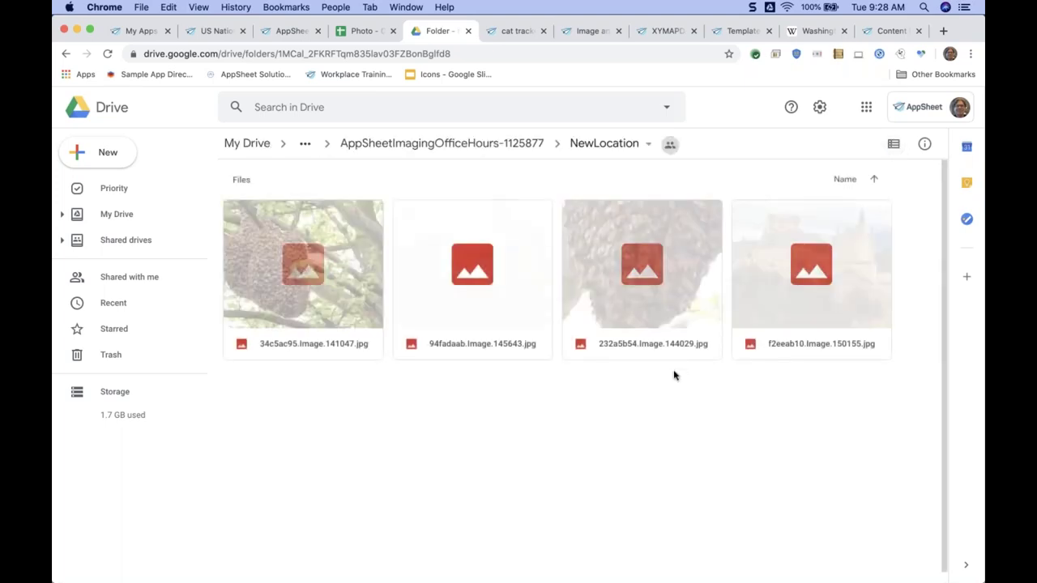
{"action": "left_click", "coordinate": [893, 145]}
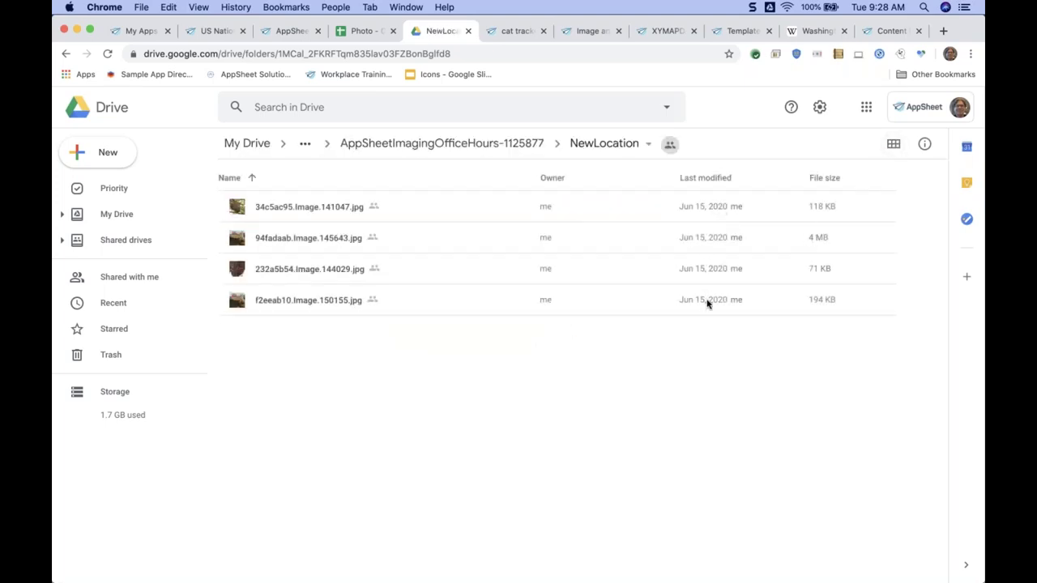
{"action": "left_click", "coordinate": [880, 6]}
{"action": "left_click", "coordinate": [881, 7]}
{"action": "left_click", "coordinate": [300, 33]}
Step: Change the Image folder path to "NewLocation2" and save the app
{"action": "type", "text": "2"}
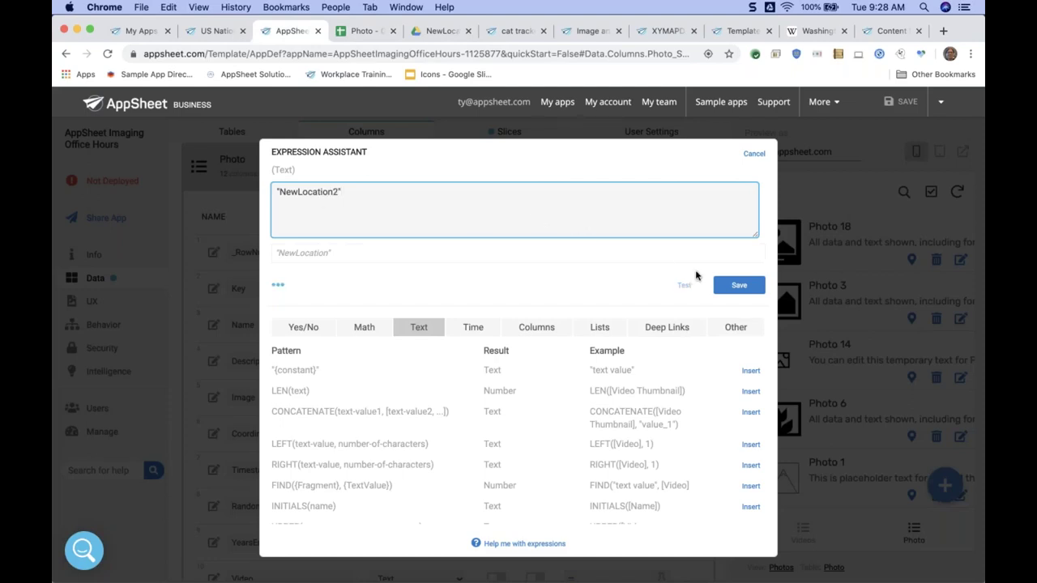
{"action": "left_click", "coordinate": [733, 285]}
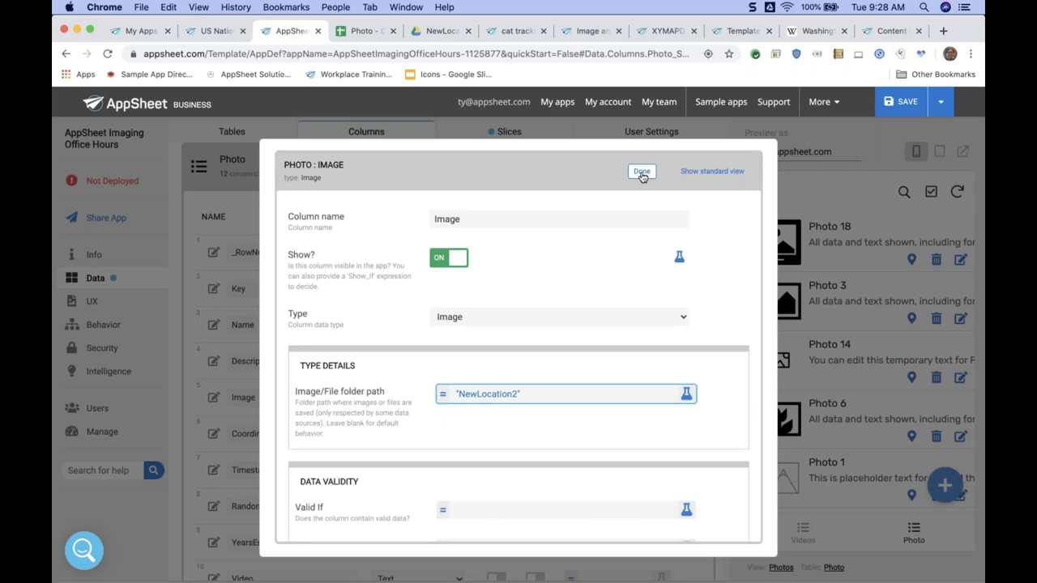
{"action": "left_click", "coordinate": [641, 172]}
{"action": "left_click", "coordinate": [898, 106]}
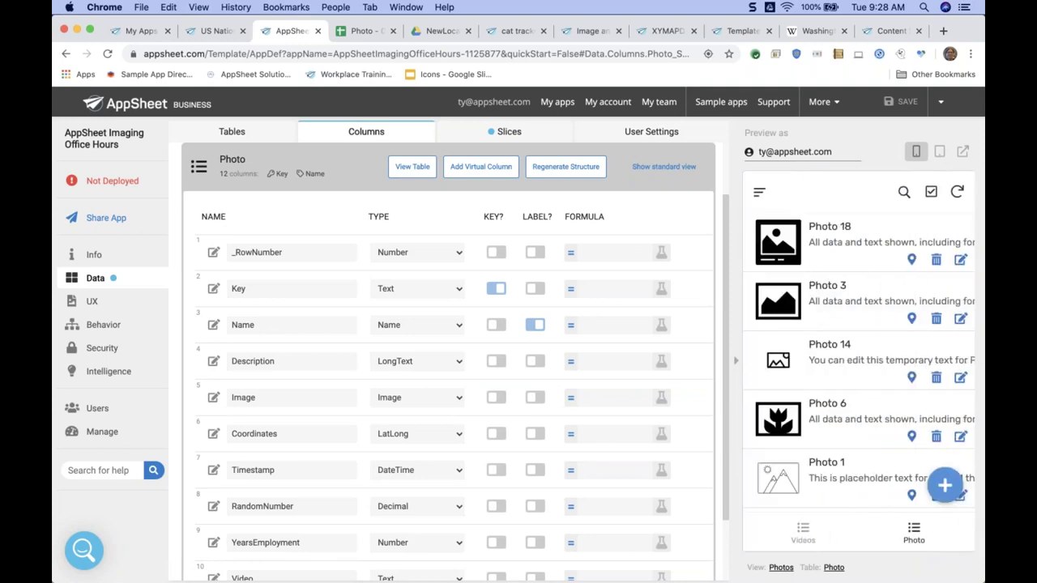
Step: Add a new Photo record named 'new location' with bee6.jpg as its image
{"action": "left_click", "coordinate": [944, 486]}
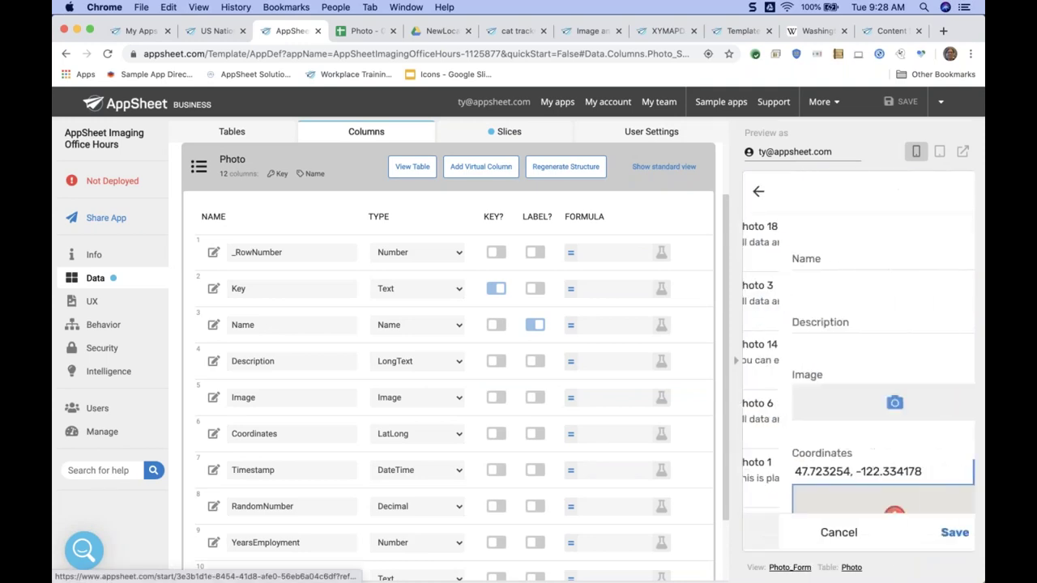
{"action": "type", "text": "n"}
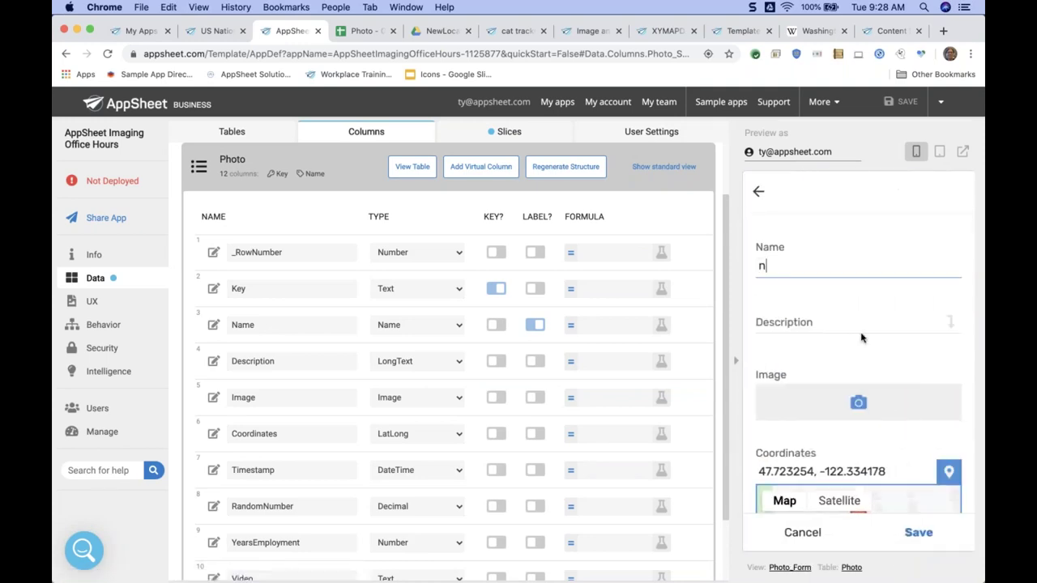
{"action": "type", "text": "ew location"}
{"action": "left_click", "coordinate": [852, 403]}
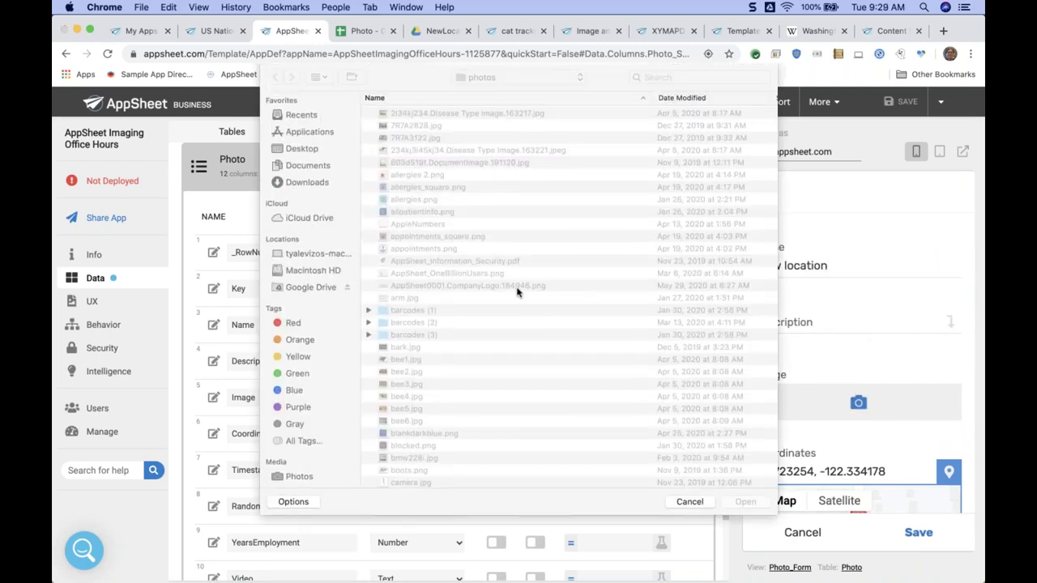
{"action": "left_click", "coordinate": [405, 412]}
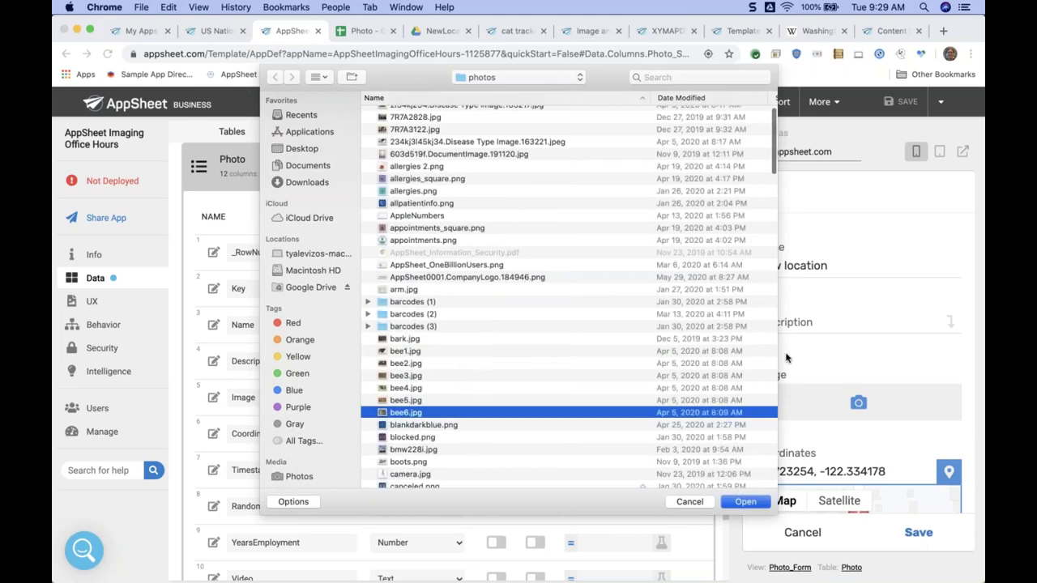
{"action": "key", "text": "Return"}
{"action": "scroll", "coordinate": [786, 357], "scroll_direction": "down", "scroll_amount": 3}
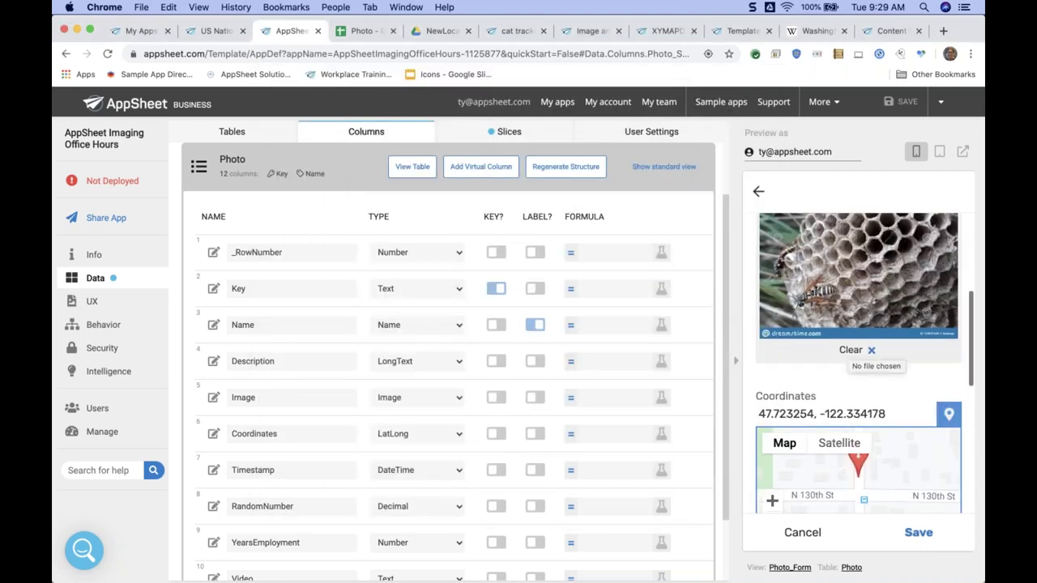
{"action": "scroll", "coordinate": [810, 341], "scroll_direction": "down", "scroll_amount": 5}
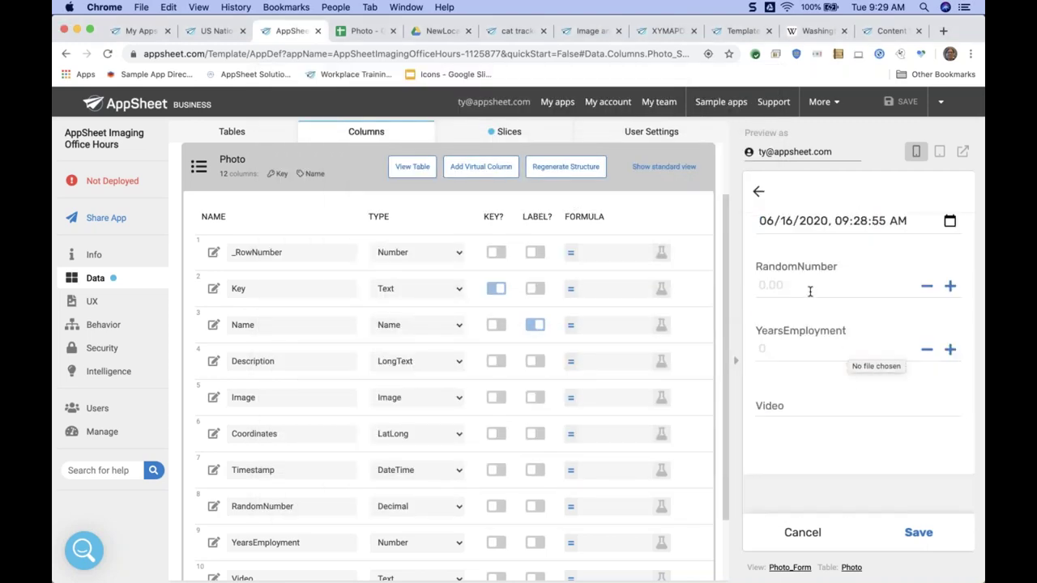
Step: Enter 55 for RandomNumber and YearsEmployment, then save and sync the record
{"action": "left_click", "coordinate": [809, 291]}
{"action": "type", "text": "55"}
{"action": "left_click", "coordinate": [797, 348]}
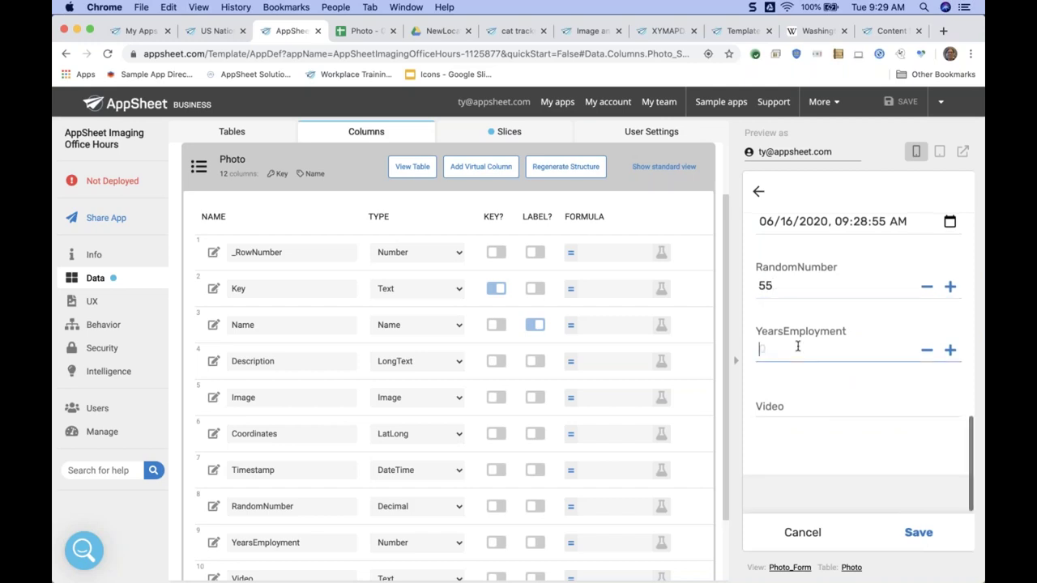
{"action": "type", "text": "55"}
{"action": "left_click", "coordinate": [922, 533]}
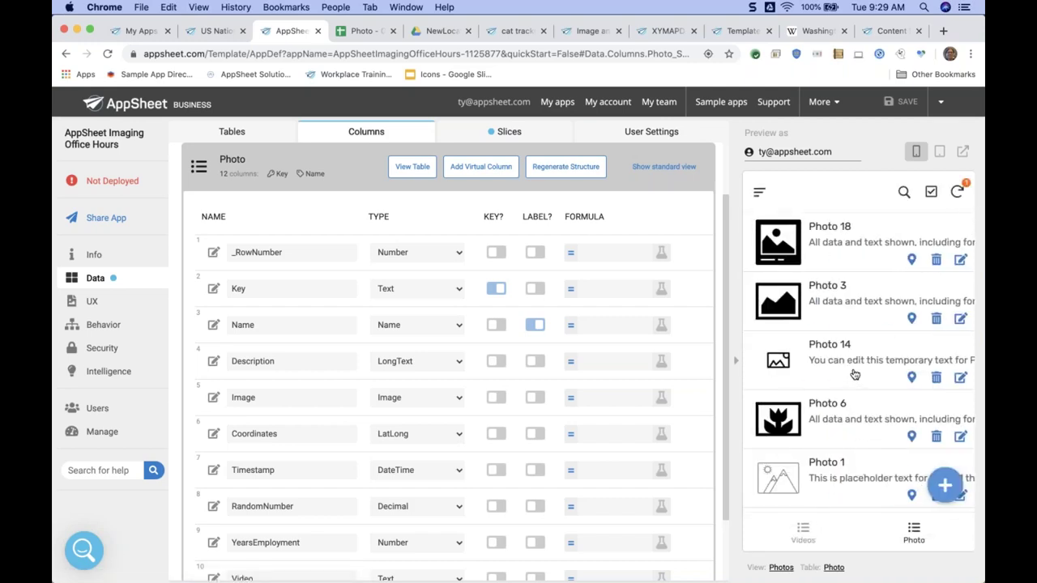
{"action": "left_click", "coordinate": [957, 192]}
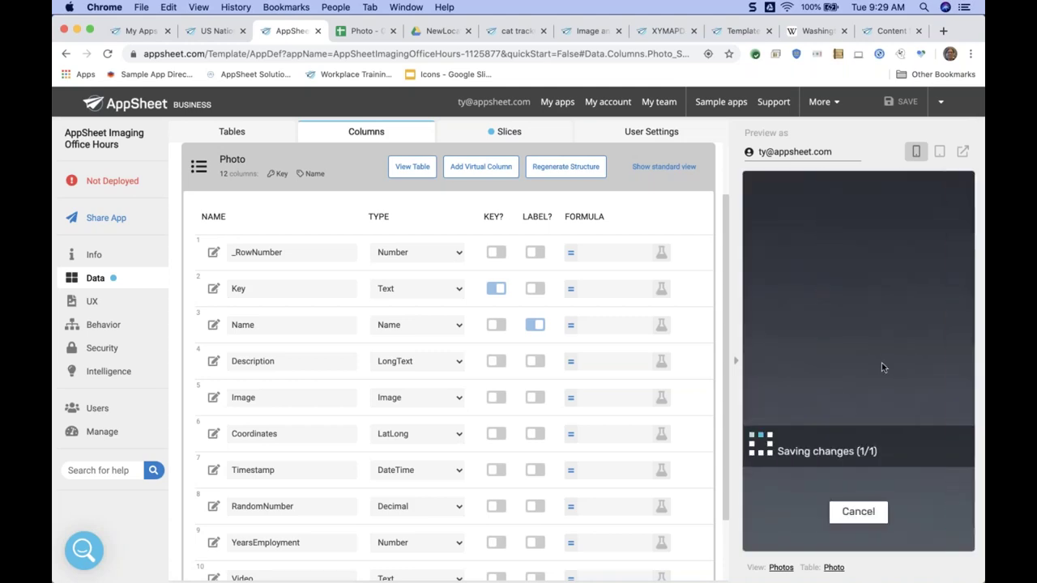
{"action": "left_click", "coordinate": [440, 32]}
Step: Open the NewLocation2 folder to find a1c71c0f.Image.162916.jpg, then return to AppSheet's Photo columns
{"action": "left_click", "coordinate": [429, 145]}
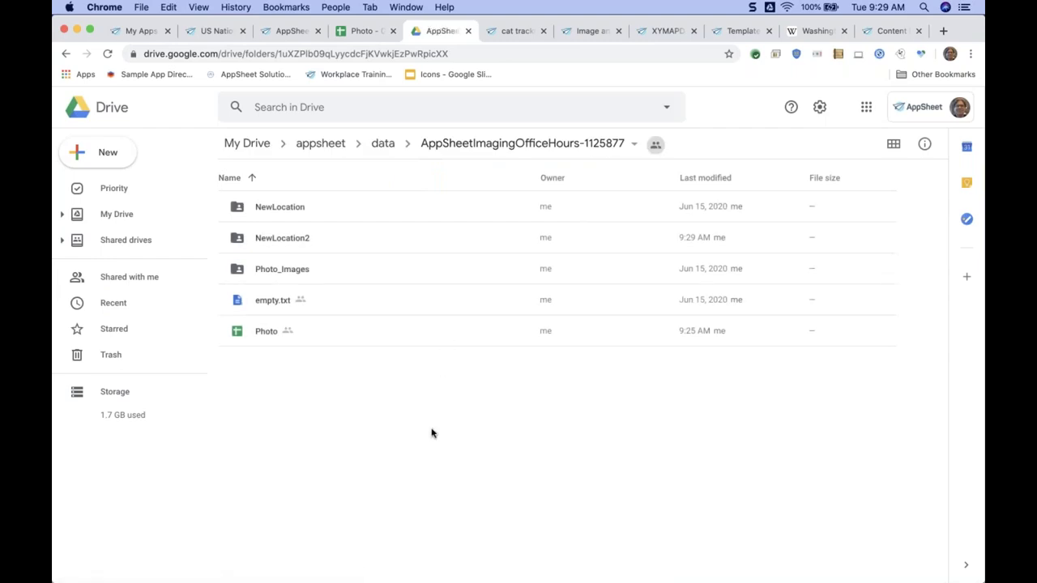
{"action": "left_click", "coordinate": [275, 238]}
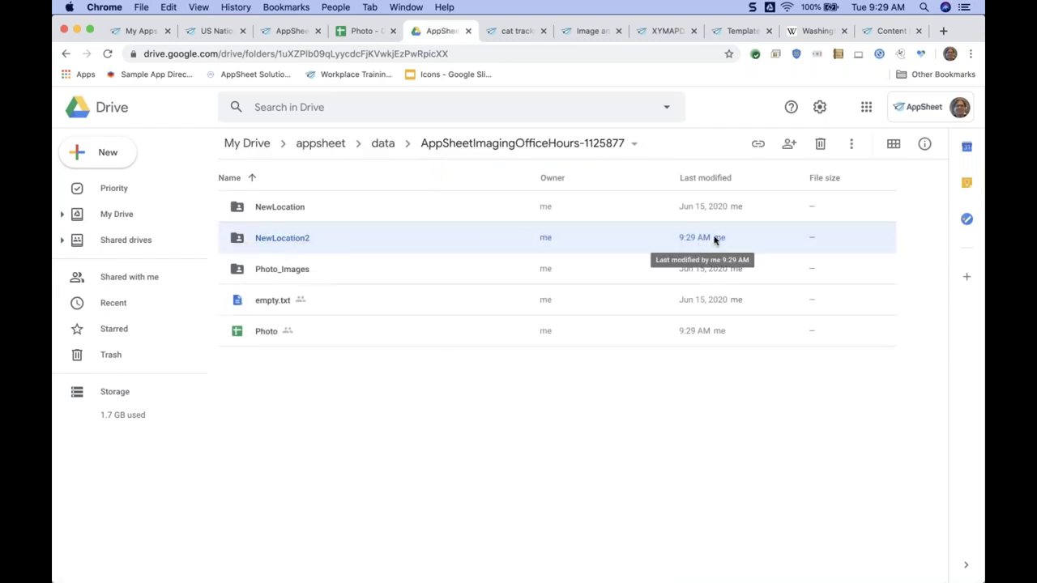
{"action": "double_click", "coordinate": [297, 236]}
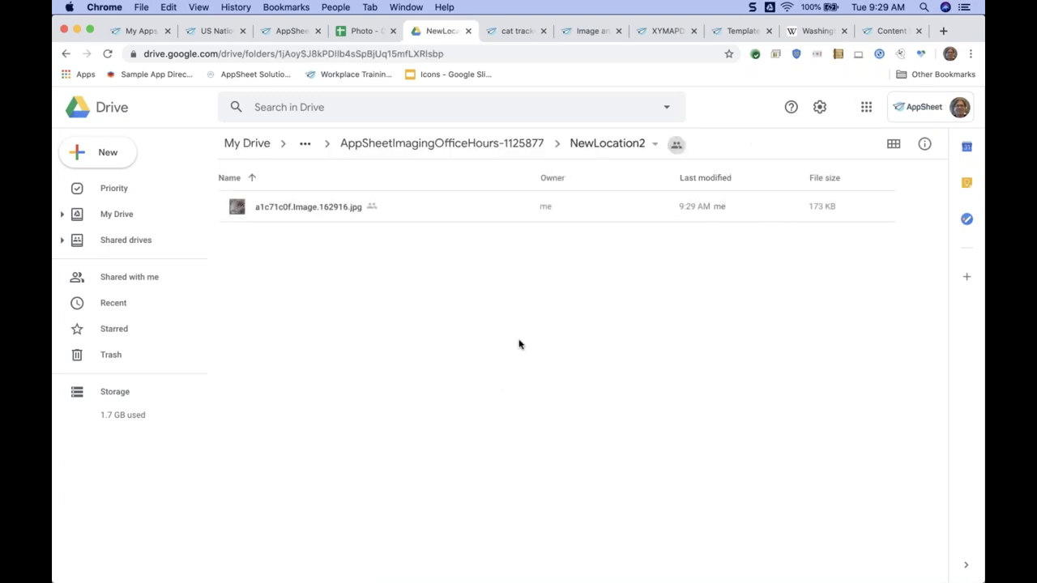
{"action": "left_click", "coordinate": [293, 32]}
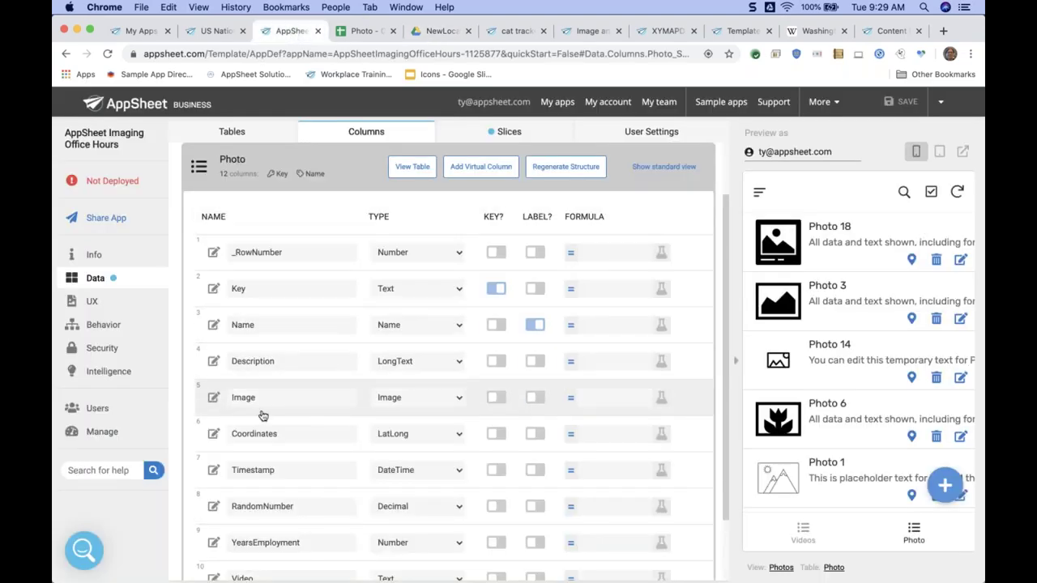
Step: Open the Image column's folder path expression and browse the available column references
{"action": "left_click", "coordinate": [214, 401]}
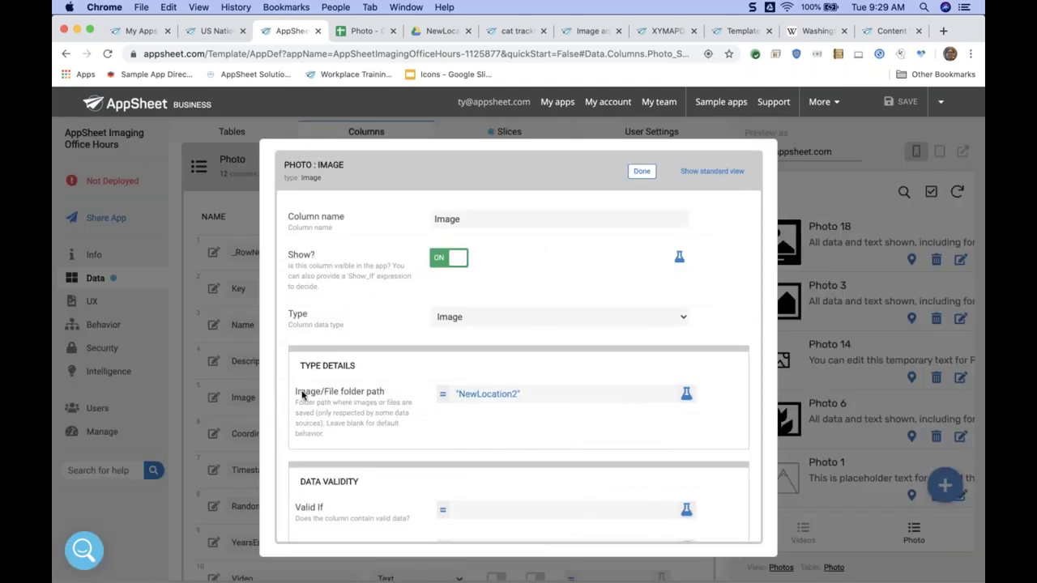
{"action": "left_click", "coordinate": [528, 396]}
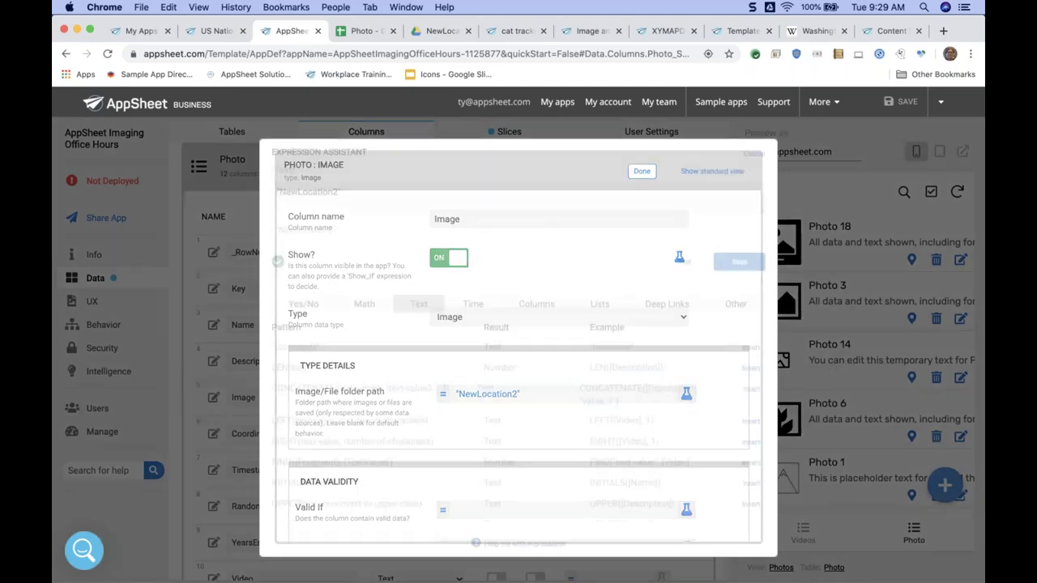
{"action": "left_click_drag", "start_coordinate": [344, 192], "coordinate": [235, 182]}
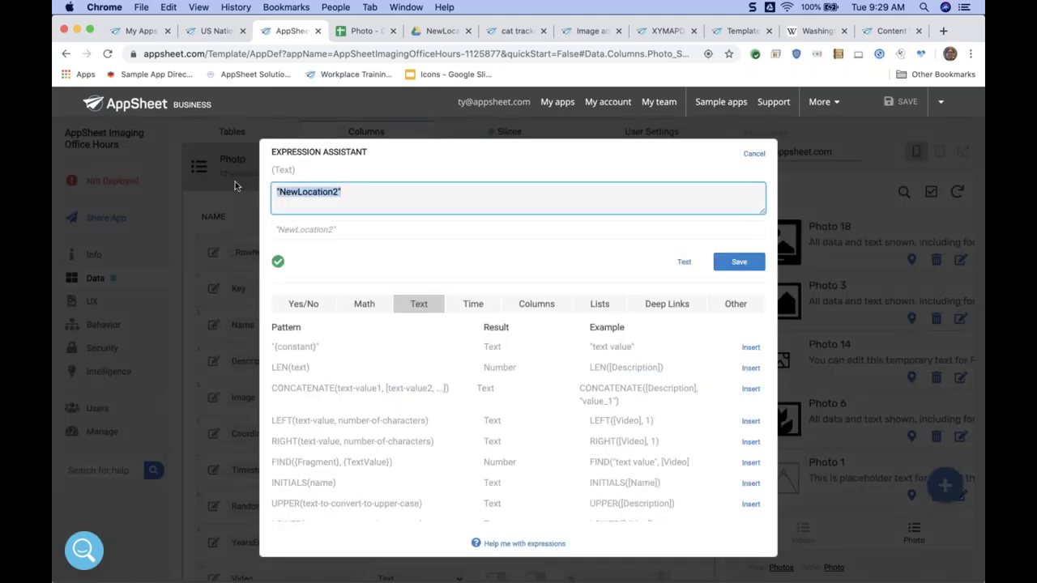
{"action": "left_click", "coordinate": [534, 304]}
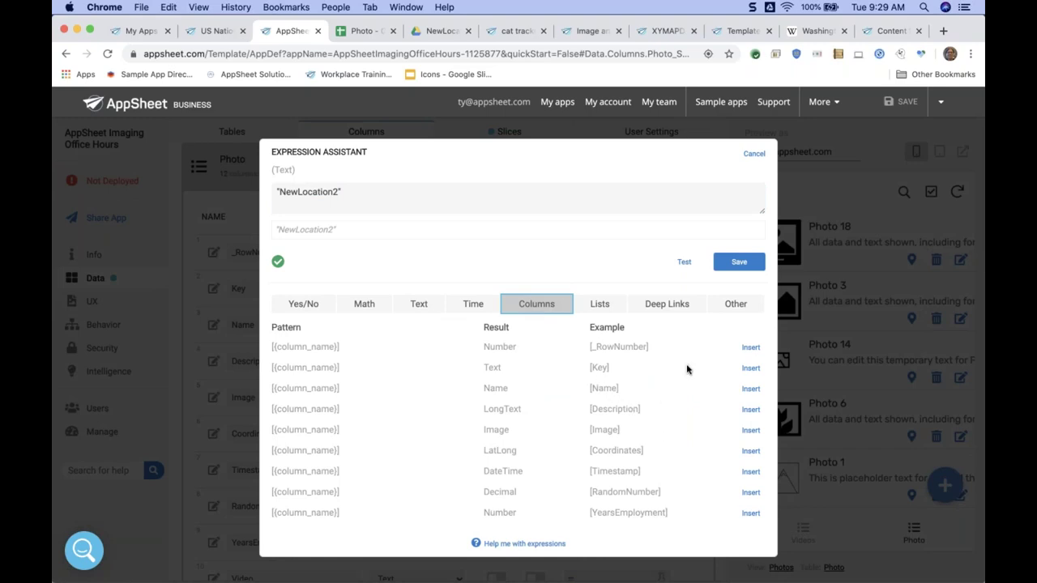
Step: Try replacing the expression with [Key], then cancel to keep "NewLocation2" and finish editing the column
{"action": "left_click", "coordinate": [458, 203]}
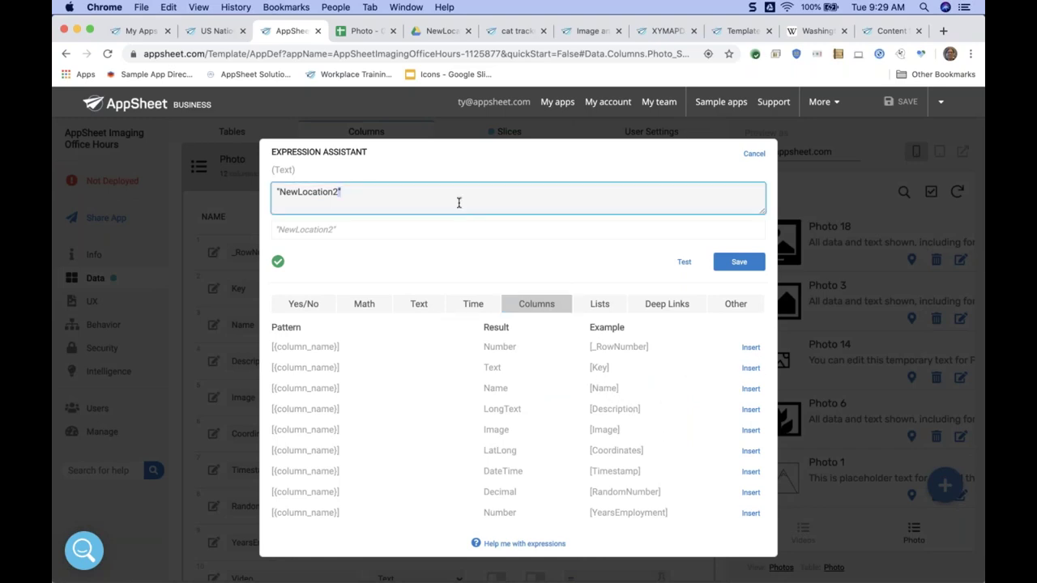
{"action": "key", "text": "super+a"}
{"action": "type", "text": "userme"}
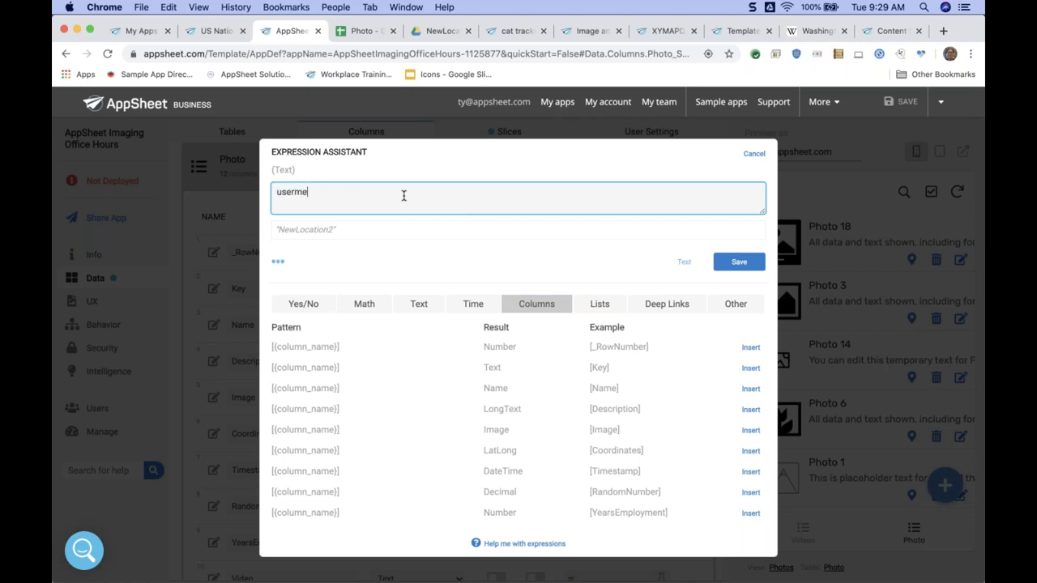
{"action": "key", "text": "BackSpace"}
{"action": "key", "text": "BackSpace"}
{"action": "left_click", "coordinate": [750, 367]}
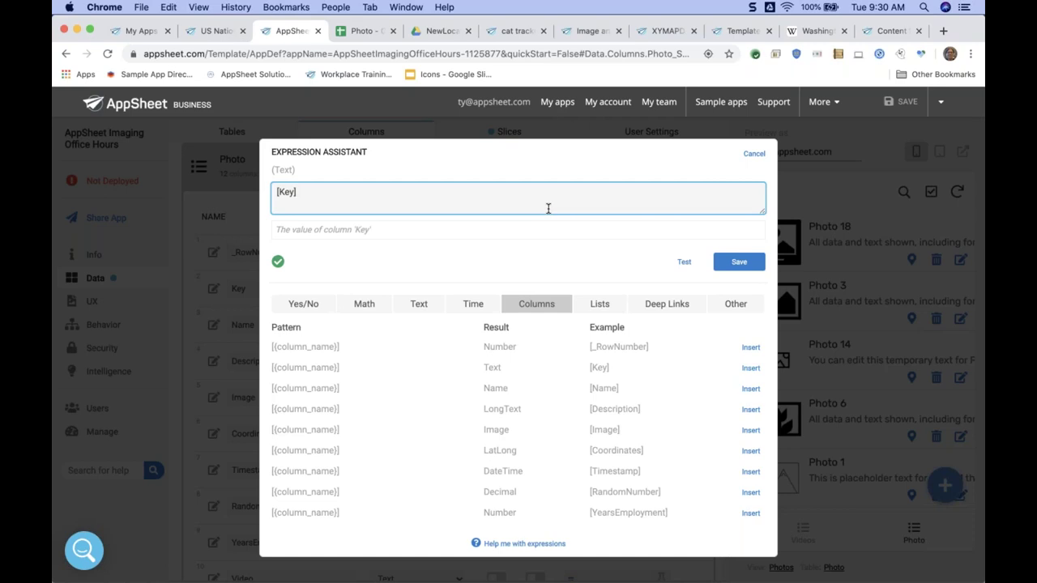
{"action": "left_click", "coordinate": [619, 235]}
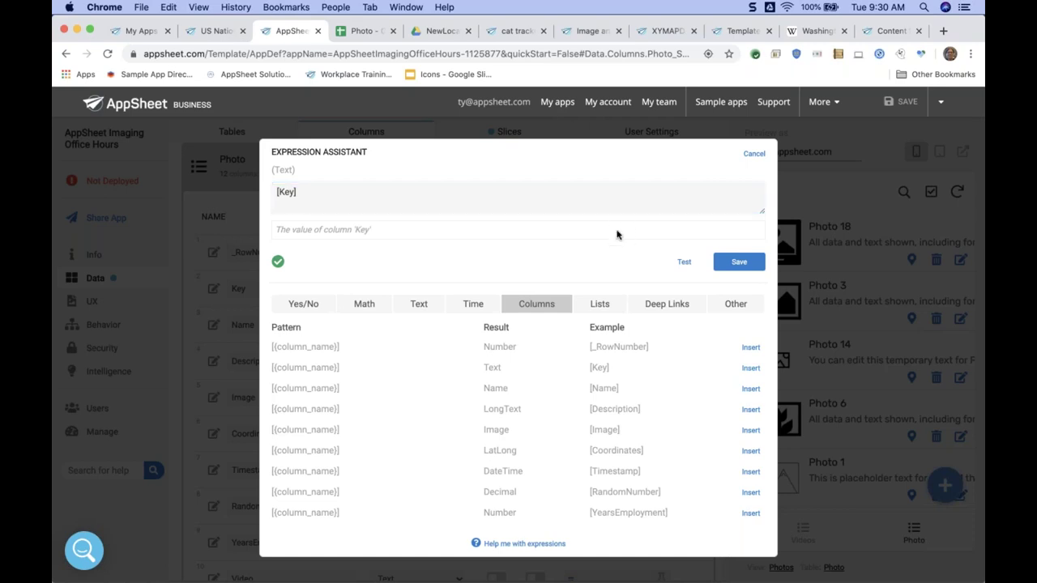
{"action": "left_click", "coordinate": [748, 157]}
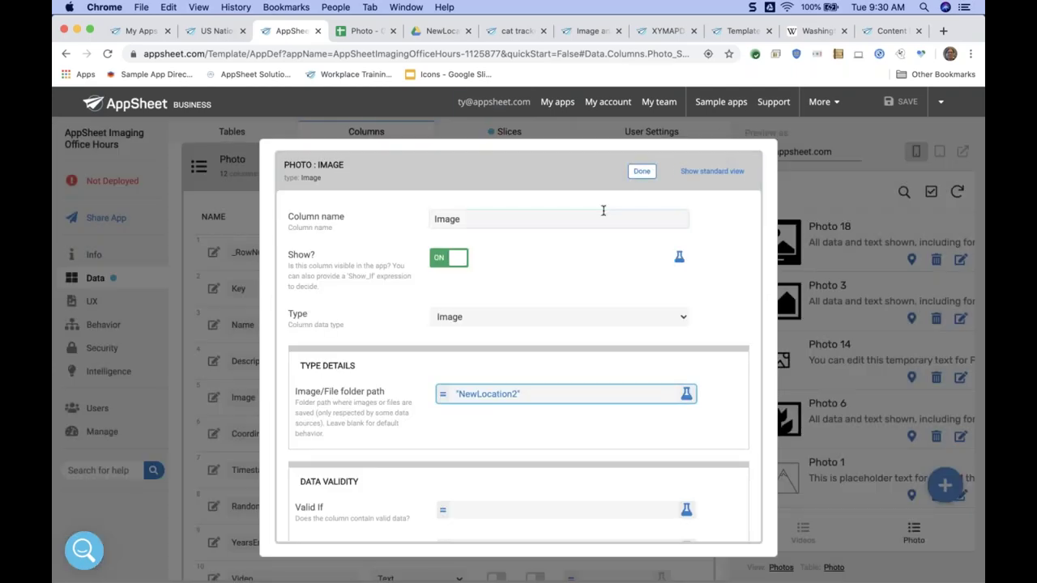
{"action": "left_click", "coordinate": [640, 172]}
Step: View the NewLocation2 Drive folder, go up to AppSheetImagingOfficeHours-1125877, then return to AppSheet
{"action": "left_click", "coordinate": [429, 31]}
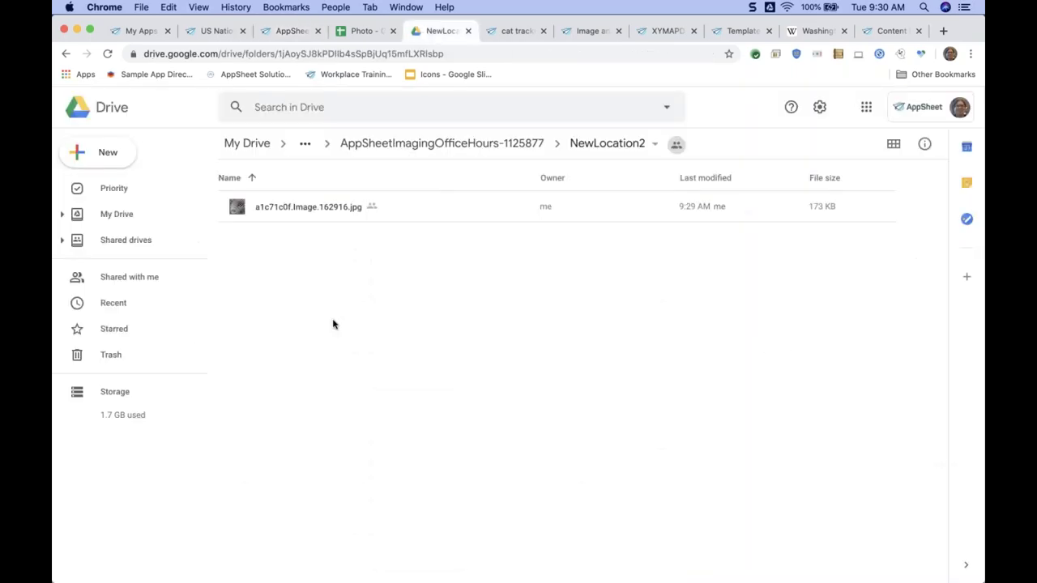
{"action": "left_click", "coordinate": [437, 143]}
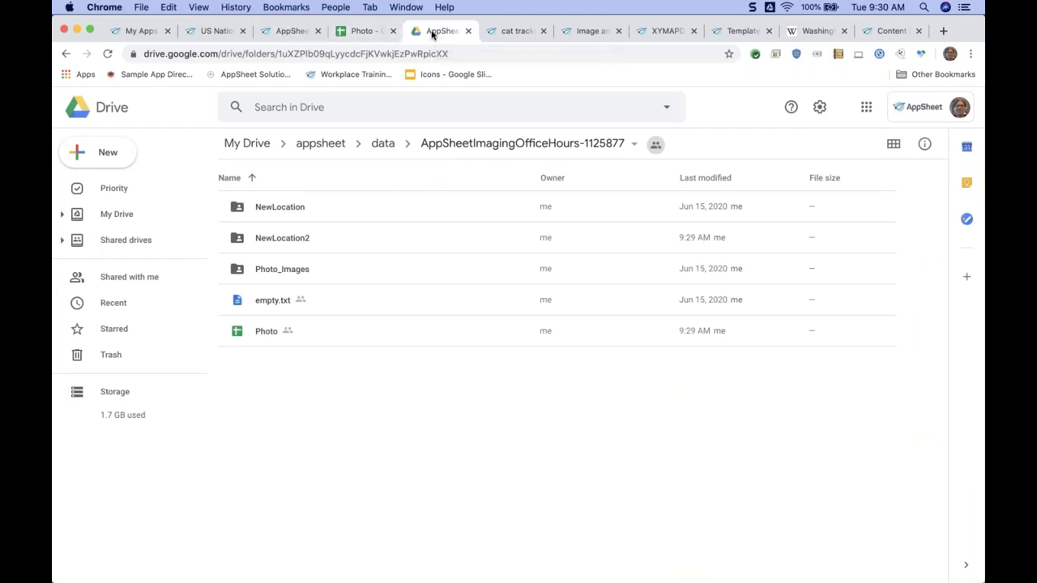
{"action": "left_click", "coordinate": [293, 33]}
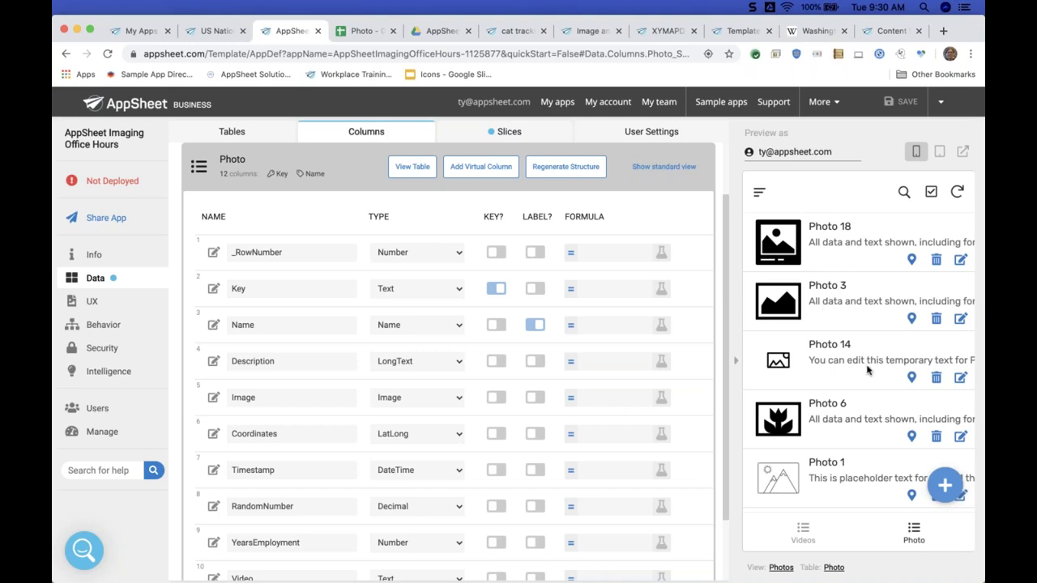
{"action": "scroll", "coordinate": [863, 368], "scroll_direction": "down", "scroll_amount": 3}
{"action": "scroll", "coordinate": [863, 368], "scroll_direction": "down", "scroll_amount": 1}
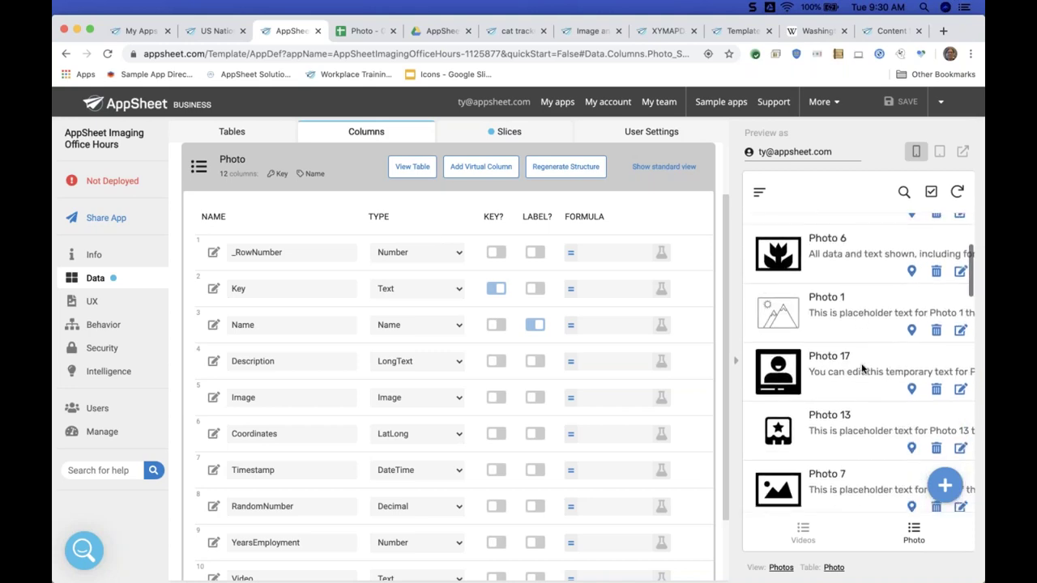
{"action": "scroll", "coordinate": [864, 372], "scroll_direction": "down", "scroll_amount": 1}
{"action": "scroll", "coordinate": [864, 378], "scroll_direction": "down", "scroll_amount": 2}
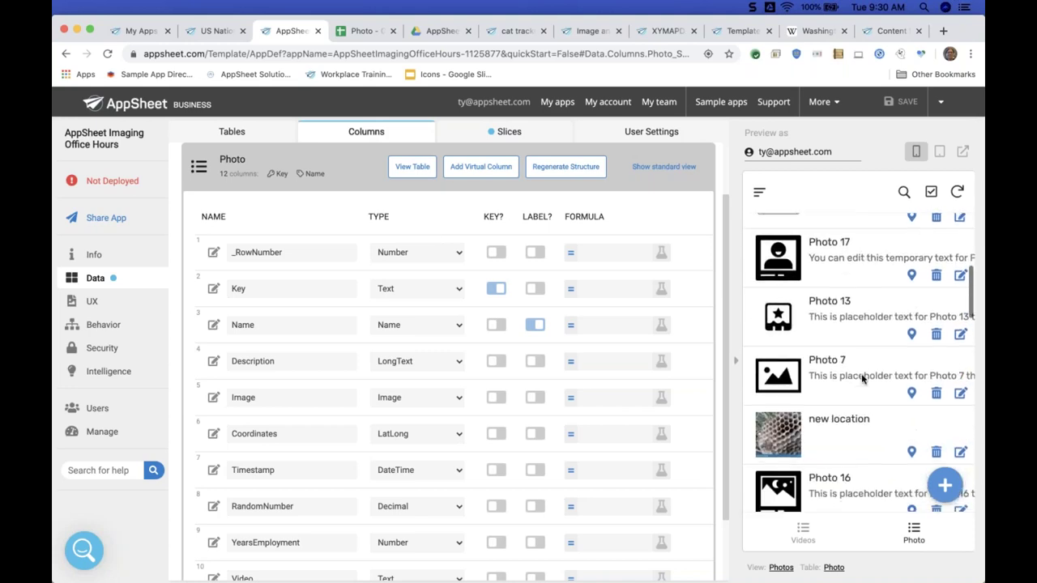
{"action": "scroll", "coordinate": [863, 378], "scroll_direction": "down", "scroll_amount": 2}
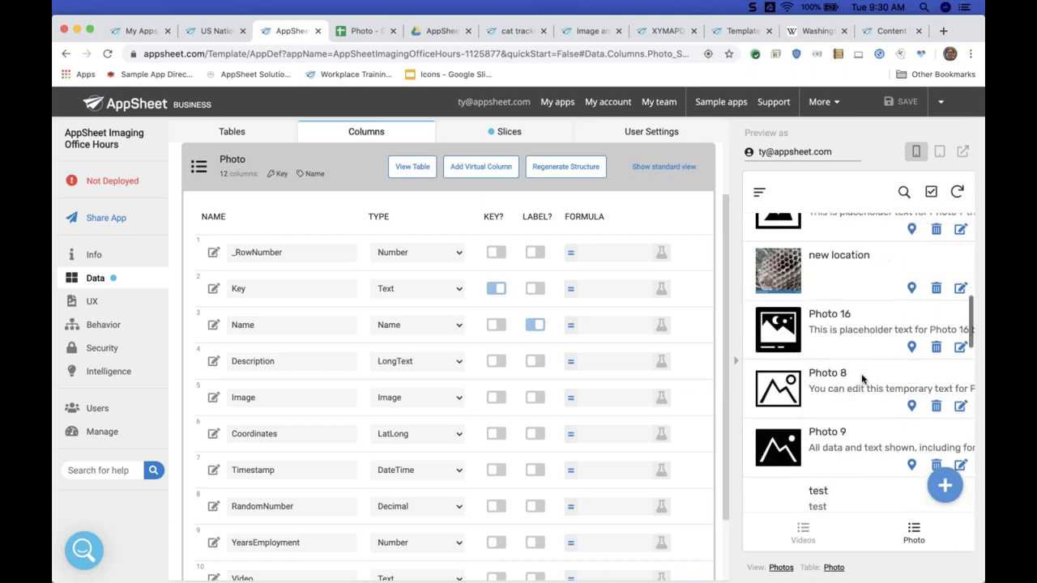
{"action": "left_click", "coordinate": [354, 173]}
{"action": "left_click", "coordinate": [354, 173]}
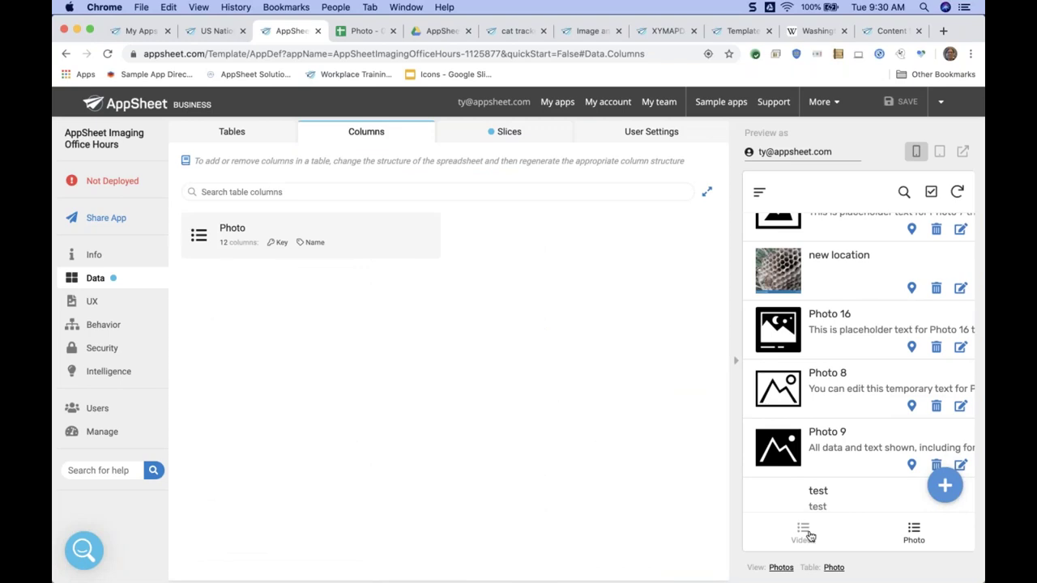
{"action": "left_click", "coordinate": [415, 239]}
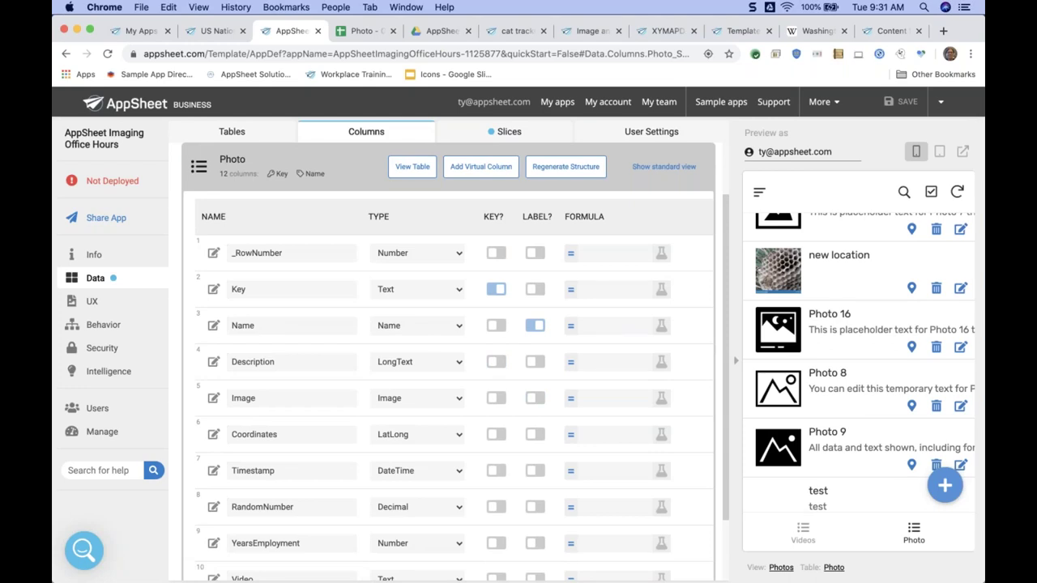
{"action": "scroll", "coordinate": [307, 397], "scroll_direction": "down", "scroll_amount": 3}
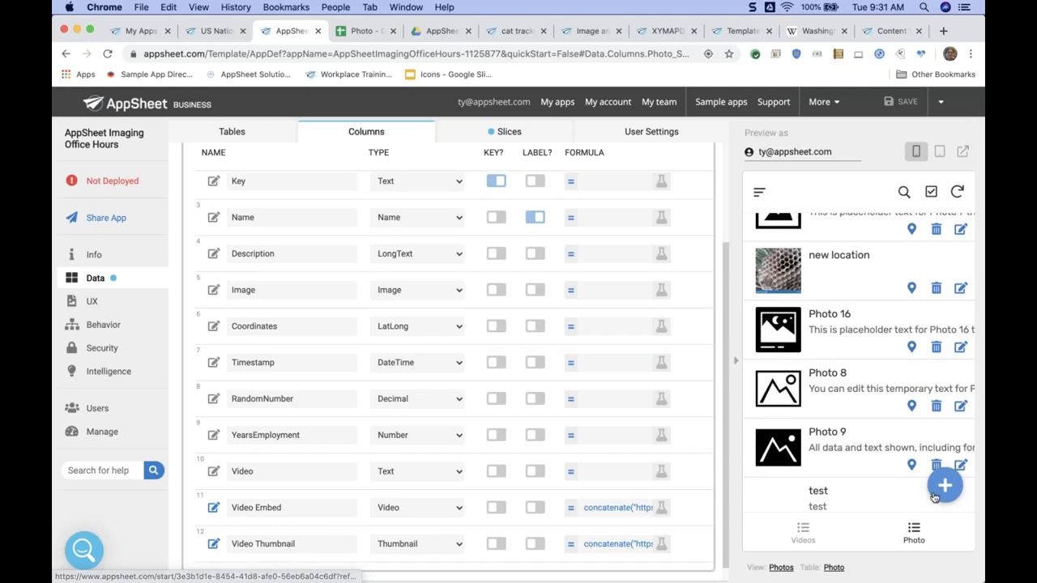
{"action": "left_click", "coordinate": [942, 488]}
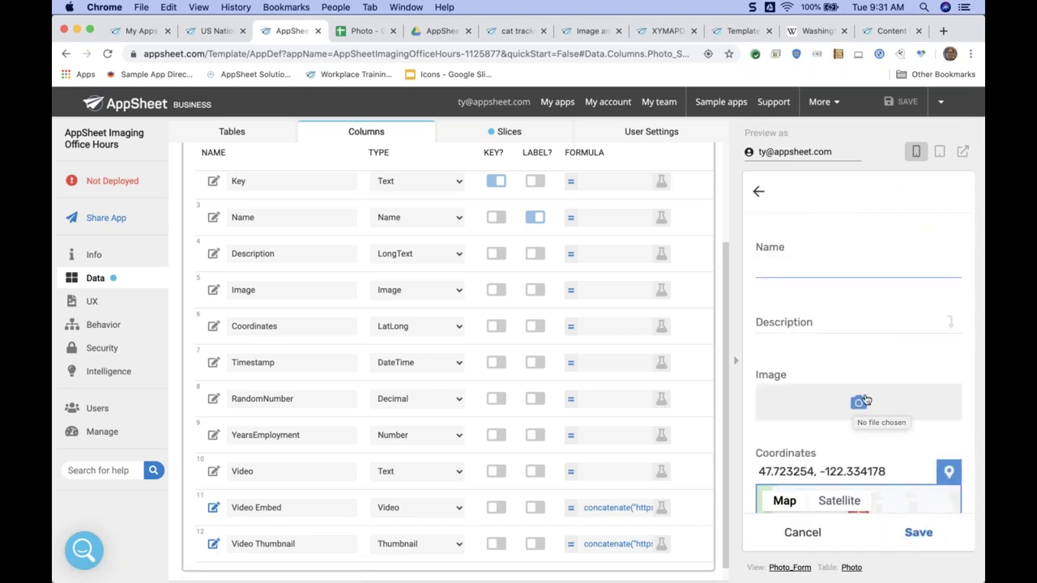
{"action": "left_click", "coordinate": [858, 403]}
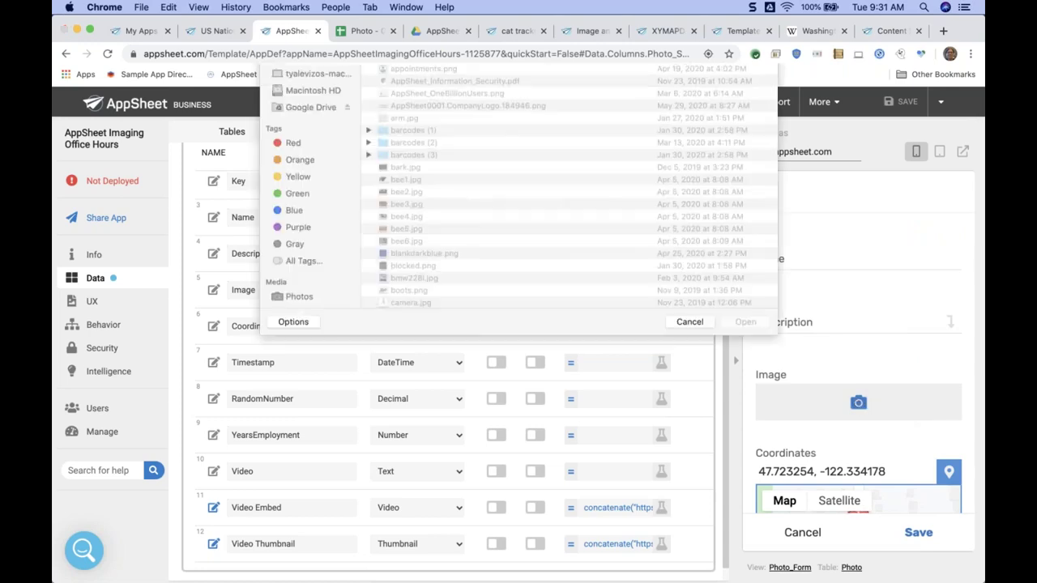
{"action": "left_click", "coordinate": [685, 503]}
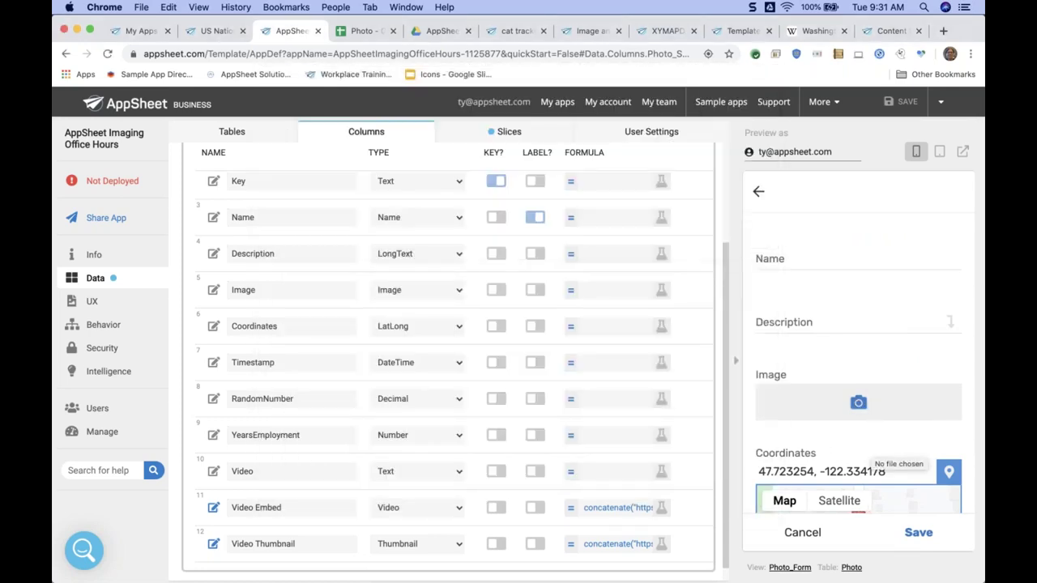
{"action": "left_click", "coordinate": [802, 532]}
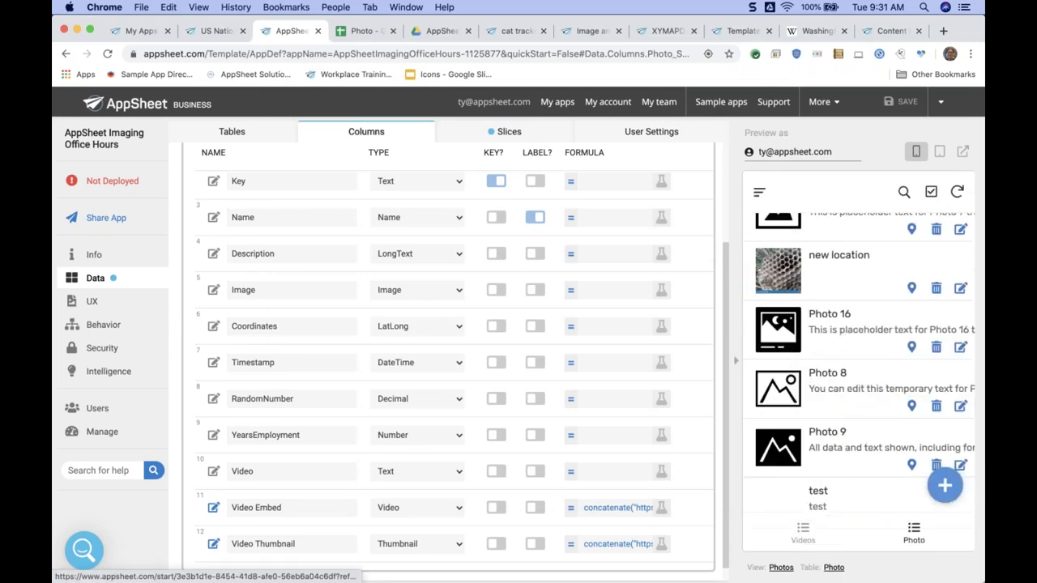
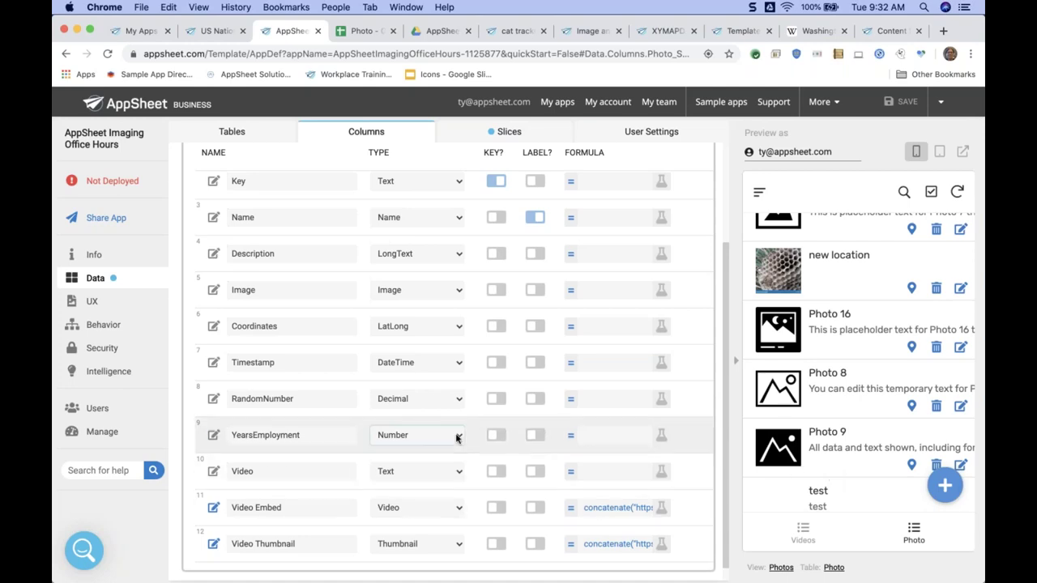
Step: Reset the editor page zoom and go to YouTube in a new window
{"action": "scroll", "coordinate": [456, 439], "scroll_direction": "down", "scroll_amount": 1}
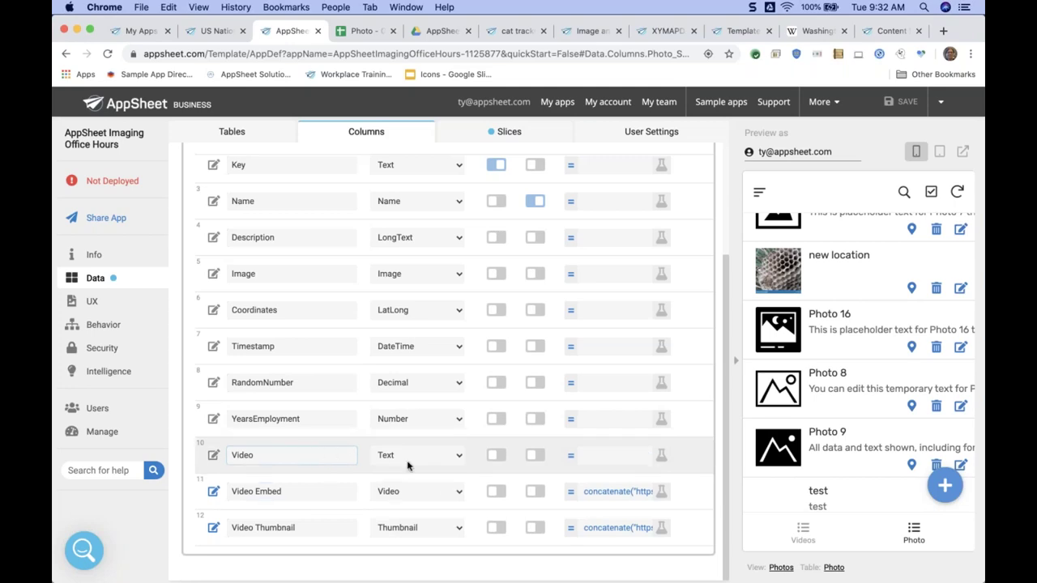
{"action": "scroll", "coordinate": [273, 474], "scroll_direction": "up", "scroll_amount": 5}
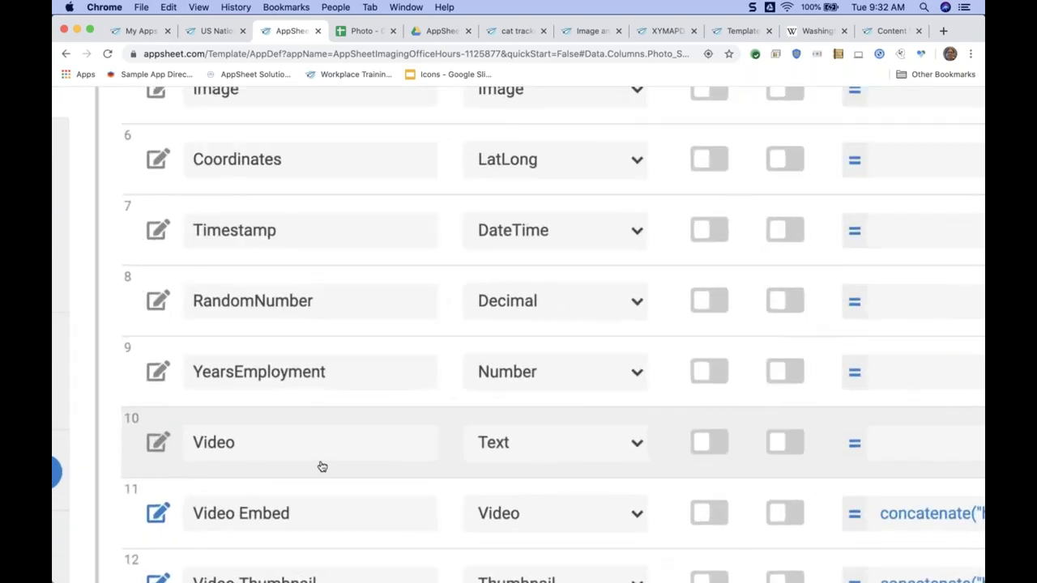
{"action": "scroll", "coordinate": [320, 465], "scroll_direction": "down", "scroll_amount": 3}
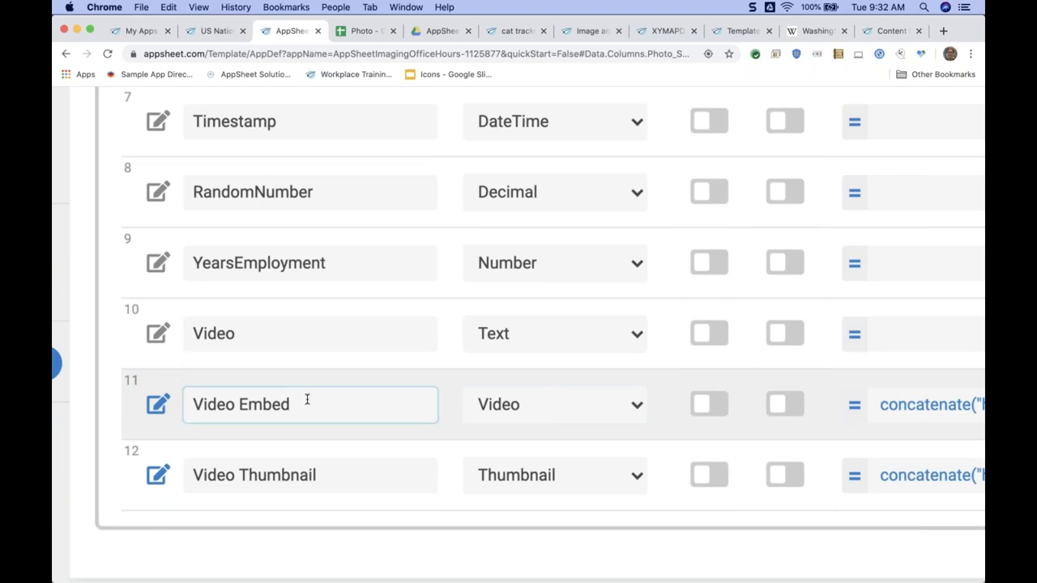
{"action": "key", "text": "ctrl+0"}
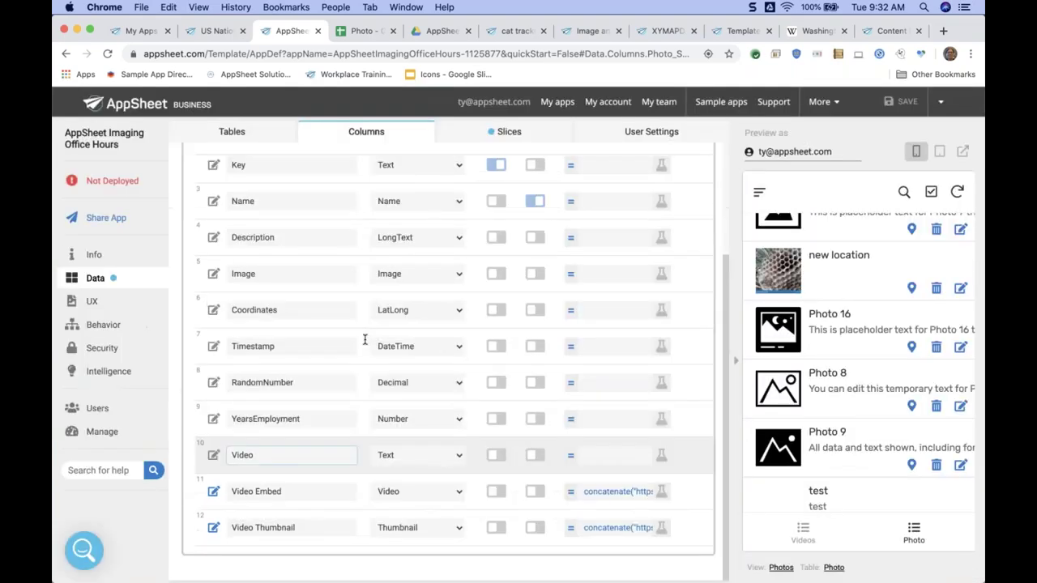
{"action": "key", "text": "super+n"}
{"action": "type", "text": "you"}
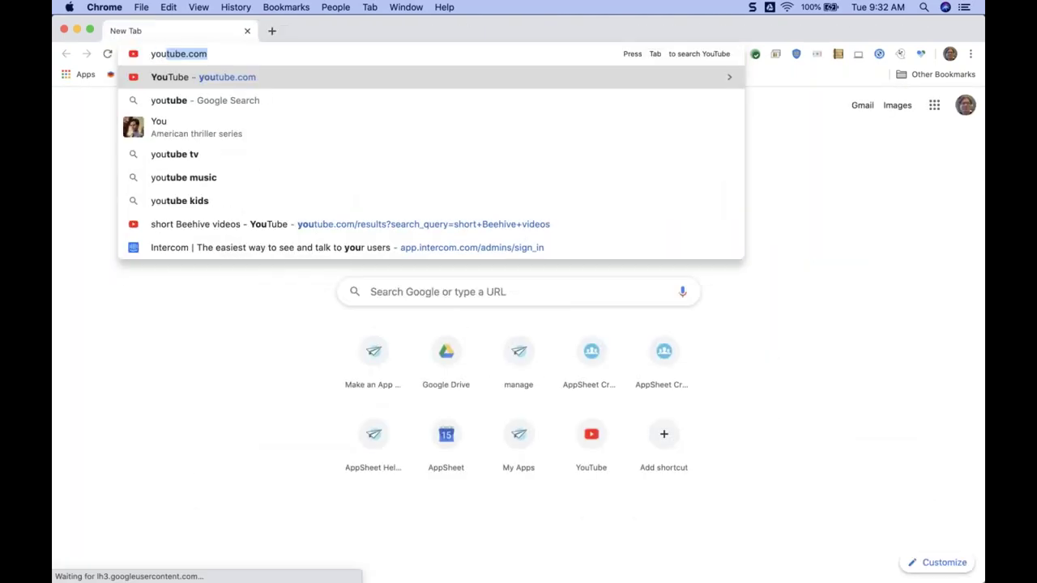
{"action": "key", "text": "Return"}
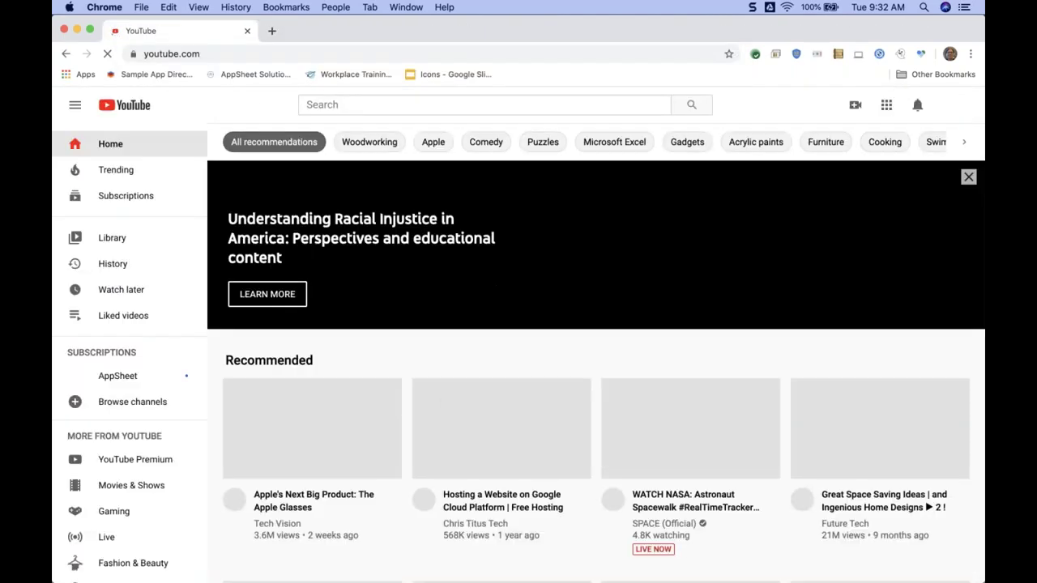
Step: Open the Apple Glasses video and select its youtu.be short share link
{"action": "scroll", "coordinate": [325, 418], "scroll_direction": "down", "scroll_amount": 2}
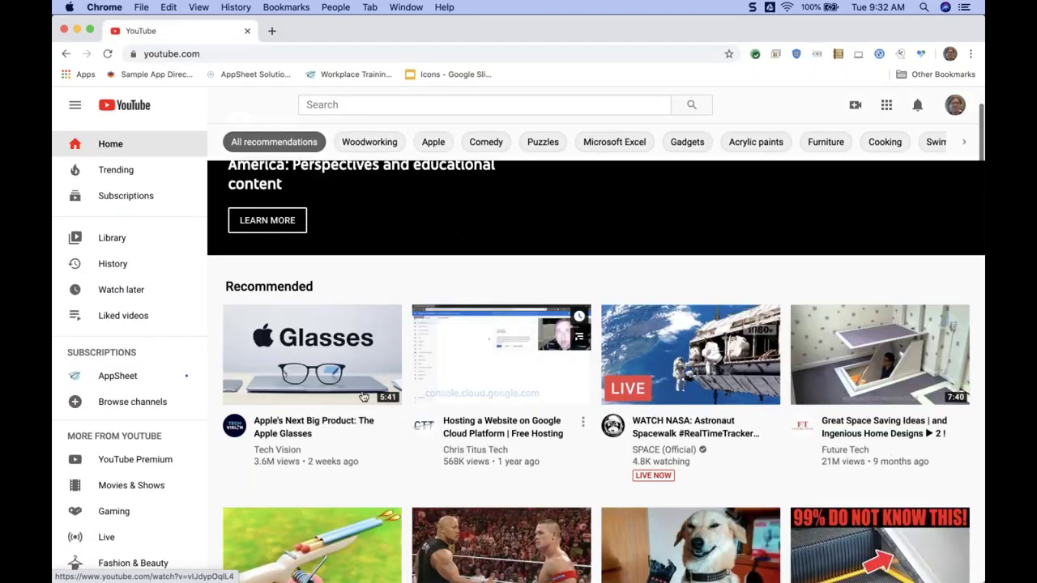
{"action": "left_click", "coordinate": [299, 423]}
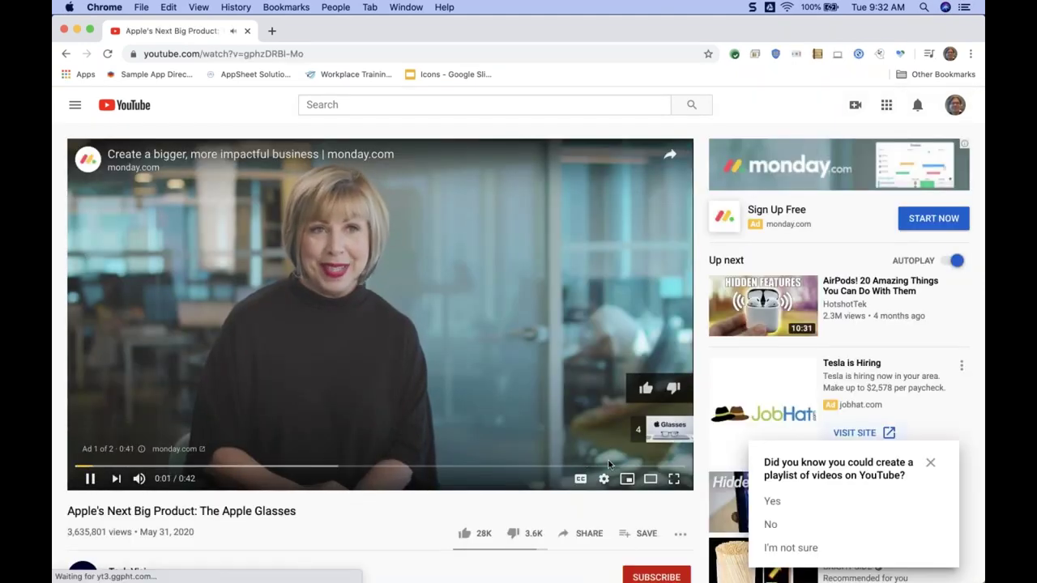
{"action": "key", "text": "space"}
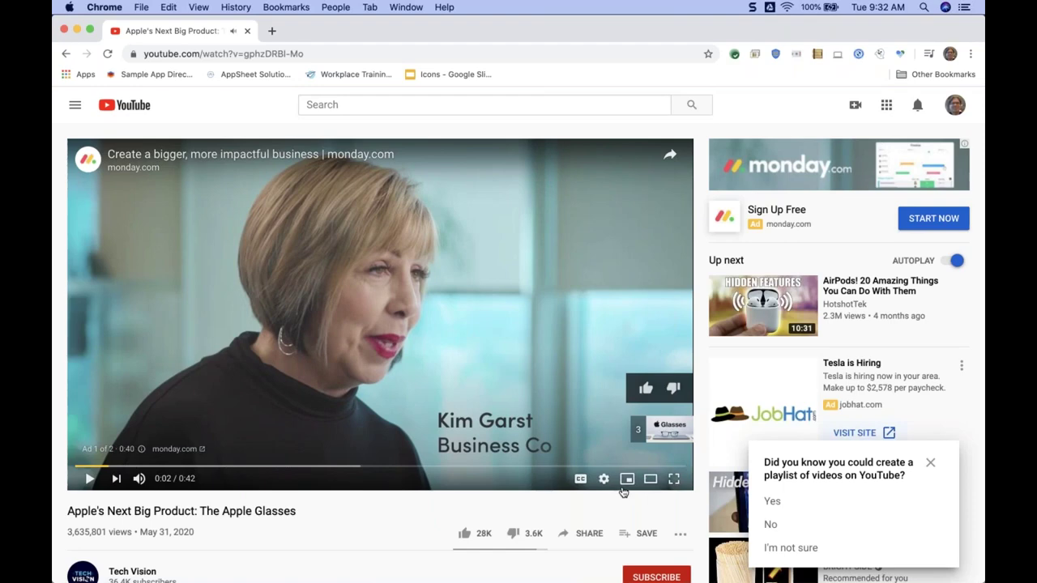
{"action": "left_click", "coordinate": [585, 533]}
{"action": "left_click", "coordinate": [482, 362]}
{"action": "key", "text": "super+c"}
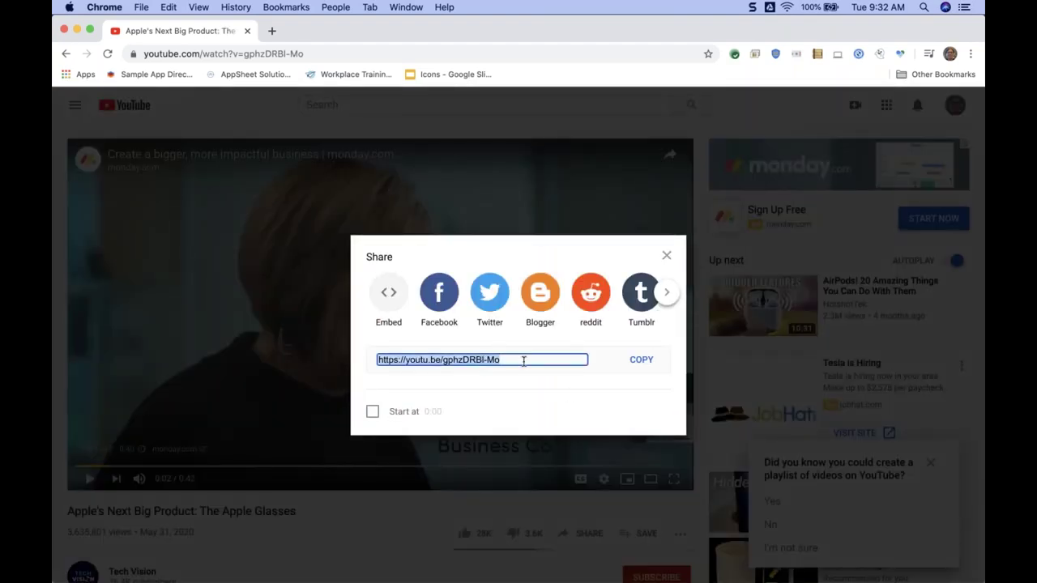
{"action": "left_click", "coordinate": [667, 256]}
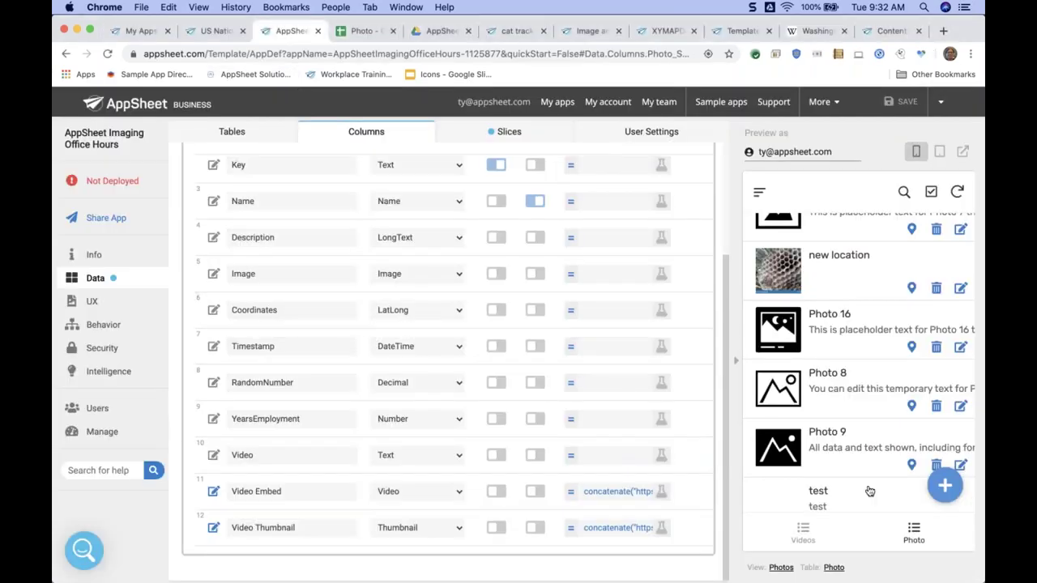
Step: Save a new Photo record 'video test' with the pasted YouTube link in Video
{"action": "left_click", "coordinate": [943, 485]}
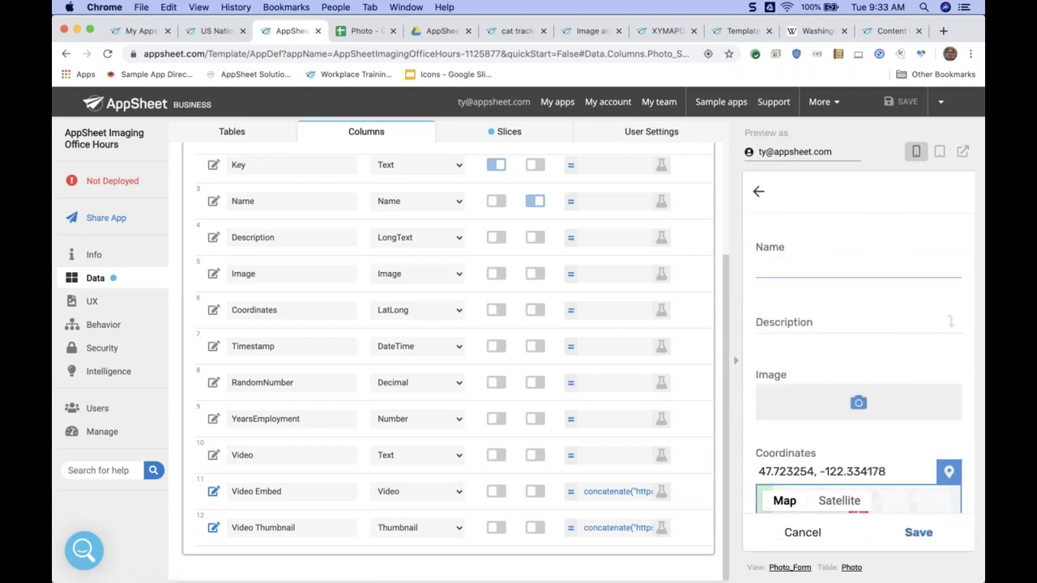
{"action": "type", "text": "video test"}
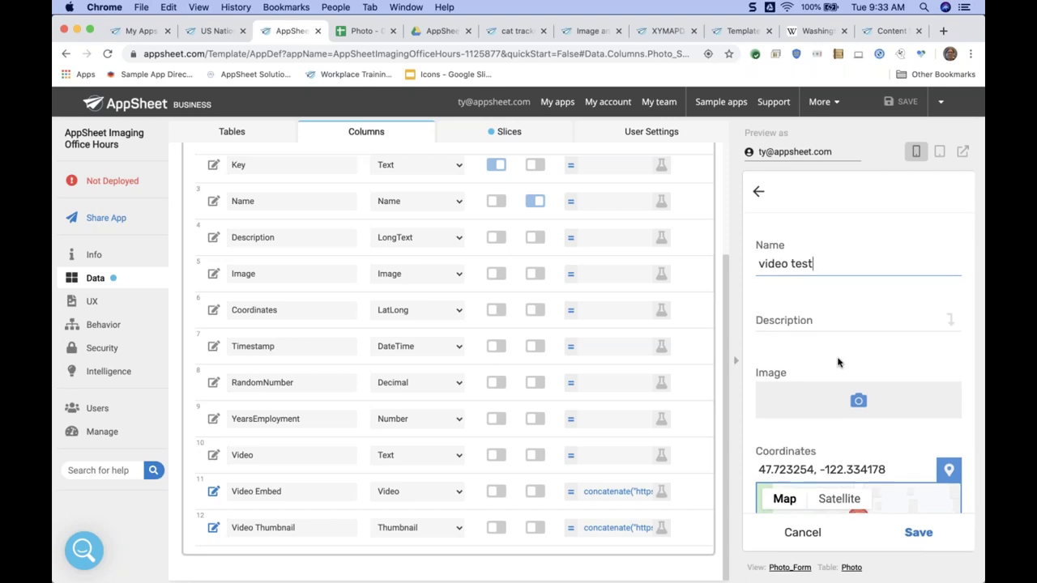
{"action": "scroll", "coordinate": [850, 360], "scroll_direction": "down", "scroll_amount": 2}
{"action": "scroll", "coordinate": [859, 354], "scroll_direction": "down", "scroll_amount": 5}
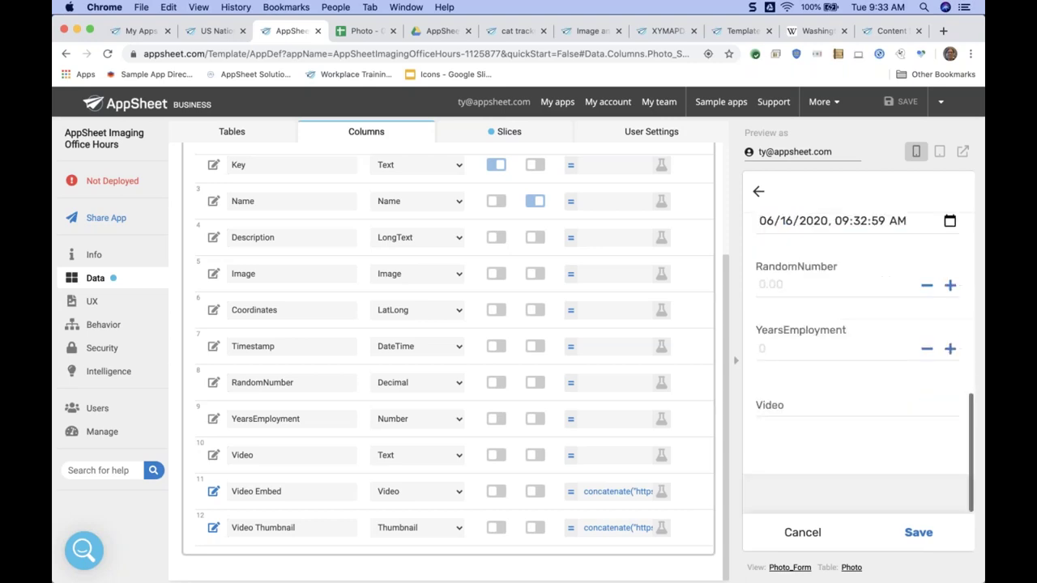
{"action": "left_click", "coordinate": [818, 407]}
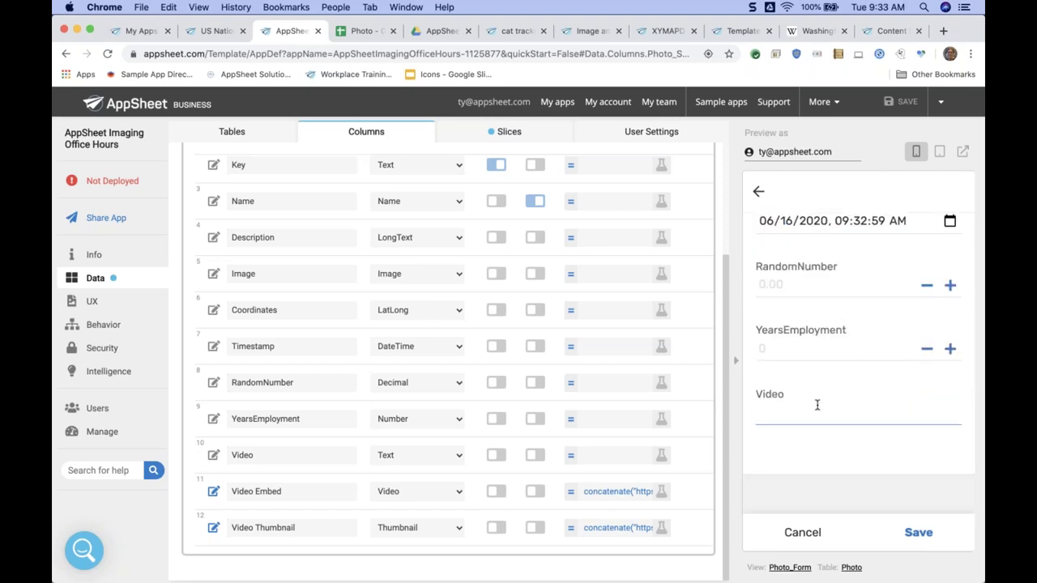
{"action": "key", "text": "super+v"}
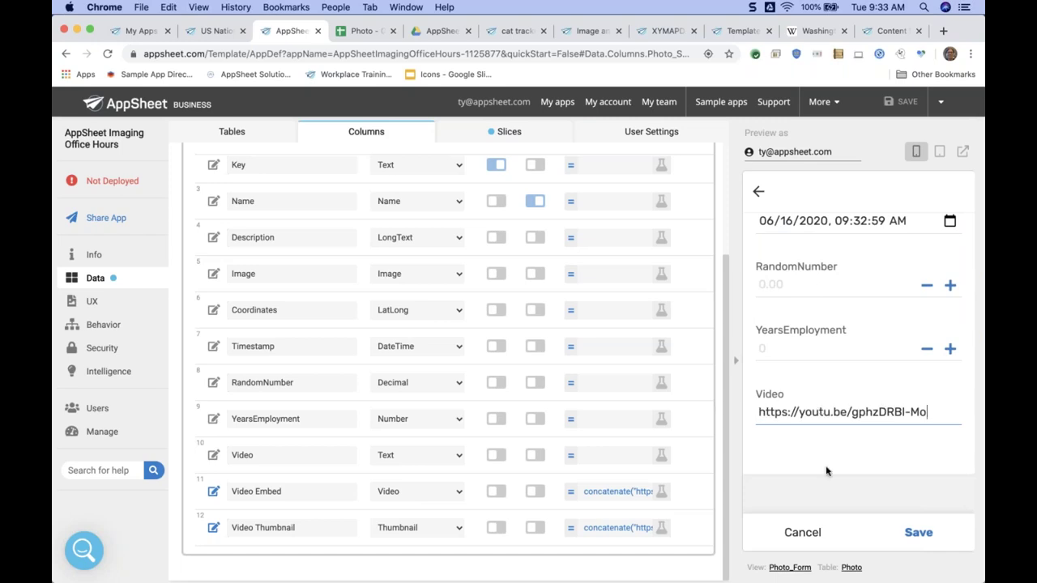
{"action": "left_click", "coordinate": [907, 529]}
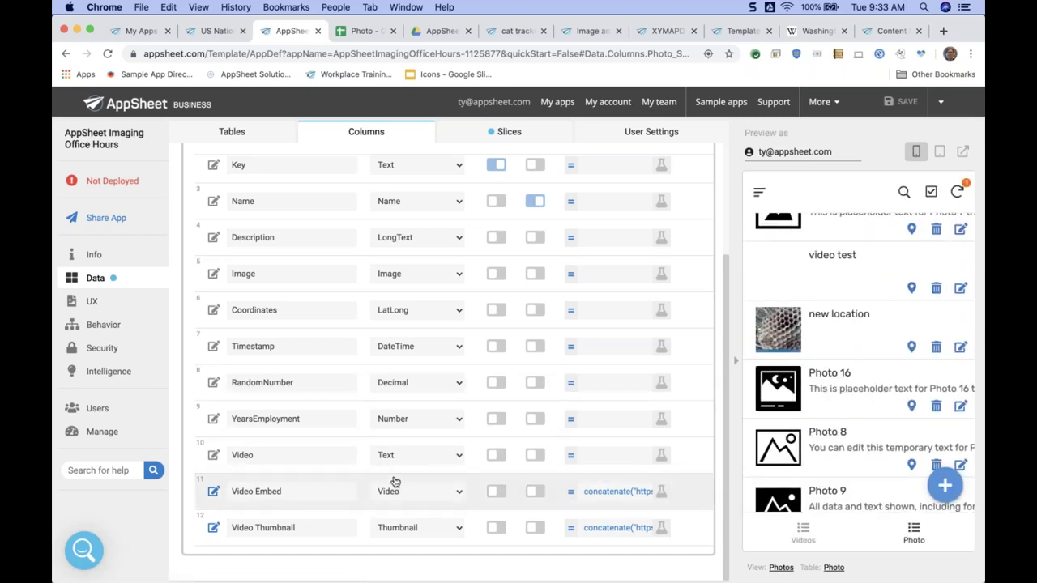
{"action": "left_click", "coordinate": [441, 492]}
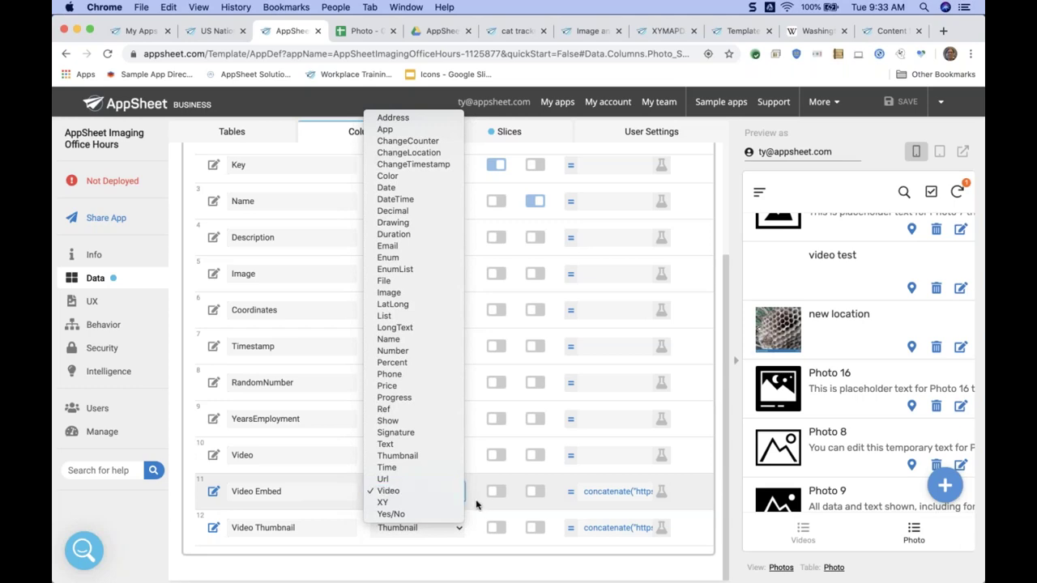
{"action": "left_click", "coordinate": [475, 499]}
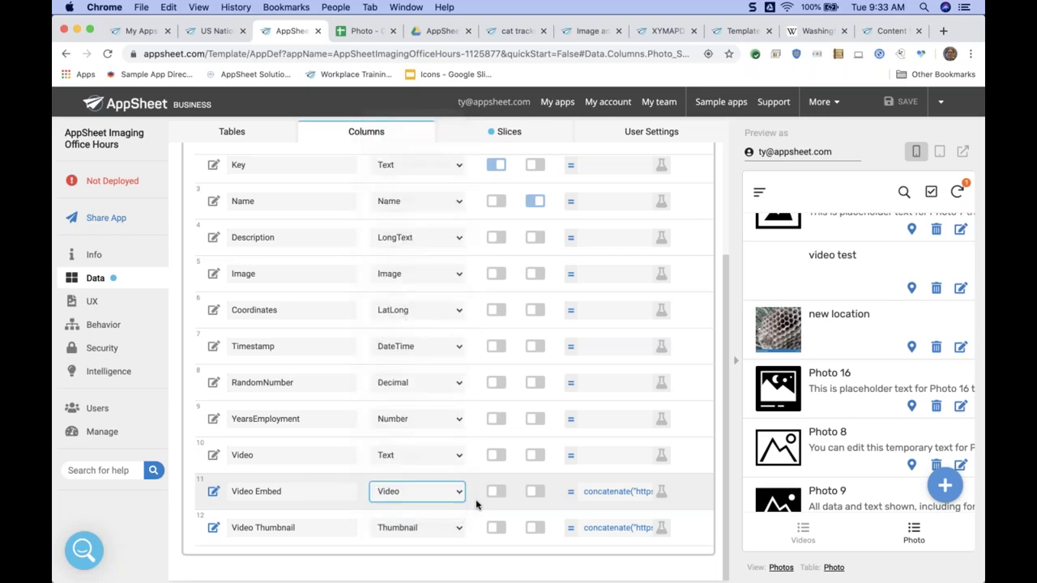
{"action": "left_click", "coordinate": [603, 496]}
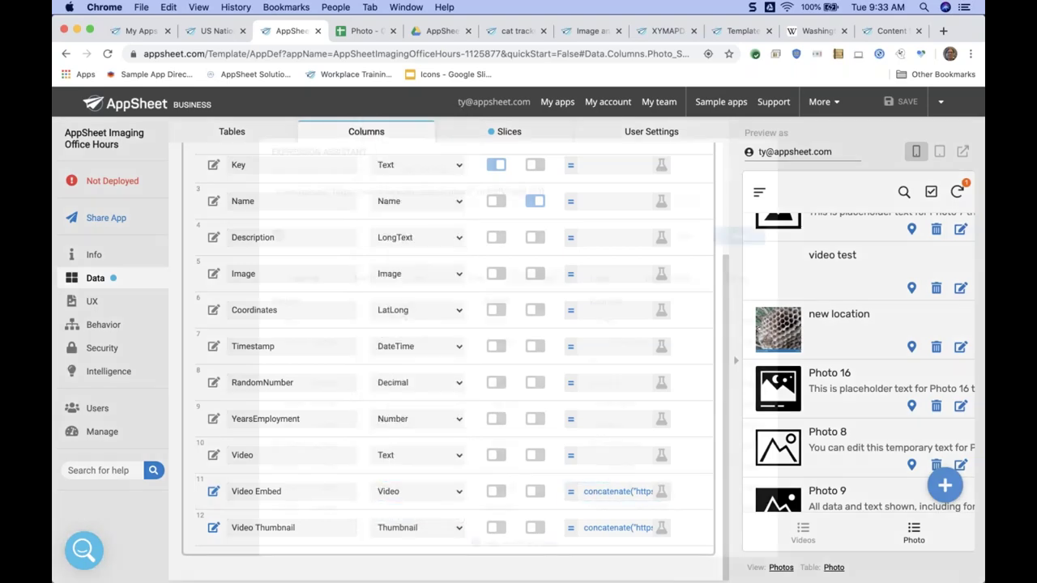
{"action": "left_click", "coordinate": [597, 199]}
{"action": "key", "text": "Return"}
{"action": "key", "text": "Return"}
{"action": "key", "text": "Return"}
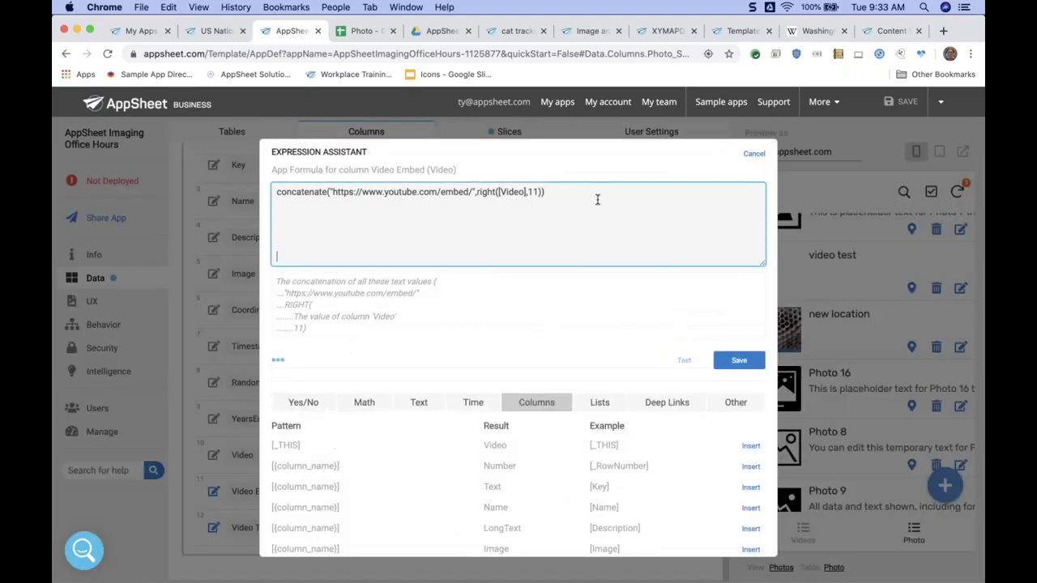
{"action": "key", "text": "BackSpace"}
{"action": "key", "text": "super+v"}
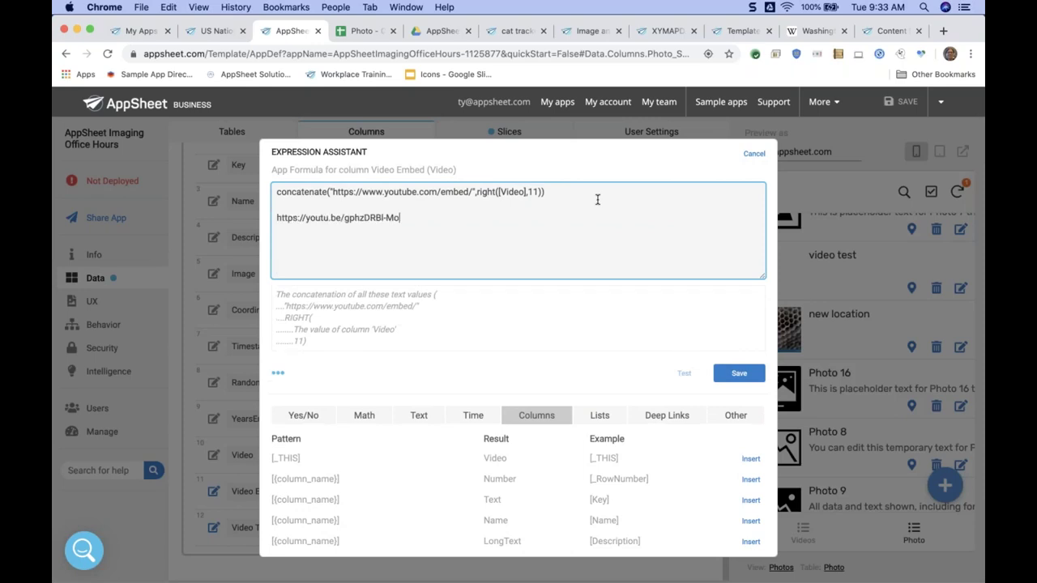
{"action": "key", "text": "shift+super+Right"}
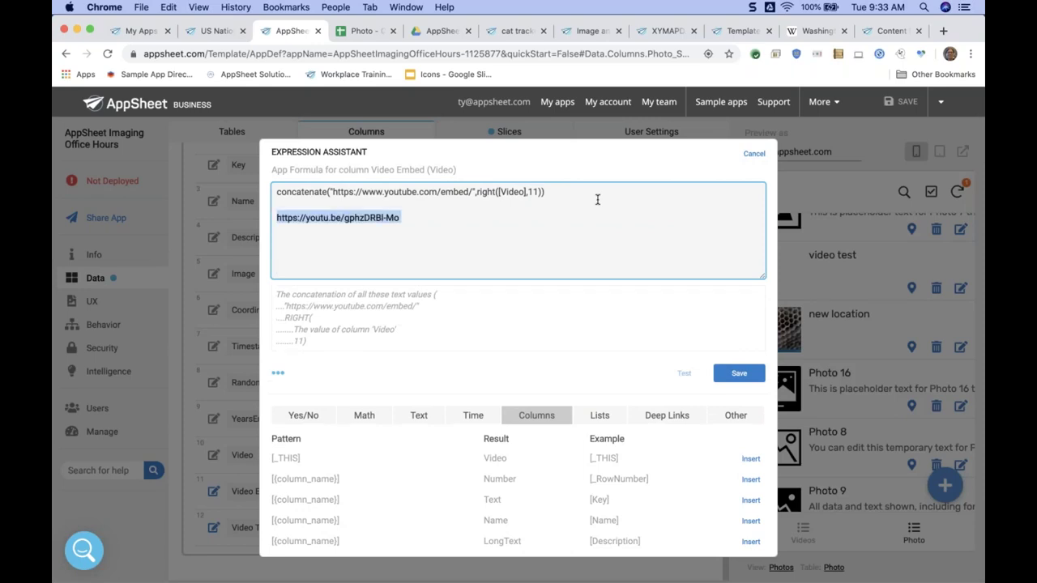
{"action": "key", "text": "Left"}
{"action": "key", "text": "shift+super+Right"}
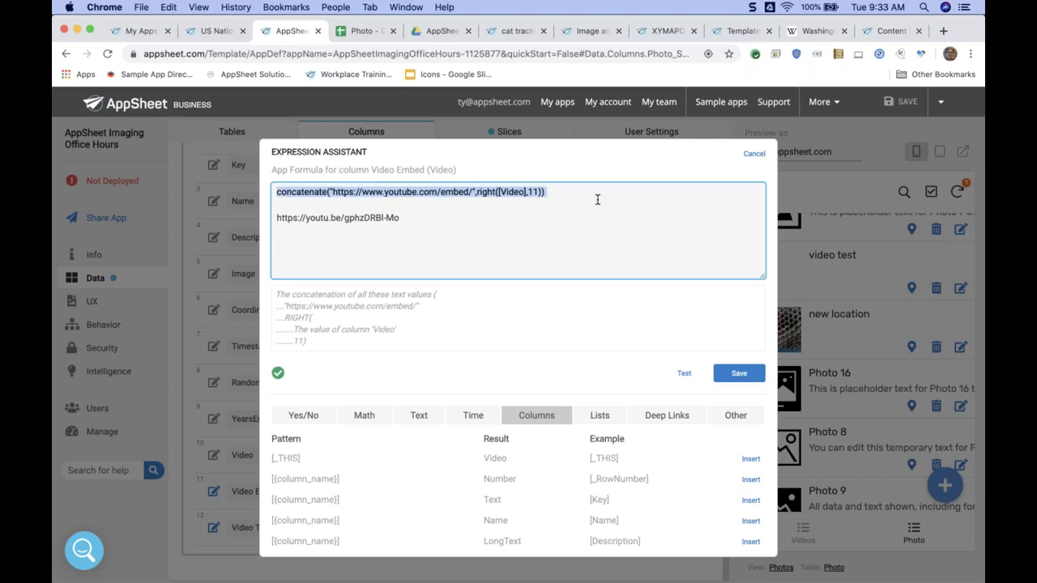
{"action": "left_click", "coordinate": [599, 199]}
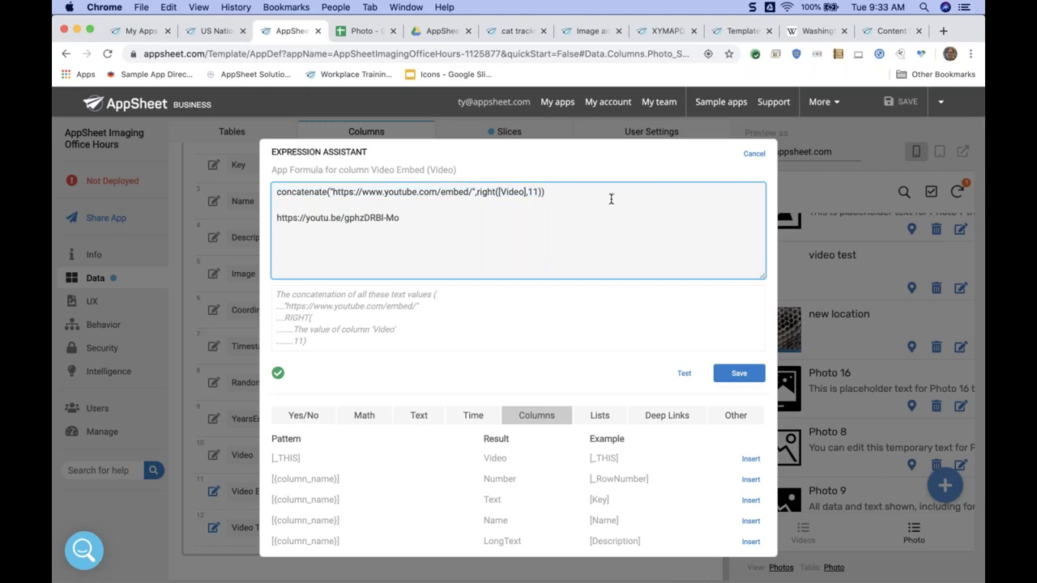
{"action": "left_click_drag", "start_coordinate": [470, 192], "coordinate": [332, 193]}
{"action": "left_click", "coordinate": [491, 196]}
{"action": "left_click", "coordinate": [344, 217]}
{"action": "left_click_drag", "start_coordinate": [368, 217], "coordinate": [428, 217]}
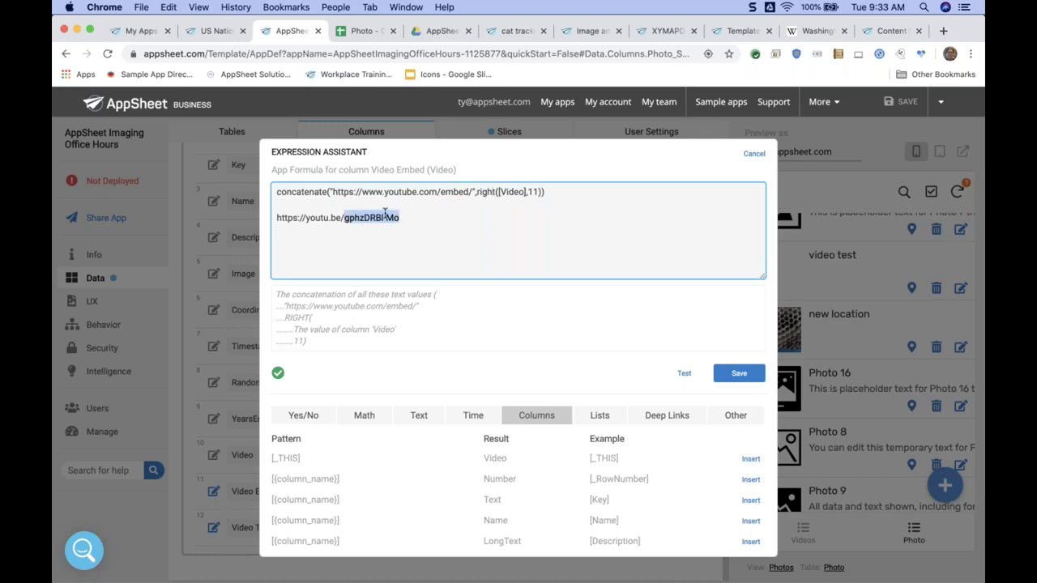
{"action": "left_click", "coordinate": [443, 207]}
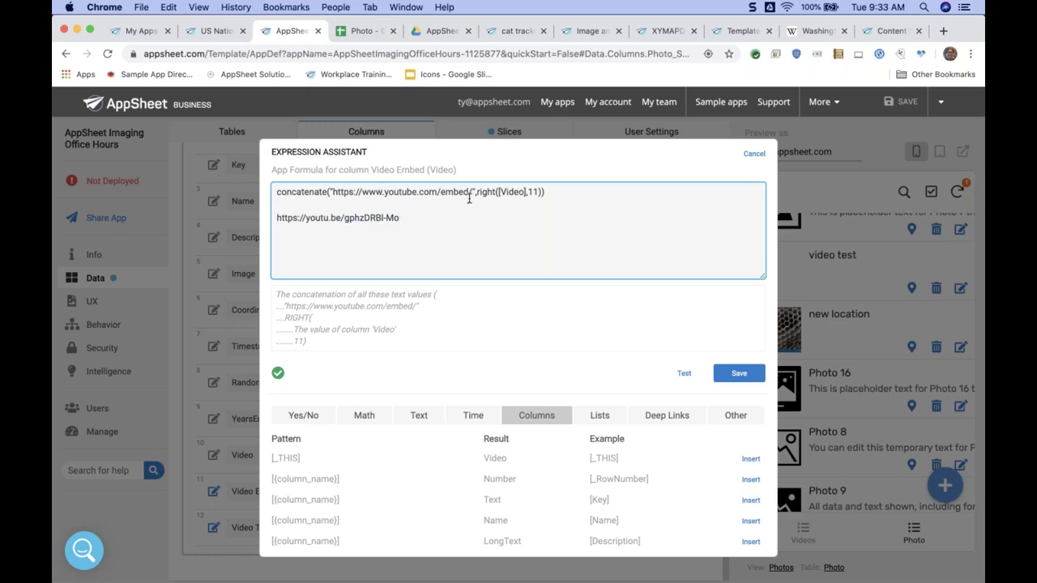
{"action": "left_click_drag", "start_coordinate": [555, 192], "coordinate": [259, 183]}
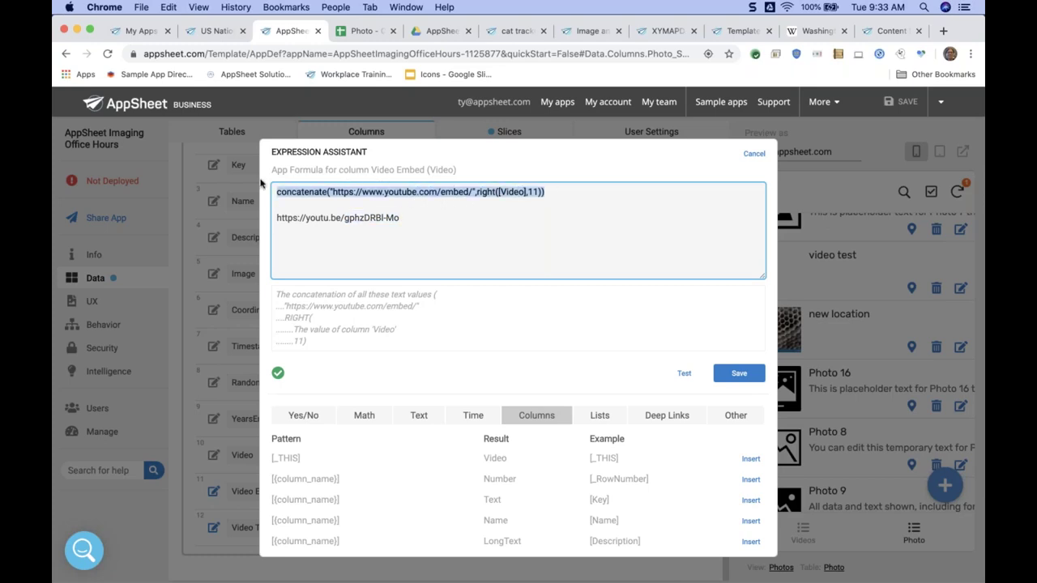
{"action": "left_click", "coordinate": [499, 224]}
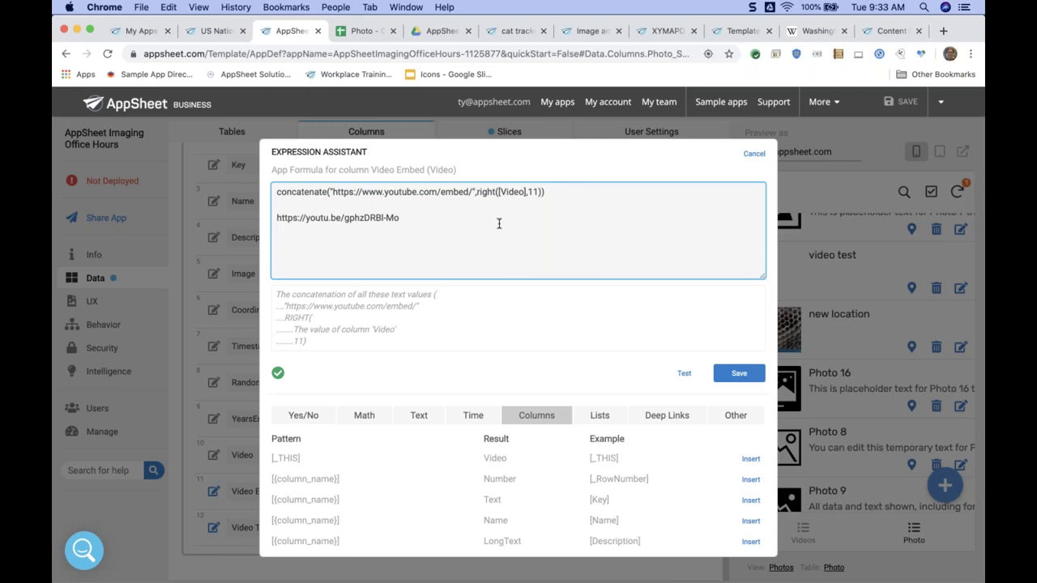
{"action": "left_click", "coordinate": [754, 155]}
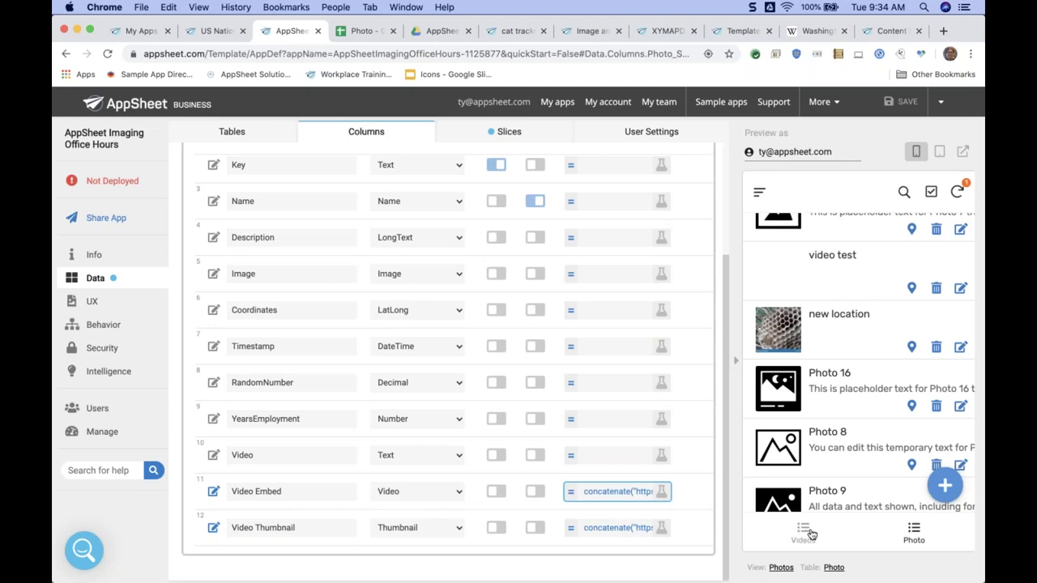
Step: Switch the preview to the Videos view and refresh it to list records 2–5
{"action": "left_click", "coordinate": [803, 533]}
{"action": "scroll", "coordinate": [829, 440], "scroll_direction": "down", "scroll_amount": 3}
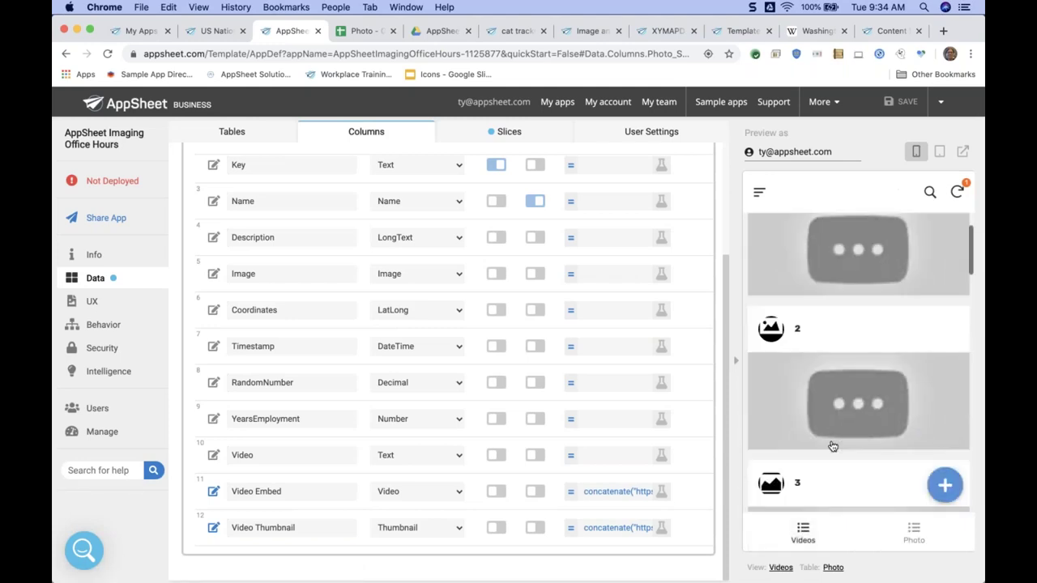
{"action": "left_click", "coordinate": [957, 191]}
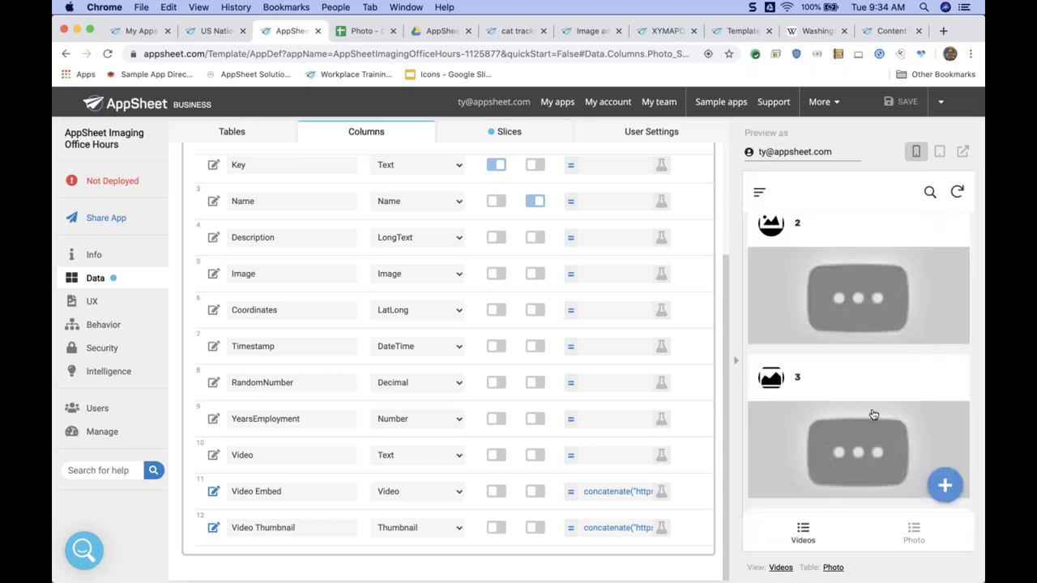
{"action": "scroll", "coordinate": [873, 414], "scroll_direction": "down", "scroll_amount": 3}
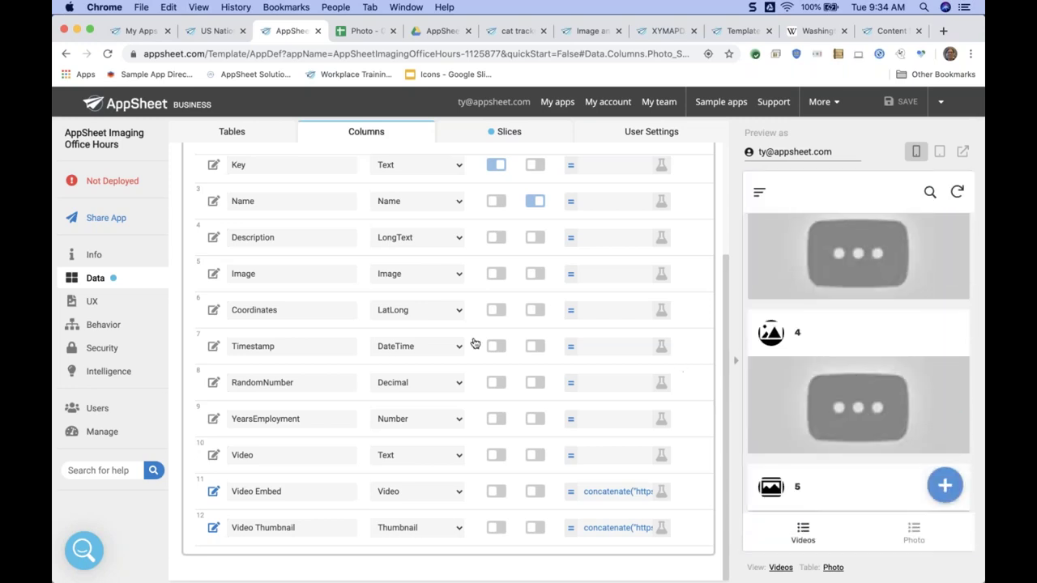
{"action": "scroll", "coordinate": [475, 344], "scroll_direction": "up", "scroll_amount": 1}
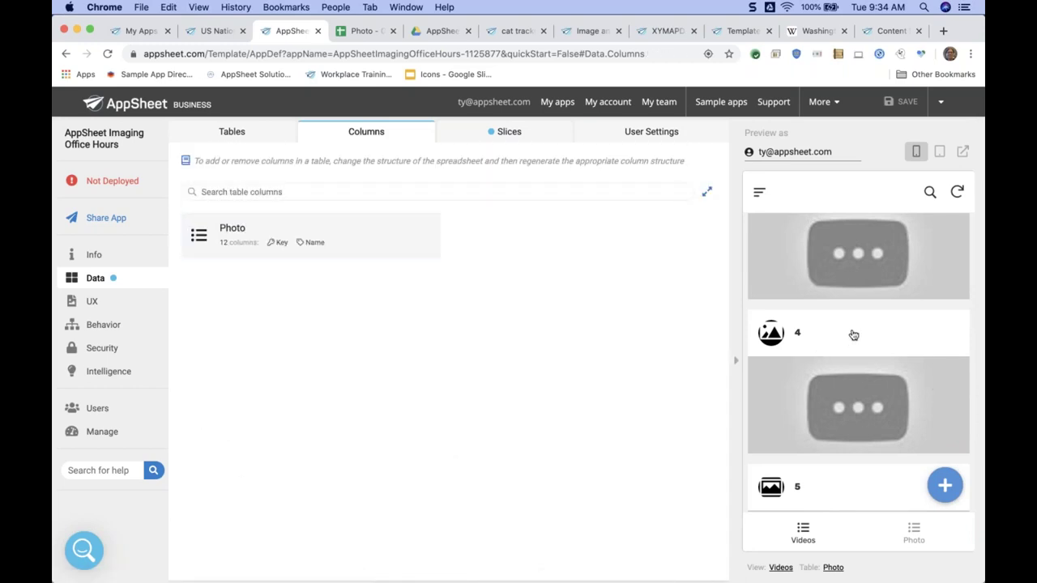
Step: Open Photo 3's details, start an edit, cancel it, and return to the video list
{"action": "left_click", "coordinate": [846, 260]}
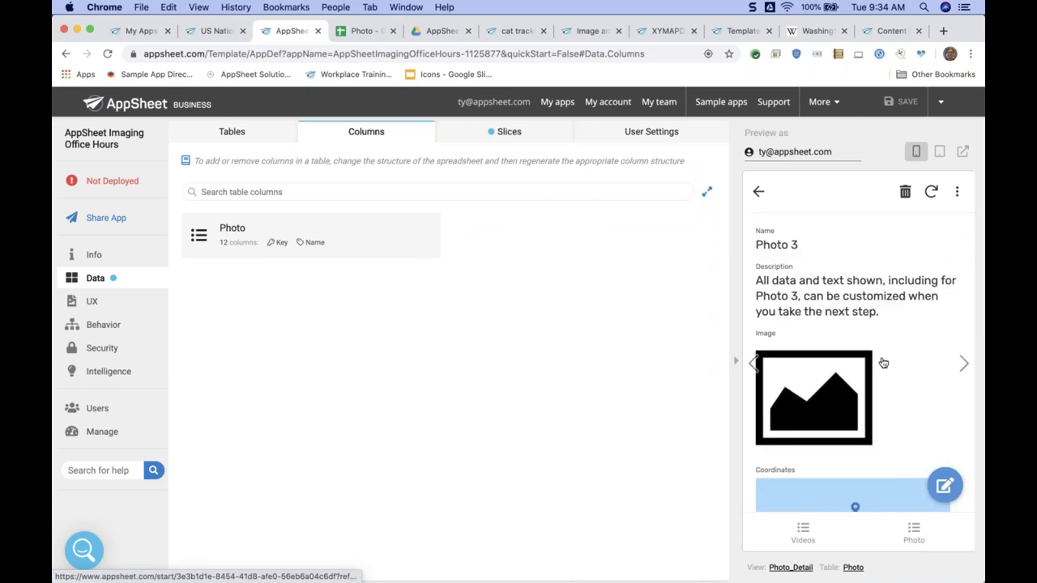
{"action": "scroll", "coordinate": [886, 340], "scroll_direction": "down", "scroll_amount": 3}
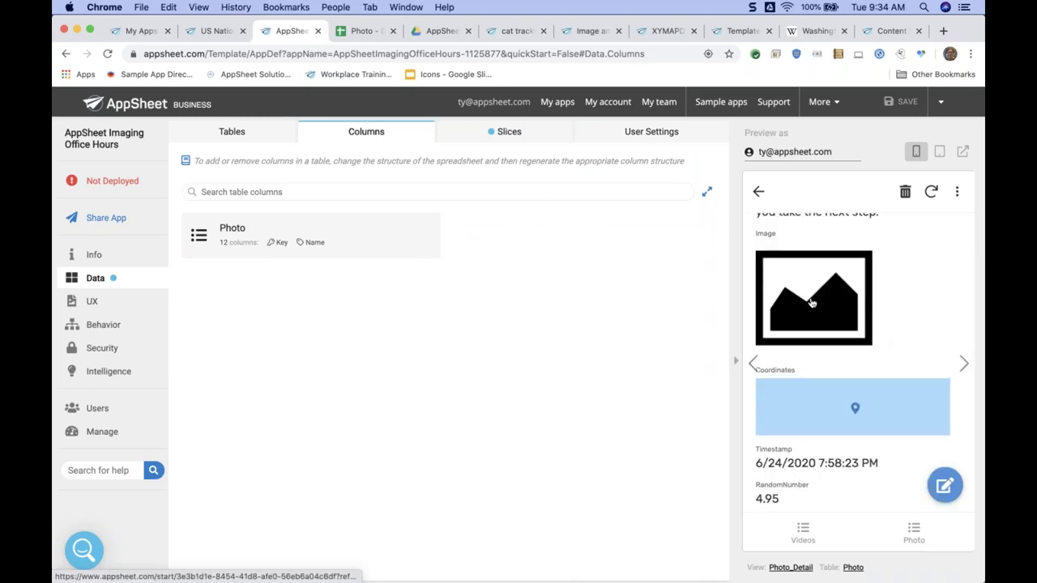
{"action": "scroll", "coordinate": [810, 301], "scroll_direction": "down", "scroll_amount": 5}
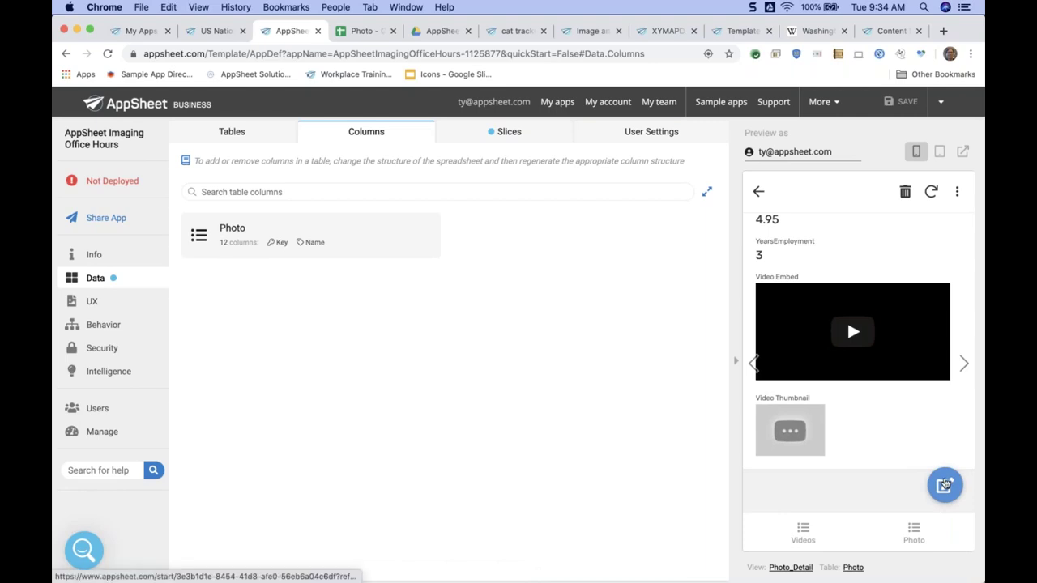
{"action": "left_click", "coordinate": [945, 484]}
{"action": "scroll", "coordinate": [859, 364], "scroll_direction": "down", "scroll_amount": 5}
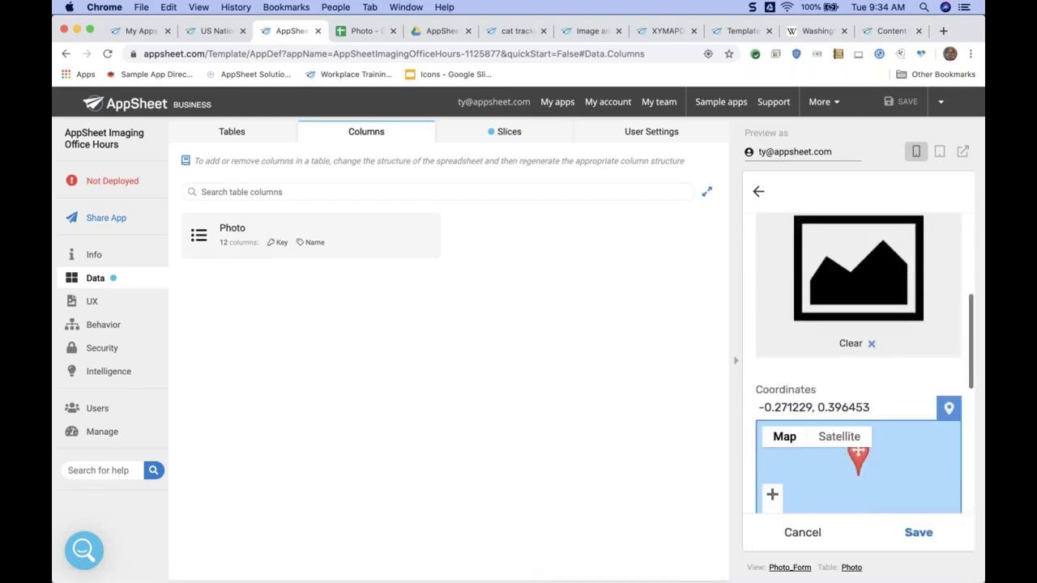
{"action": "scroll", "coordinate": [789, 425], "scroll_direction": "down", "scroll_amount": 5}
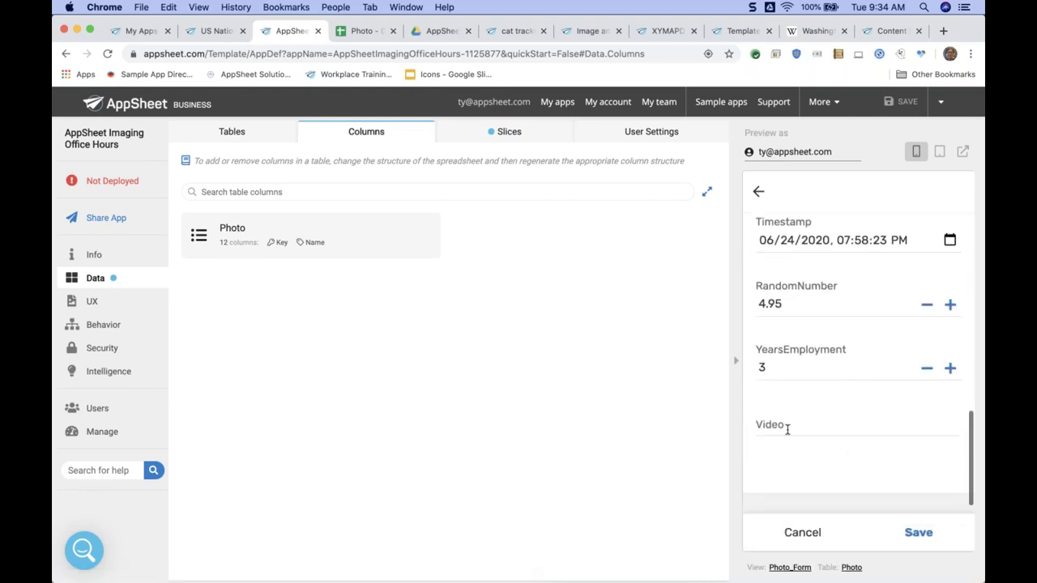
{"action": "left_click", "coordinate": [801, 535]}
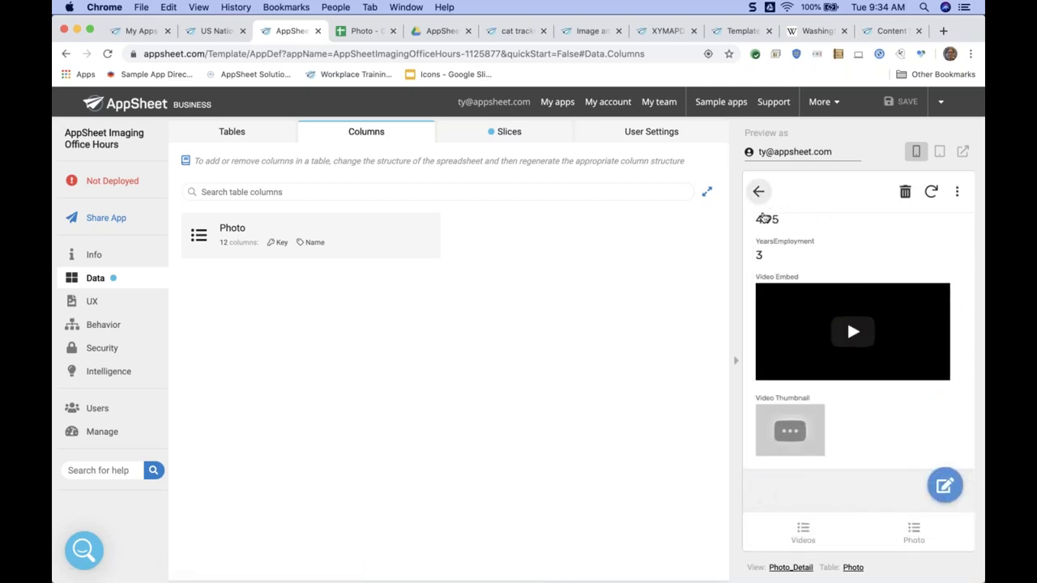
{"action": "left_click", "coordinate": [759, 191]}
Step: Open the cat video record, view its thumbnail full size, then go back to the list
{"action": "scroll", "coordinate": [868, 441], "scroll_direction": "down", "scroll_amount": 15}
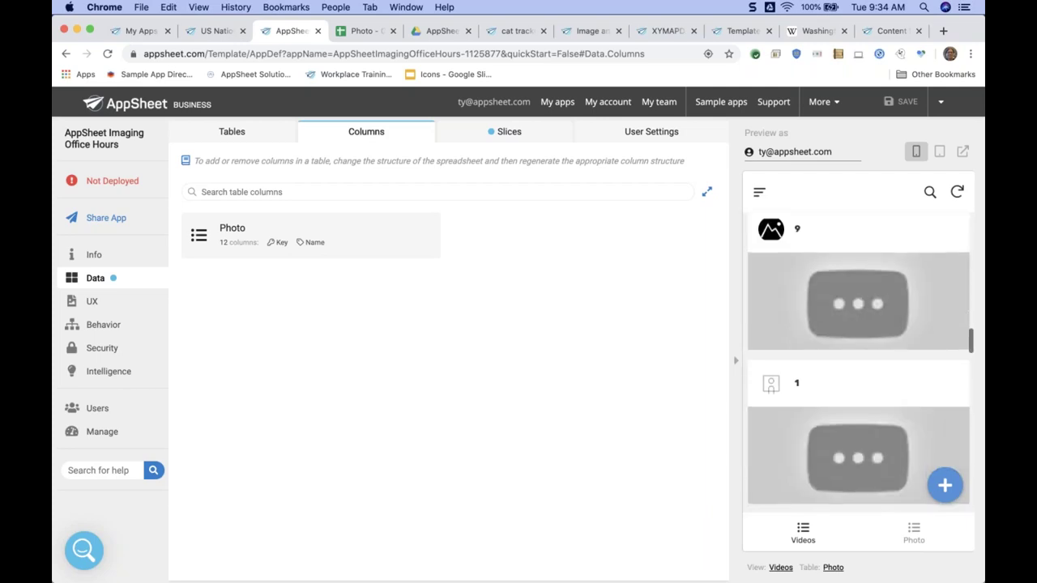
{"action": "scroll", "coordinate": [858, 362], "scroll_direction": "down", "scroll_amount": 15}
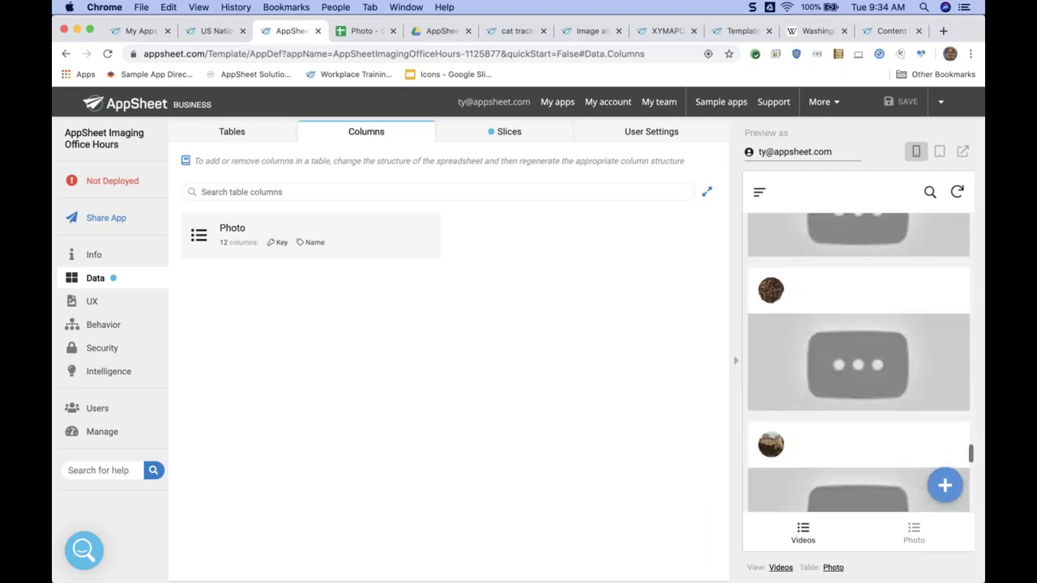
{"action": "scroll", "coordinate": [834, 396], "scroll_direction": "down", "scroll_amount": 10}
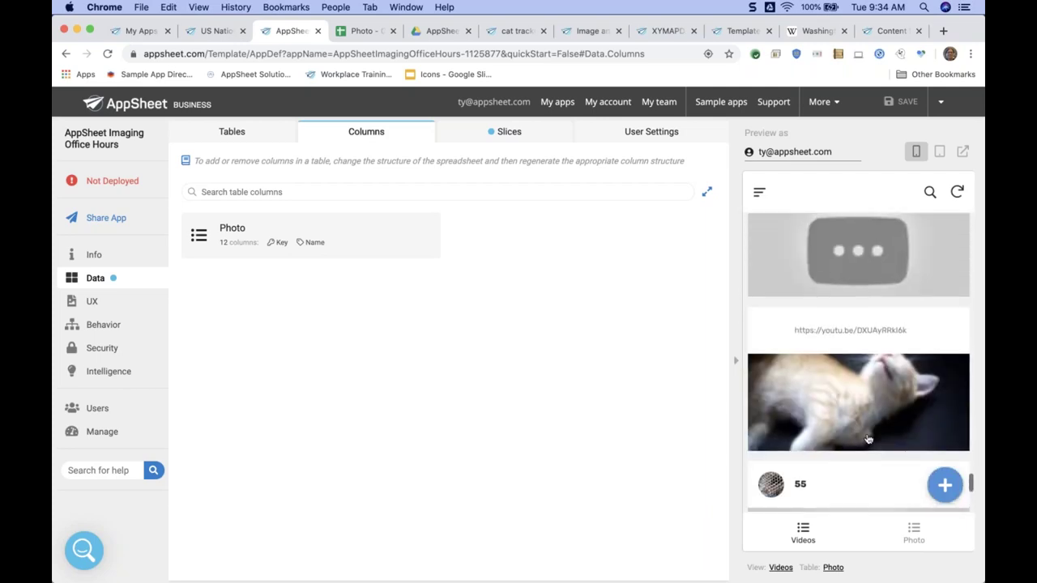
{"action": "left_click", "coordinate": [869, 409]}
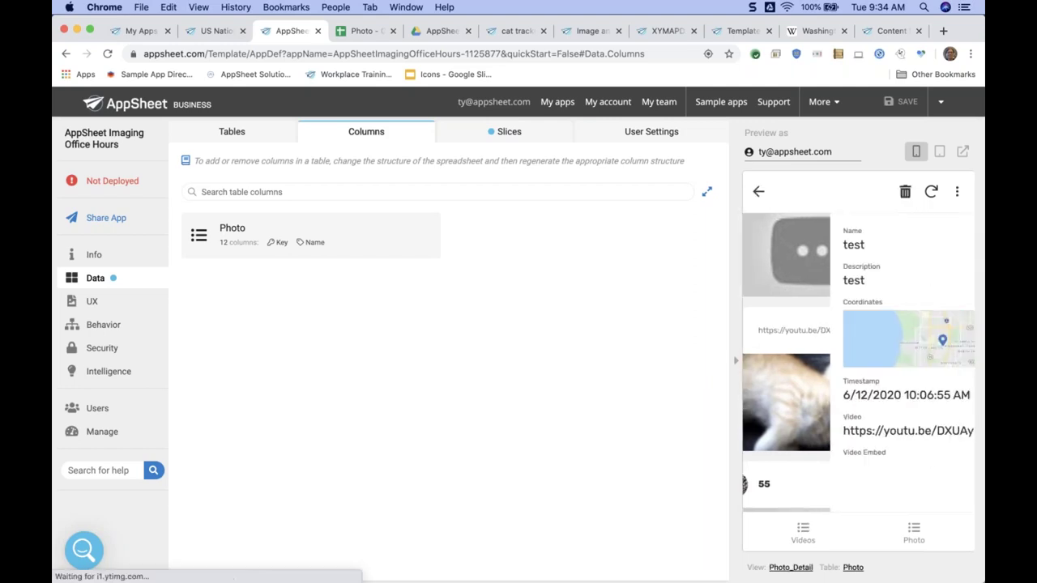
{"action": "scroll", "coordinate": [869, 409], "scroll_direction": "down", "scroll_amount": 2}
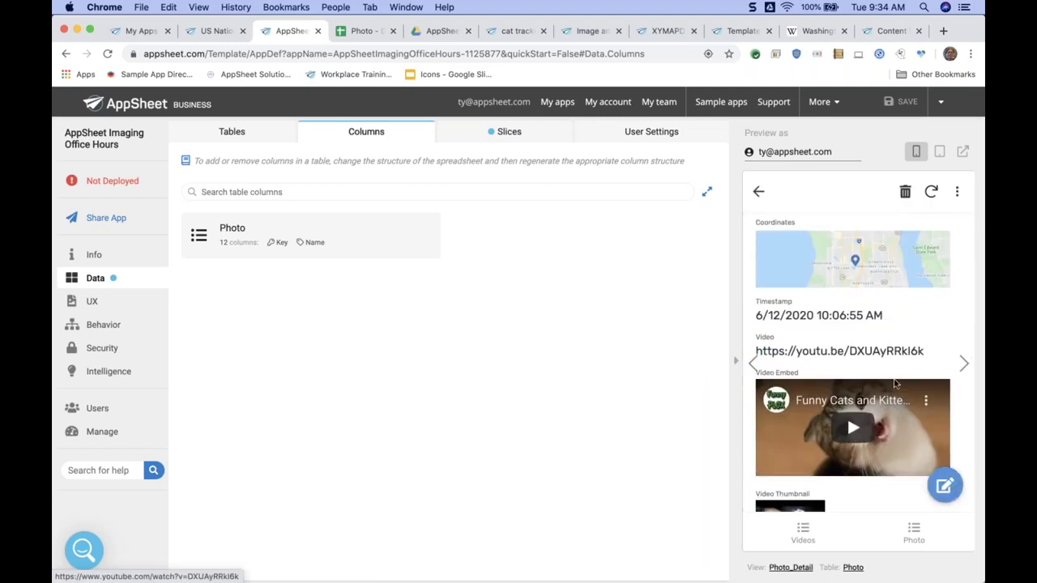
{"action": "scroll", "coordinate": [842, 421], "scroll_direction": "down", "scroll_amount": 2}
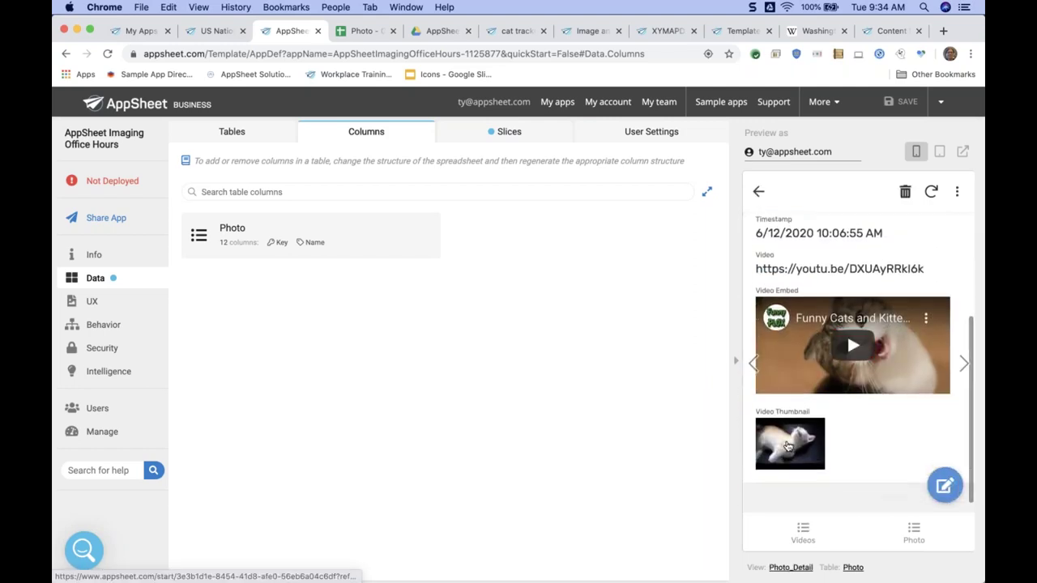
{"action": "left_click", "coordinate": [799, 450]}
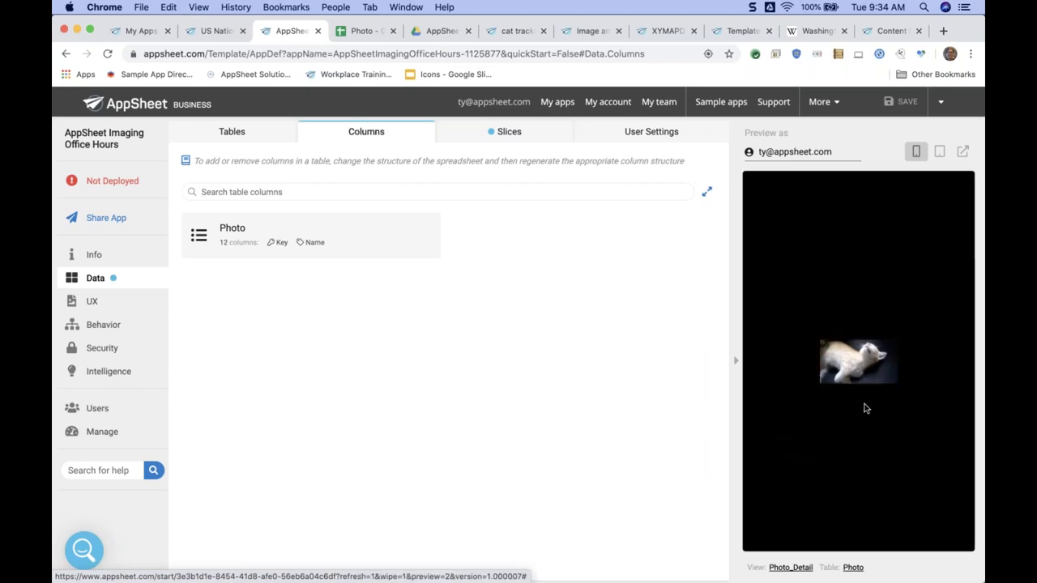
{"action": "left_click", "coordinate": [758, 187]}
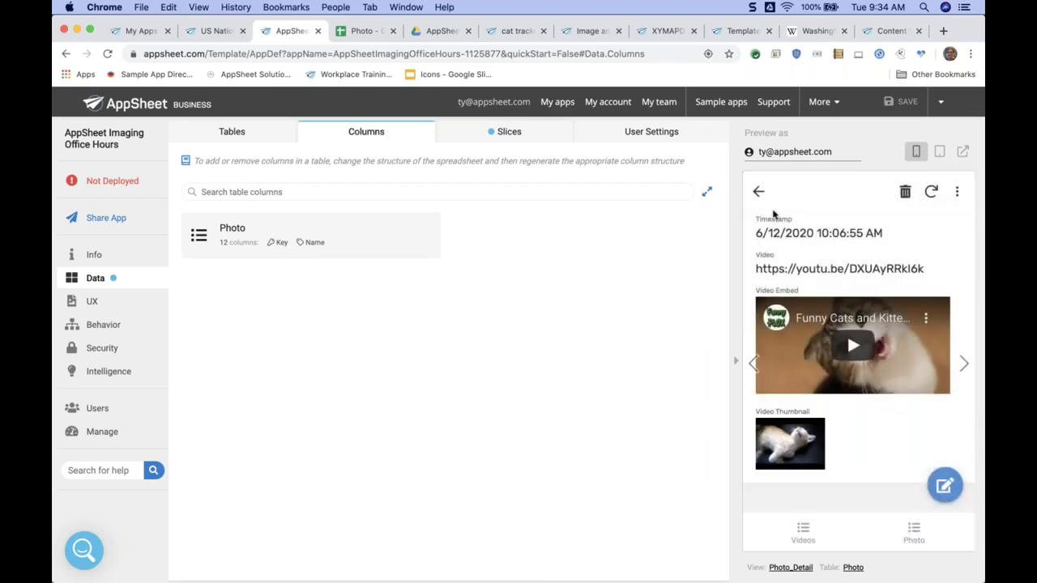
{"action": "left_click", "coordinate": [758, 194]}
Step: Open the next video record's details, dated 6/16/2020, showing its thumbnail
{"action": "scroll", "coordinate": [839, 435], "scroll_direction": "down", "scroll_amount": 5}
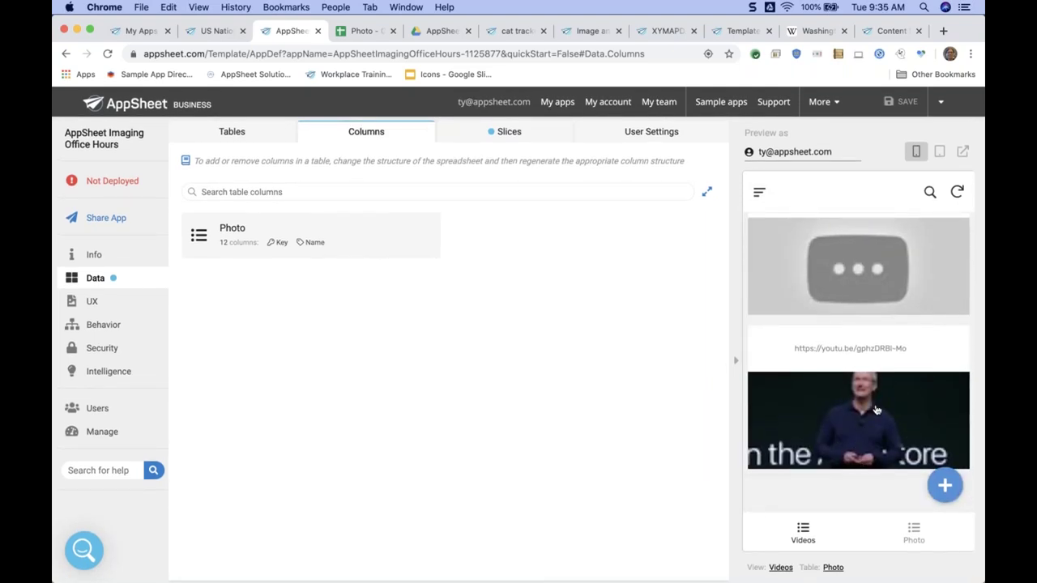
{"action": "left_click", "coordinate": [864, 418]}
{"action": "scroll", "coordinate": [861, 357], "scroll_direction": "down", "scroll_amount": 2}
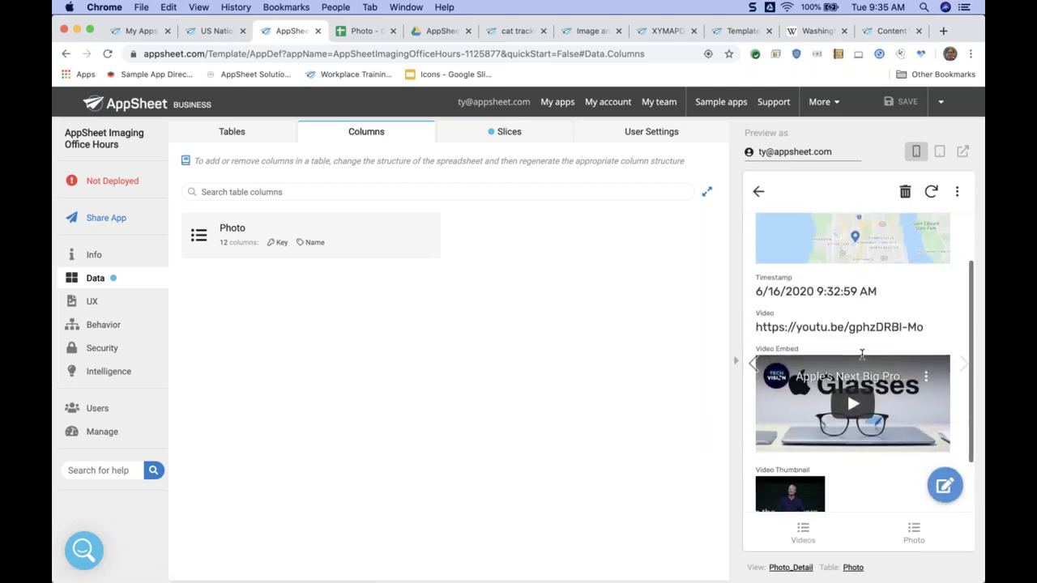
{"action": "scroll", "coordinate": [862, 513], "scroll_direction": "down", "scroll_amount": 2}
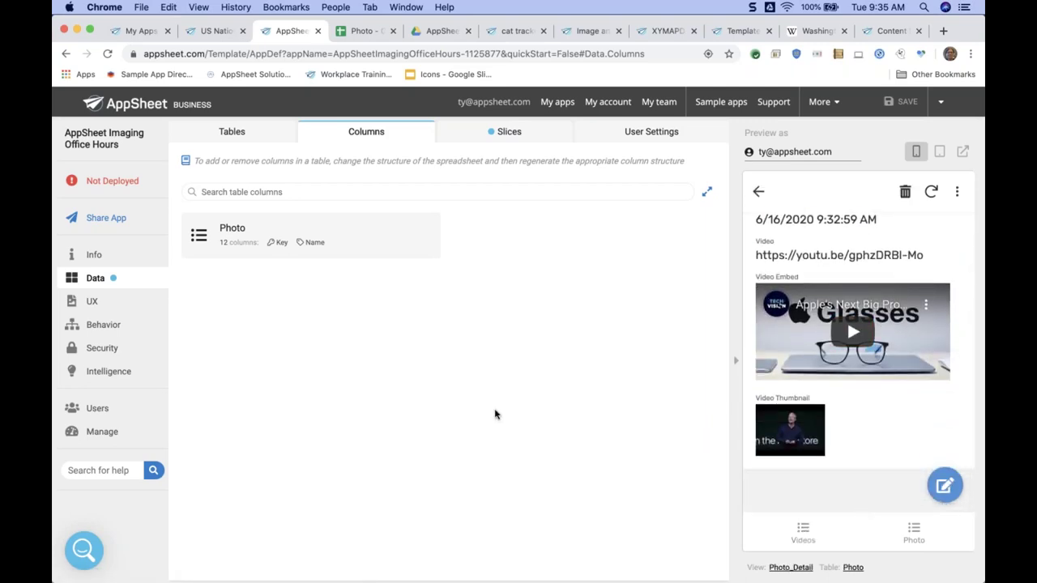
Step: Search Google for 'youtube thumbnail url' in a new window, then return to AppSheet
{"action": "key", "text": "super+n"}
{"action": "type", "text": "youtube thum"}
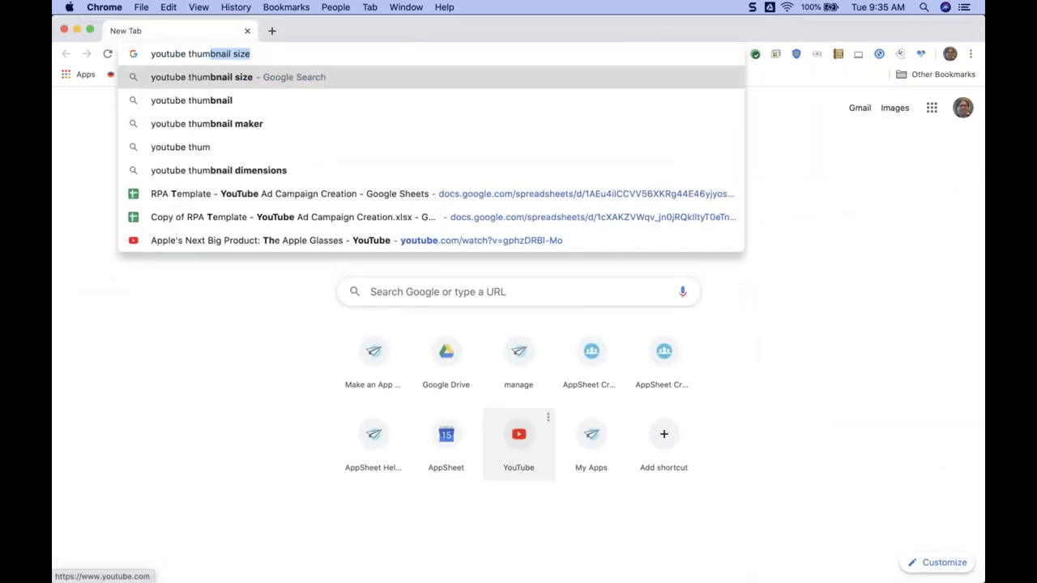
{"action": "key", "text": "Right"}
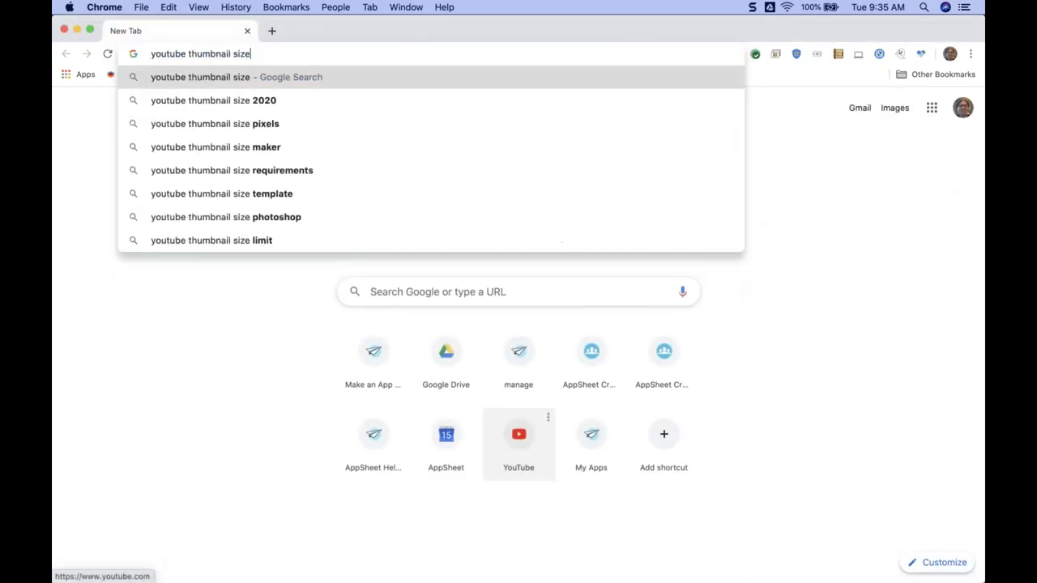
{"action": "key", "text": "BackSpace"}
{"action": "key", "text": "BackSpace"}
{"action": "key", "text": "BackSpace"}
{"action": "key", "text": "BackSpace"}
{"action": "key", "text": "BackSpace"}
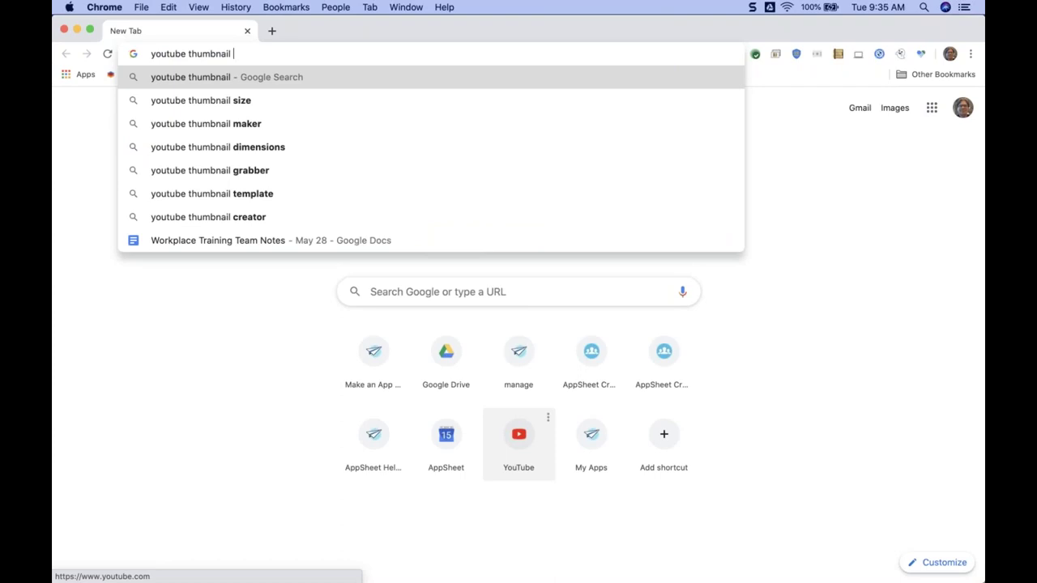
{"action": "type", "text": "url"}
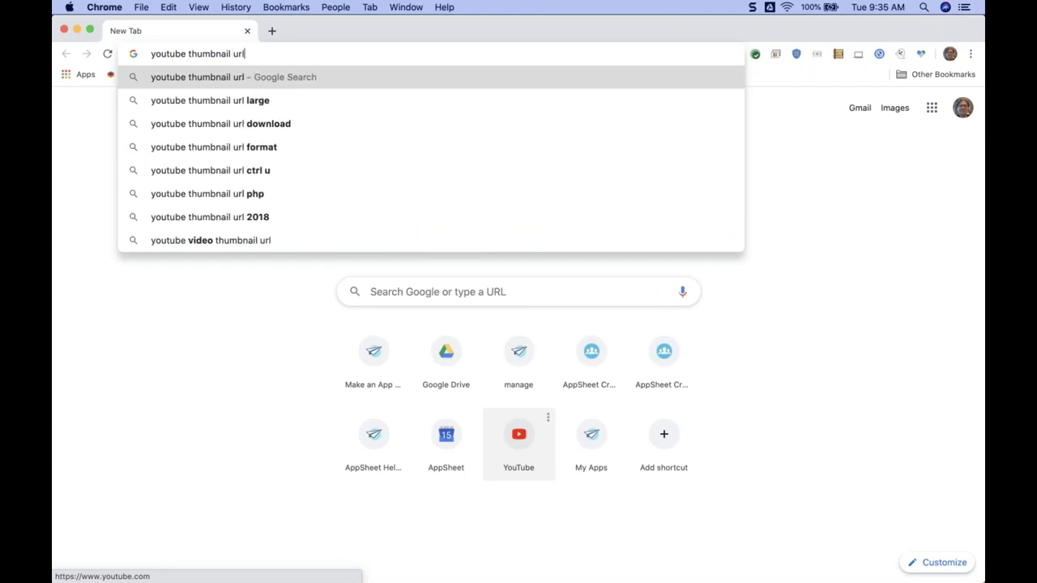
{"action": "key", "text": "Return"}
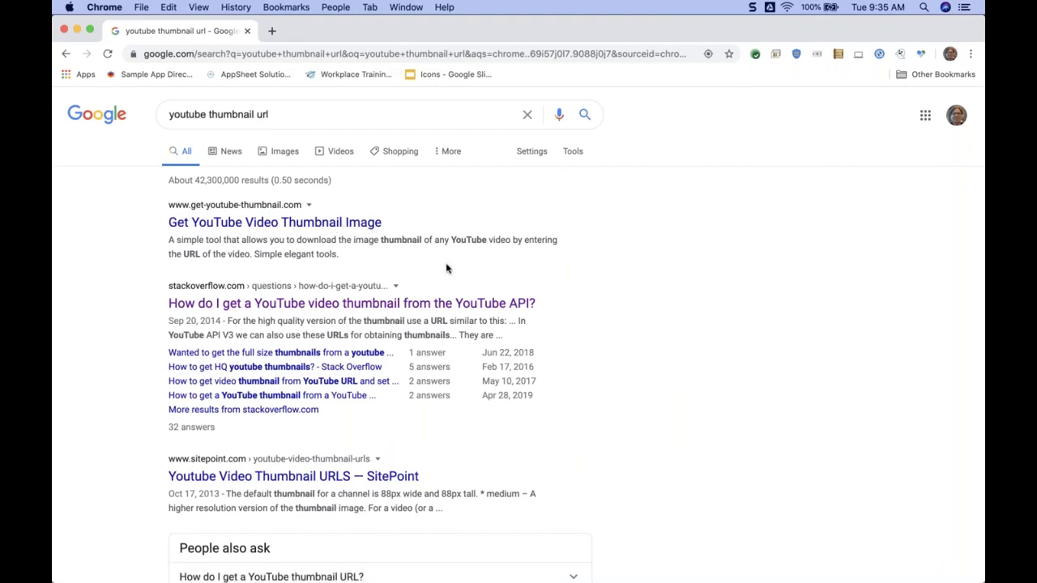
{"action": "key", "text": "super+w"}
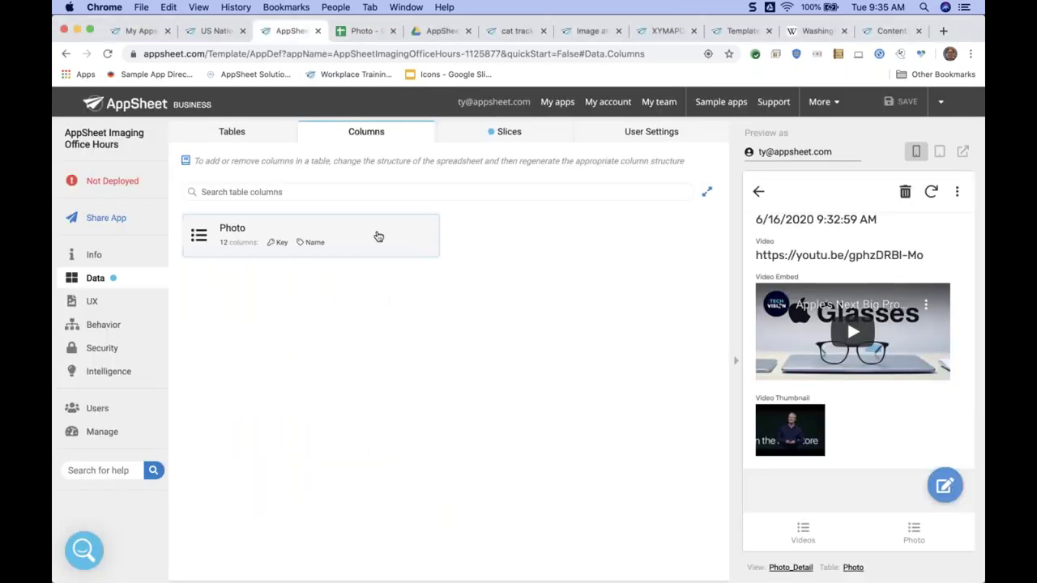
Step: Keep Video Thumbnail as type Thumbnail, inspect its URL formula unchanged, and show the Videos list
{"action": "left_click", "coordinate": [378, 237]}
{"action": "scroll", "coordinate": [292, 312], "scroll_direction": "down", "scroll_amount": 3}
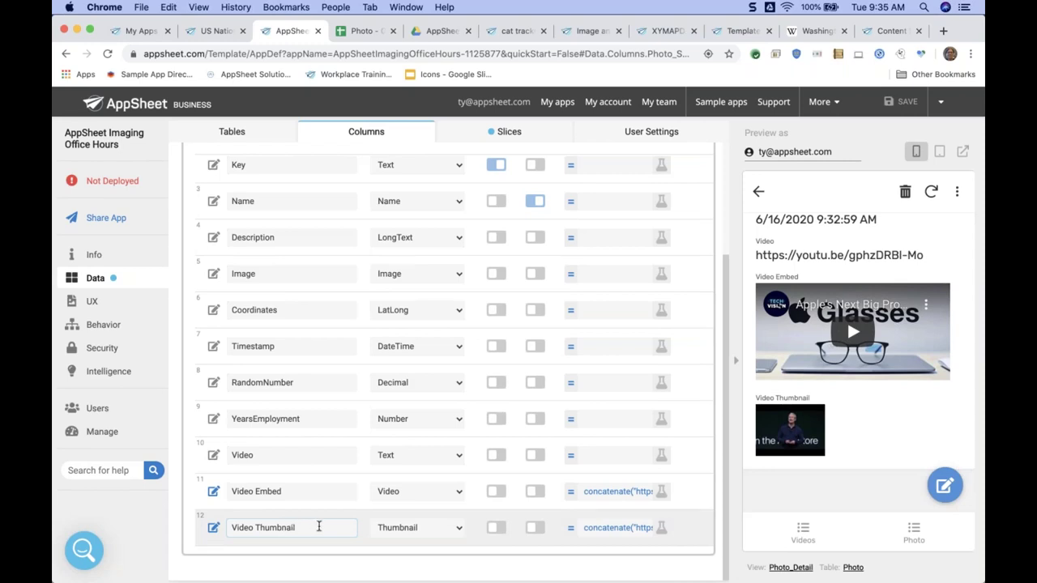
{"action": "left_click", "coordinate": [409, 528]}
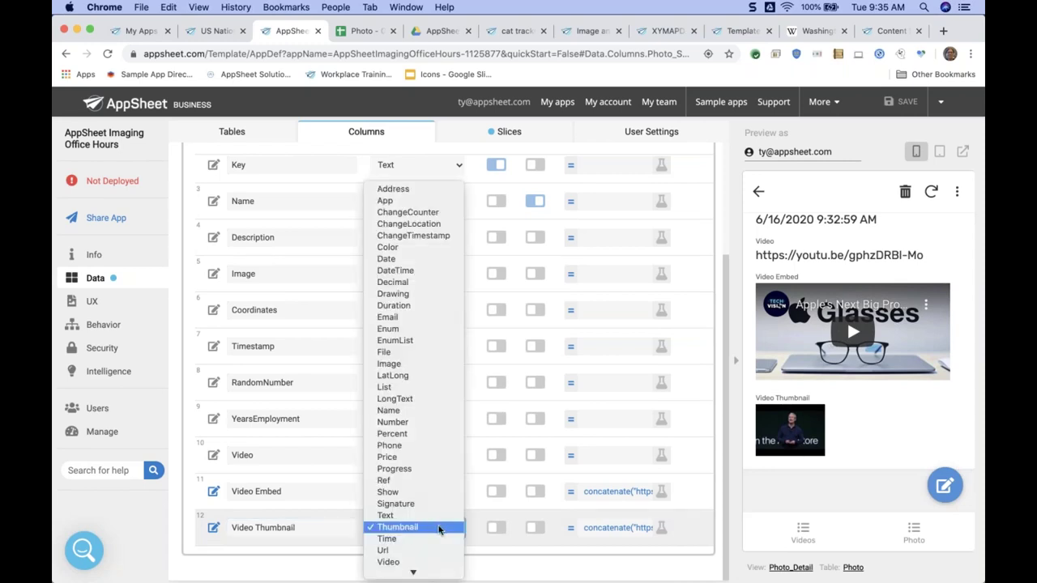
{"action": "left_click", "coordinate": [557, 575]}
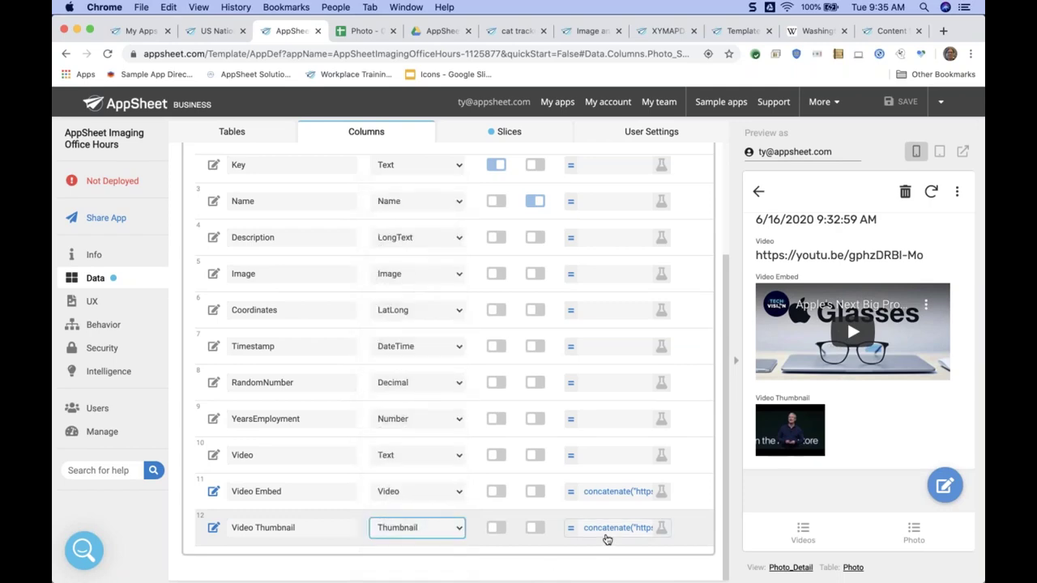
{"action": "left_click", "coordinate": [607, 535]}
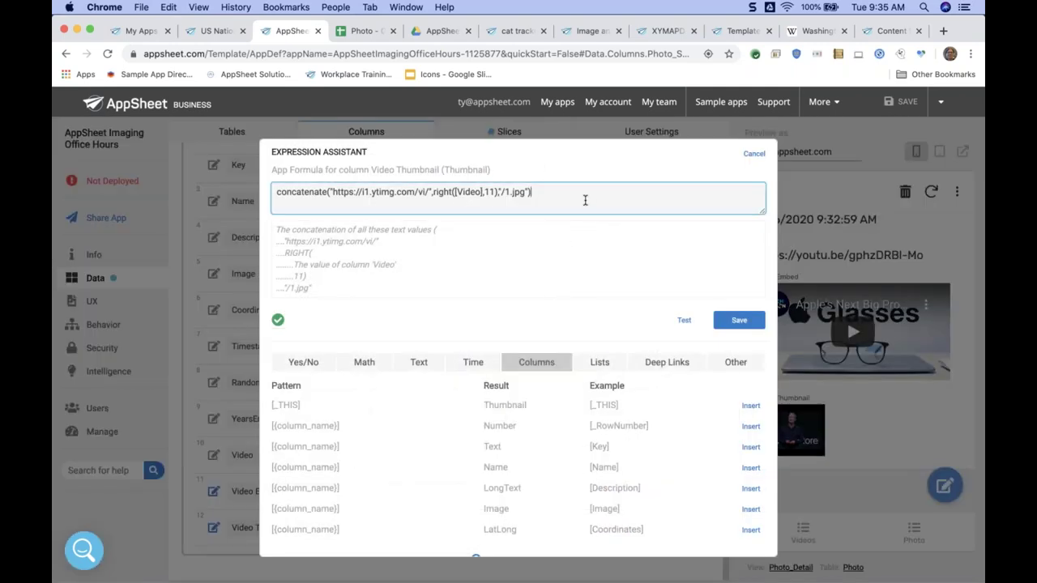
{"action": "left_click_drag", "start_coordinate": [332, 191], "coordinate": [426, 193]}
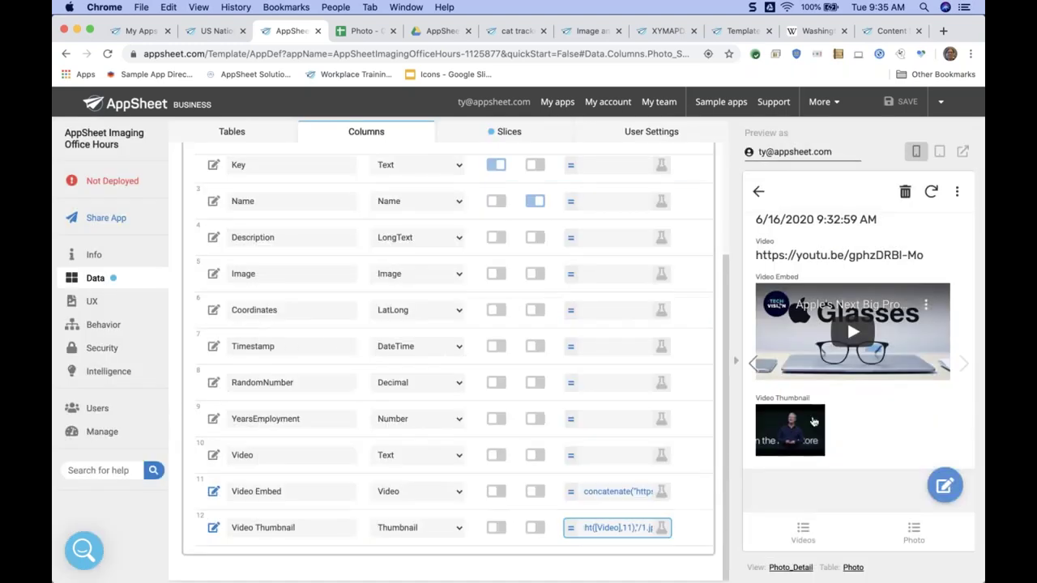
{"action": "left_click", "coordinate": [754, 154]}
{"action": "left_click", "coordinate": [805, 533]}
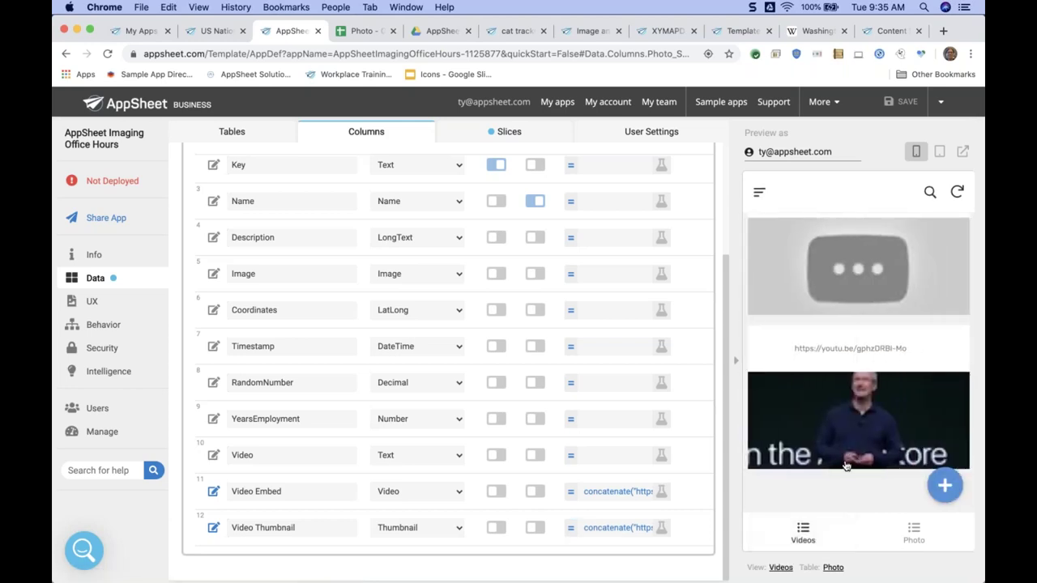
Step: In the Videos view, play and pause the record's embedded video and enlarge its thumbnail
{"action": "left_click", "coordinate": [779, 568]}
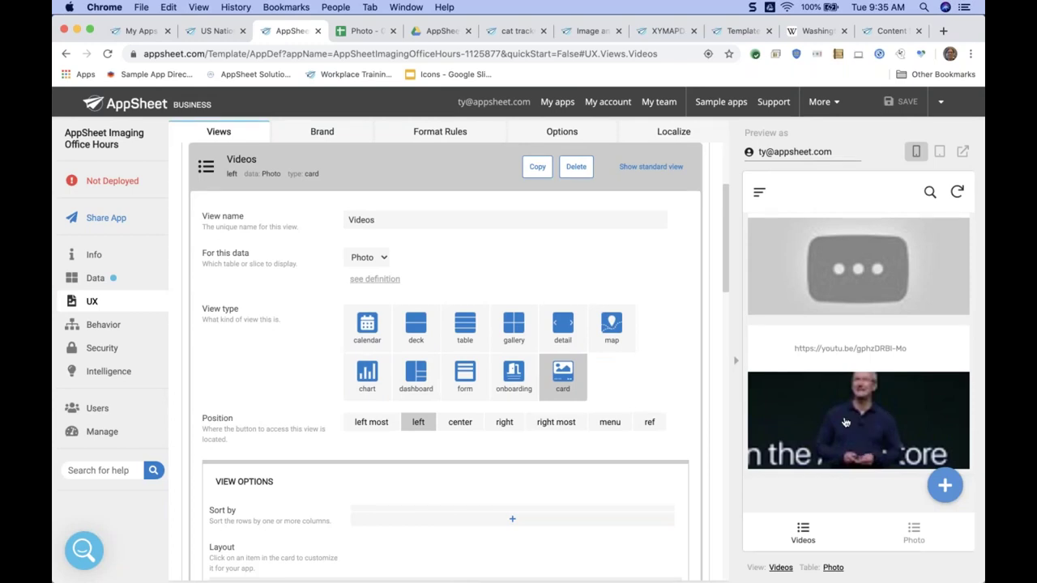
{"action": "left_click", "coordinate": [857, 424]}
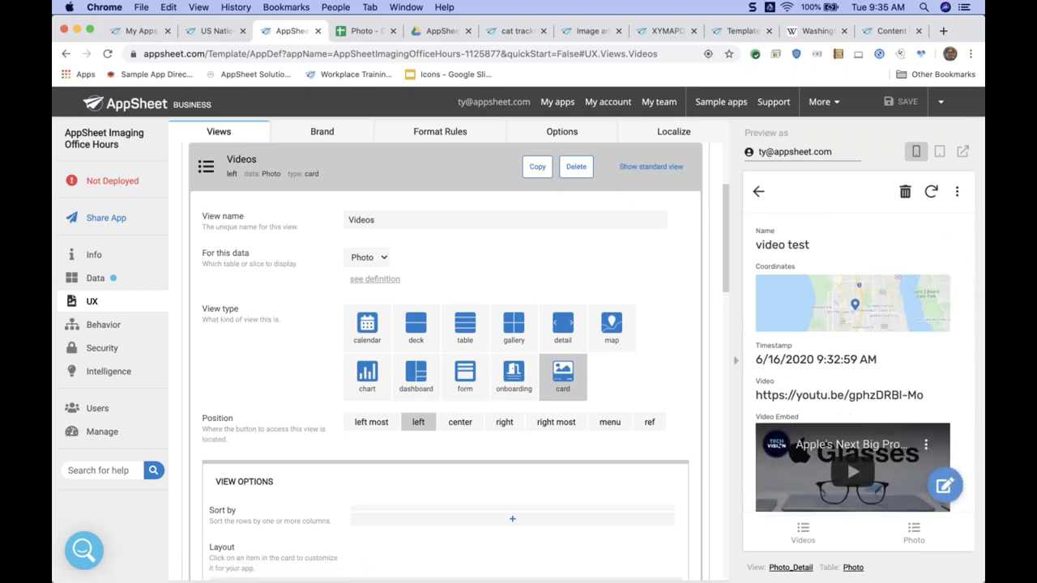
{"action": "scroll", "coordinate": [852, 365], "scroll_direction": "down", "scroll_amount": 2}
{"action": "left_click", "coordinate": [853, 402]}
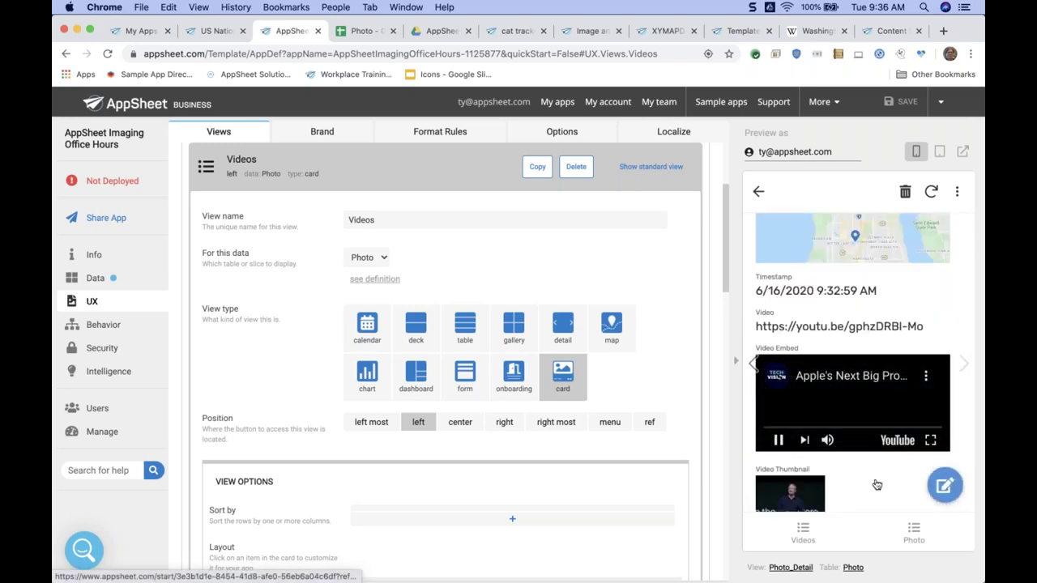
{"action": "left_click", "coordinate": [777, 440]}
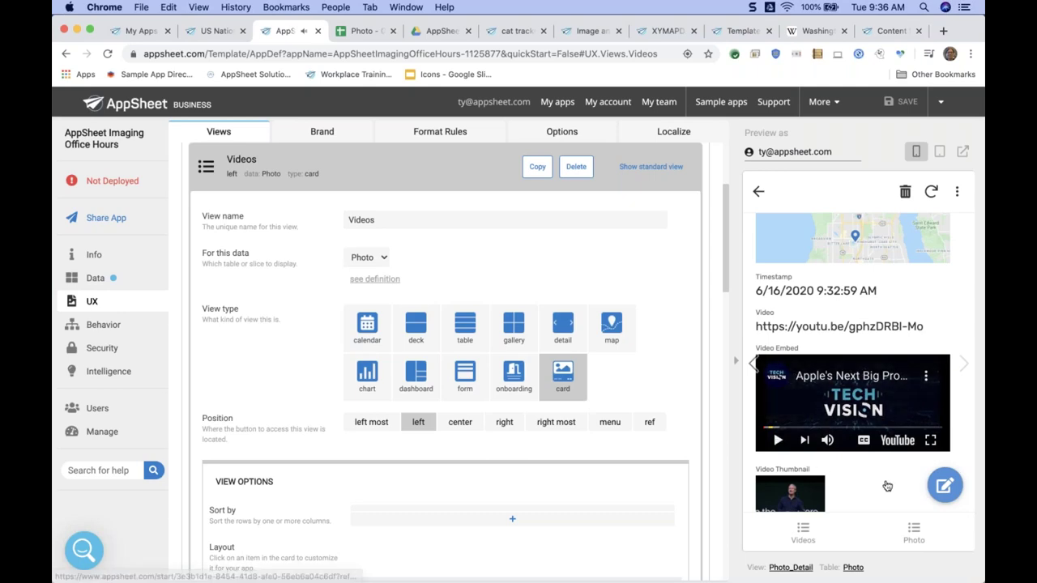
{"action": "left_click", "coordinate": [790, 494]}
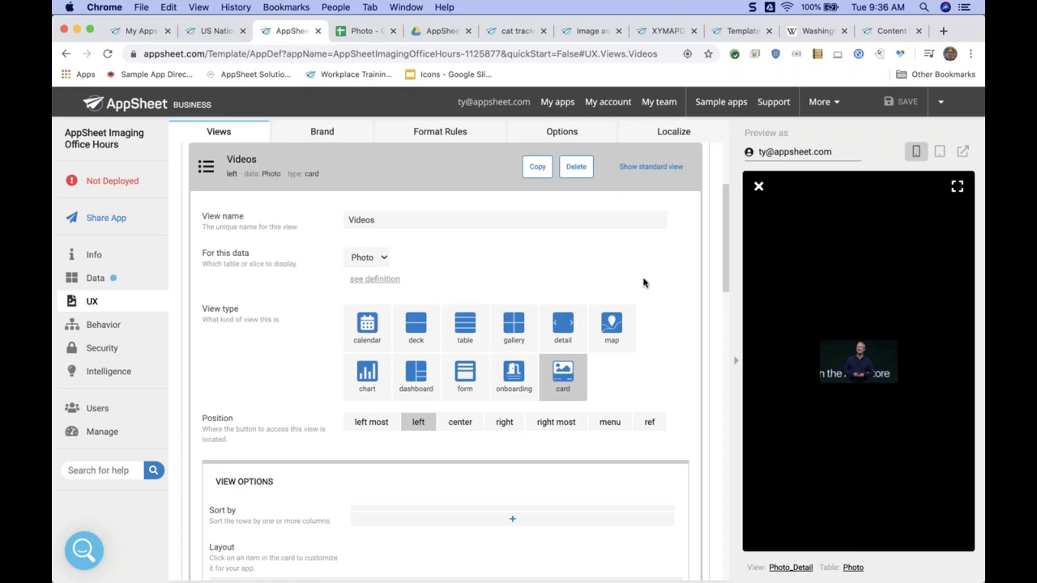
{"action": "left_click", "coordinate": [758, 188]}
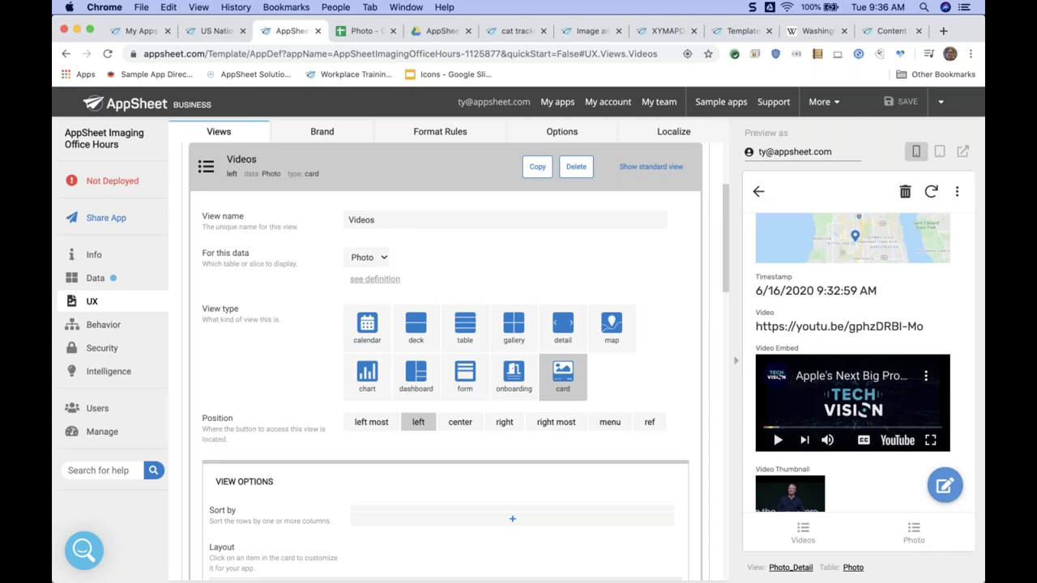
{"action": "left_click", "coordinate": [402, 169]}
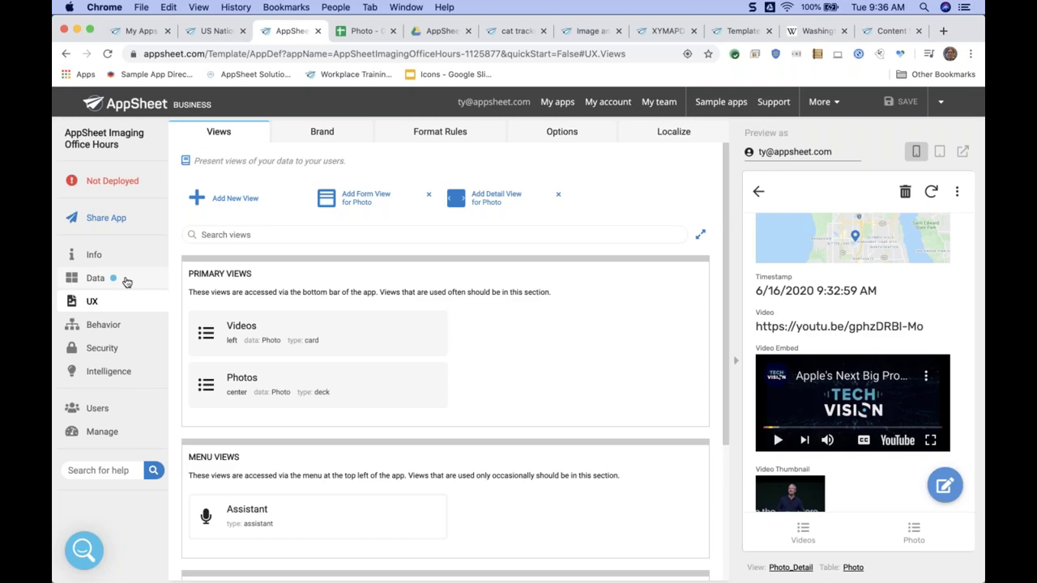
Step: Go to Data with the Photo table collapsed, and enlarge then close the preview thumbnail
{"action": "left_click", "coordinate": [95, 278]}
{"action": "left_click", "coordinate": [360, 280]}
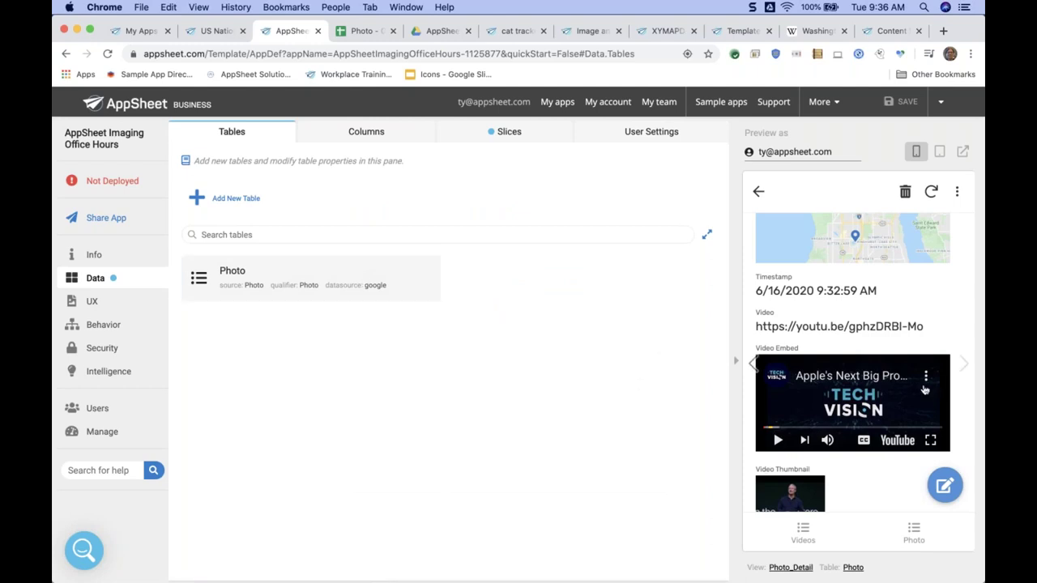
{"action": "left_click", "coordinate": [790, 494]}
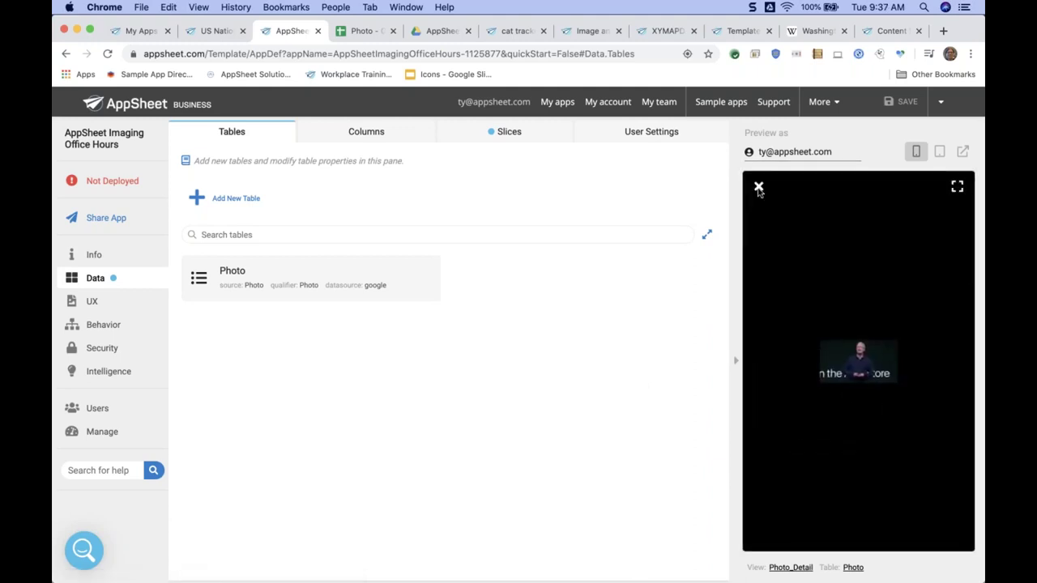
{"action": "left_click", "coordinate": [758, 192]}
Step: Close the Photo spreadsheet's browser tab
{"action": "scroll", "coordinate": [843, 341], "scroll_direction": "down", "scroll_amount": 1}
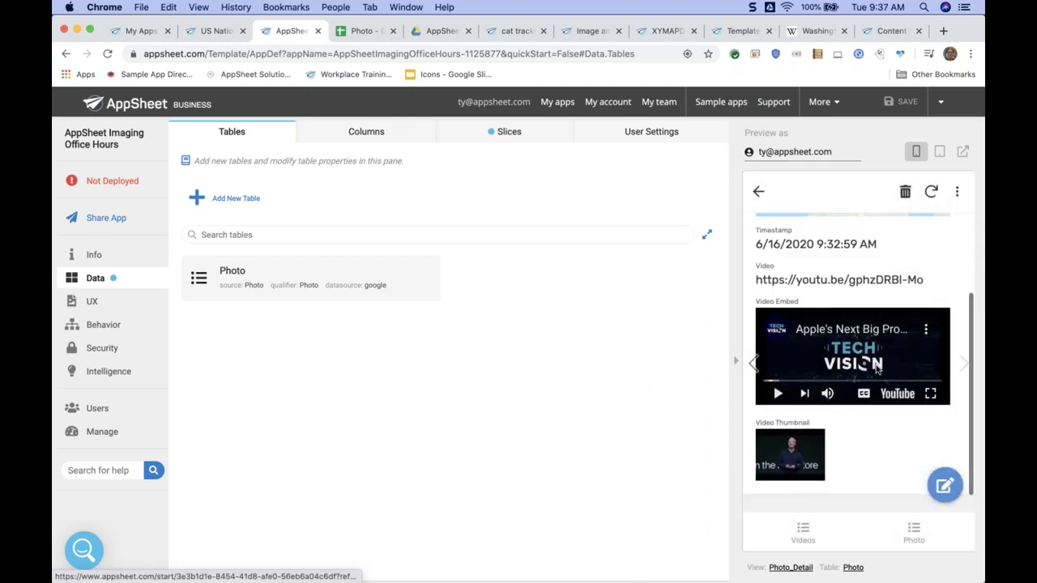
{"action": "scroll", "coordinate": [875, 364], "scroll_direction": "up", "scroll_amount": 3}
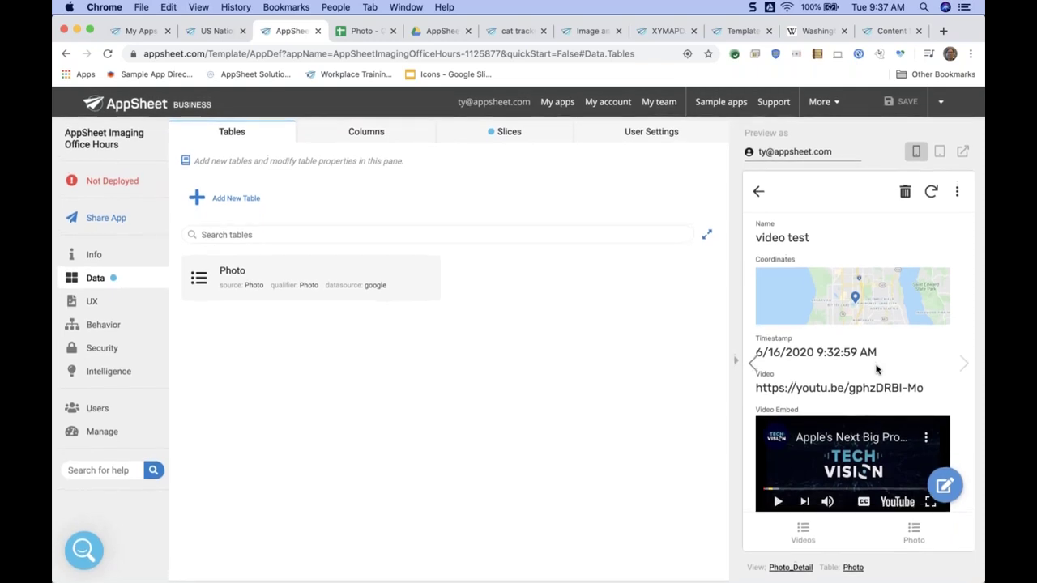
{"action": "scroll", "coordinate": [875, 366], "scroll_direction": "down", "scroll_amount": 1}
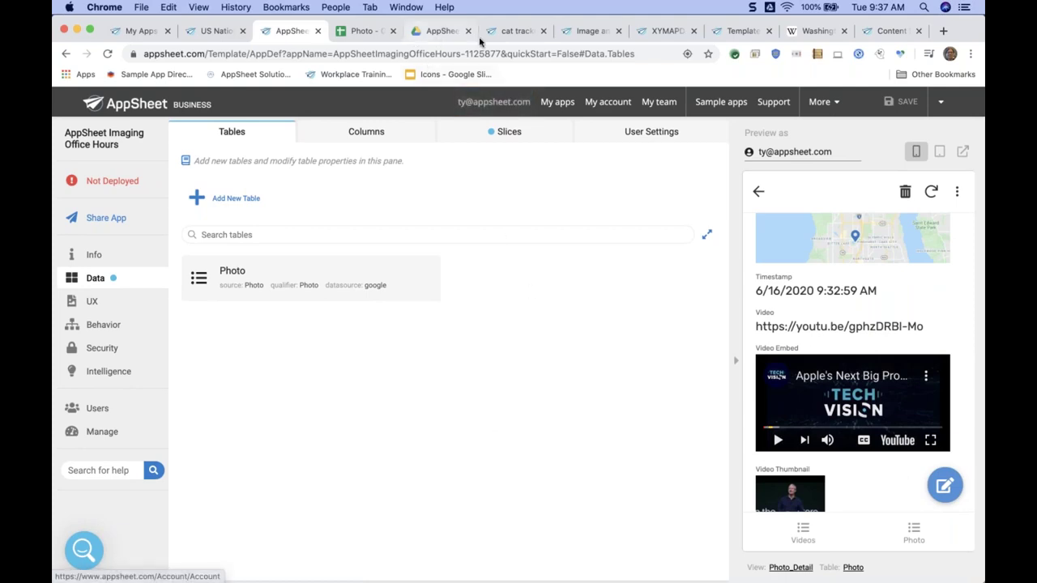
{"action": "left_click", "coordinate": [393, 31]}
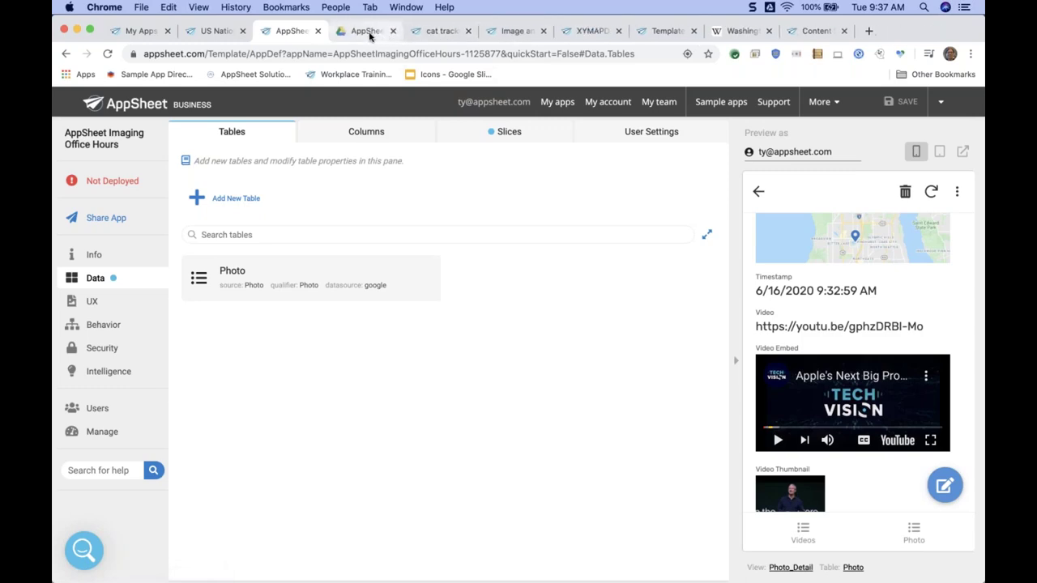
Step: Close the Google Drive folder tab and switch to the cat tracker app's editor
{"action": "left_click", "coordinate": [369, 32]}
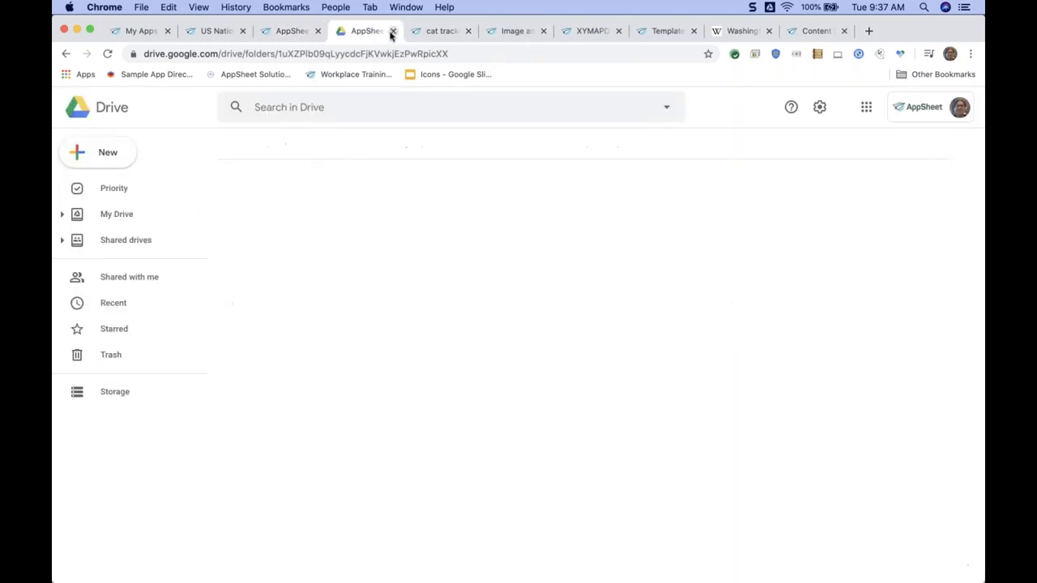
{"action": "left_click", "coordinate": [392, 31]}
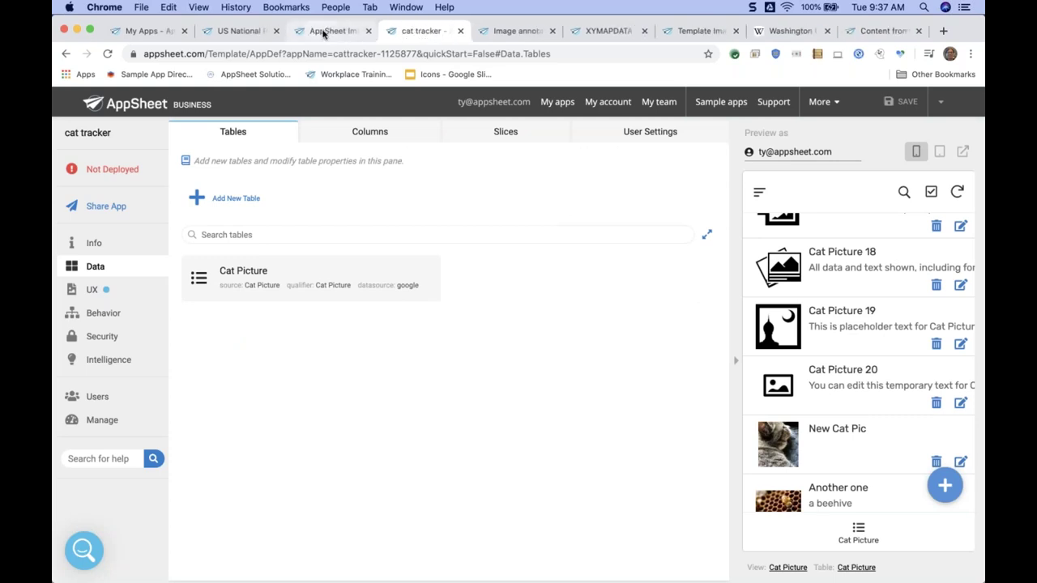
{"action": "left_click", "coordinate": [323, 33]}
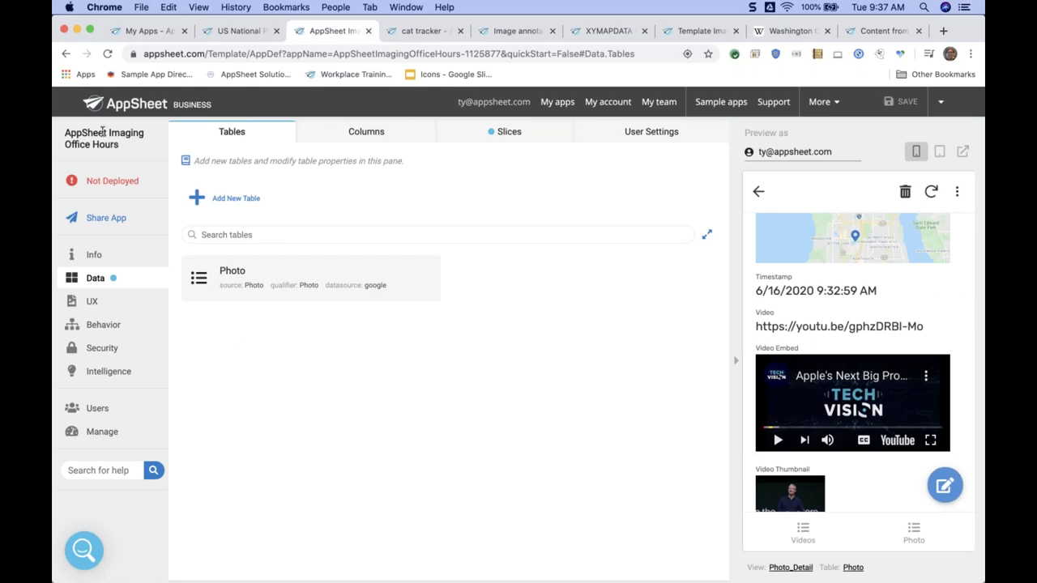
{"action": "left_click", "coordinate": [426, 32]}
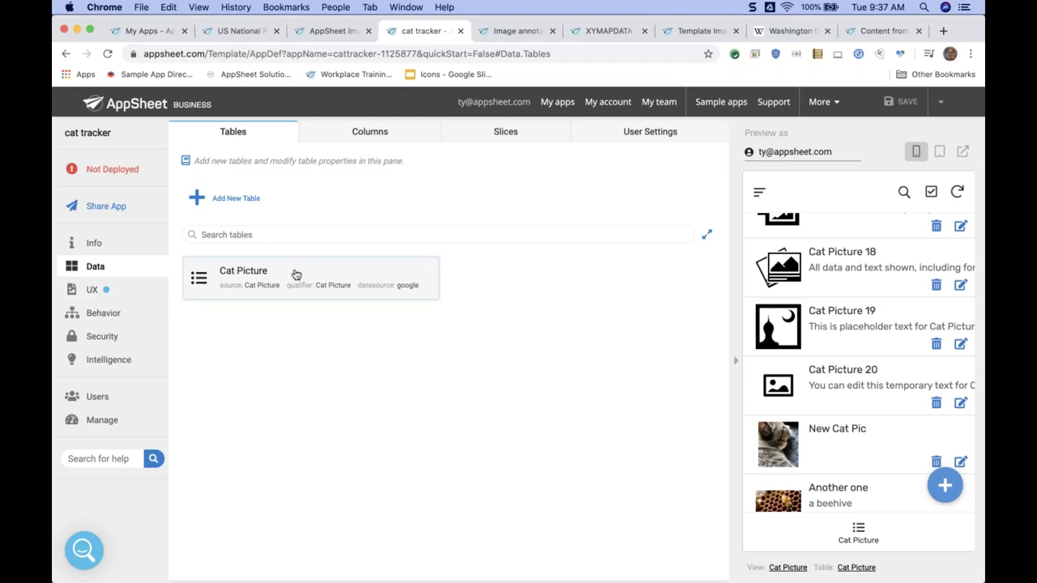
Step: Review the cat tracker's UX Options: Fonts, Forms, and Image upload size set to Default
{"action": "left_click", "coordinate": [138, 290]}
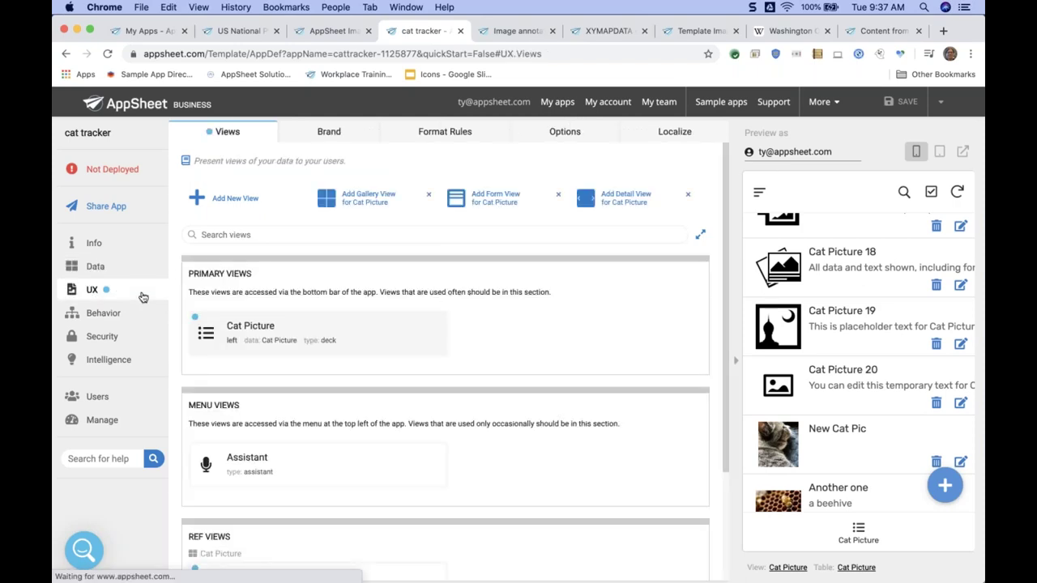
{"action": "left_click", "coordinate": [536, 132]}
{"action": "scroll", "coordinate": [535, 433], "scroll_direction": "down", "scroll_amount": 2}
{"action": "scroll", "coordinate": [535, 433], "scroll_direction": "down", "scroll_amount": 5}
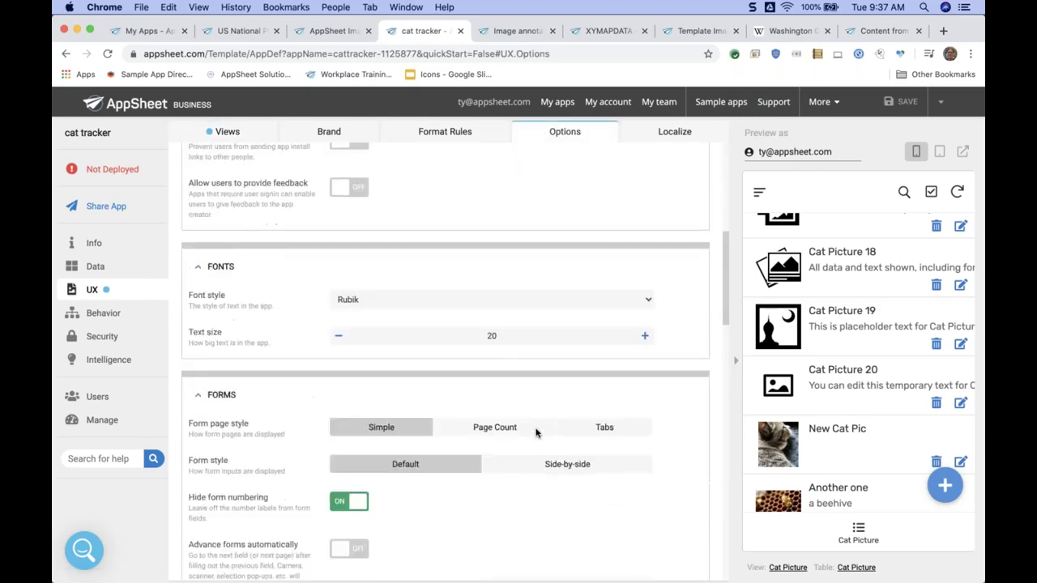
{"action": "scroll", "coordinate": [534, 430], "scroll_direction": "up", "scroll_amount": 1}
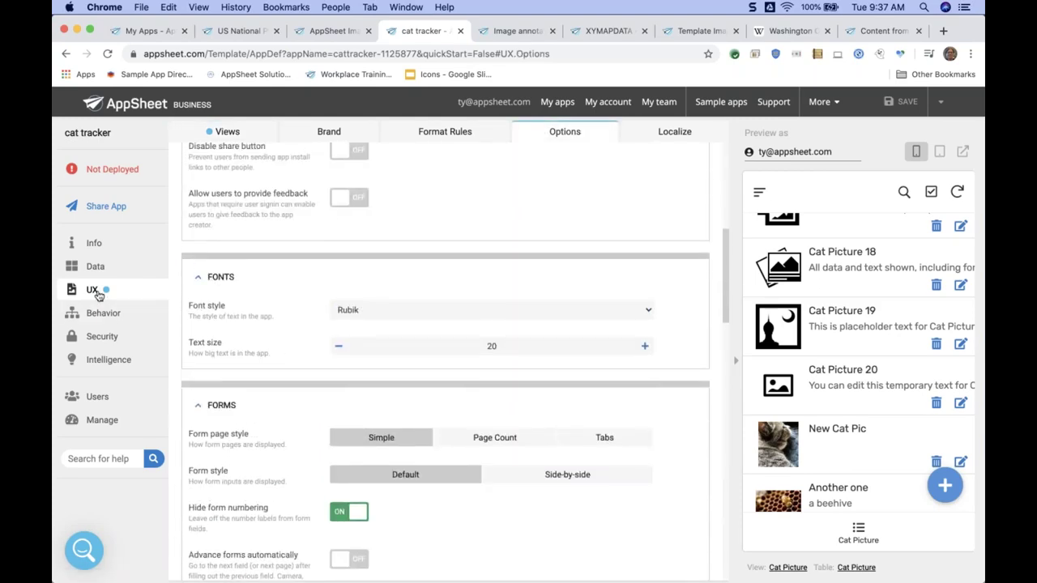
{"action": "scroll", "coordinate": [100, 296], "scroll_direction": "up", "scroll_amount": 5}
{"action": "scroll", "coordinate": [100, 295], "scroll_direction": "down", "scroll_amount": 5}
{"action": "scroll", "coordinate": [577, 133], "scroll_direction": "up", "scroll_amount": 5}
{"action": "scroll", "coordinate": [576, 134], "scroll_direction": "down", "scroll_amount": 5}
{"action": "scroll", "coordinate": [428, 285], "scroll_direction": "down", "scroll_amount": 10}
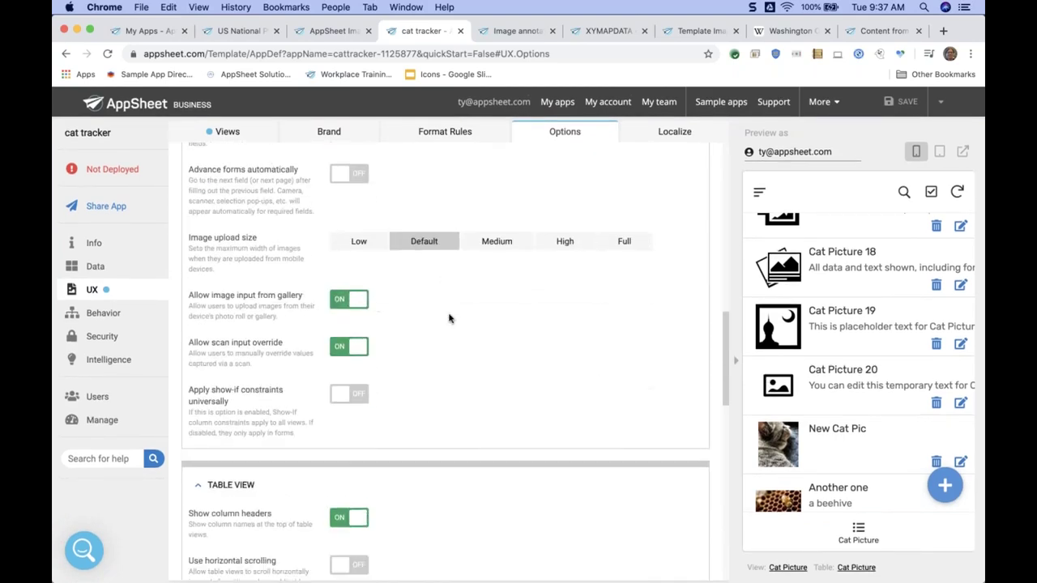
{"action": "scroll", "coordinate": [448, 318], "scroll_direction": "up", "scroll_amount": 2}
{"action": "scroll", "coordinate": [448, 318], "scroll_direction": "up", "scroll_amount": 5}
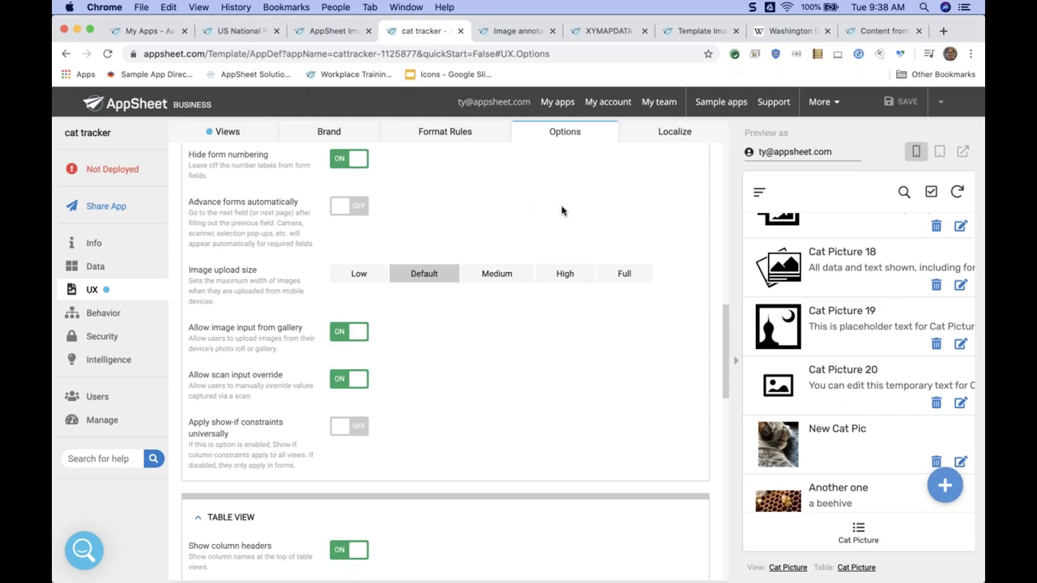
Step: Open the Google Drive folder containing the Photo table's source spreadsheet
{"action": "left_click", "coordinate": [319, 34]}
{"action": "left_click", "coordinate": [292, 275]}
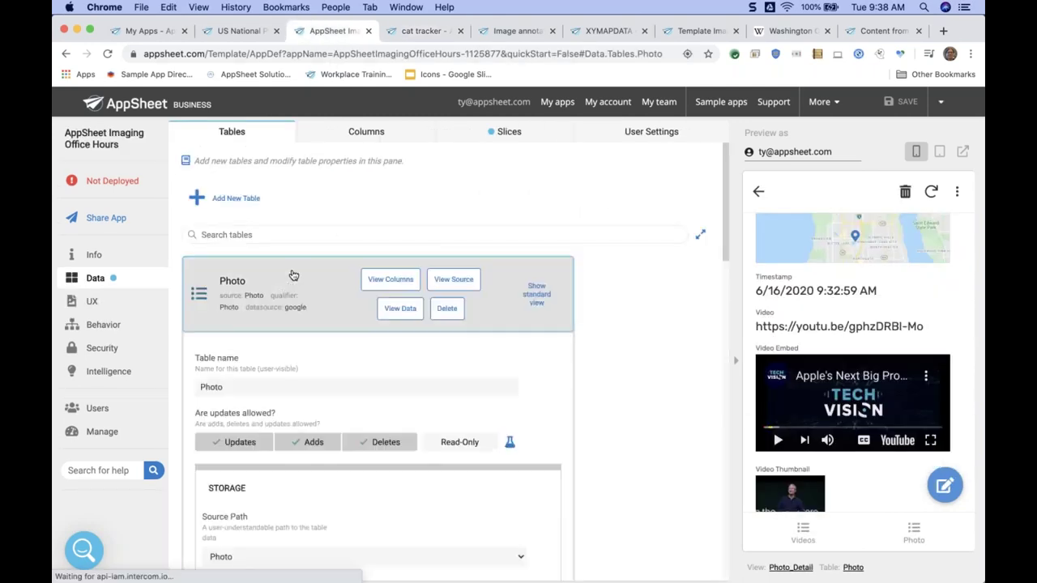
{"action": "left_click", "coordinate": [502, 169]}
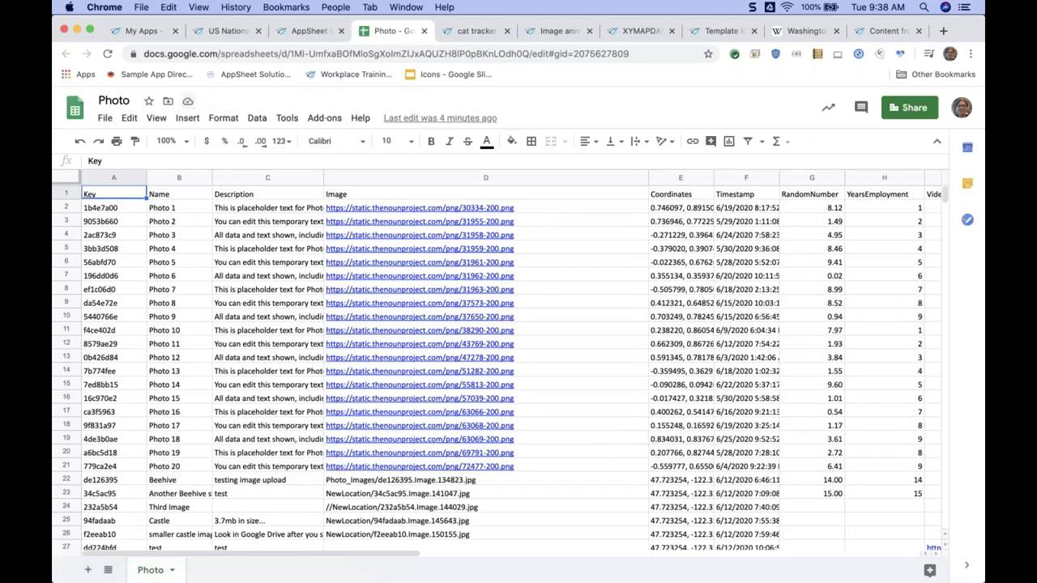
{"action": "left_click", "coordinate": [167, 101]}
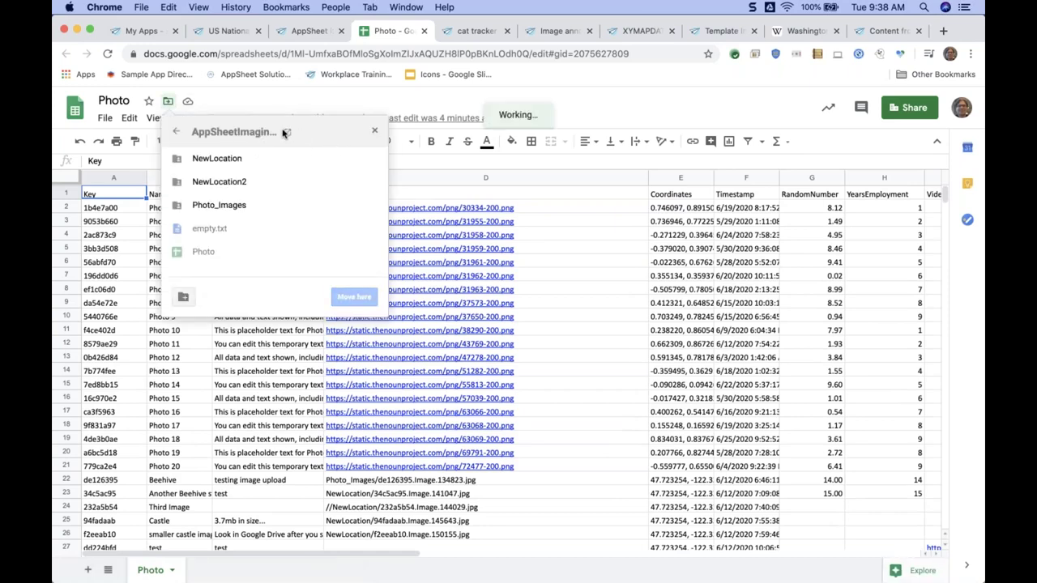
{"action": "left_click", "coordinate": [285, 132]}
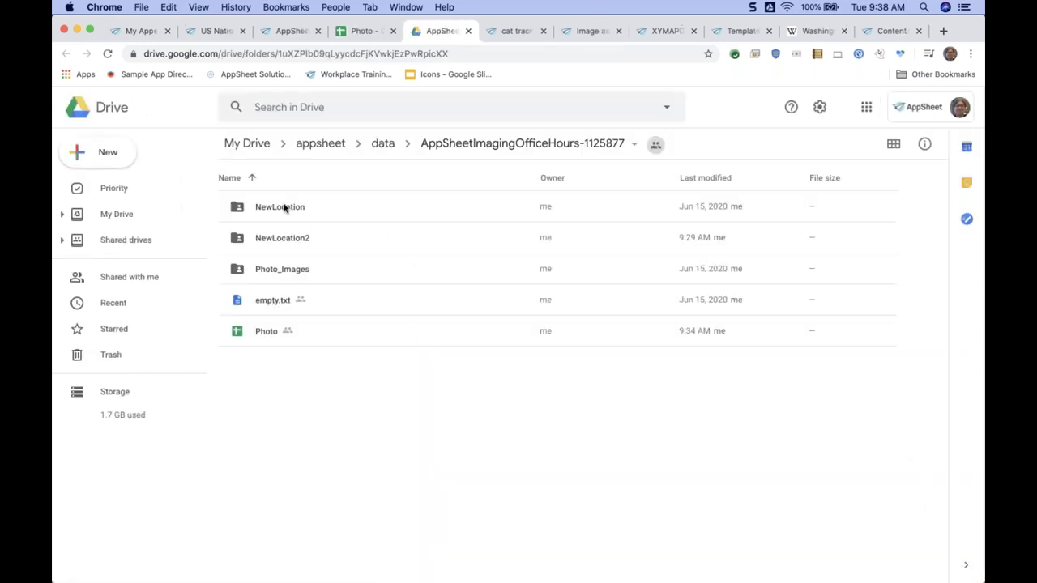
Step: Open the NewLocation folder and review its four images: 118 KB, 4 MB, 71 KB, 194 KB
{"action": "double_click", "coordinate": [283, 207]}
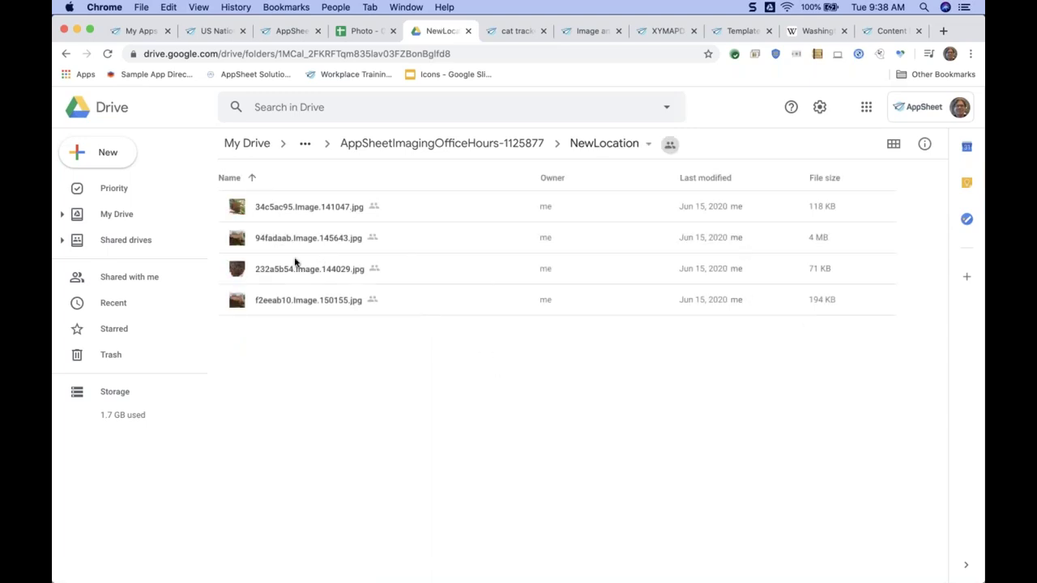
{"action": "scroll", "coordinate": [287, 270], "scroll_direction": "up", "scroll_amount": 5, "text": "ctrl"}
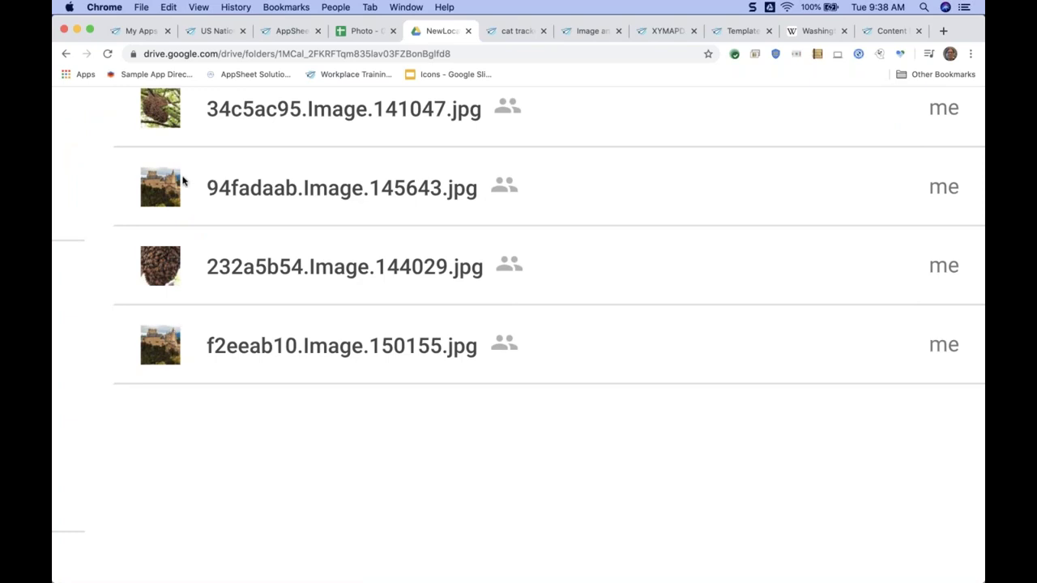
{"action": "scroll", "coordinate": [521, 215], "scroll_direction": "down", "scroll_amount": 5, "text": "ctrl"}
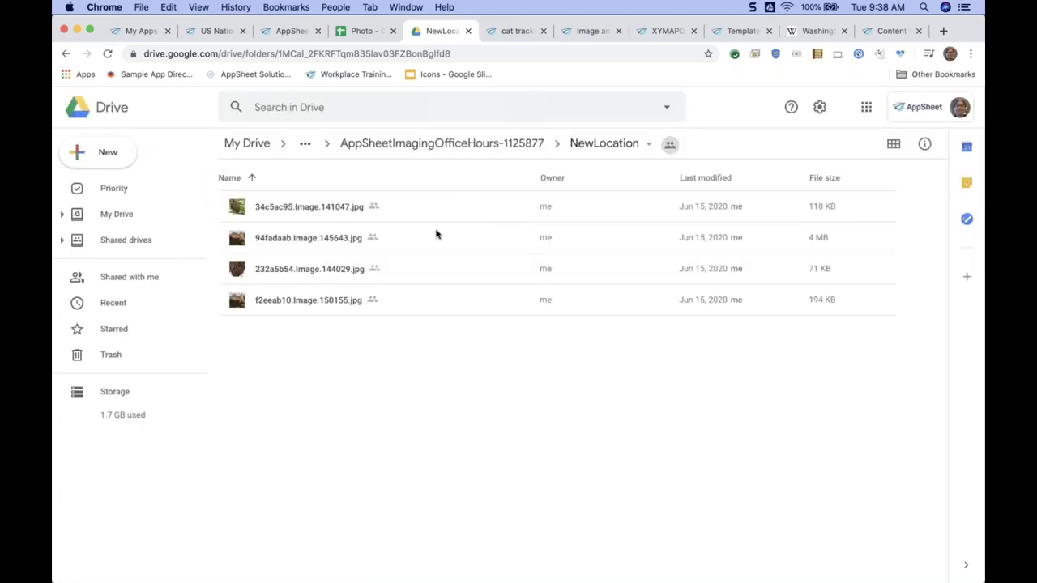
{"action": "left_click", "coordinate": [807, 237]}
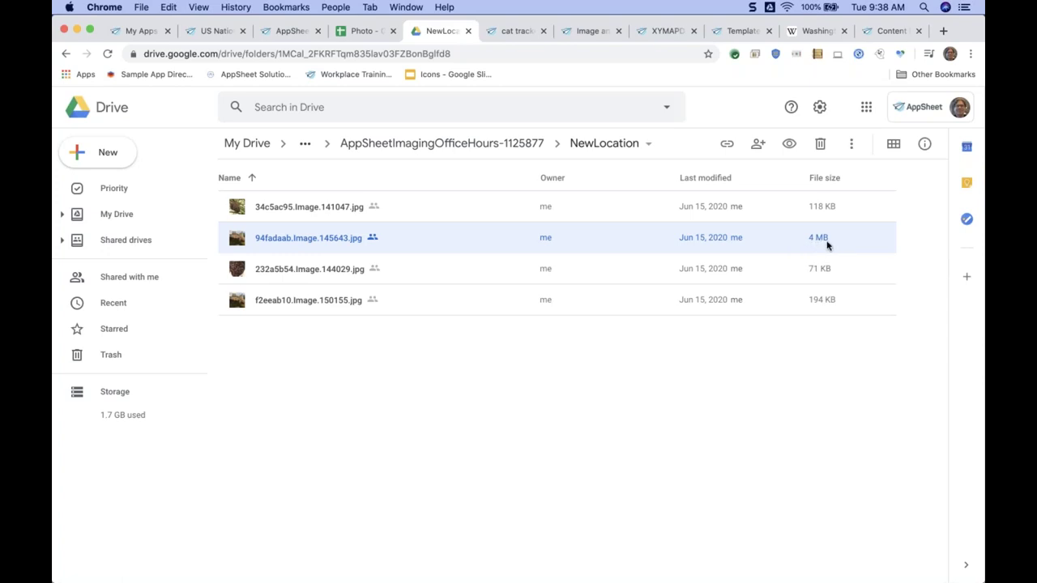
{"action": "left_click", "coordinate": [782, 392]}
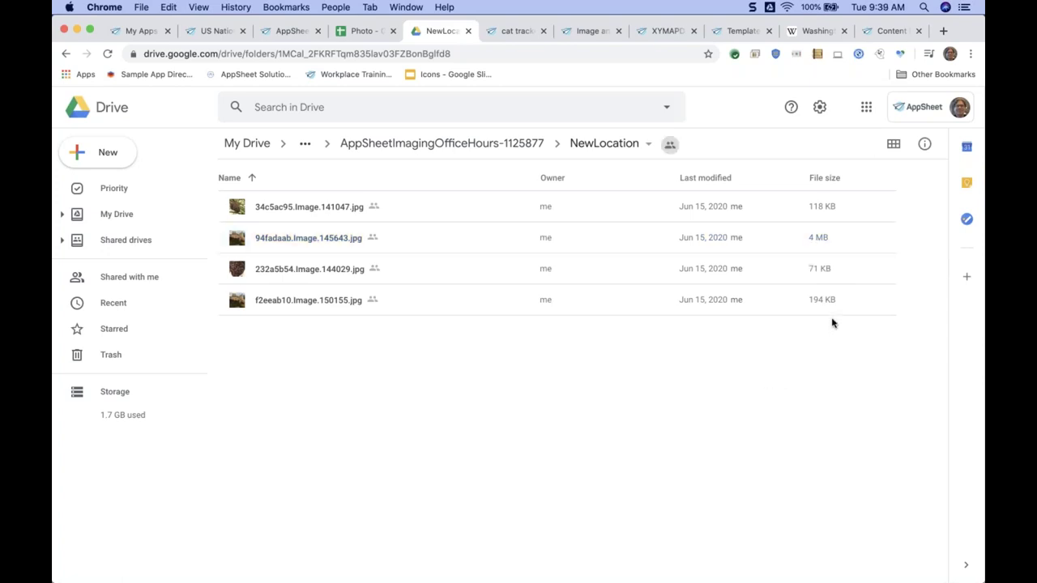
{"action": "mouse_move", "coordinate": [824, 302]}
{"action": "scroll", "coordinate": [825, 304], "scroll_direction": "up", "scroll_amount": 5}
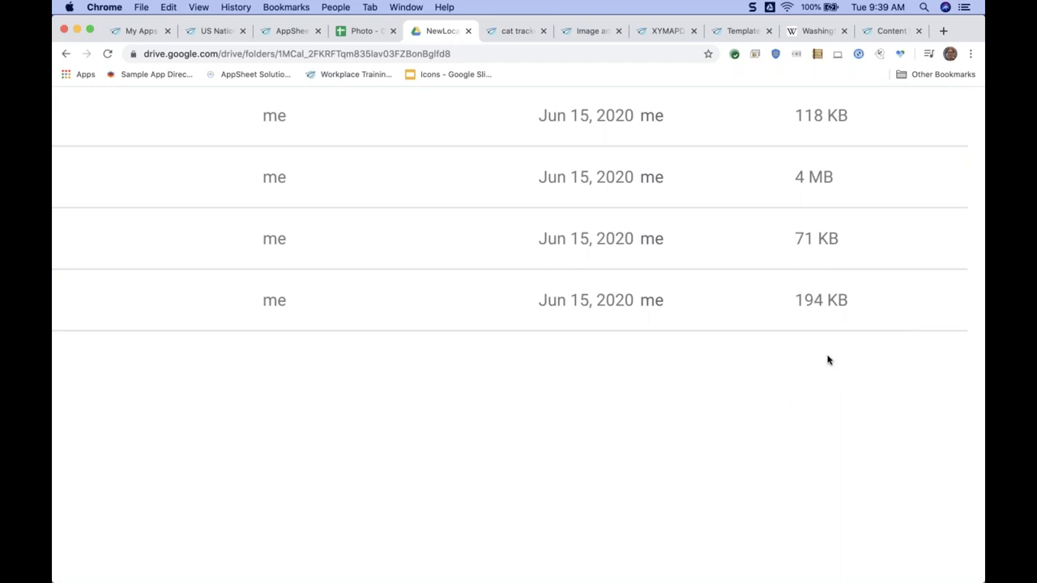
{"action": "scroll", "coordinate": [828, 361], "scroll_direction": "down", "scroll_amount": 5}
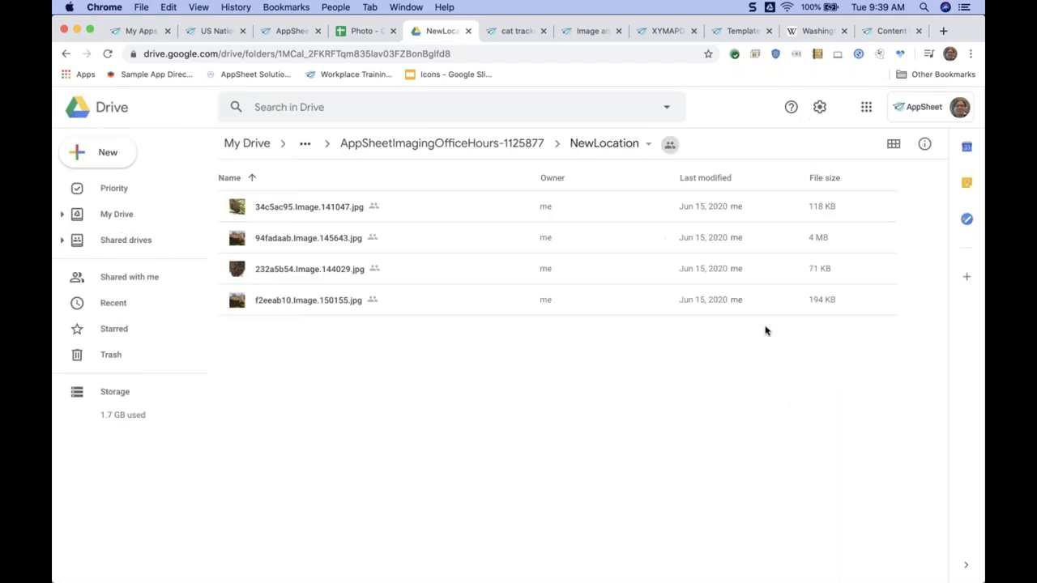
Step: In the cat tracker app, keep Google File Storage Bucket as the Cat Picture table's image store
{"action": "left_click", "coordinate": [497, 33]}
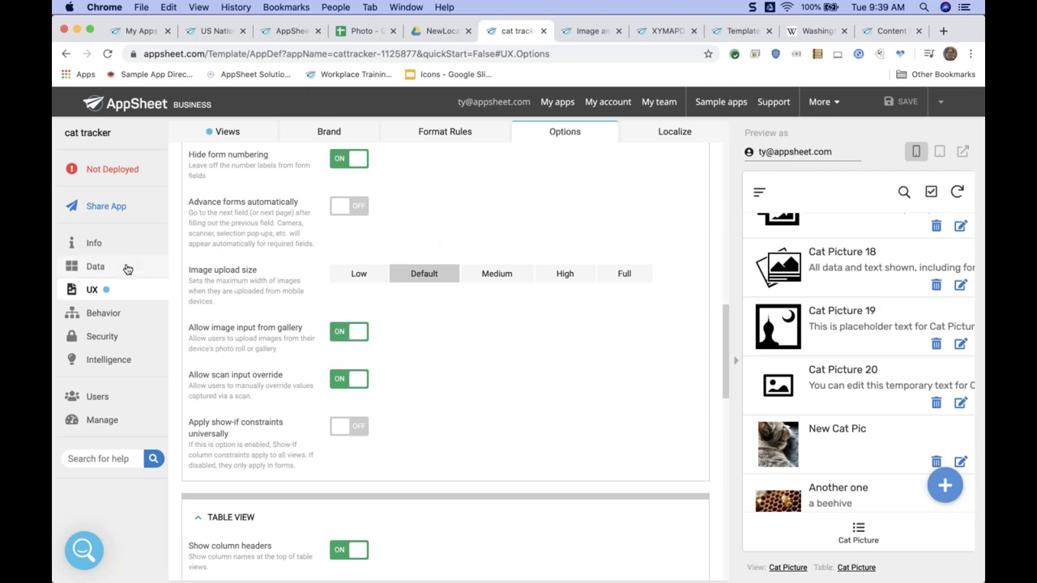
{"action": "left_click", "coordinate": [127, 269]}
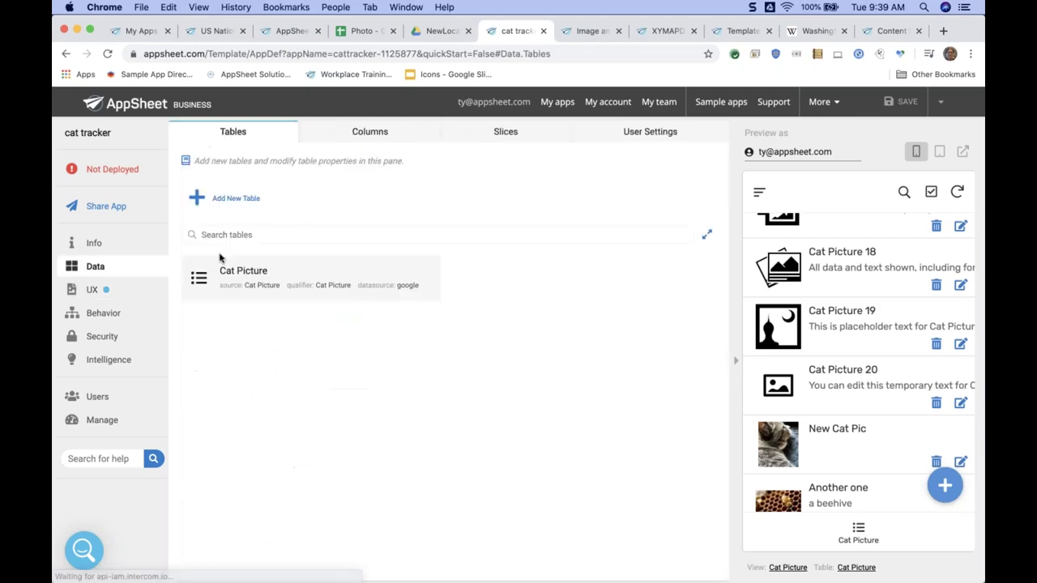
{"action": "left_click", "coordinate": [296, 269]}
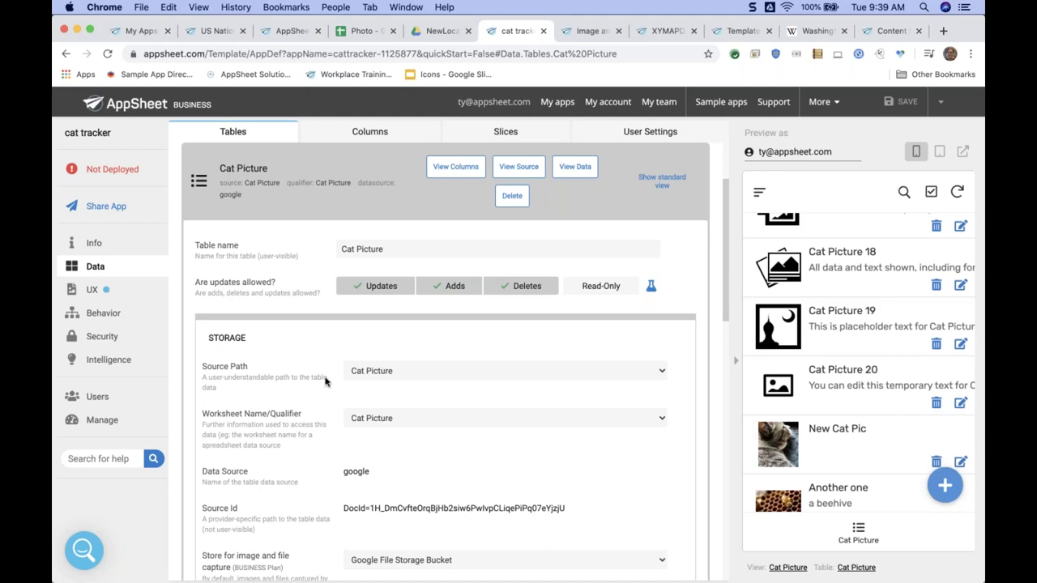
{"action": "scroll", "coordinate": [225, 475], "scroll_direction": "down", "scroll_amount": 3}
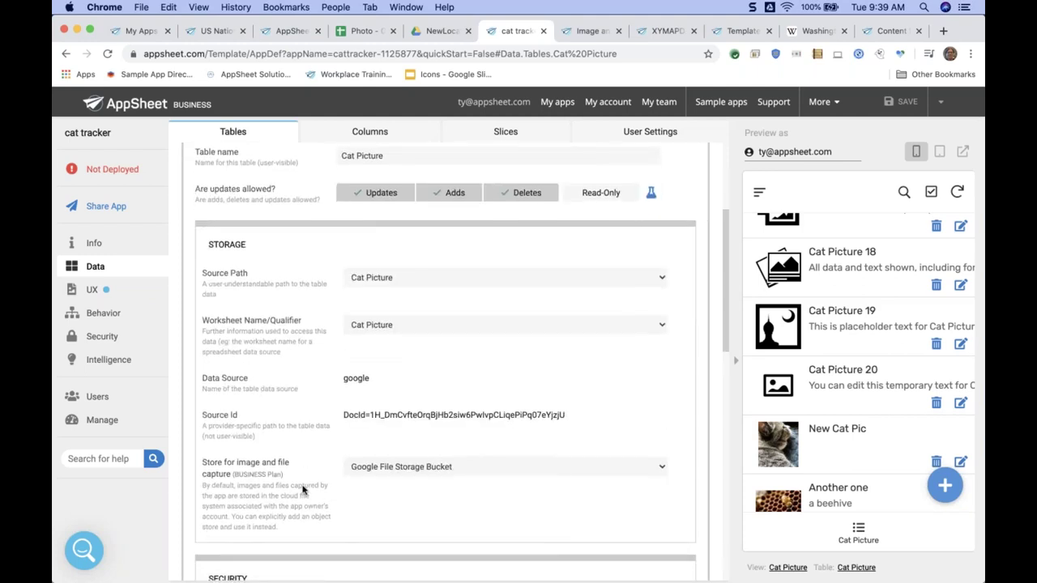
{"action": "left_click", "coordinate": [377, 468]}
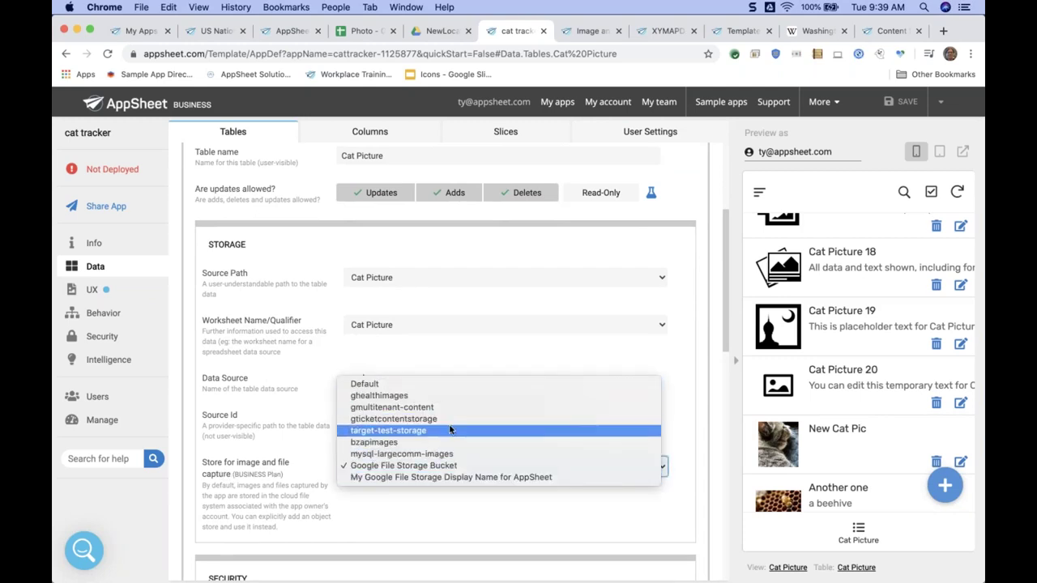
{"action": "left_click", "coordinate": [460, 508]}
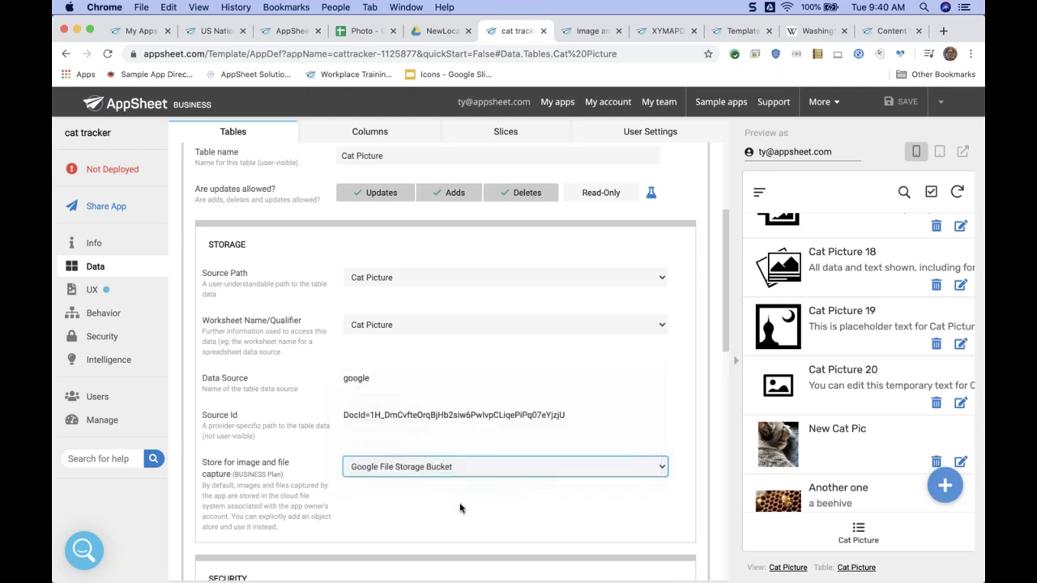
{"action": "scroll", "coordinate": [846, 428], "scroll_direction": "down", "scroll_amount": 2}
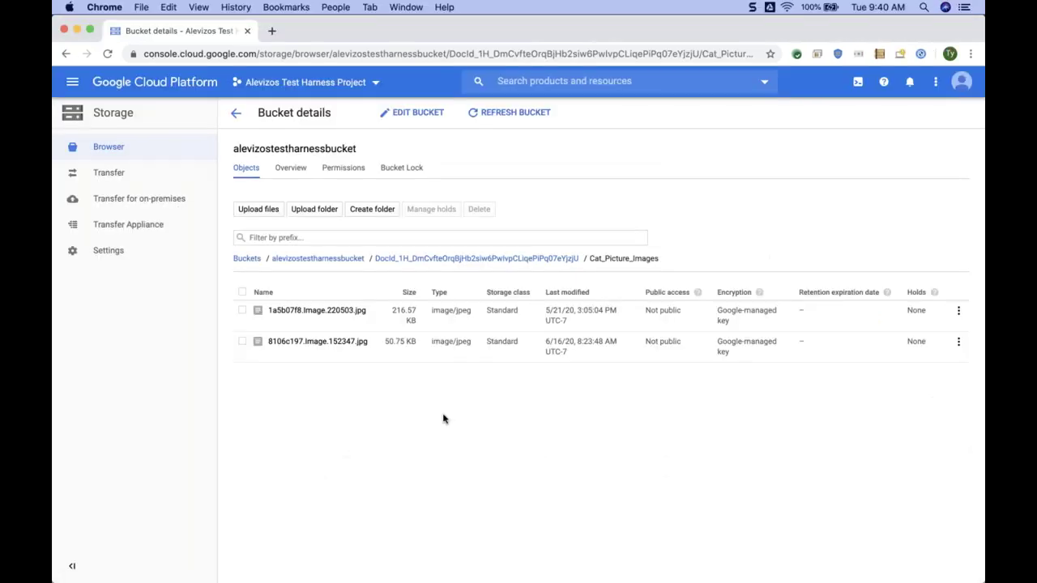
Step: View object details for both Cat_Picture_Images files, including 8106c197.Image.152347.jpg, then return to AppSheet
{"action": "left_click", "coordinate": [327, 317]}
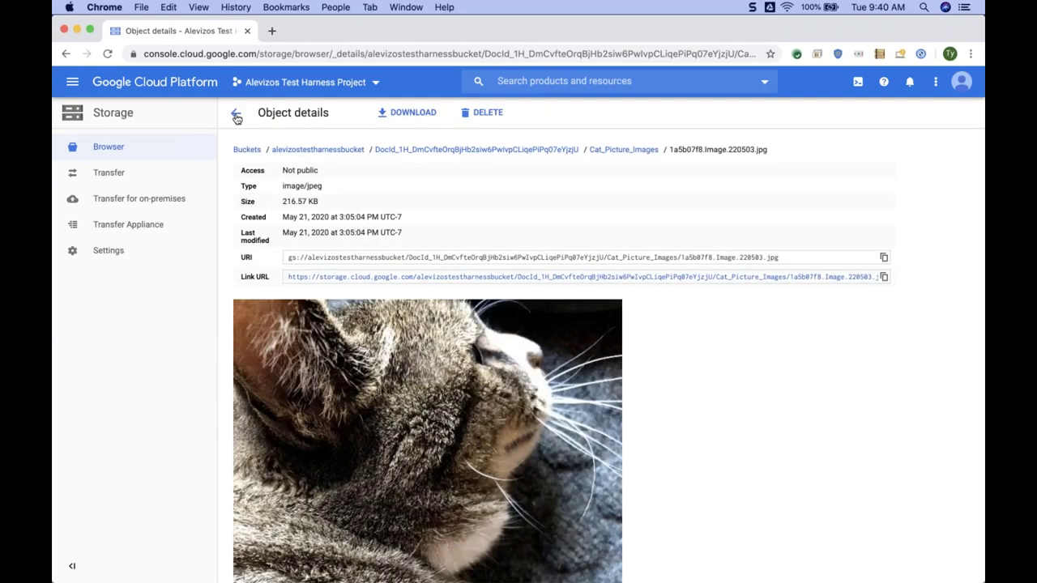
{"action": "left_click", "coordinate": [237, 117]}
{"action": "left_click", "coordinate": [284, 347]}
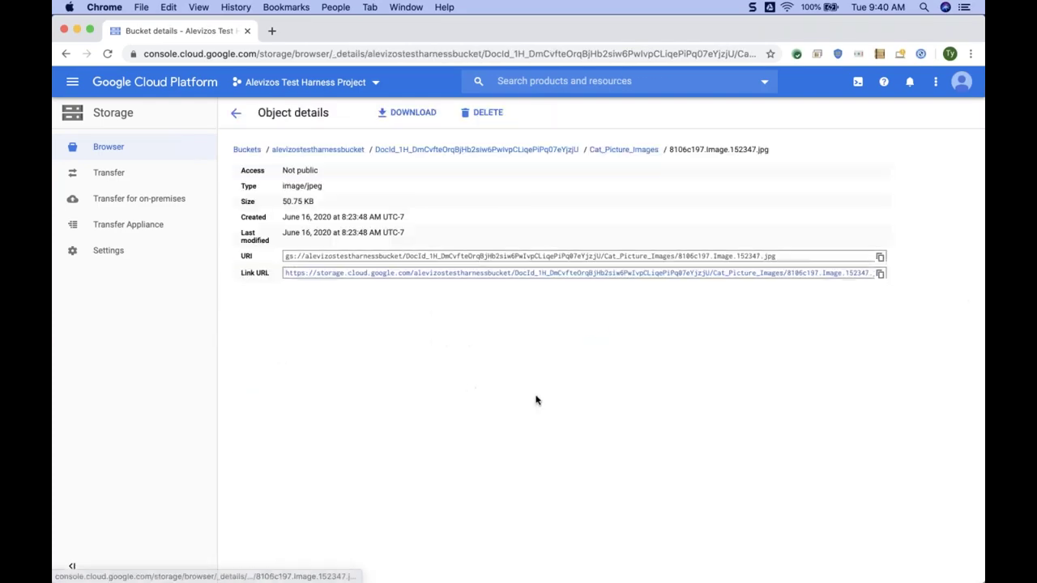
{"action": "left_click", "coordinate": [236, 113]}
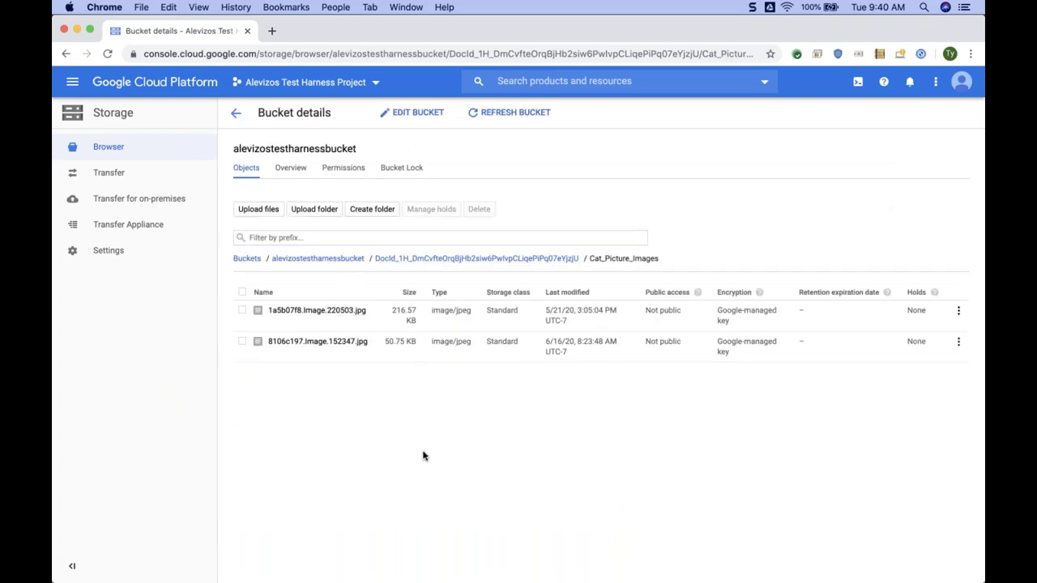
{"action": "key", "text": "super+grave"}
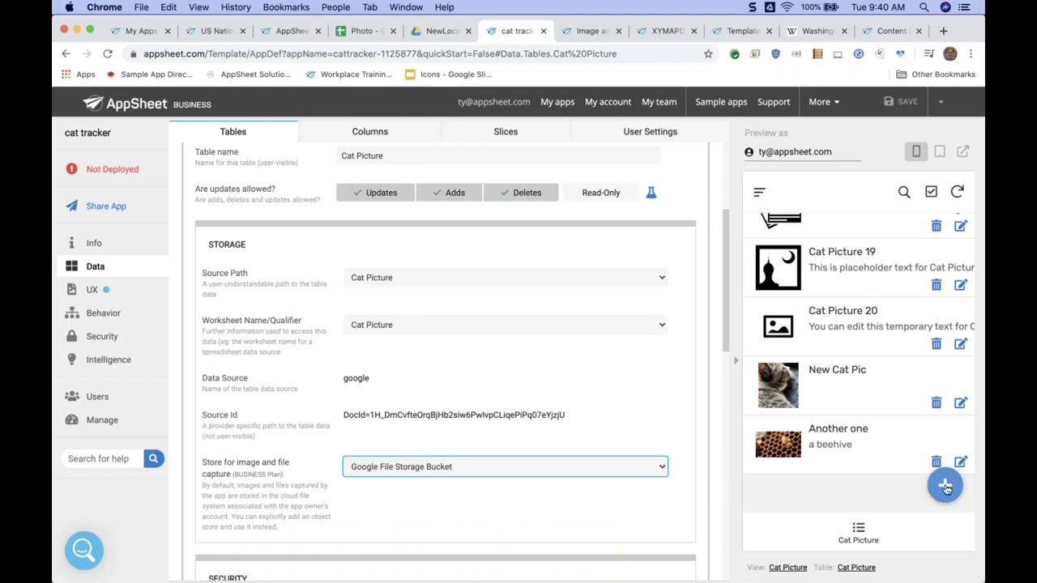
Step: Add and save a Cat Picture record named 'third pic' with bark.jpg as its image
{"action": "left_click", "coordinate": [945, 487]}
{"action": "type", "text": "thir"}
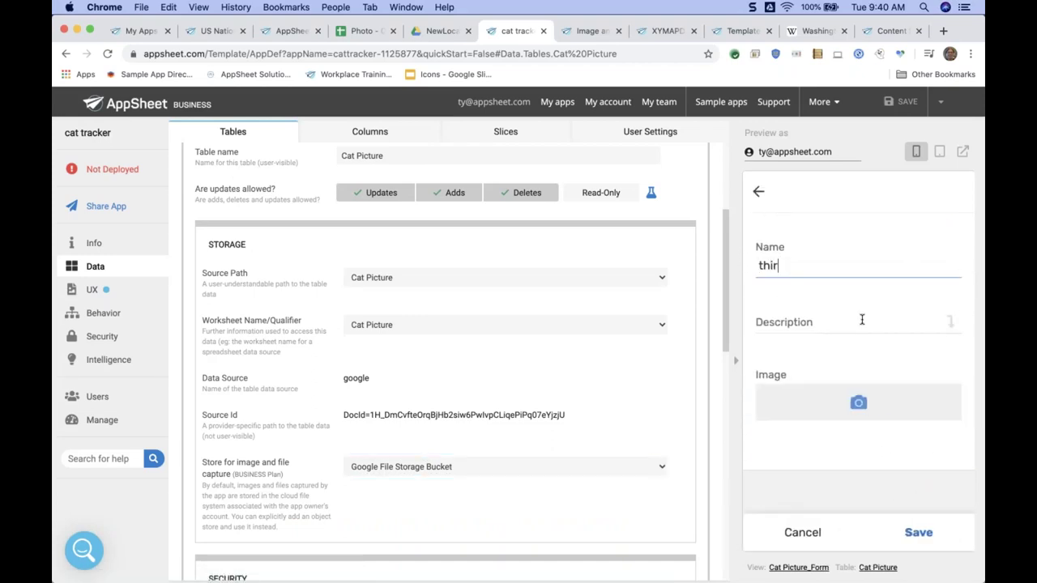
{"action": "type", "text": "d pic"}
{"action": "left_click", "coordinate": [858, 403]}
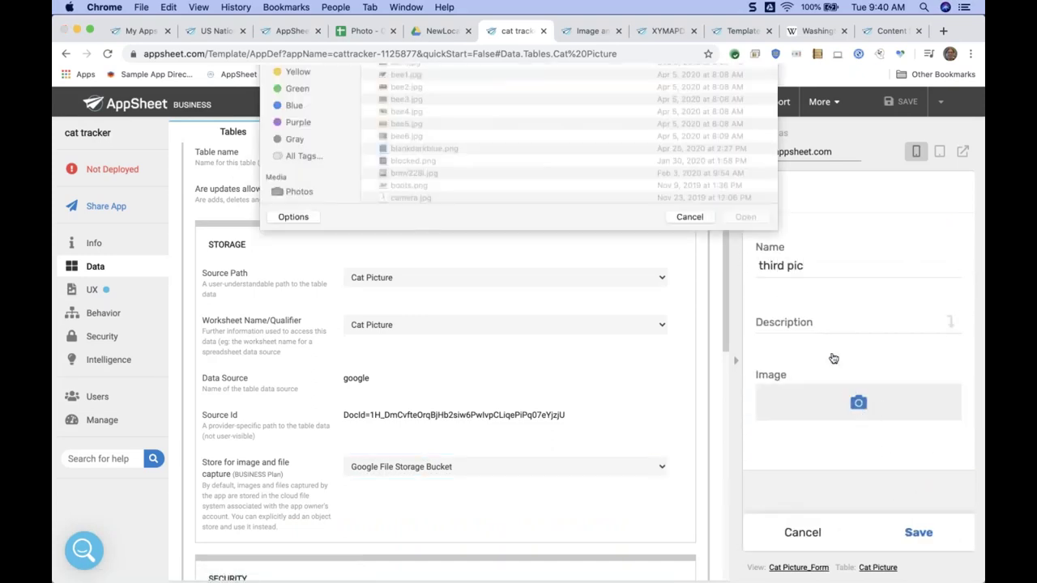
{"action": "scroll", "coordinate": [411, 408], "scroll_direction": "down", "scroll_amount": 3}
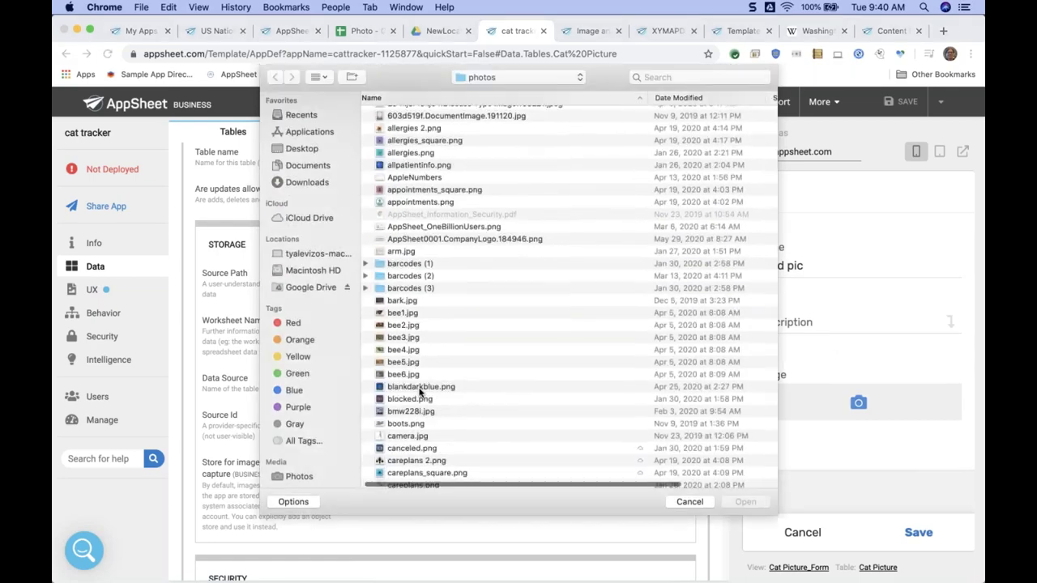
{"action": "left_click", "coordinate": [407, 301]}
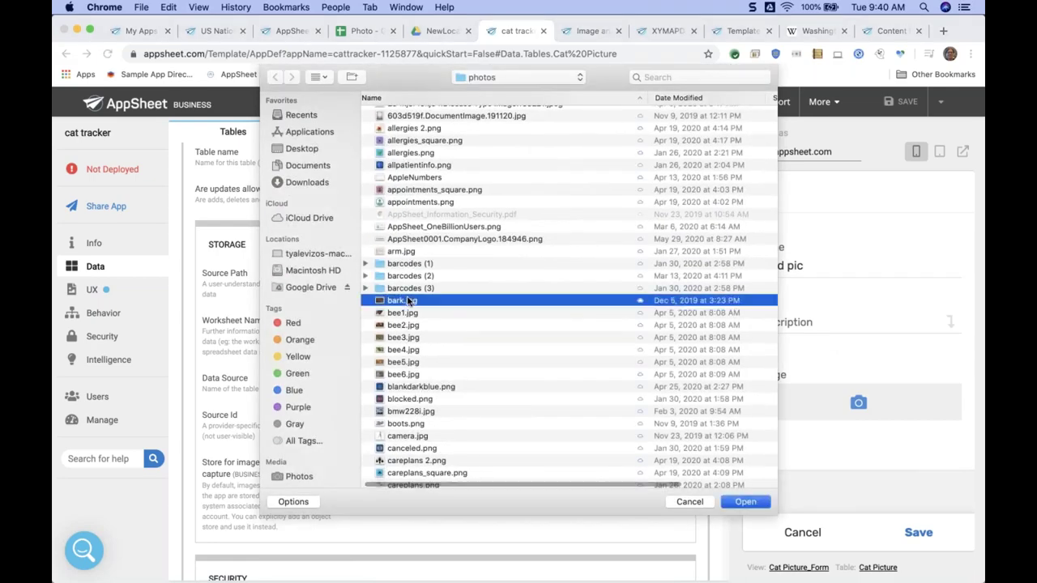
{"action": "double_click", "coordinate": [407, 300]}
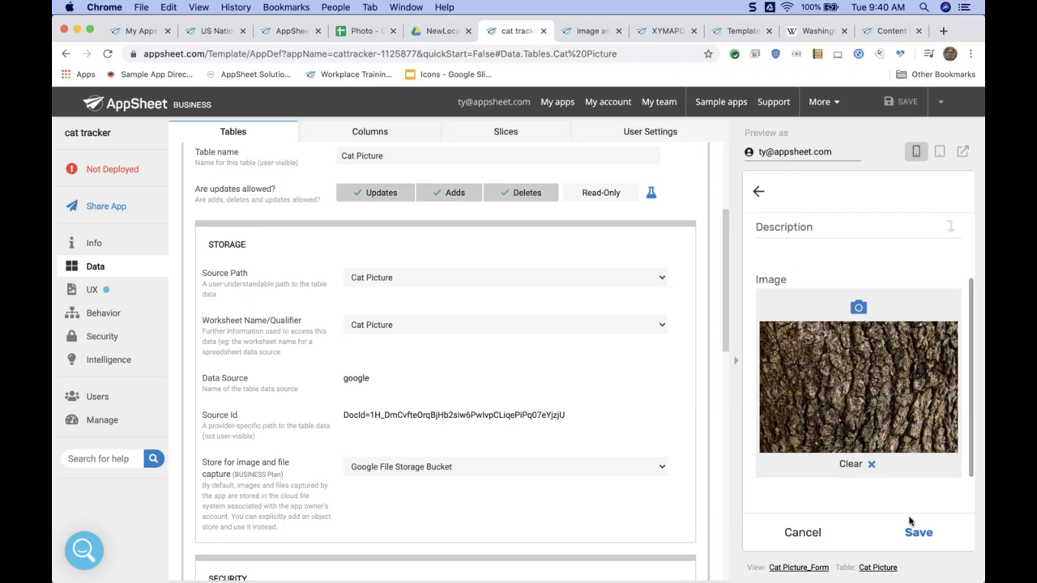
{"action": "scroll", "coordinate": [891, 478], "scroll_direction": "down", "scroll_amount": 1}
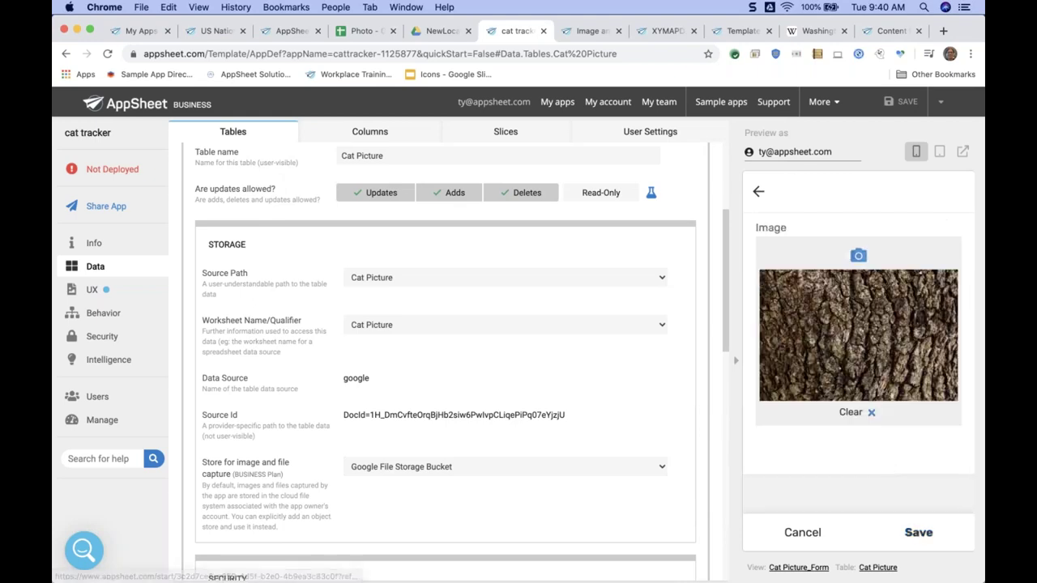
{"action": "left_click", "coordinate": [919, 532]}
{"action": "left_click", "coordinate": [958, 190]}
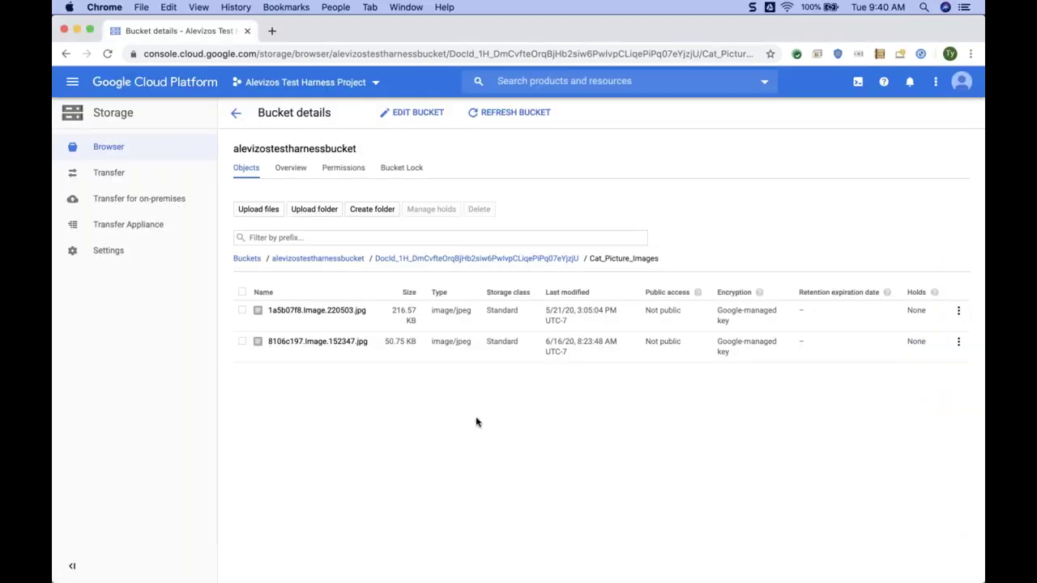
Step: Reload the bucket, inspect ed2be0ed.Image.164035.jpg (130.12 KB JPEG), and bring AppSheet forward
{"action": "key", "text": "super+r"}
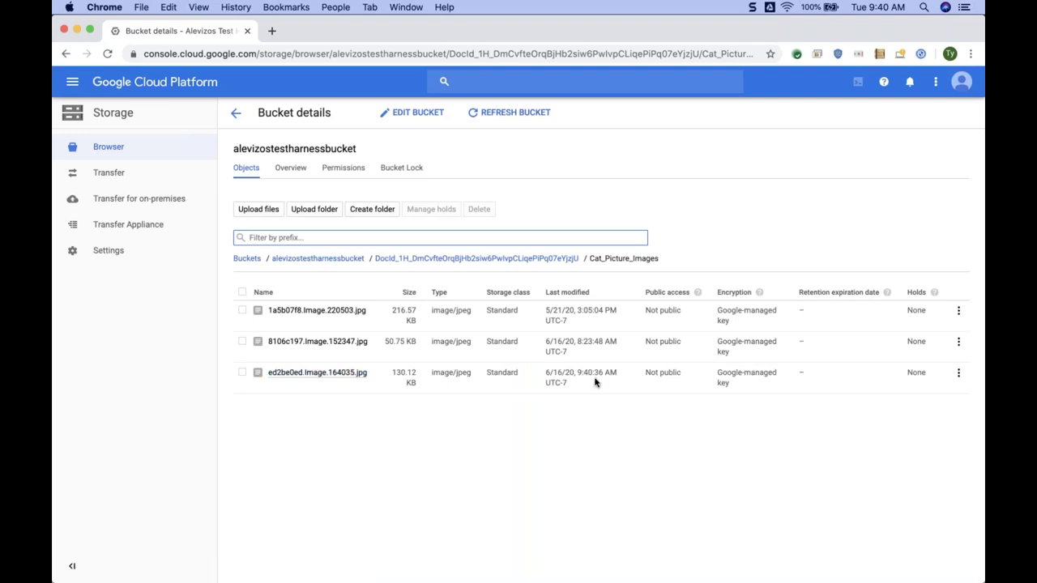
{"action": "left_click", "coordinate": [294, 373]}
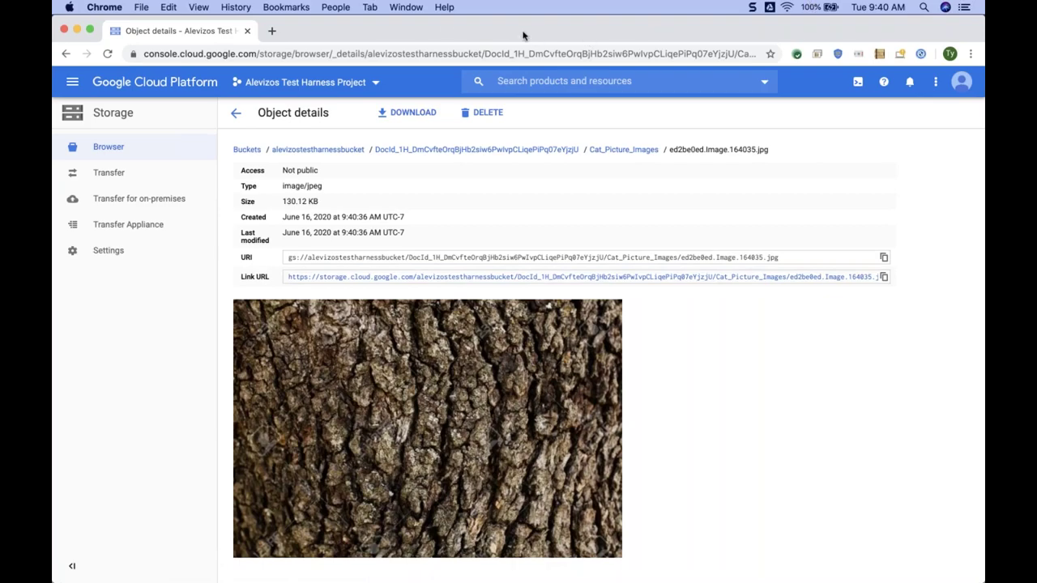
{"action": "left_click_drag", "start_coordinate": [410, 30], "coordinate": [251, 280]}
{"action": "left_click_drag", "start_coordinate": [320, 51], "coordinate": [300, 31]}
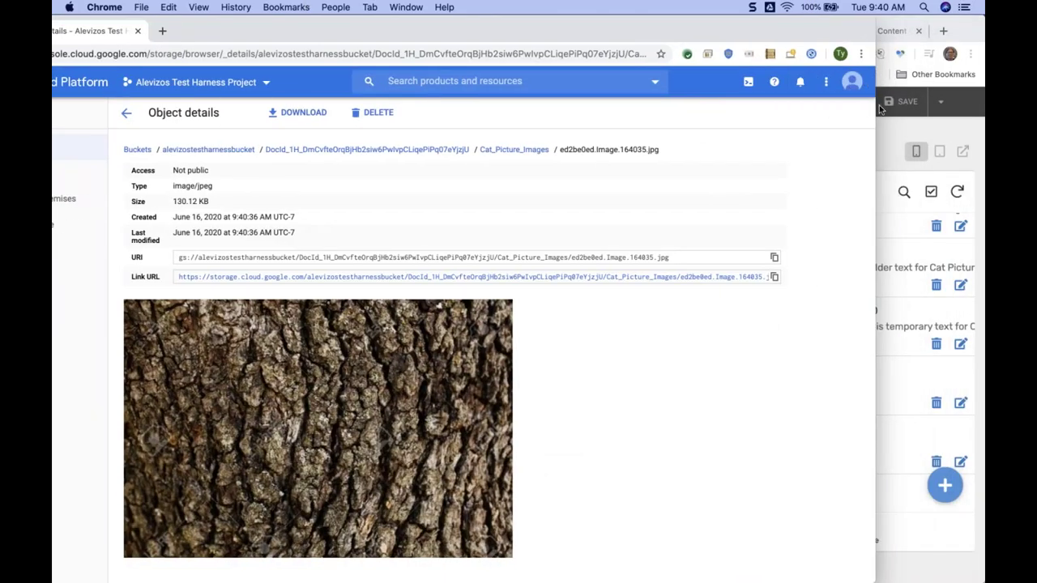
{"action": "left_click_drag", "start_coordinate": [806, 114], "coordinate": [739, 115]}
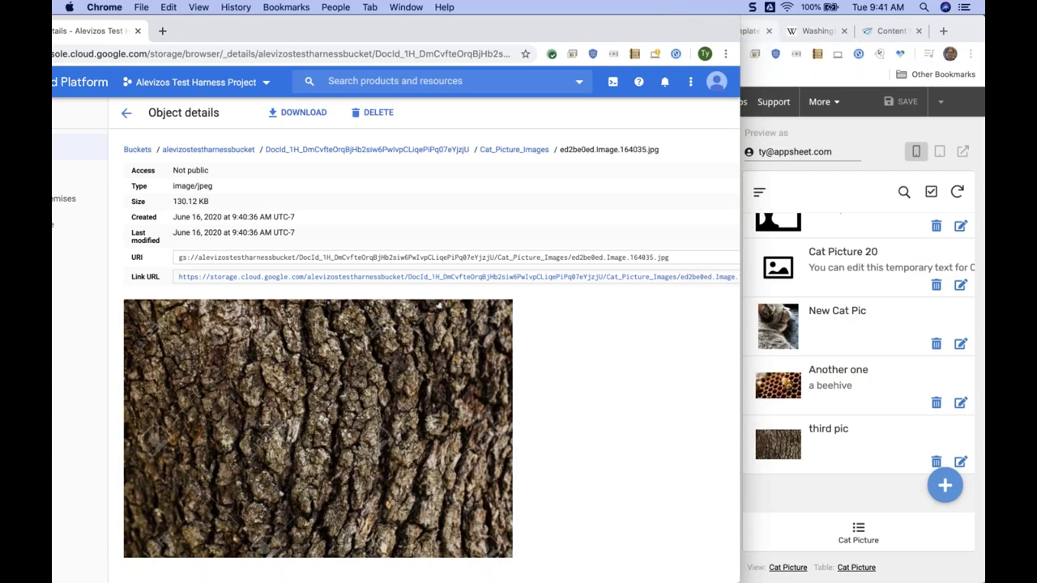
{"action": "left_click", "coordinate": [962, 40]}
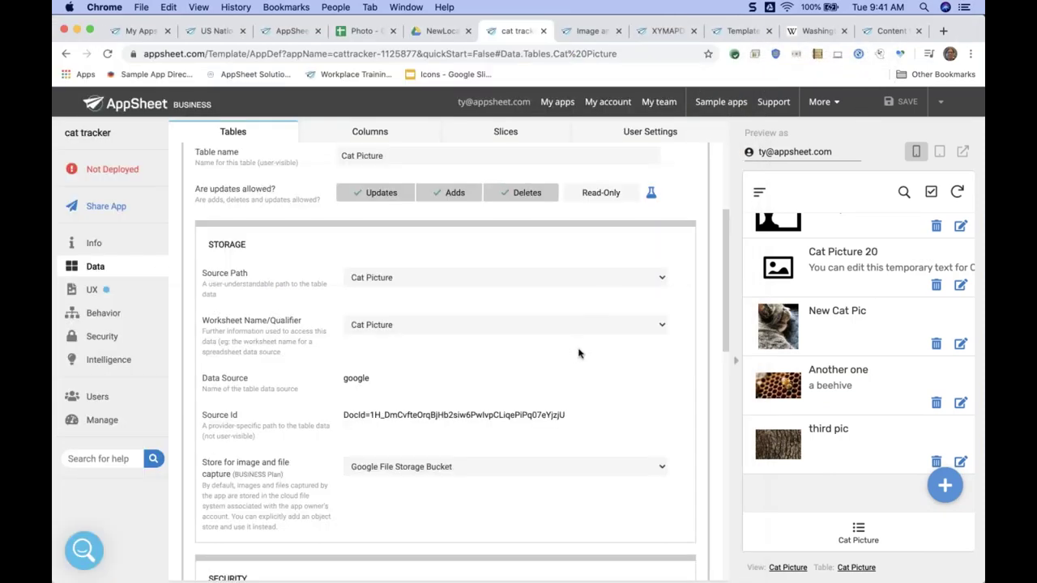
Step: Search Google for 'appsheet file storage' and open the image and file storage help article
{"action": "key", "text": "ctrl+t"}
{"action": "type", "text": "appsheet "}
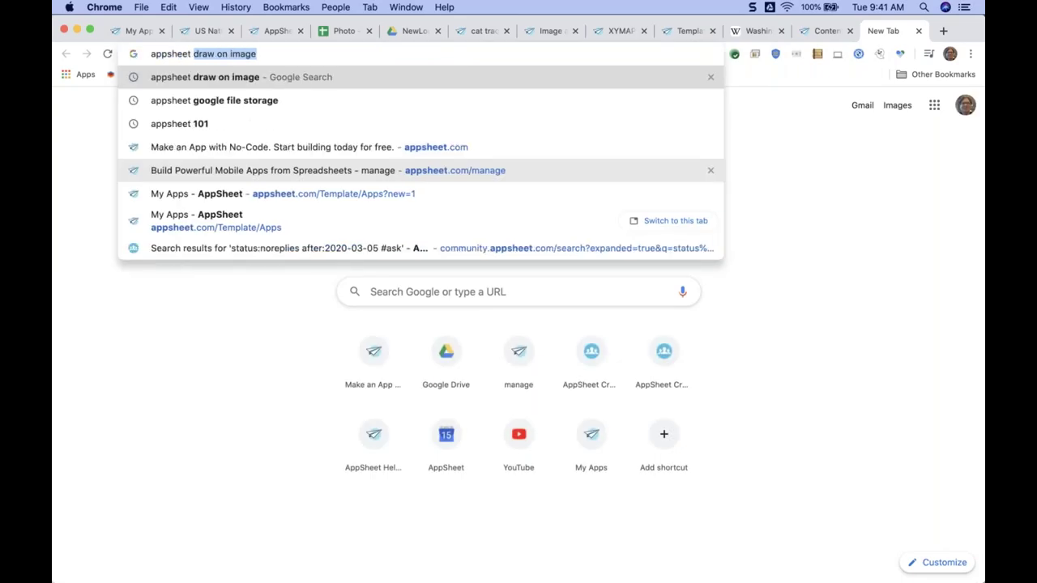
{"action": "type", "text": "file storage"}
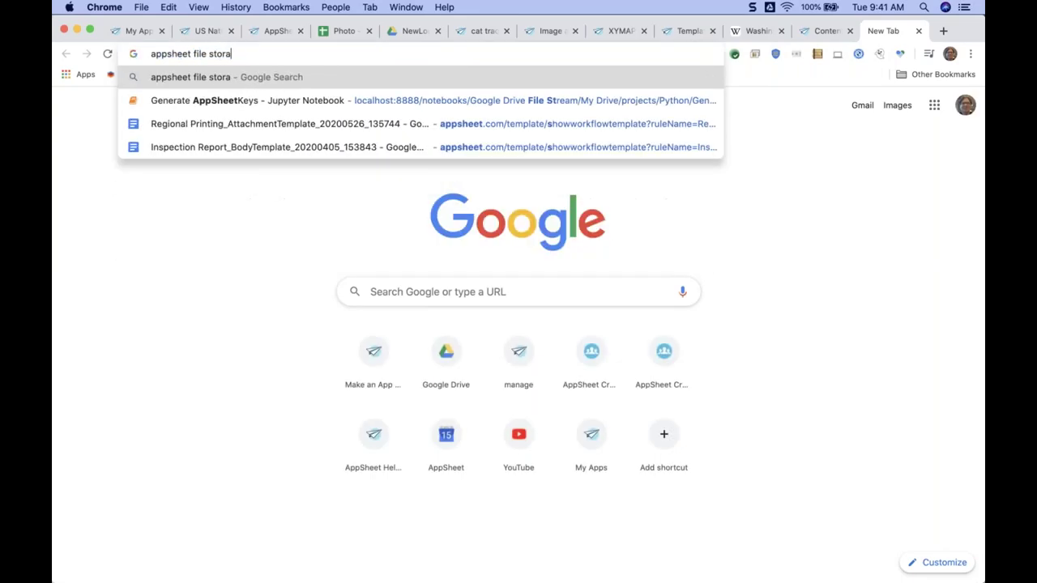
{"action": "key", "text": "Return"}
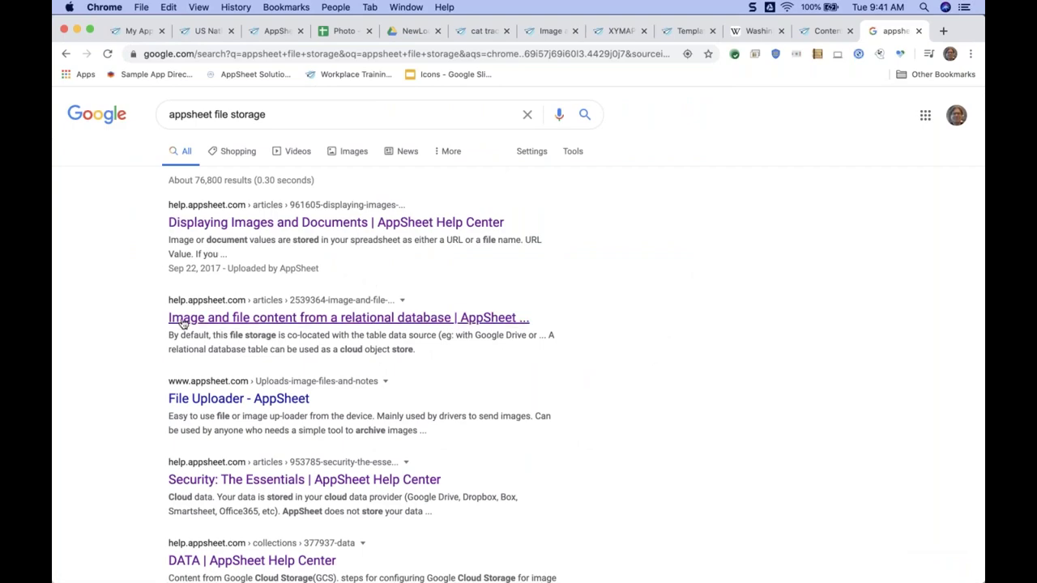
{"action": "left_click", "coordinate": [425, 319]}
{"action": "scroll", "coordinate": [425, 322], "scroll_direction": "down", "scroll_amount": 2}
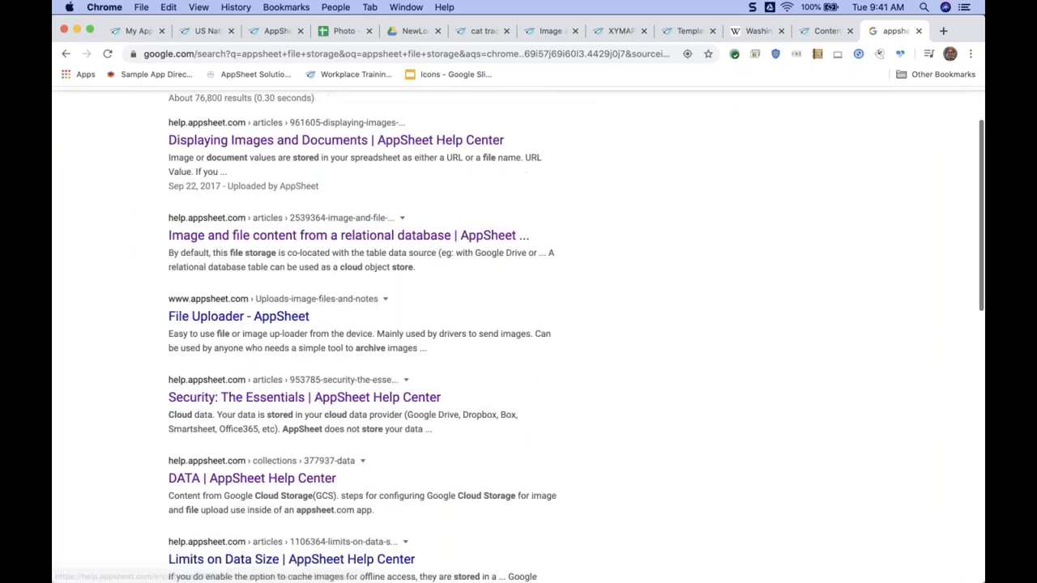
{"action": "scroll", "coordinate": [519, 324], "scroll_direction": "up", "scroll_amount": 2}
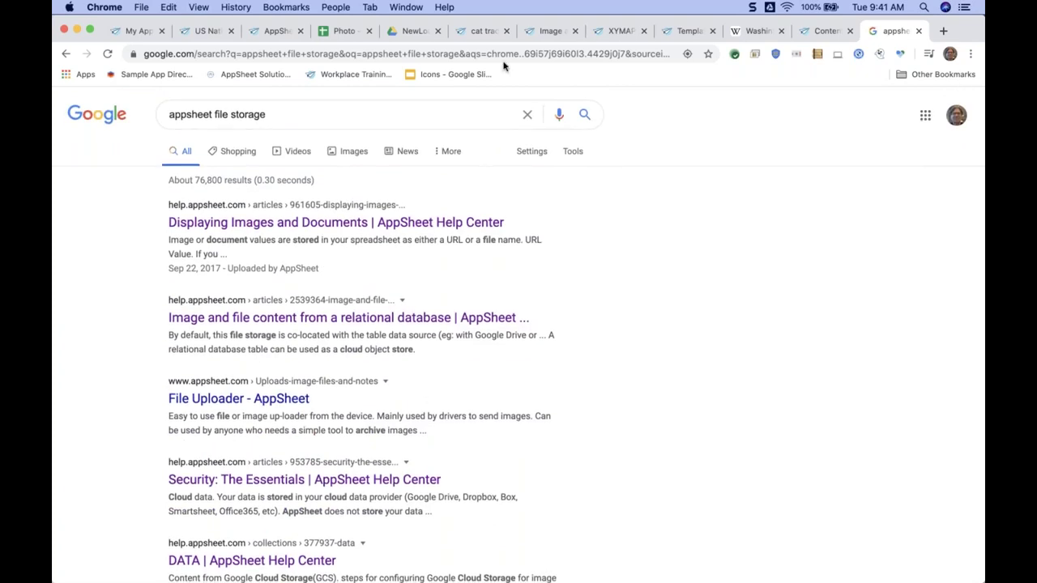
Step: Go to the AppSheet help site at help.appsheet.com
{"action": "left_click", "coordinate": [503, 54]}
{"action": "type", "text": "help"}
{"action": "key", "text": "Return"}
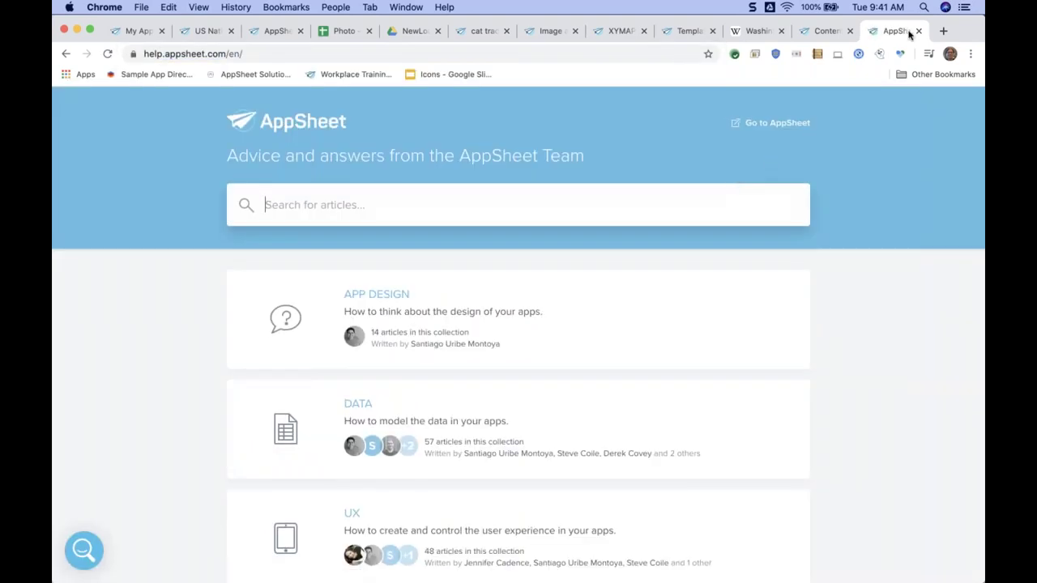
Step: Close the help.appsheet.com home tab and switch to the Image annotations sample page
{"action": "left_click", "coordinate": [918, 31]}
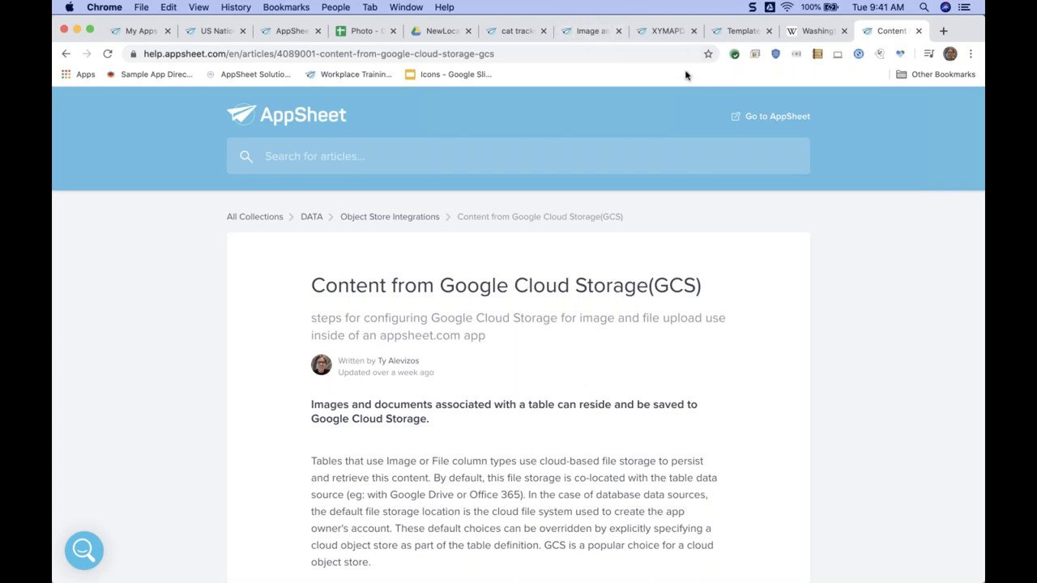
{"action": "left_click", "coordinate": [580, 34]}
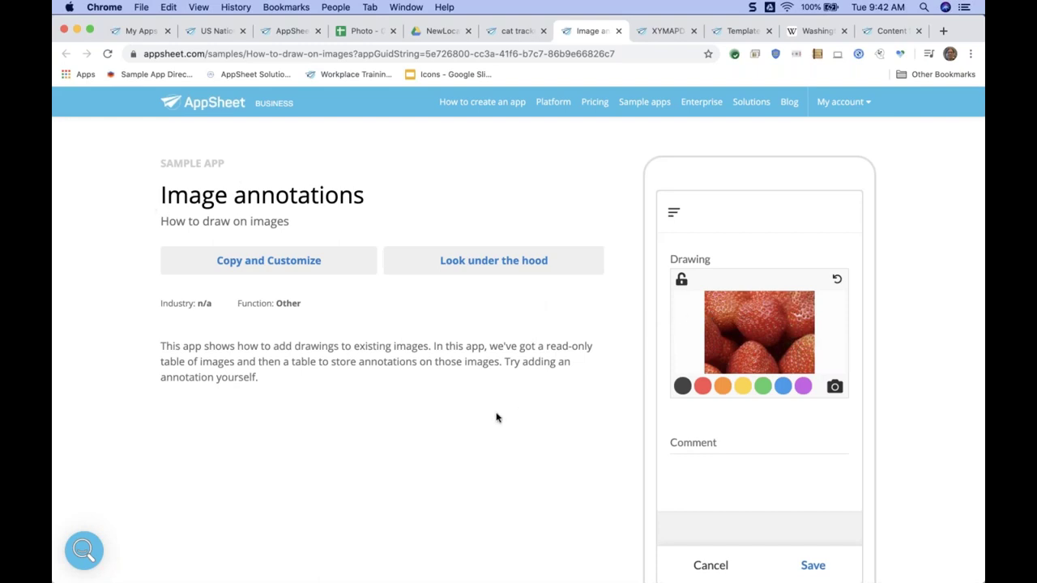
Step: Draw a black zigzag, then a green stroke, over the strawberry image in the Drawing field
{"action": "scroll", "coordinate": [496, 417], "scroll_direction": "down", "scroll_amount": 1}
{"action": "mouse_move", "coordinate": [752, 268]}
{"action": "left_mouse_down"}
{"action": "mouse_move", "coordinate": [787, 261]}
{"action": "mouse_move", "coordinate": [806, 306]}
{"action": "mouse_move", "coordinate": [776, 327]}
{"action": "left_mouse_up"}
{"action": "left_click", "coordinate": [762, 339]}
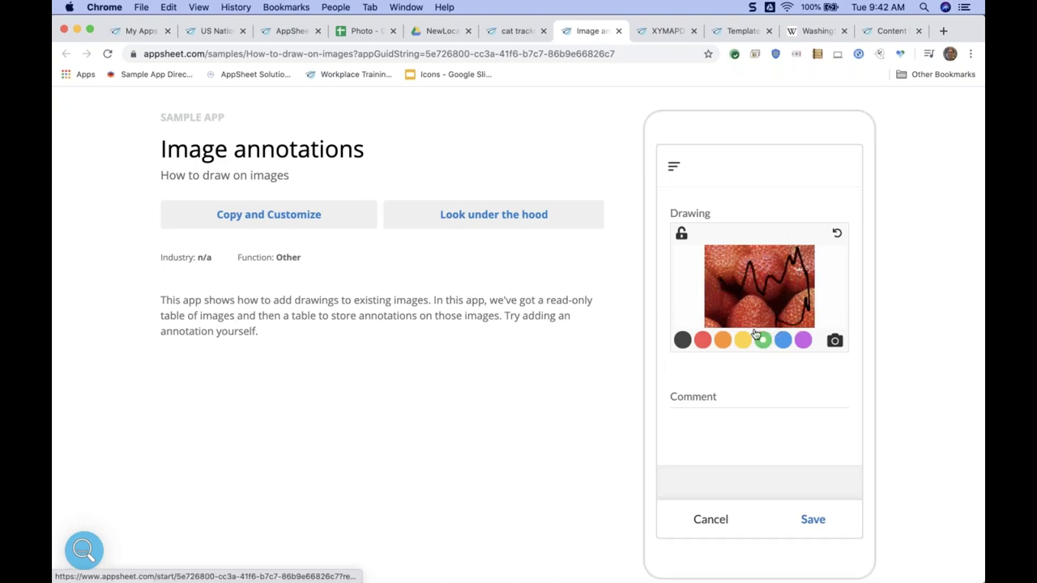
{"action": "left_click_drag", "start_coordinate": [729, 290], "coordinate": [733, 285]}
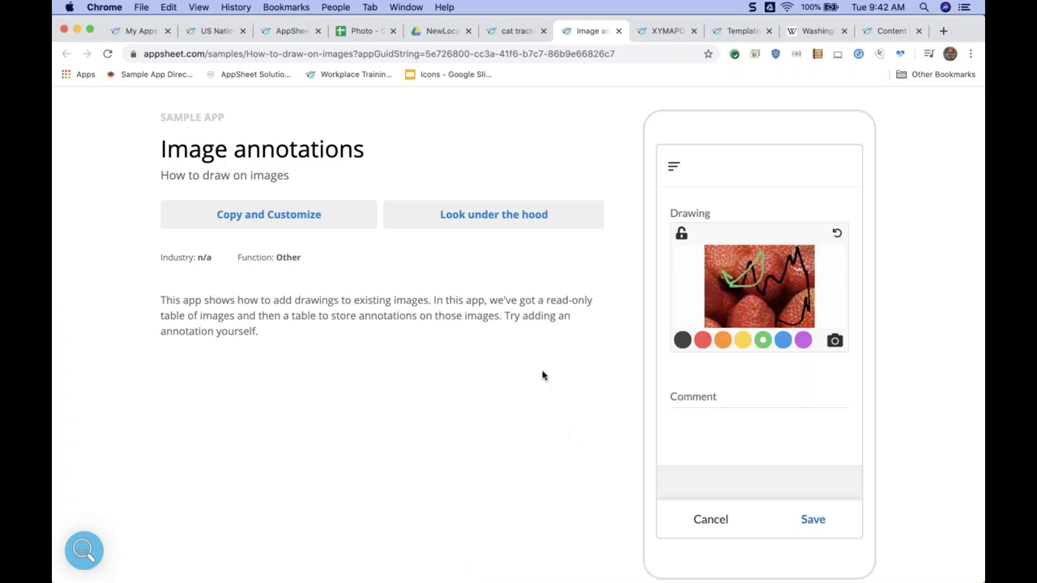
Step: In the XYMAPDATA preview, open the Second Map record's map of drop points
{"action": "left_click", "coordinate": [653, 33]}
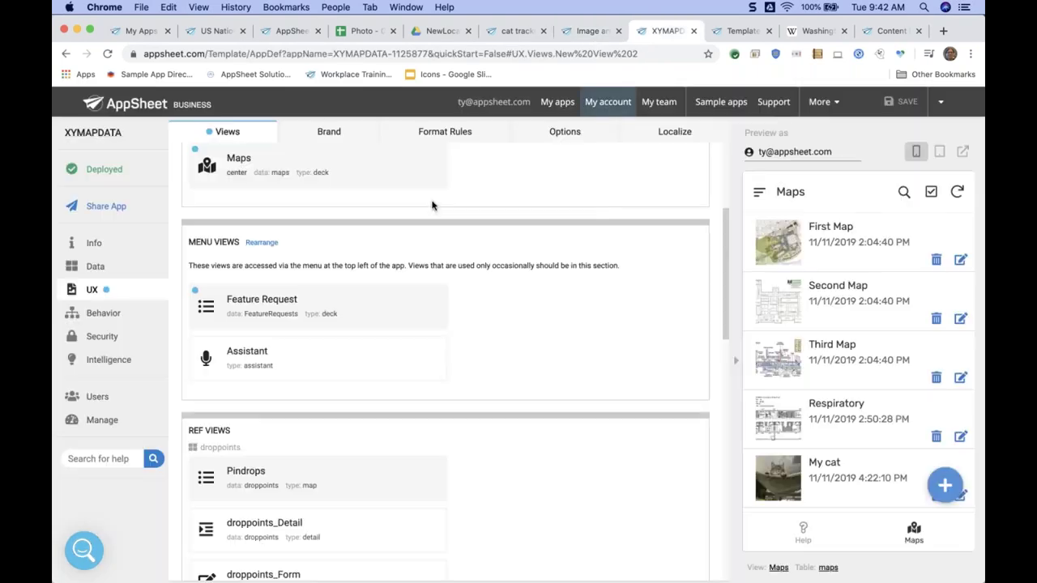
{"action": "scroll", "coordinate": [548, 208], "scroll_direction": "up", "scroll_amount": 5}
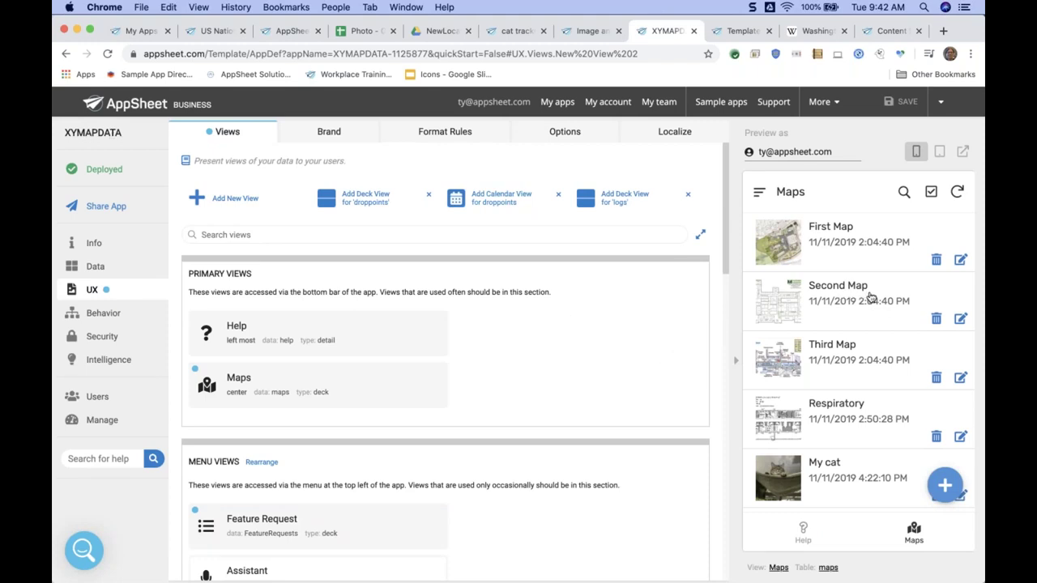
{"action": "left_click", "coordinate": [870, 298]}
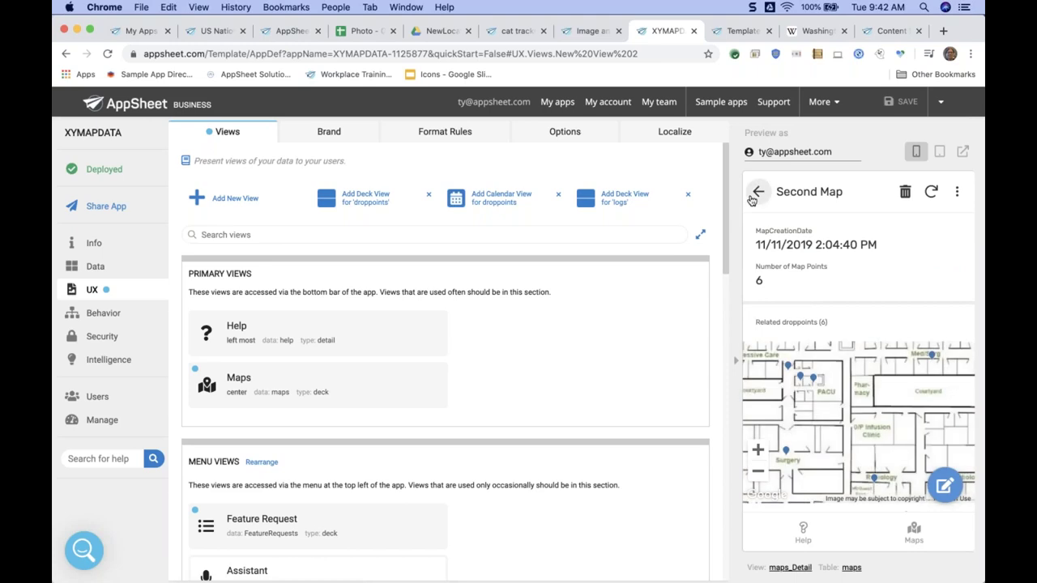
{"action": "scroll", "coordinate": [860, 290], "scroll_direction": "down", "scroll_amount": 2}
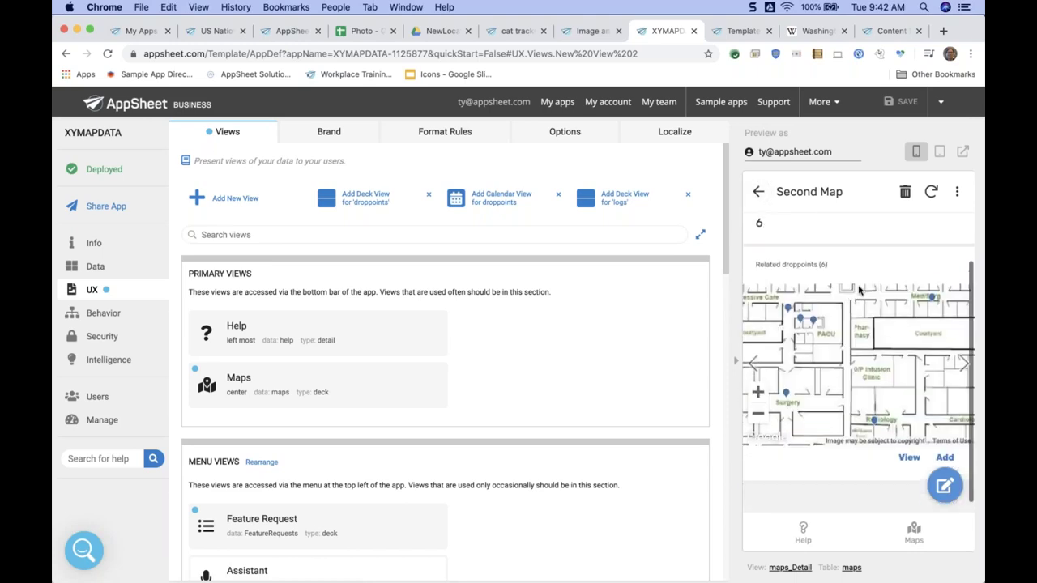
{"action": "left_click", "coordinate": [800, 315]}
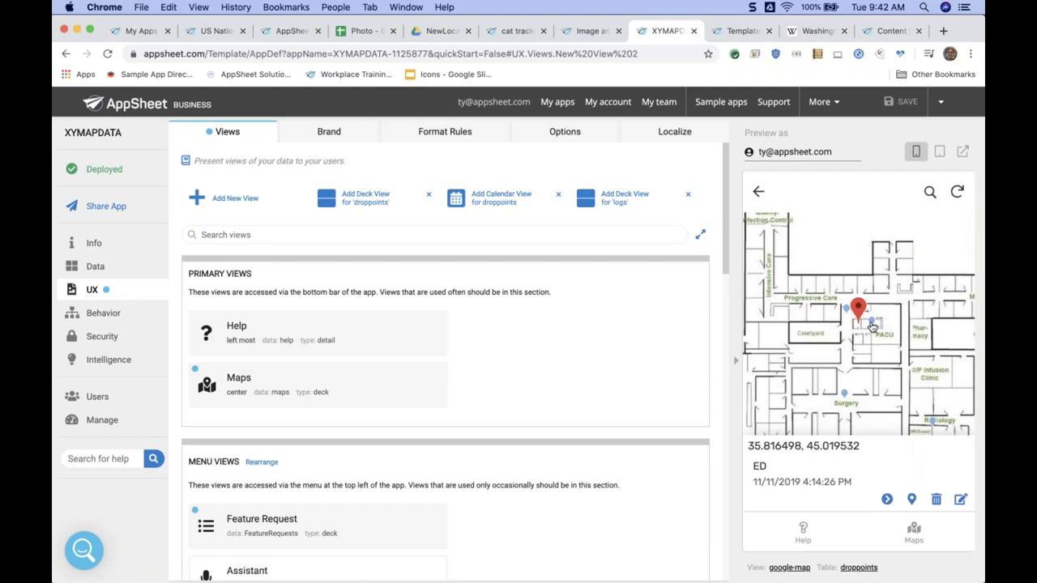
Step: Inspect the Surgery drop point's details, go back, and move on to the Third Map record
{"action": "left_click", "coordinate": [871, 325]}
{"action": "left_click", "coordinate": [832, 394]}
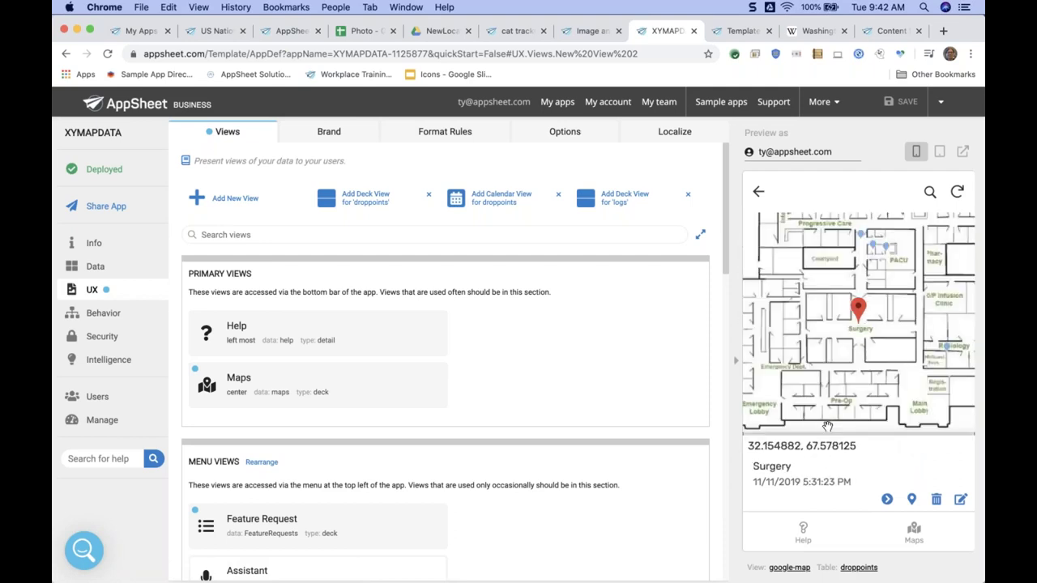
{"action": "left_click", "coordinate": [814, 476]}
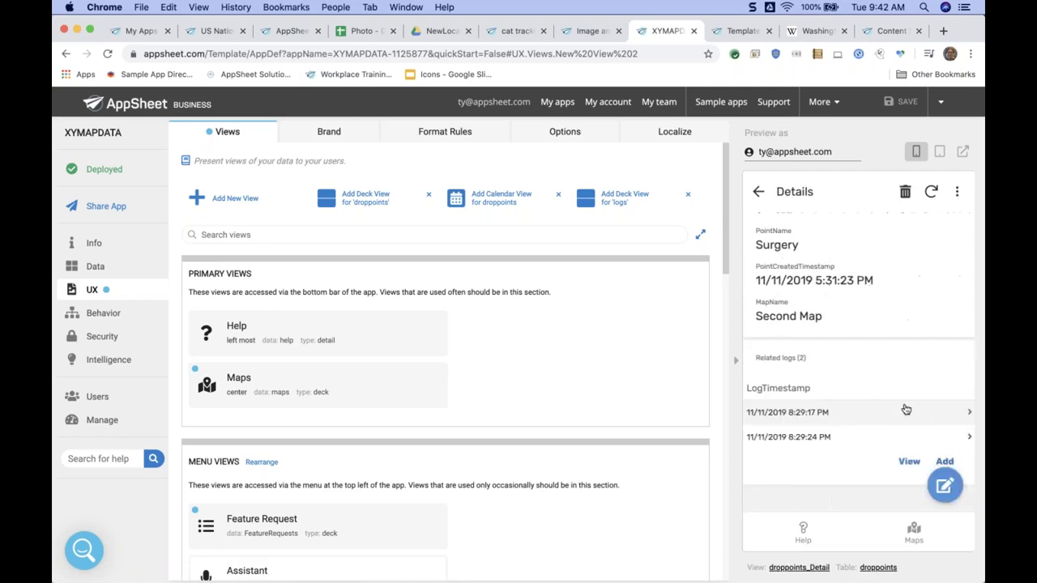
{"action": "left_click", "coordinate": [758, 192]}
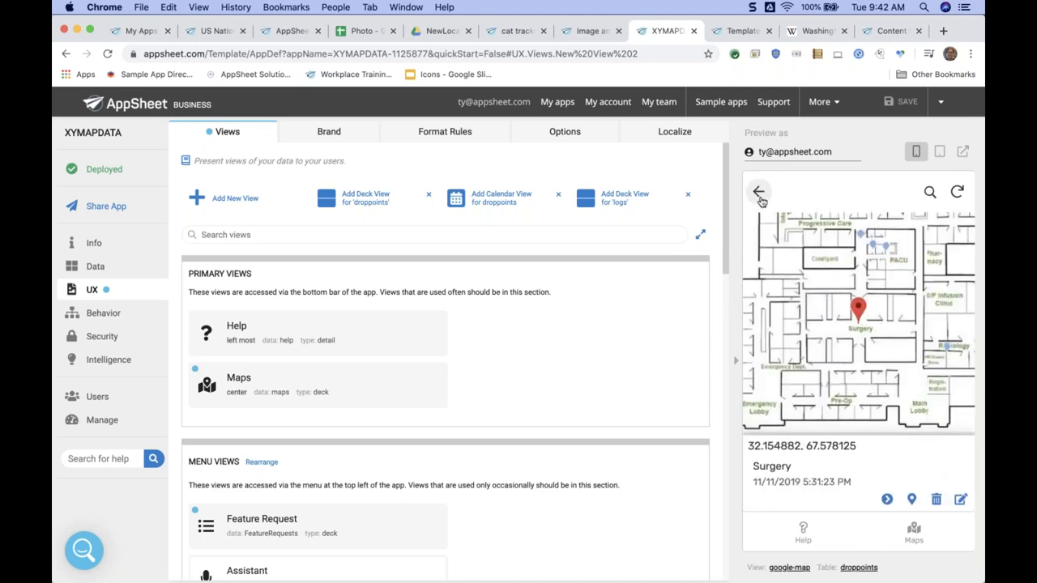
{"action": "left_click", "coordinate": [757, 194]}
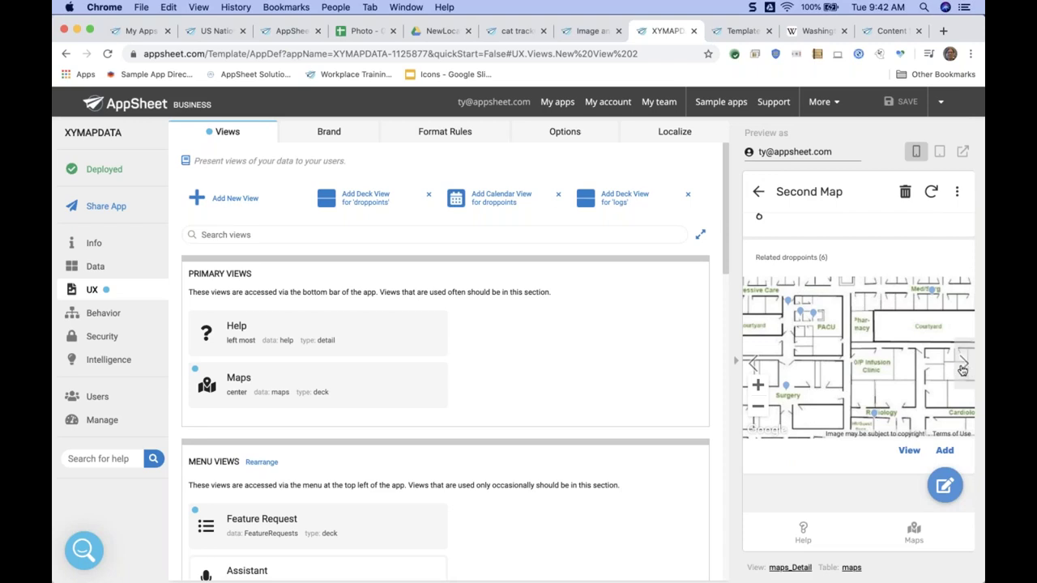
{"action": "left_click", "coordinate": [962, 369]}
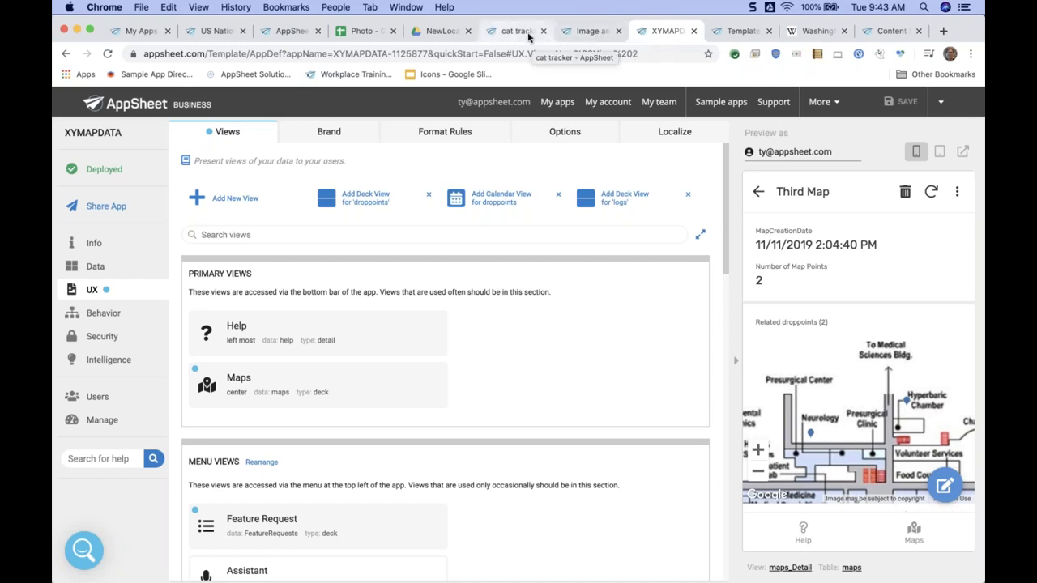
Step: Show the cat tracker's third pic record beside the bark image's Cloud Storage object details
{"action": "left_click", "coordinate": [579, 33]}
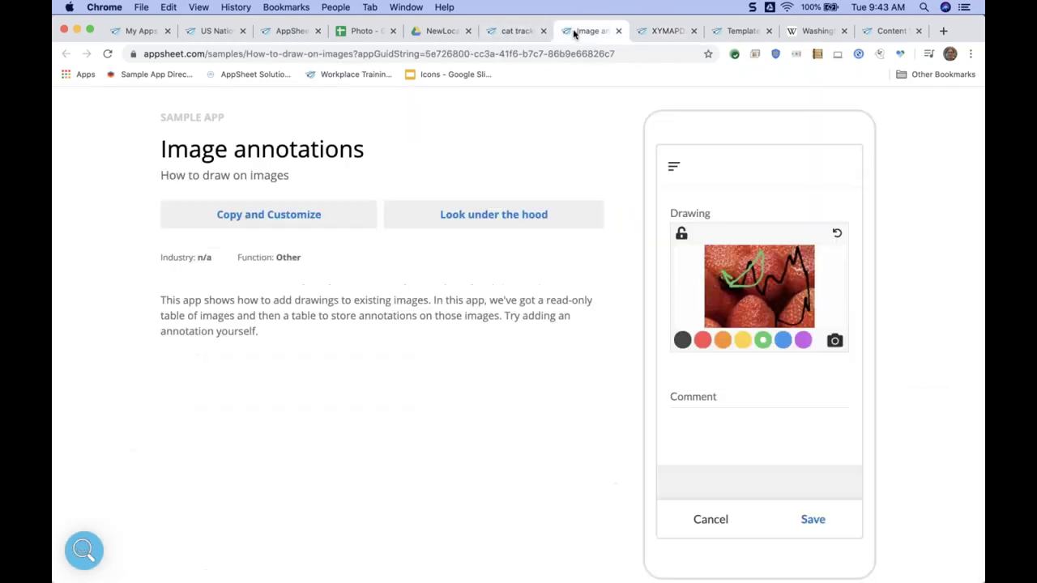
{"action": "left_click", "coordinate": [522, 32]}
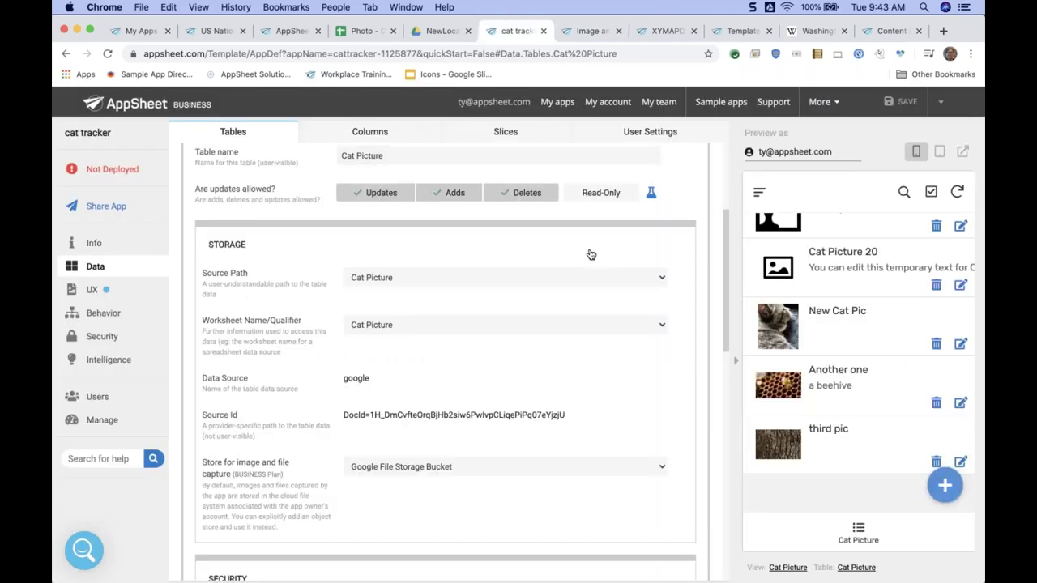
{"action": "key", "text": "super+grave"}
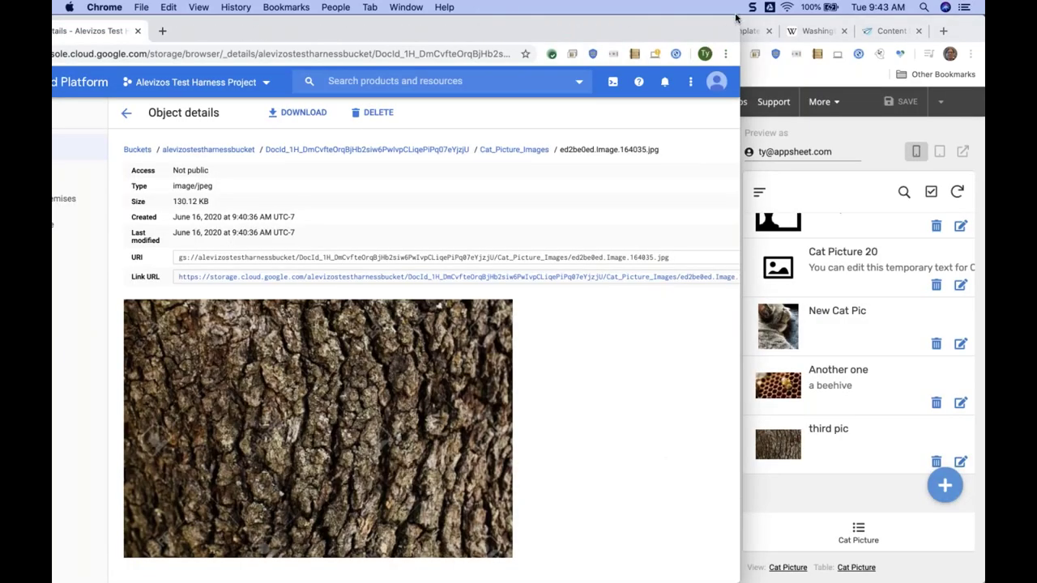
{"action": "left_click_drag", "start_coordinate": [734, 16], "coordinate": [727, 182]}
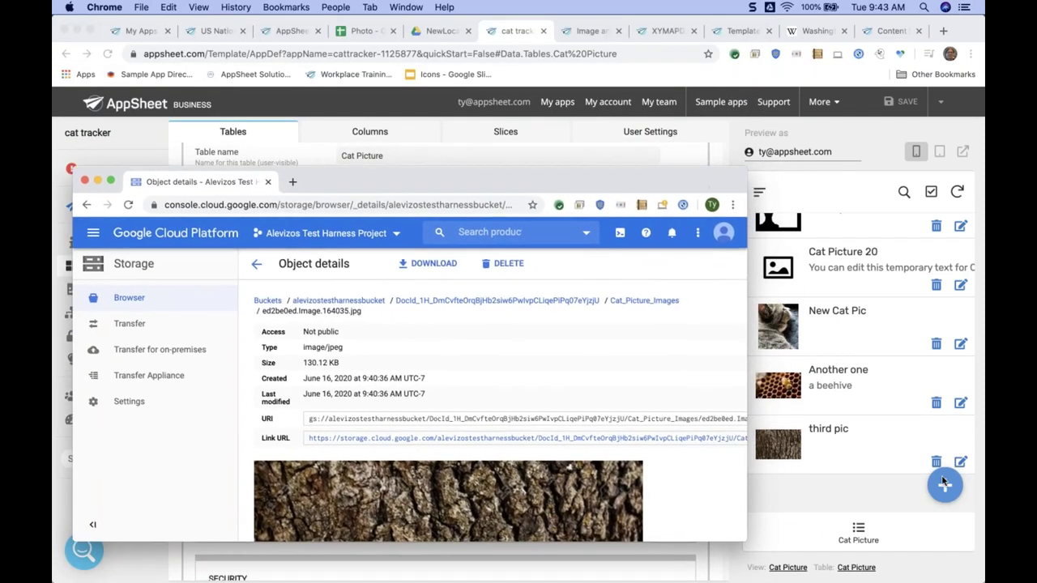
{"action": "left_click", "coordinate": [919, 463]}
{"action": "left_click", "coordinate": [881, 458]}
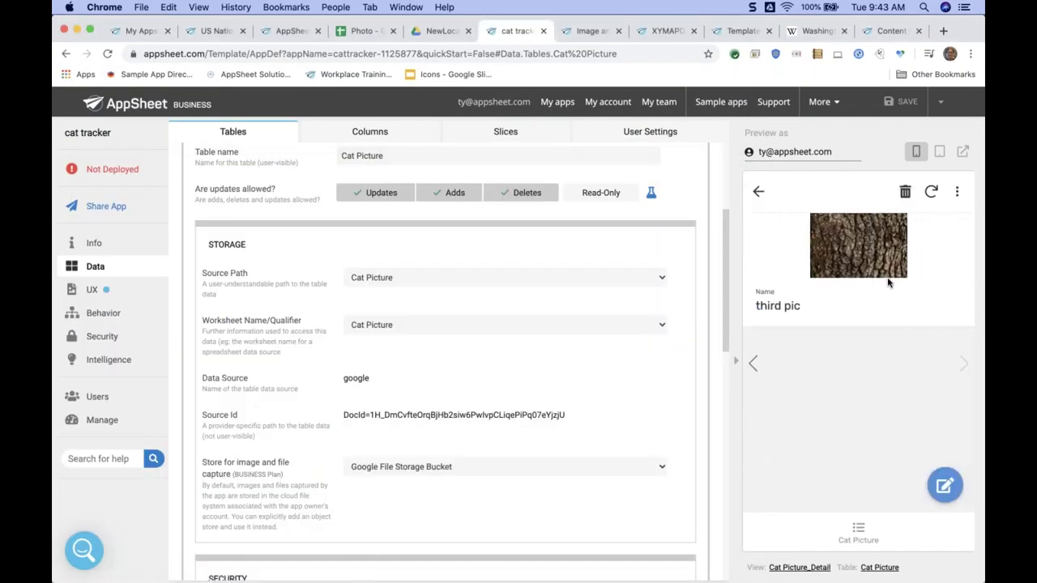
{"action": "key", "text": "super+grave"}
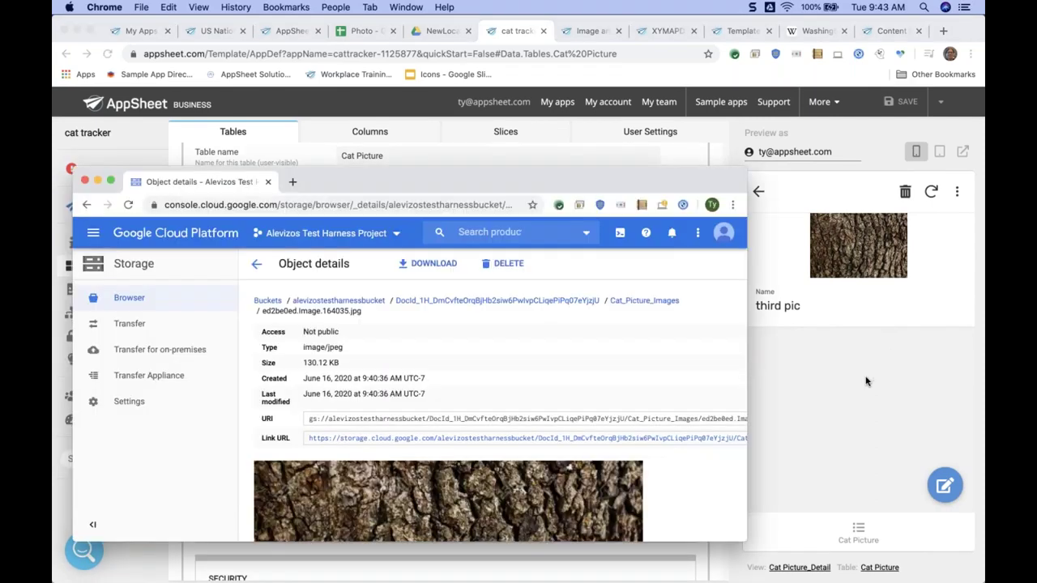
{"action": "scroll", "coordinate": [550, 367], "scroll_direction": "down", "scroll_amount": 2}
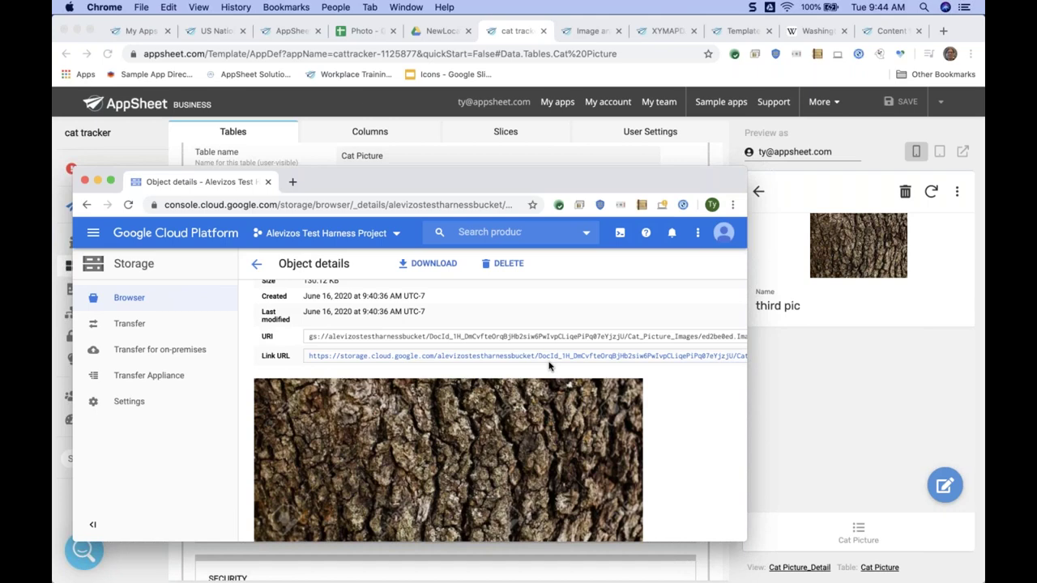
Step: In the Imaging Office Hours editor, inspect the Videos view's blank Show if expression and cancel unchanged
{"action": "left_click", "coordinate": [282, 32]}
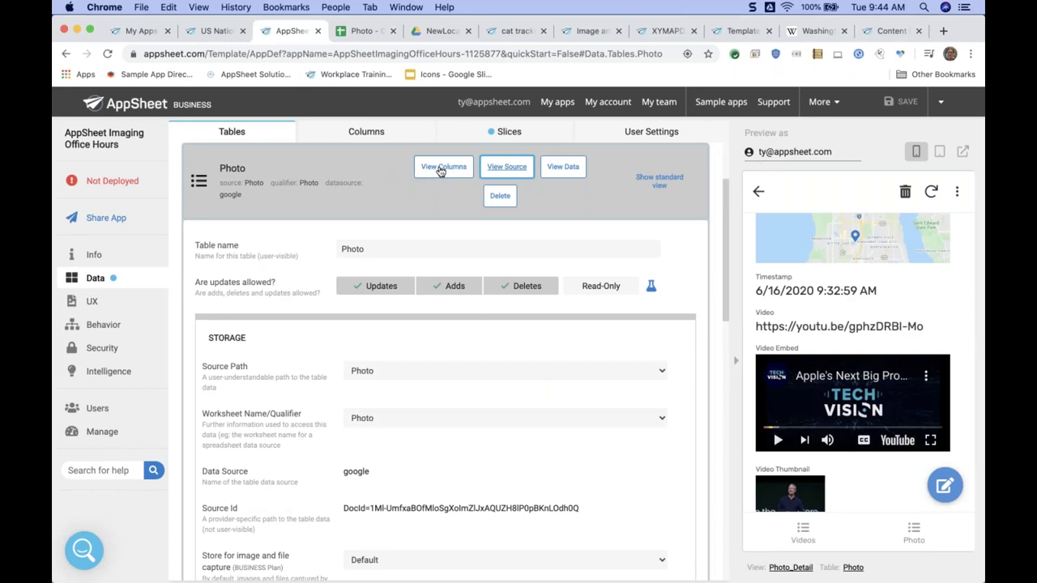
{"action": "left_click", "coordinate": [115, 307]}
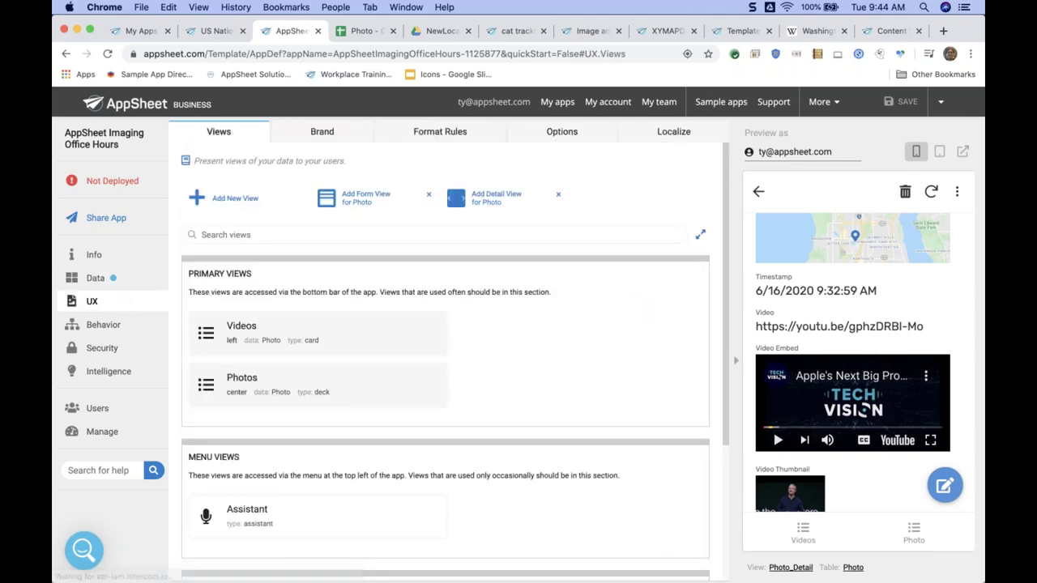
{"action": "left_click", "coordinate": [313, 326]}
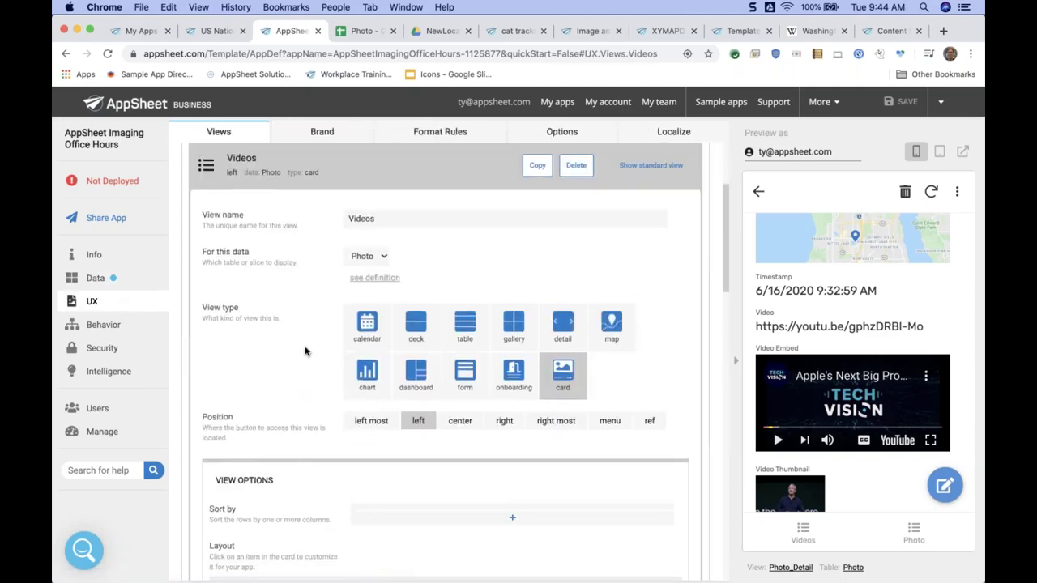
{"action": "scroll", "coordinate": [306, 350], "scroll_direction": "down", "scroll_amount": 6}
{"action": "scroll", "coordinate": [305, 351], "scroll_direction": "down", "scroll_amount": 2}
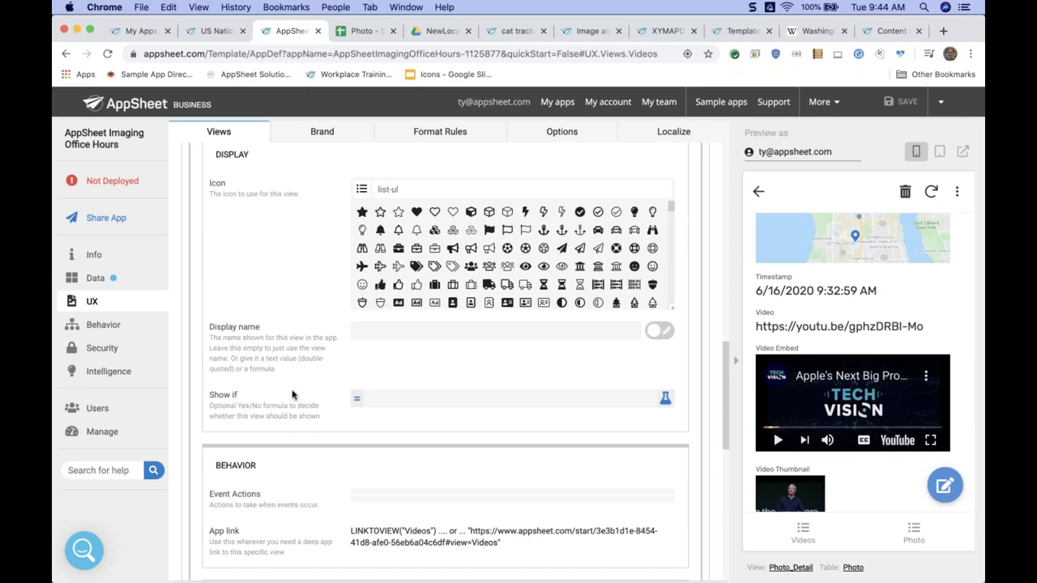
{"action": "left_click", "coordinate": [431, 400]}
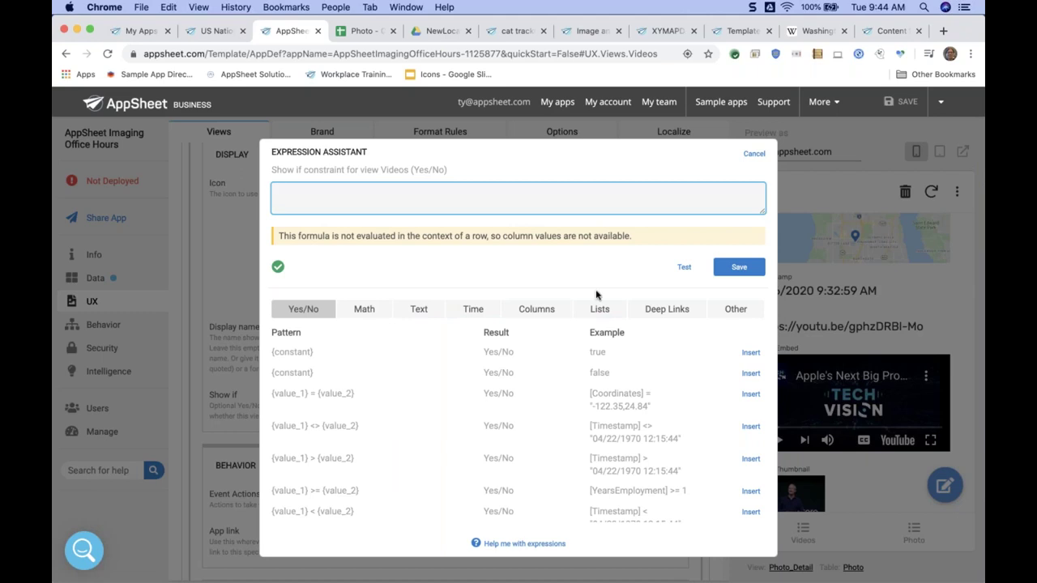
{"action": "left_click", "coordinate": [551, 309]}
{"action": "scroll", "coordinate": [656, 476], "scroll_direction": "down", "scroll_amount": 3}
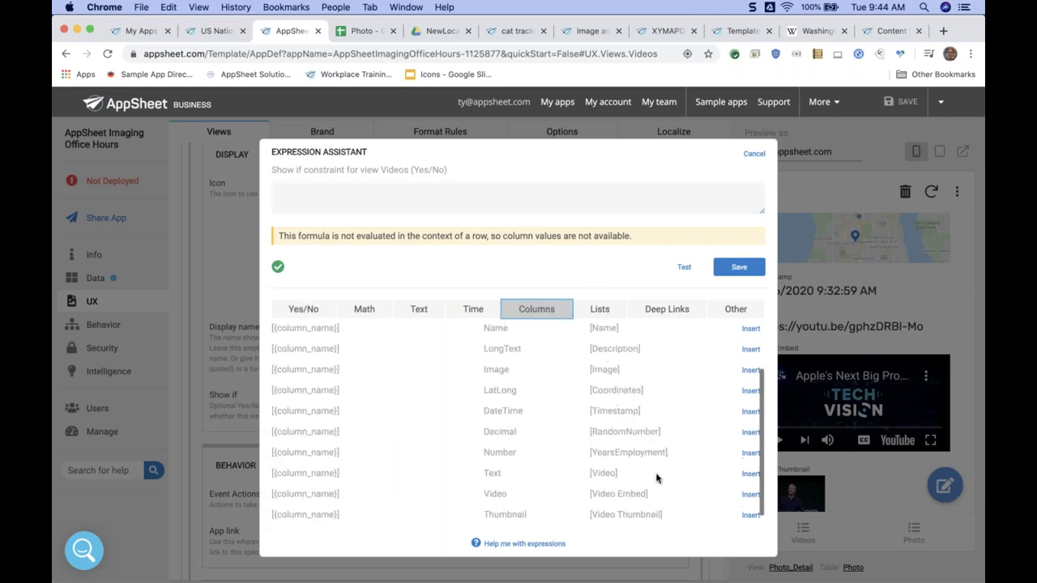
{"action": "scroll", "coordinate": [656, 478], "scroll_direction": "up", "scroll_amount": 3}
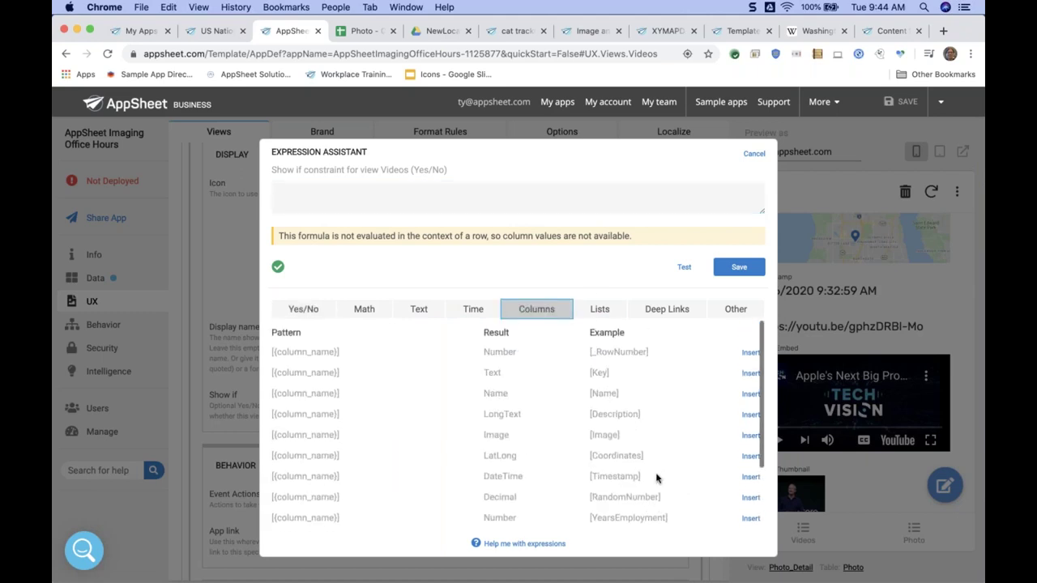
{"action": "left_click", "coordinate": [752, 153]}
{"action": "scroll", "coordinate": [382, 292], "scroll_direction": "up", "scroll_amount": 10}
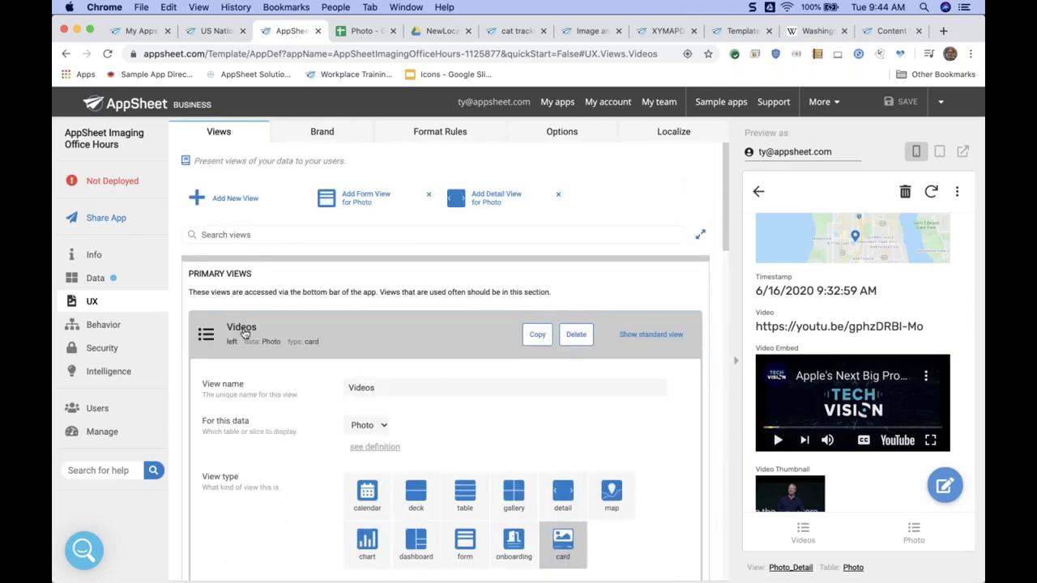
Step: Add a new virtual column named Year to the Photo table
{"action": "left_click", "coordinate": [154, 281]}
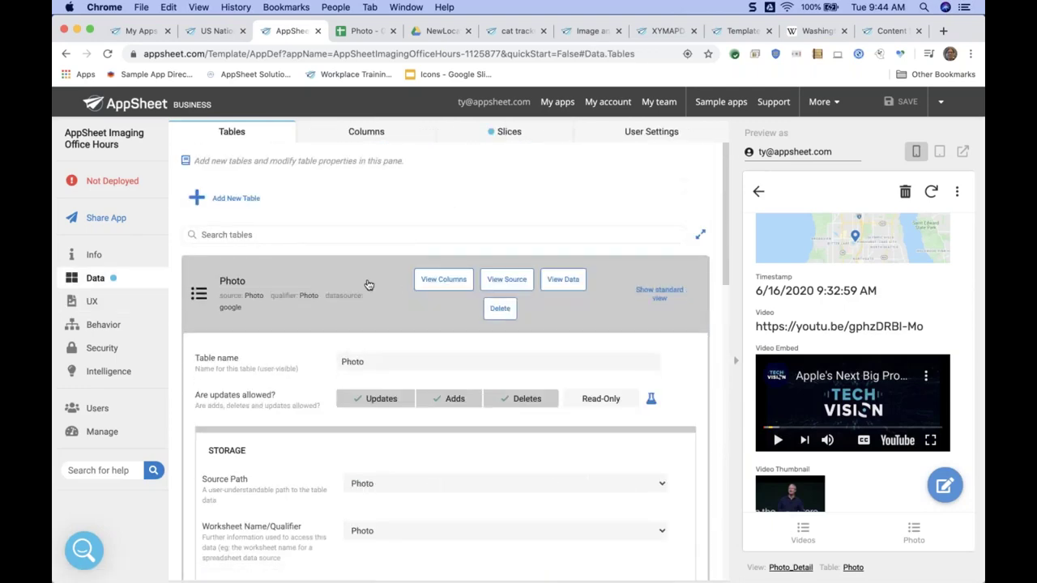
{"action": "left_click", "coordinate": [439, 280]}
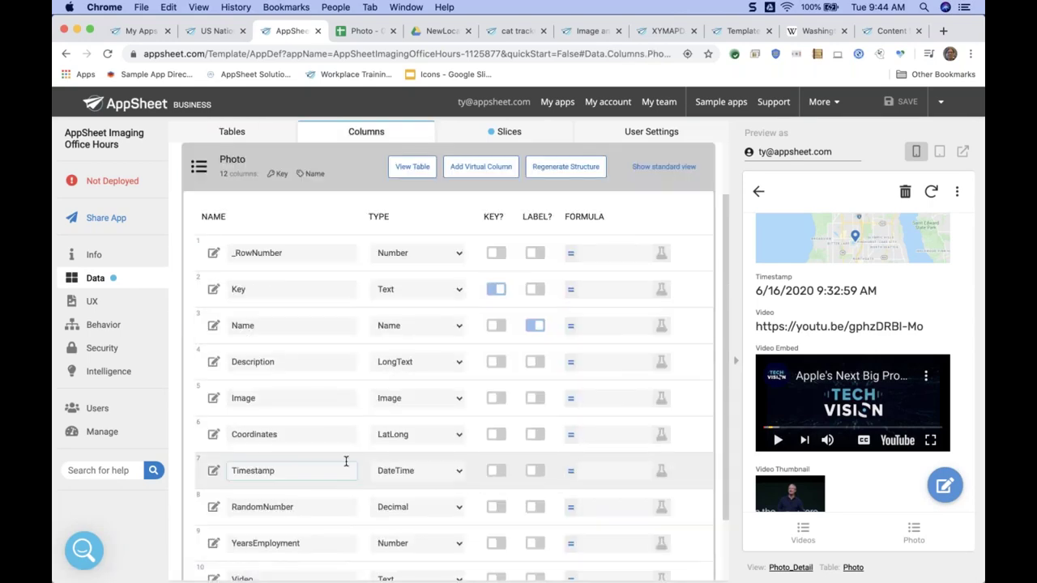
{"action": "scroll", "coordinate": [335, 486], "scroll_direction": "down", "scroll_amount": 1}
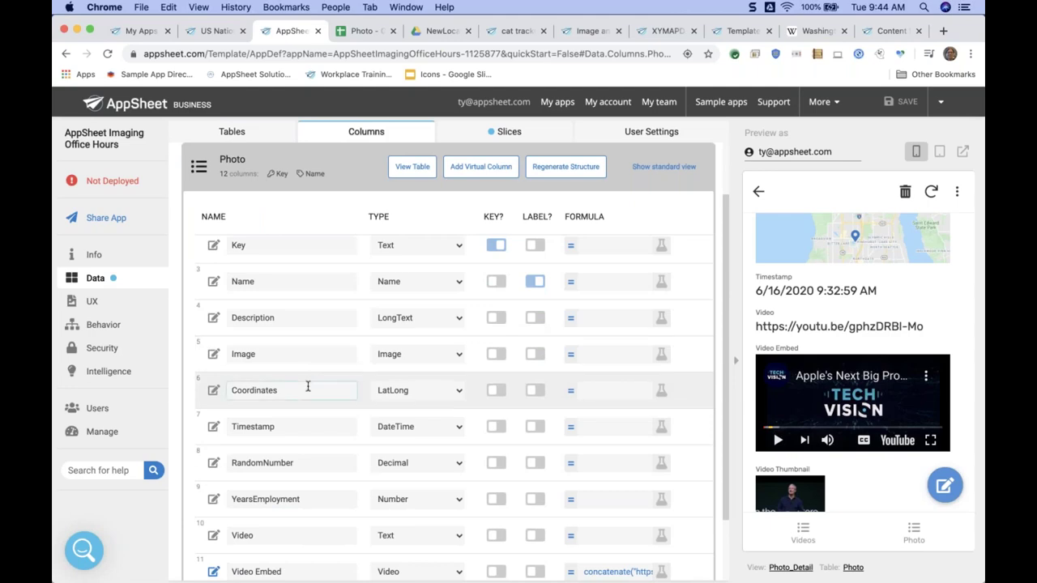
{"action": "left_click", "coordinate": [315, 427]}
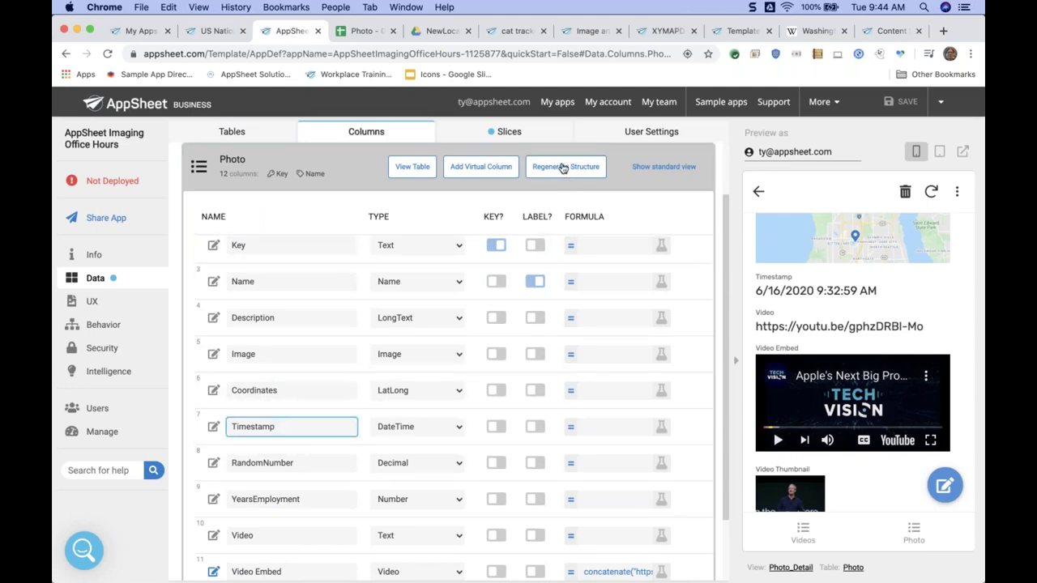
{"action": "left_click", "coordinate": [483, 169]}
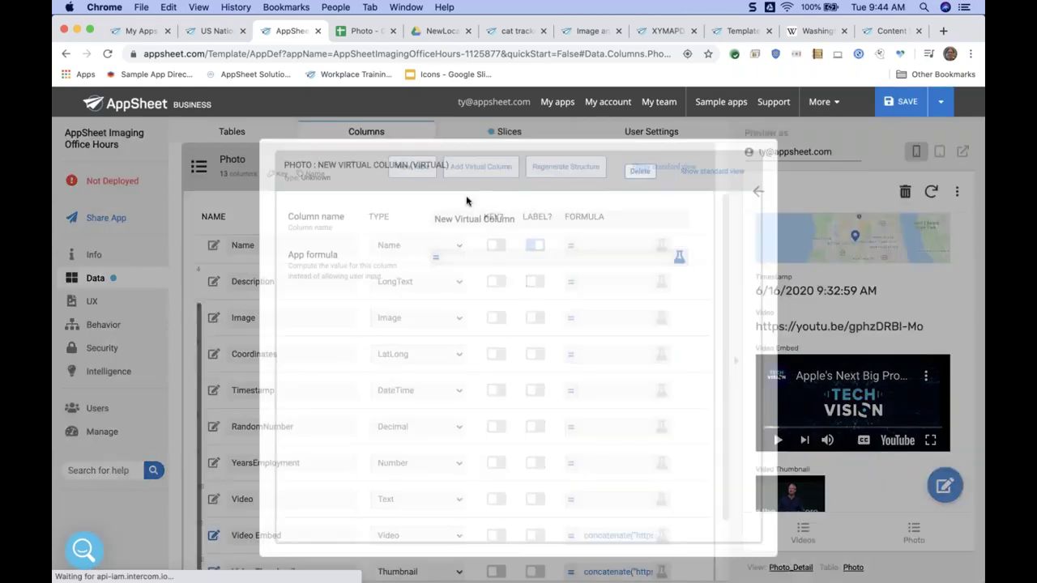
{"action": "double_click", "coordinate": [460, 220]}
{"action": "triple_click", "coordinate": [460, 220]}
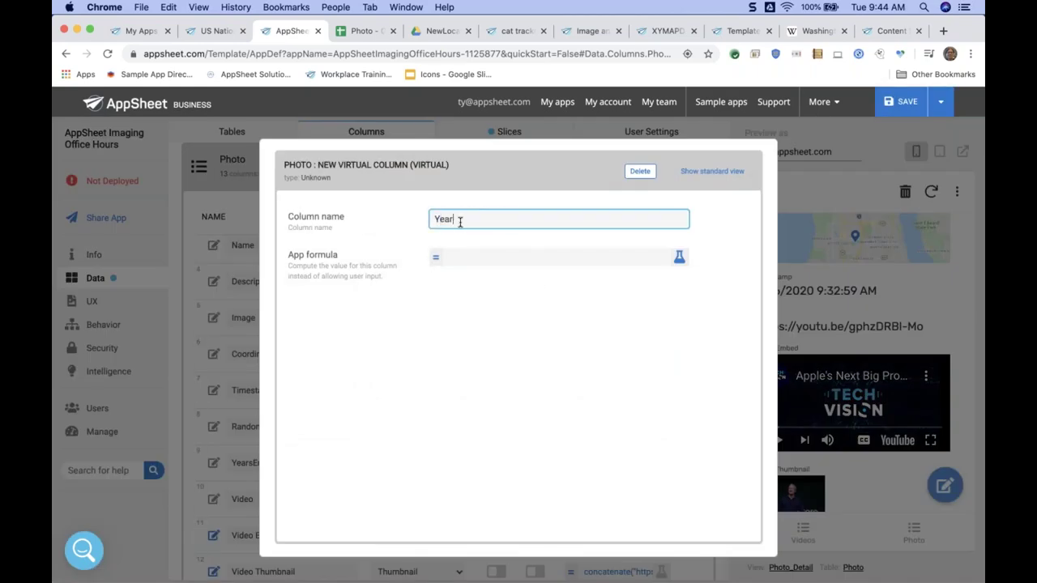
Step: Set the Year column's app formula to text(Year([Timestamp])) and save it
{"action": "left_click", "coordinate": [521, 256]}
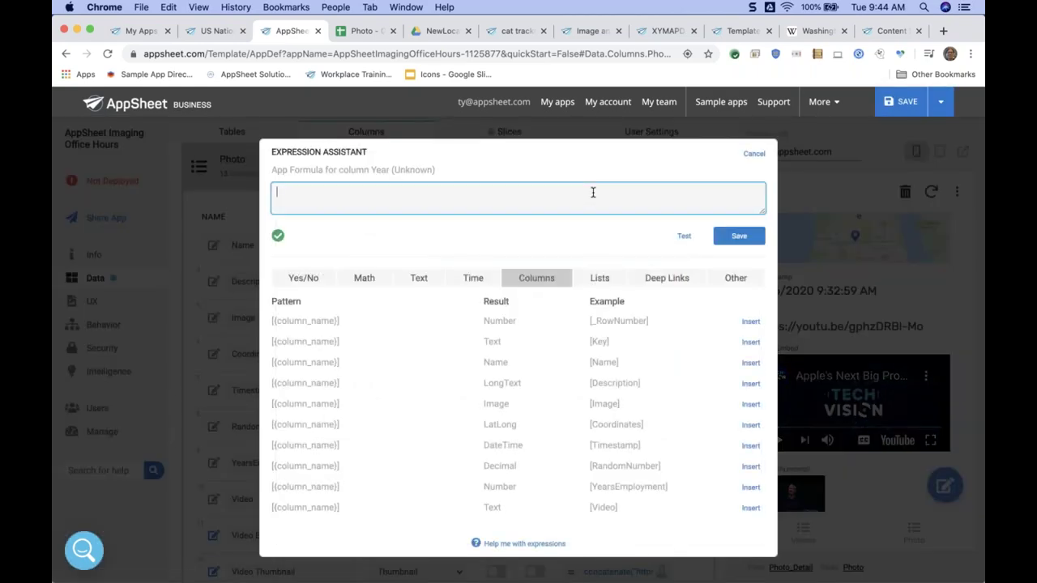
{"action": "type", "text": "Year("}
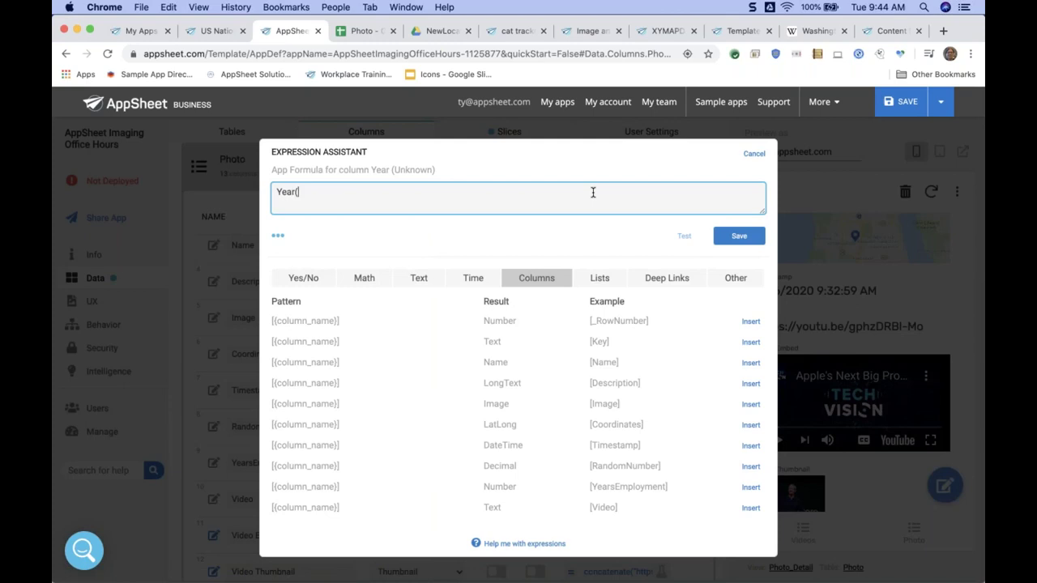
{"action": "left_click", "coordinate": [751, 447]}
{"action": "type", "text": ")"}
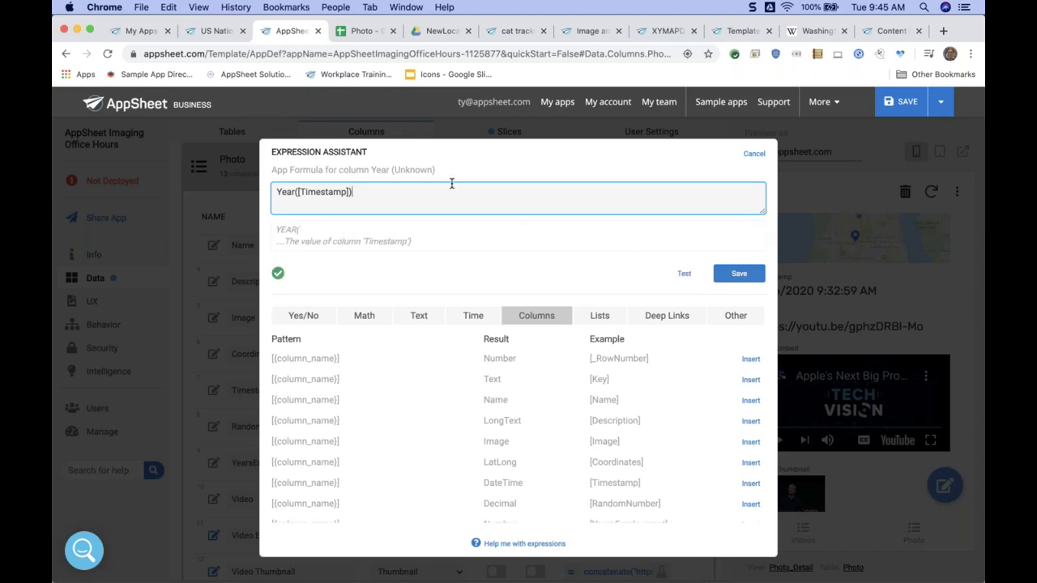
{"action": "key", "text": "super+Left"}
{"action": "type", "text": "str"}
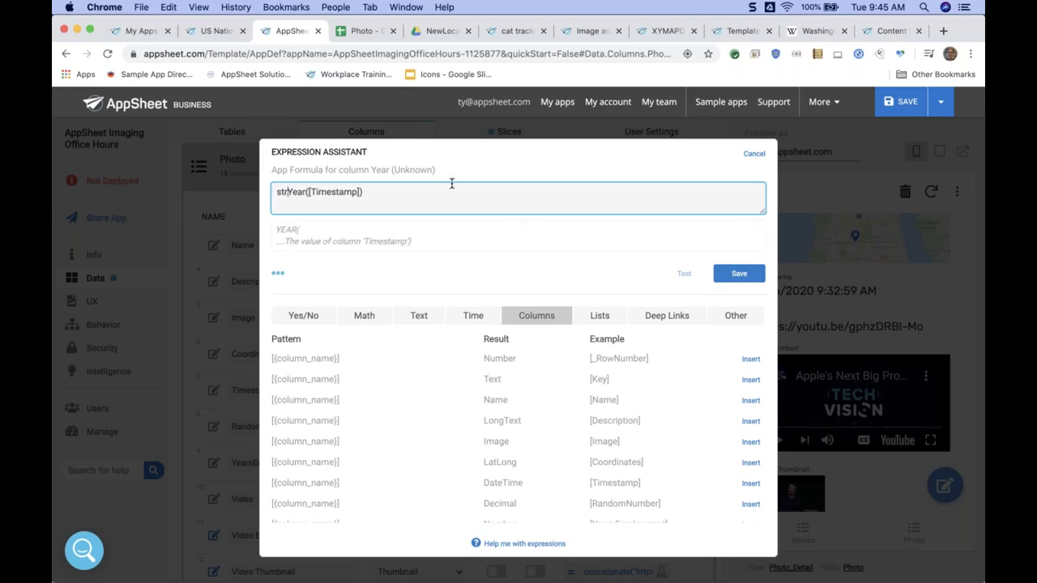
{"action": "type", "text": "in"}
{"action": "key", "text": "BackSpace"}
{"action": "key", "text": "BackSpace"}
{"action": "key", "text": "BackSpace"}
{"action": "key", "text": "BackSpace"}
{"action": "key", "text": "BackSpace"}
{"action": "type", "text": "text("}
{"action": "type", "text": ")"}
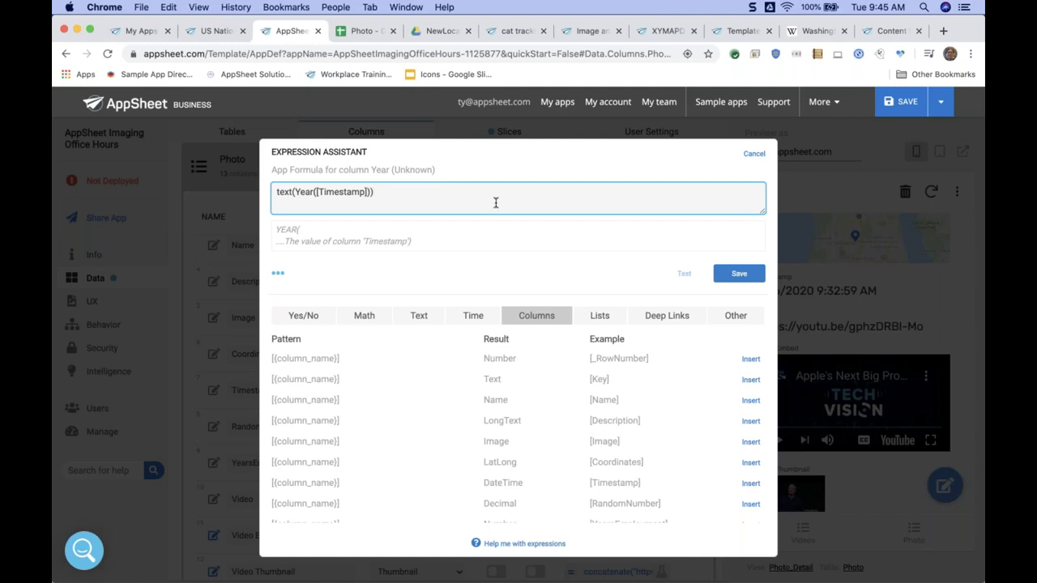
{"action": "left_click", "coordinate": [739, 286]}
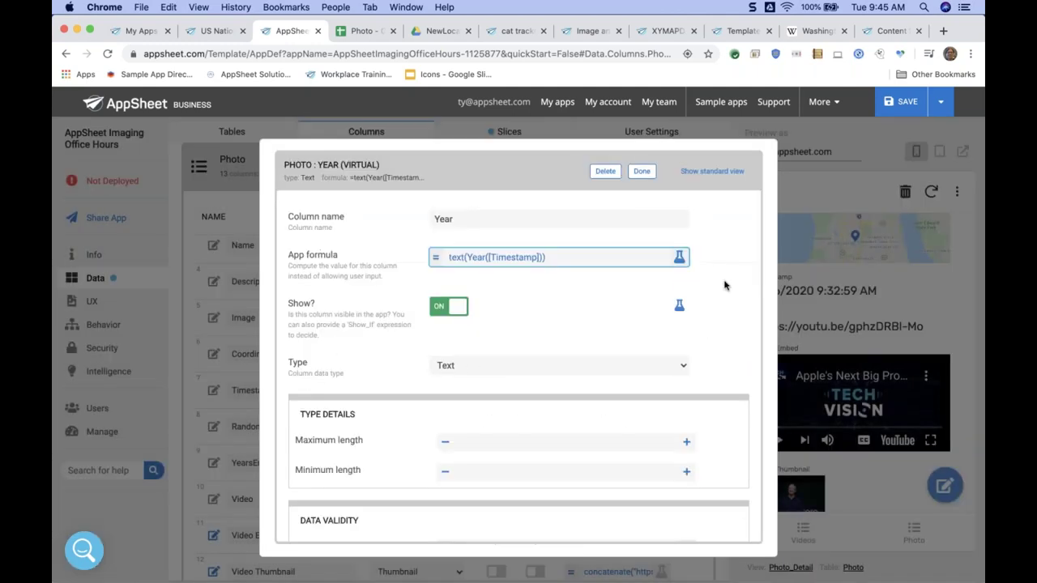
{"action": "left_click", "coordinate": [642, 175]}
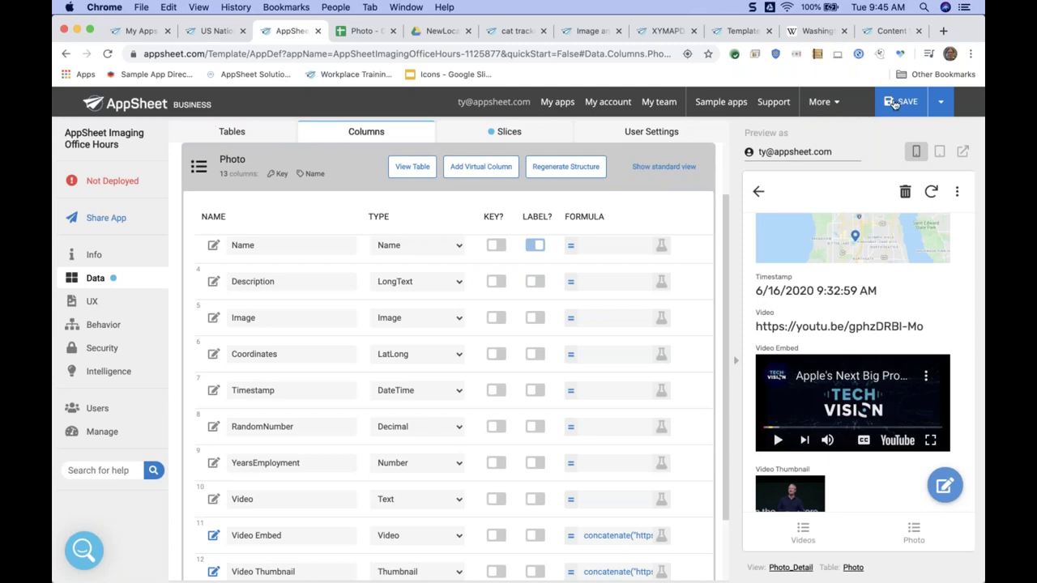
Step: Save the app, then clear the Image column's old NewLocation2 folder path expression
{"action": "left_click", "coordinate": [896, 102]}
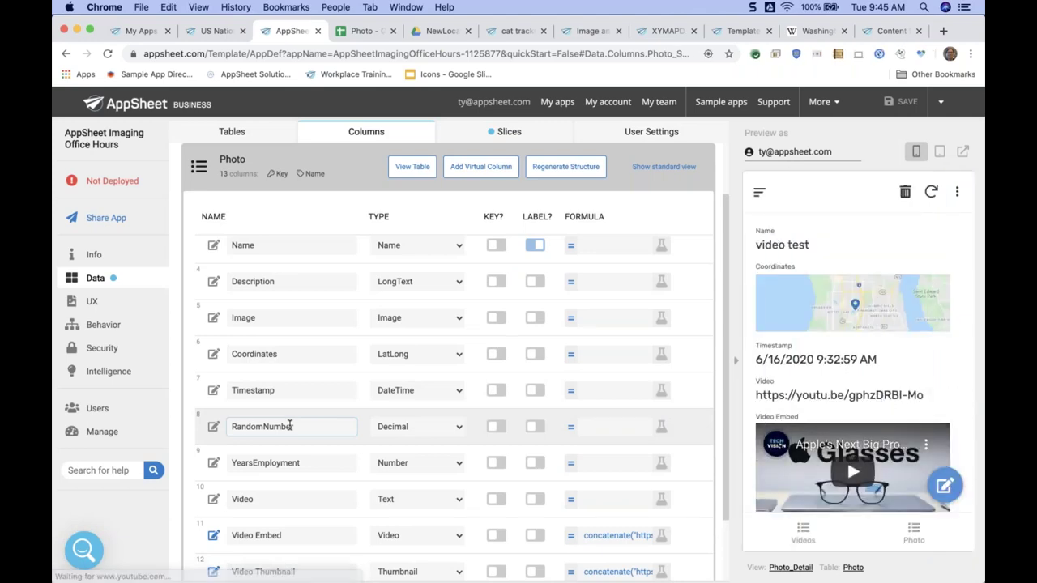
{"action": "left_click", "coordinate": [214, 319]}
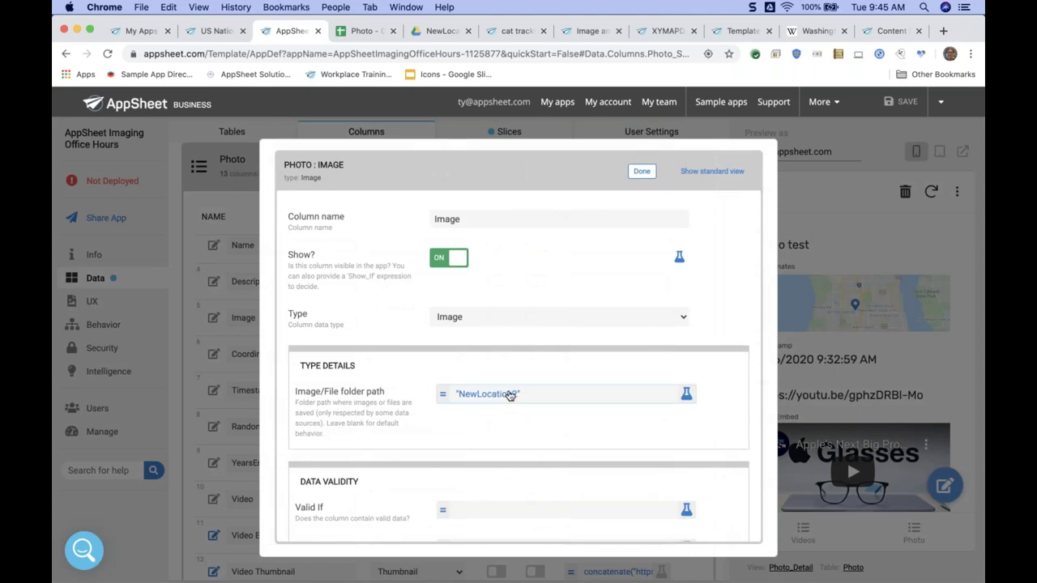
{"action": "left_click", "coordinate": [510, 394]}
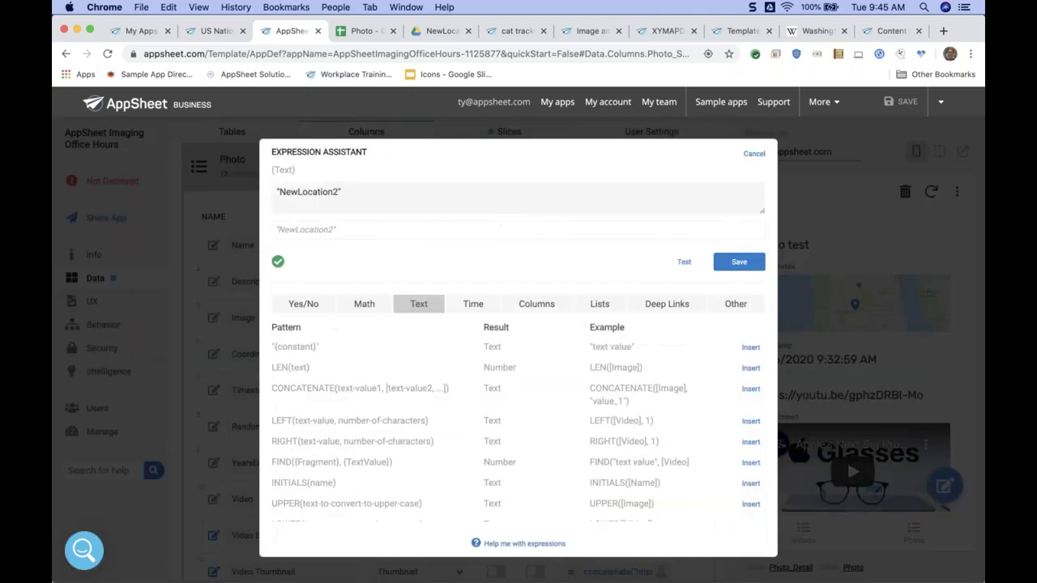
{"action": "key", "text": "super+a"}
{"action": "key", "text": "BackSpace"}
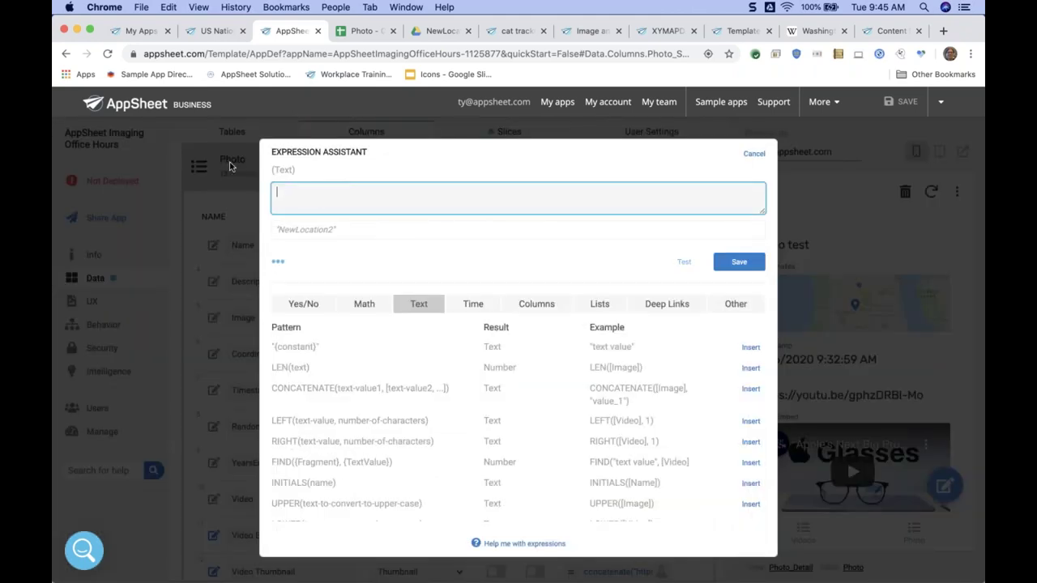
Step: Set the Image column's folder path to [Year] and save the app
{"action": "left_click", "coordinate": [530, 304]}
{"action": "scroll", "coordinate": [618, 370], "scroll_direction": "down", "scroll_amount": 2}
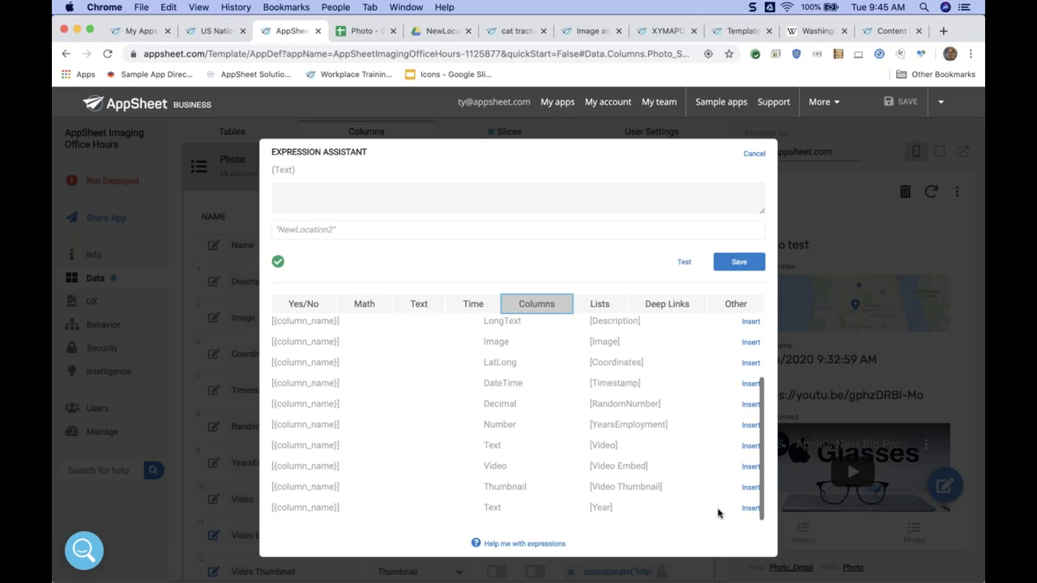
{"action": "scroll", "coordinate": [748, 513], "scroll_direction": "down", "scroll_amount": 1}
{"action": "left_click", "coordinate": [747, 508]}
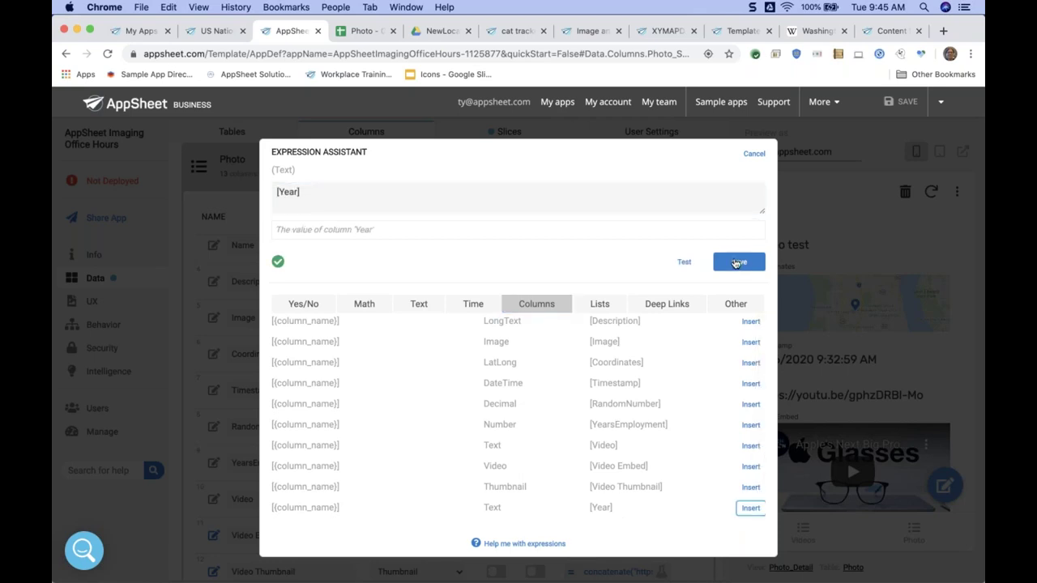
{"action": "left_click", "coordinate": [735, 263]}
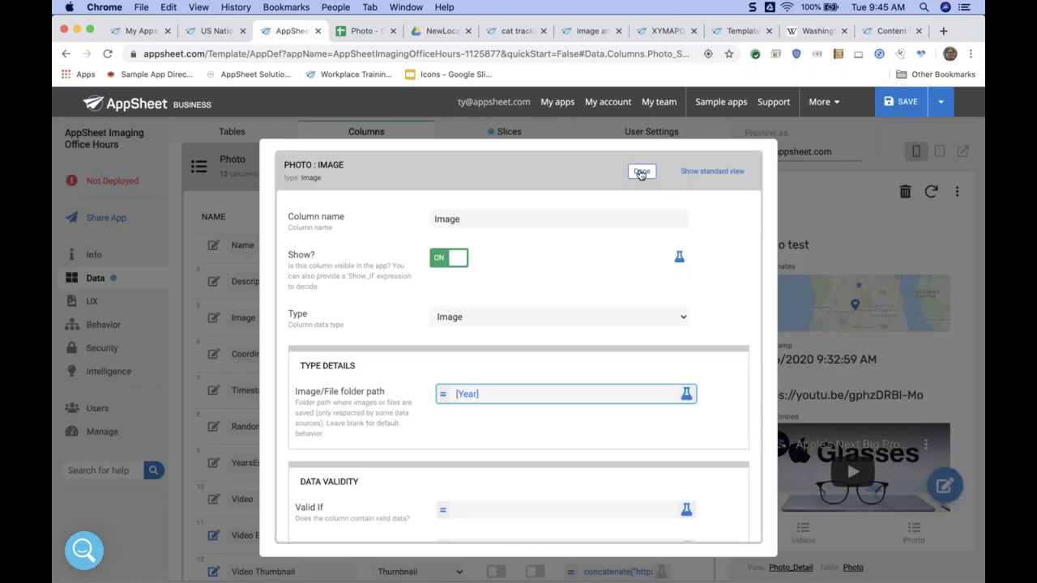
{"action": "left_click", "coordinate": [641, 172]}
{"action": "left_click", "coordinate": [891, 106]}
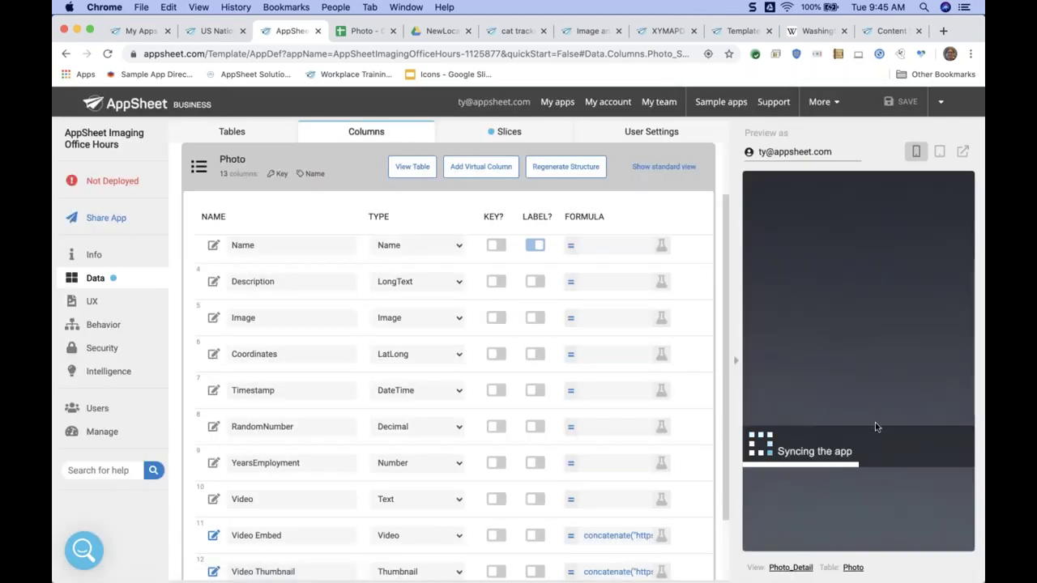
Step: In the preview, add a Photo record named 'year test' with image bee1.jpg and save it
{"action": "left_click", "coordinate": [913, 531]}
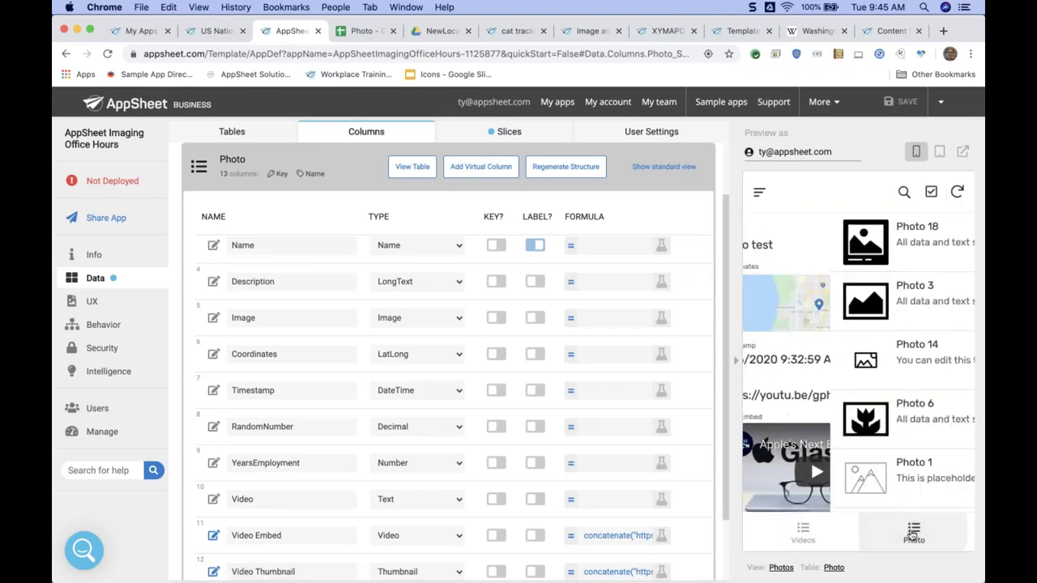
{"action": "left_click", "coordinate": [940, 481]}
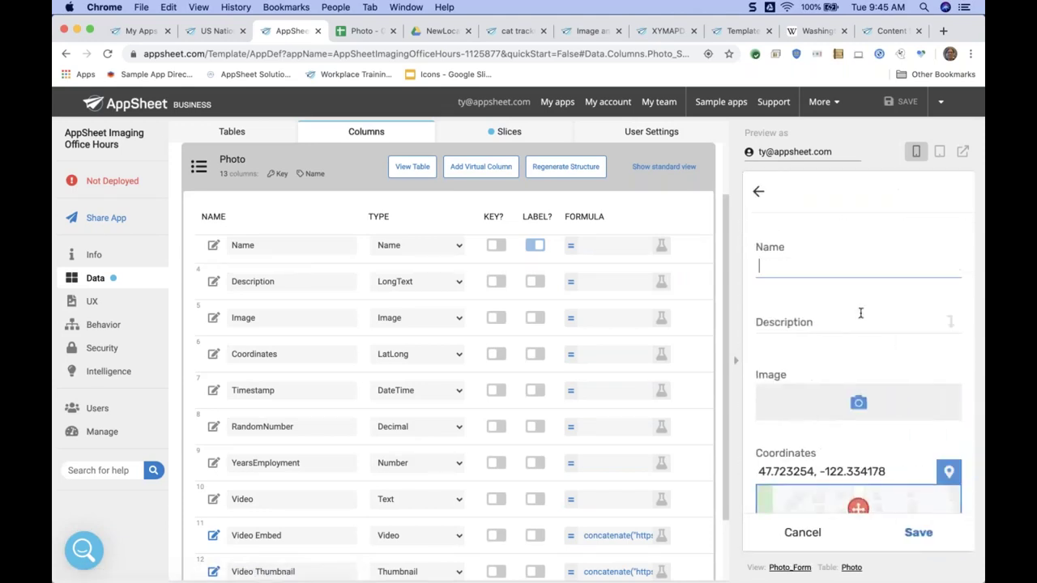
{"action": "type", "text": "year test"}
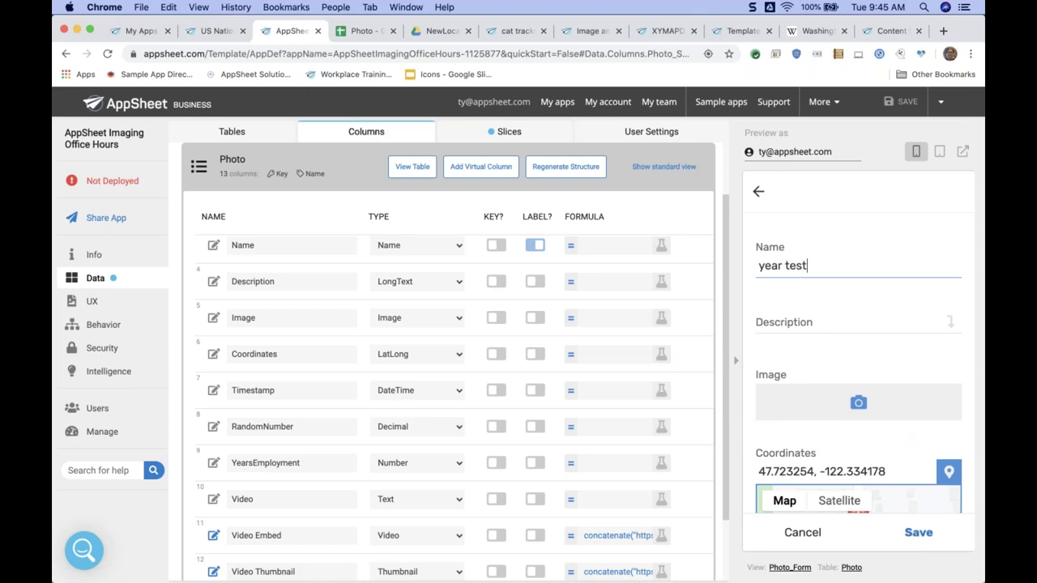
{"action": "left_click", "coordinate": [843, 412]}
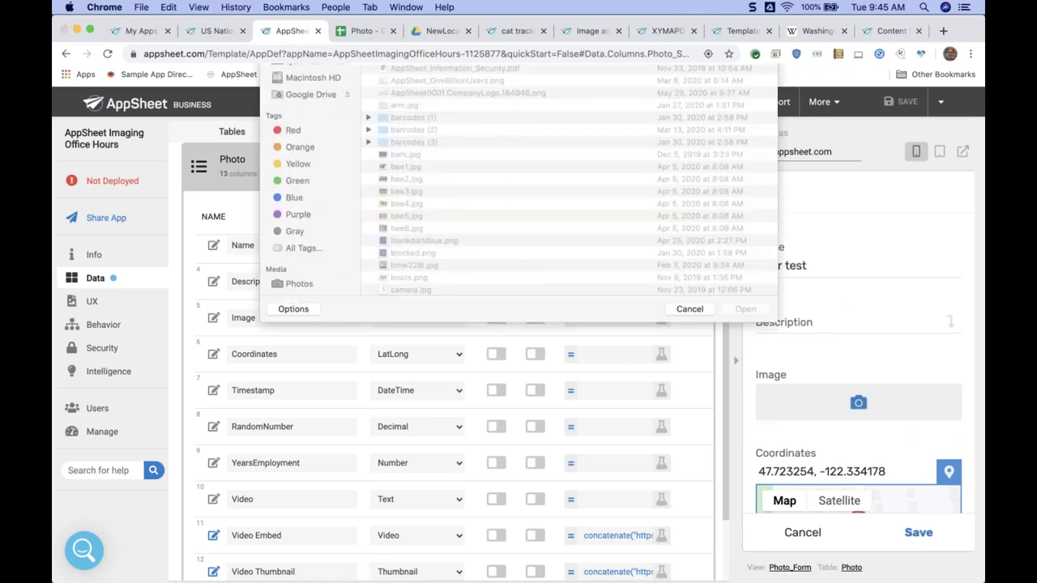
{"action": "double_click", "coordinate": [407, 361]}
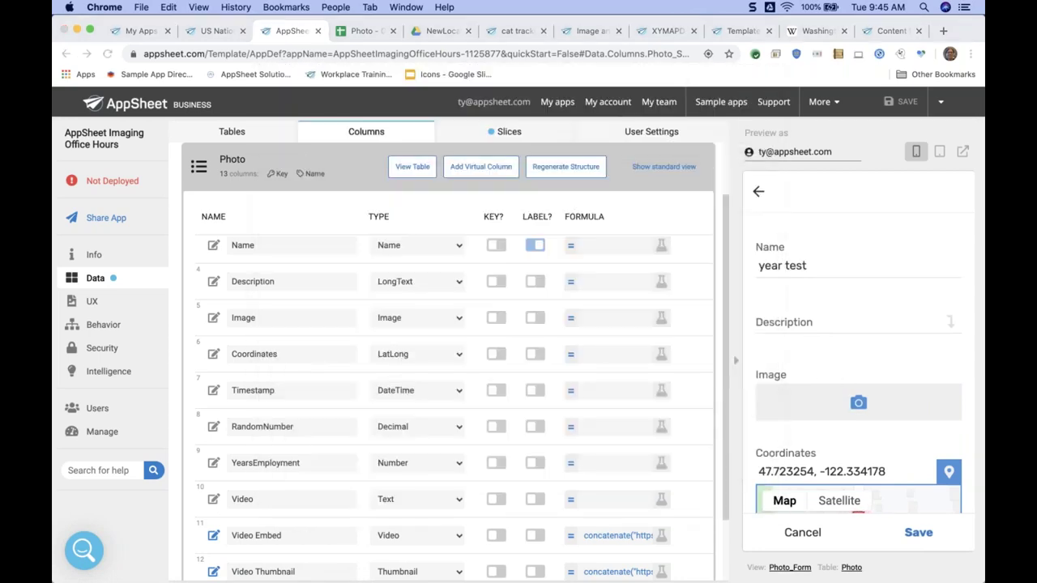
{"action": "scroll", "coordinate": [899, 486], "scroll_direction": "down", "scroll_amount": 4}
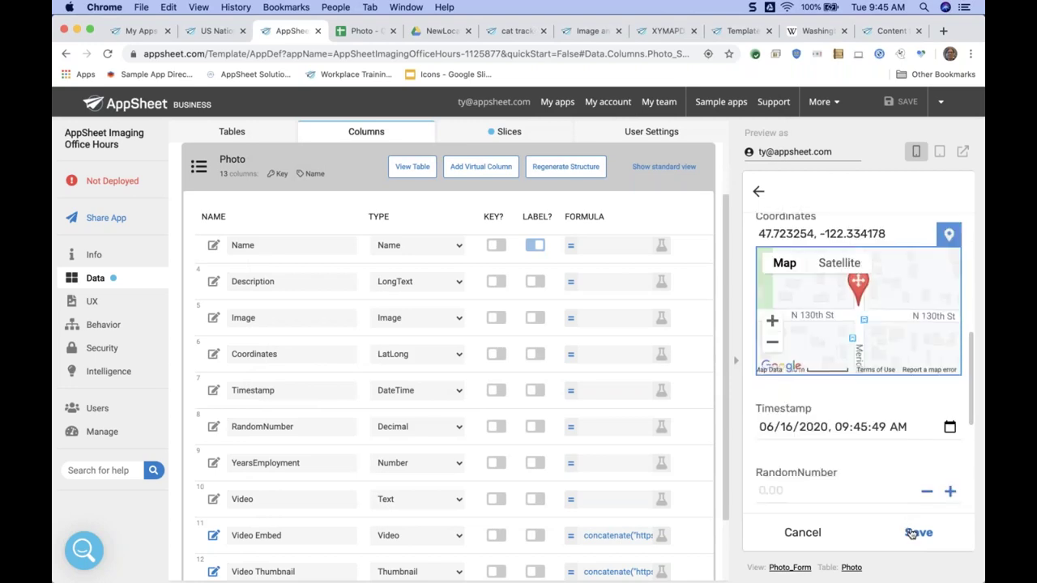
{"action": "left_click", "coordinate": [918, 532]}
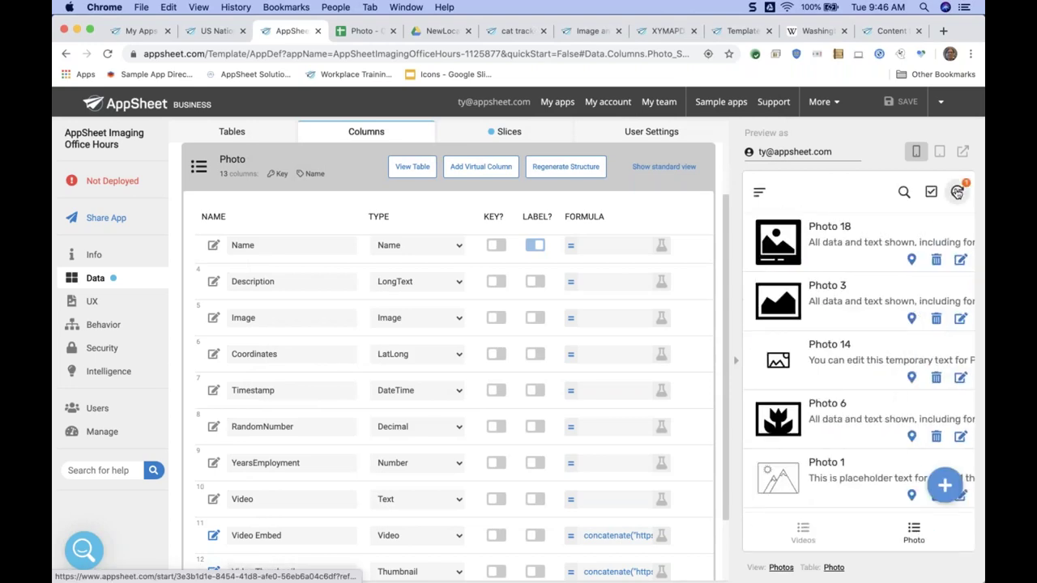
Step: Open the new 2,020 Drive folder in grid view to see the bee photo, then return to AppSheet
{"action": "left_click", "coordinate": [439, 31]}
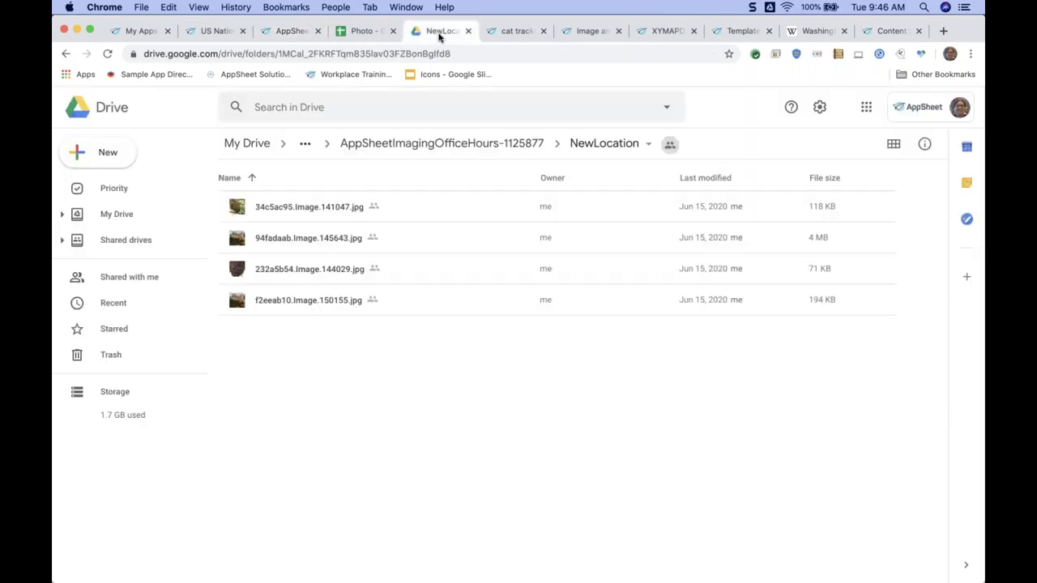
{"action": "left_click", "coordinate": [456, 144]}
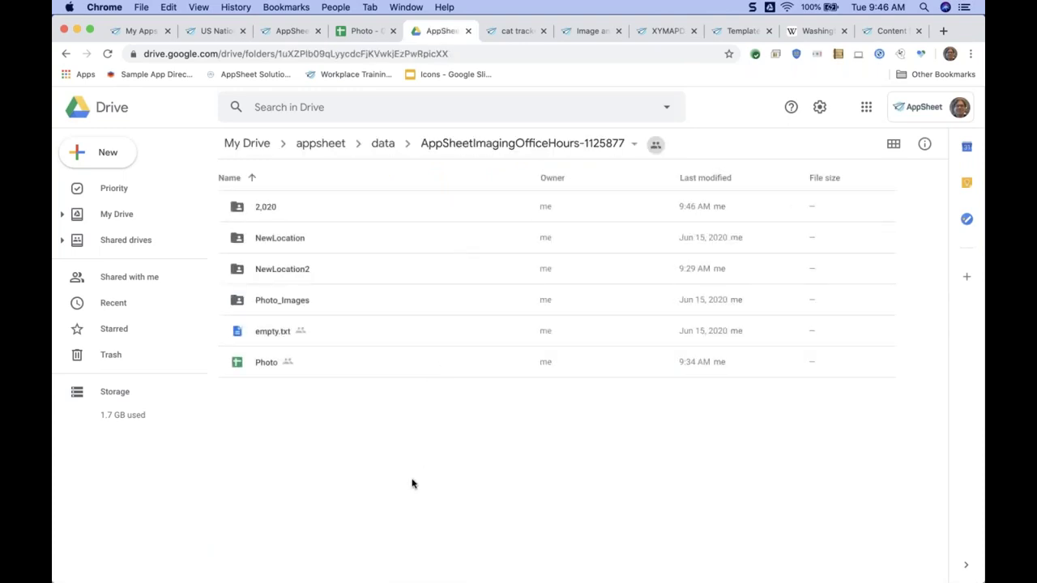
{"action": "left_click", "coordinate": [268, 208]}
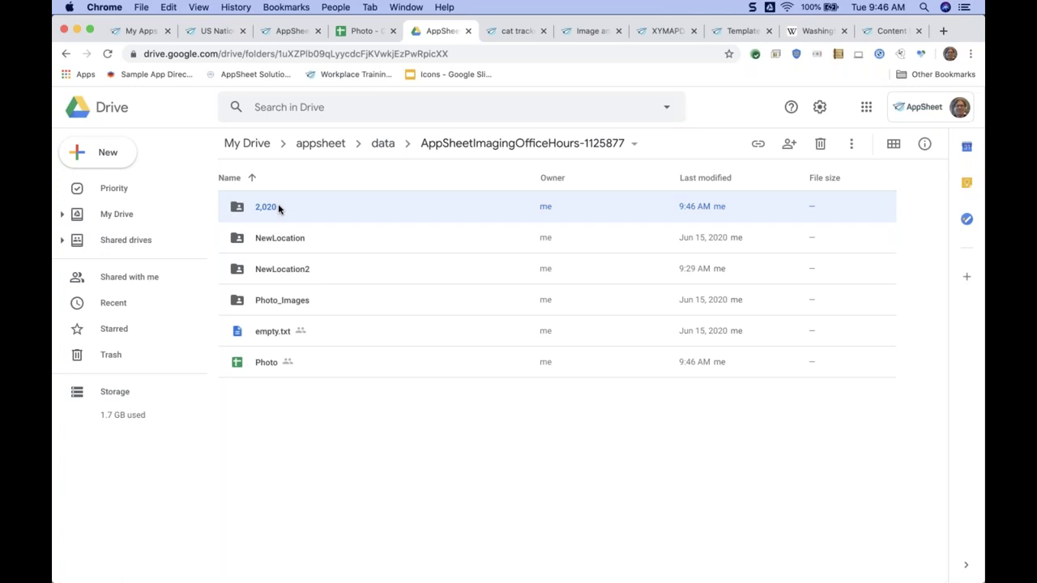
{"action": "double_click", "coordinate": [277, 206]}
{"action": "left_click", "coordinate": [309, 209]}
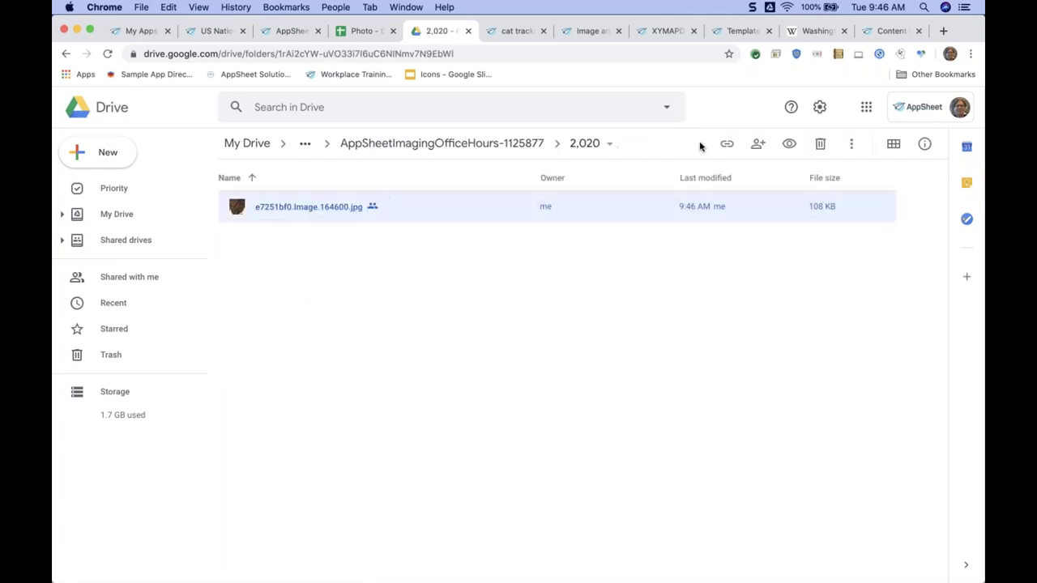
{"action": "left_click", "coordinate": [895, 145]}
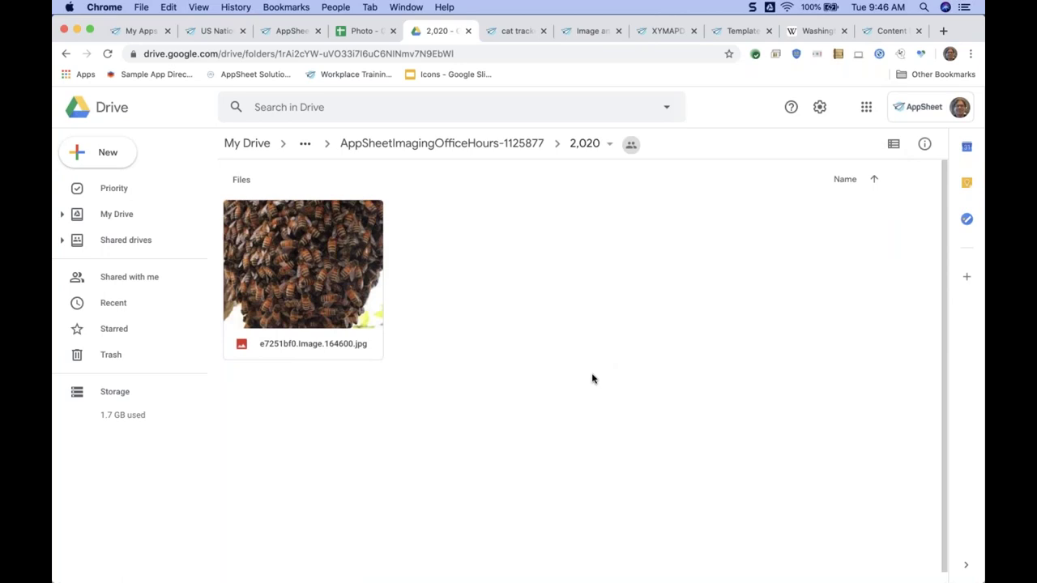
{"action": "left_click", "coordinate": [296, 32]}
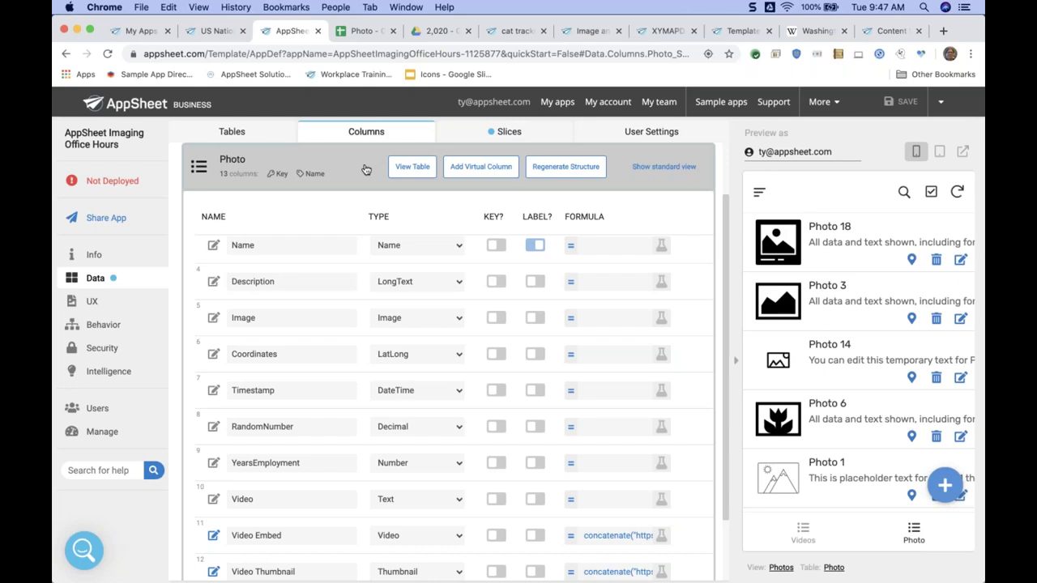
Step: In a new window, search Google for 'appsheet 101' and open the App Design 101 article
{"action": "key", "text": "super+n"}
{"action": "type", "text": "appshe3"}
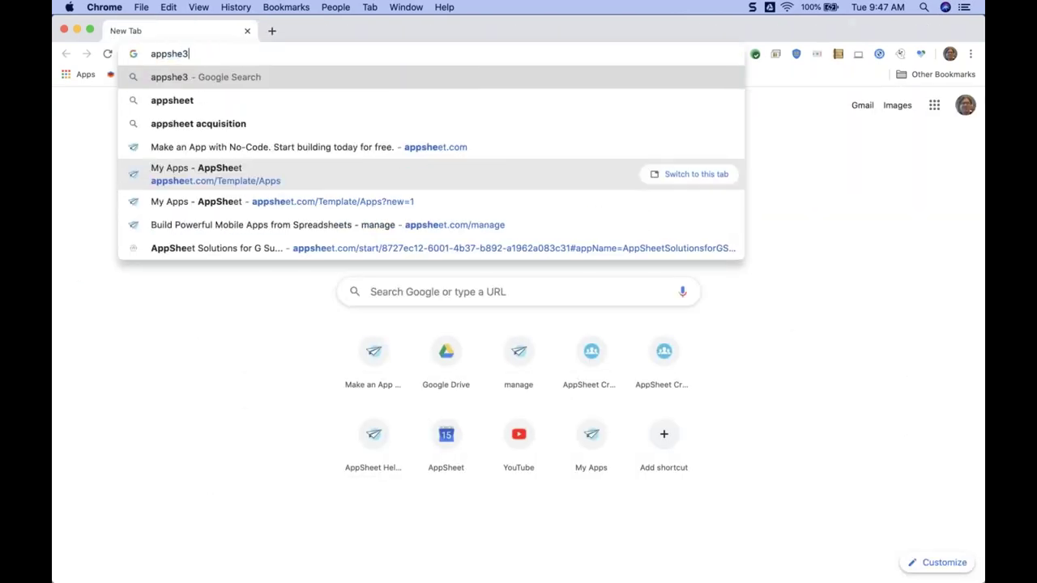
{"action": "key", "text": "BackSpace"}
{"action": "type", "text": "et 101"}
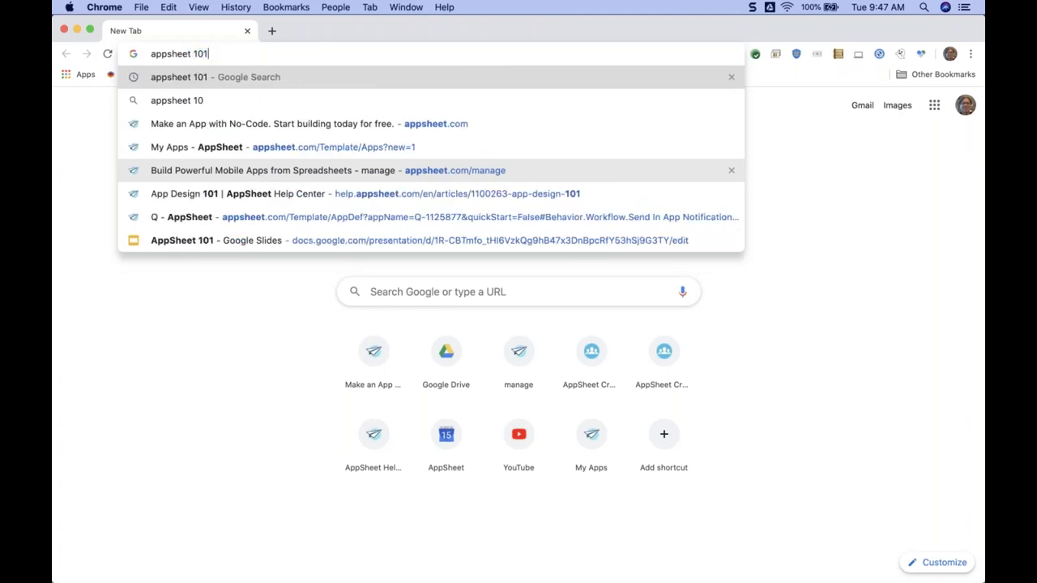
{"action": "key", "text": "Return"}
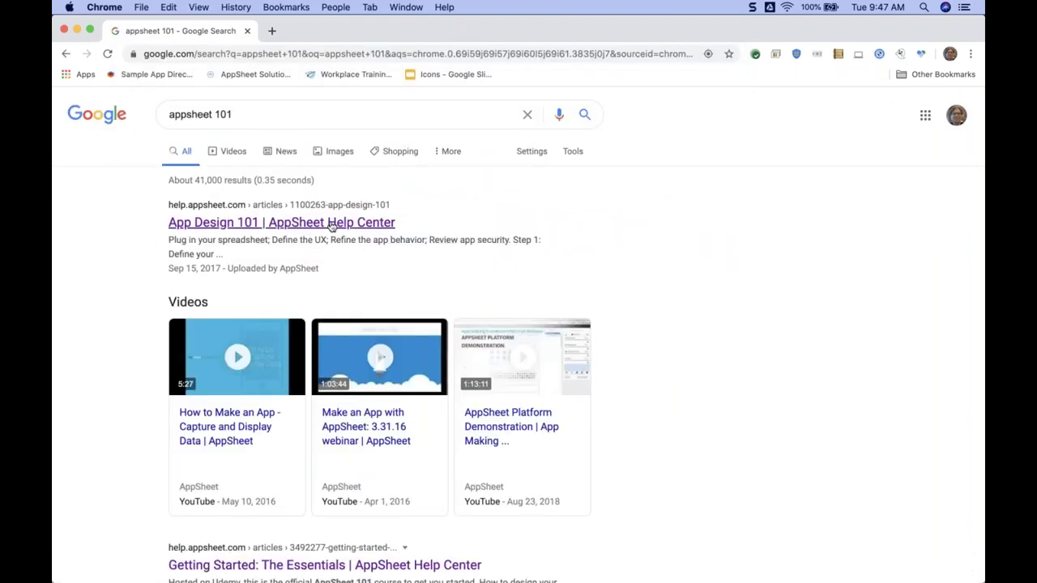
{"action": "left_click", "coordinate": [333, 225]}
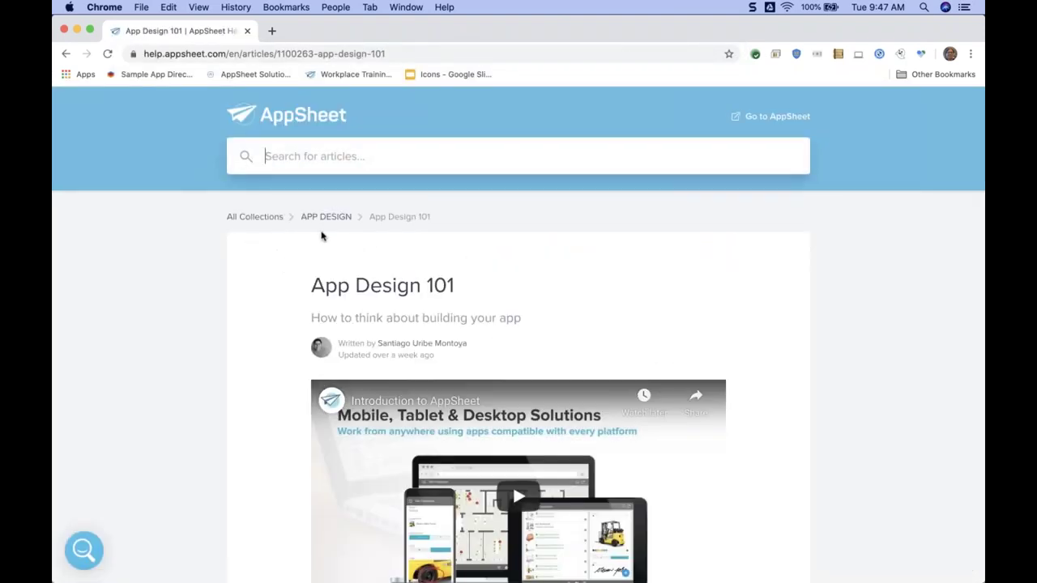
Step: From the APP DESIGN collection, open and read The "Item-Detail" Data Pattern article
{"action": "left_click", "coordinate": [320, 221]}
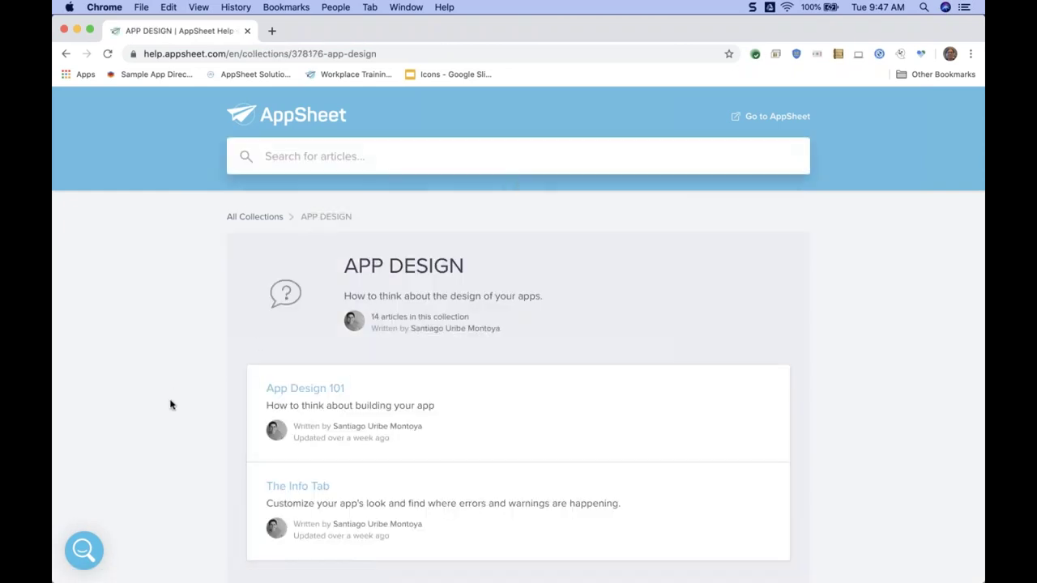
{"action": "scroll", "coordinate": [170, 404], "scroll_direction": "down", "scroll_amount": 2}
{"action": "scroll", "coordinate": [170, 405], "scroll_direction": "down", "scroll_amount": 5}
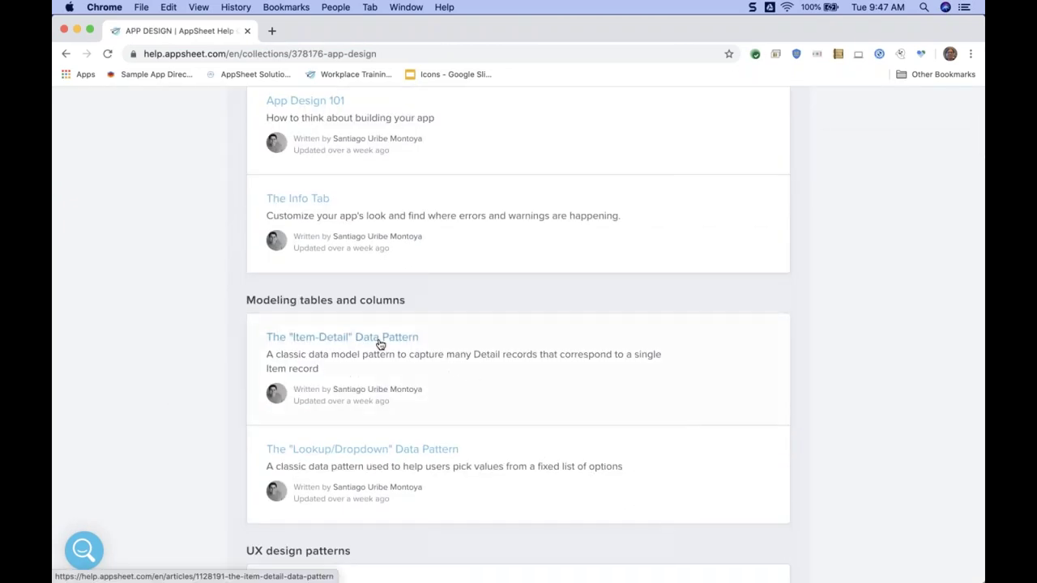
{"action": "left_click", "coordinate": [391, 341]}
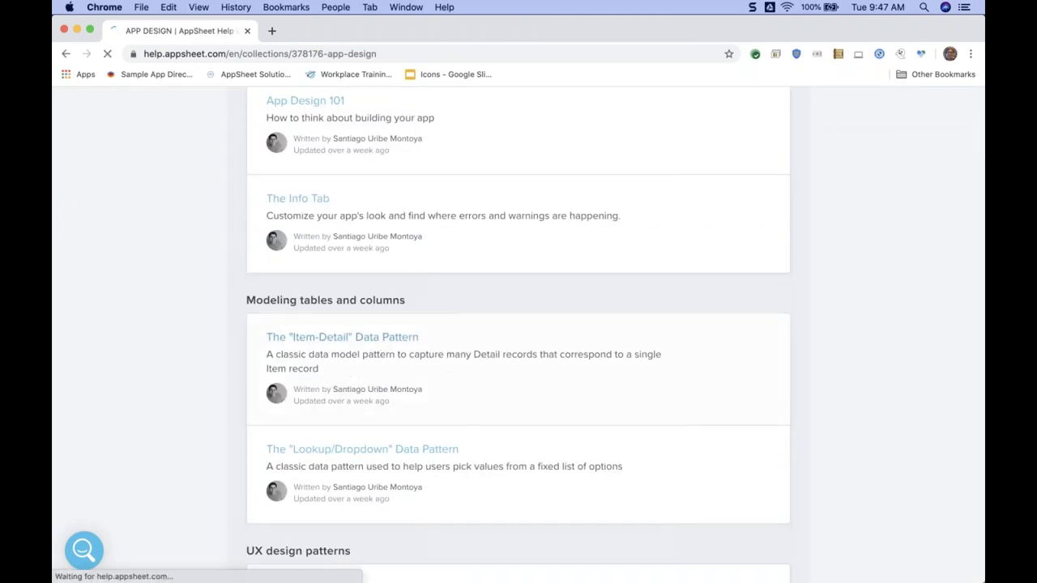
{"action": "scroll", "coordinate": [583, 355], "scroll_direction": "down", "scroll_amount": 2}
{"action": "scroll", "coordinate": [583, 355], "scroll_direction": "down", "scroll_amount": 4}
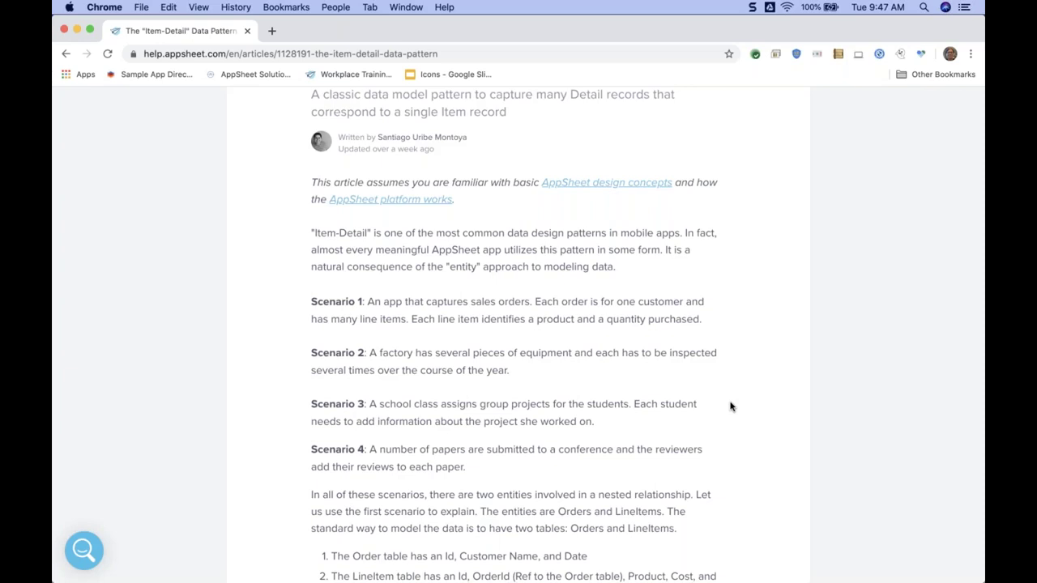
{"action": "scroll", "coordinate": [729, 407], "scroll_direction": "up", "scroll_amount": 2}
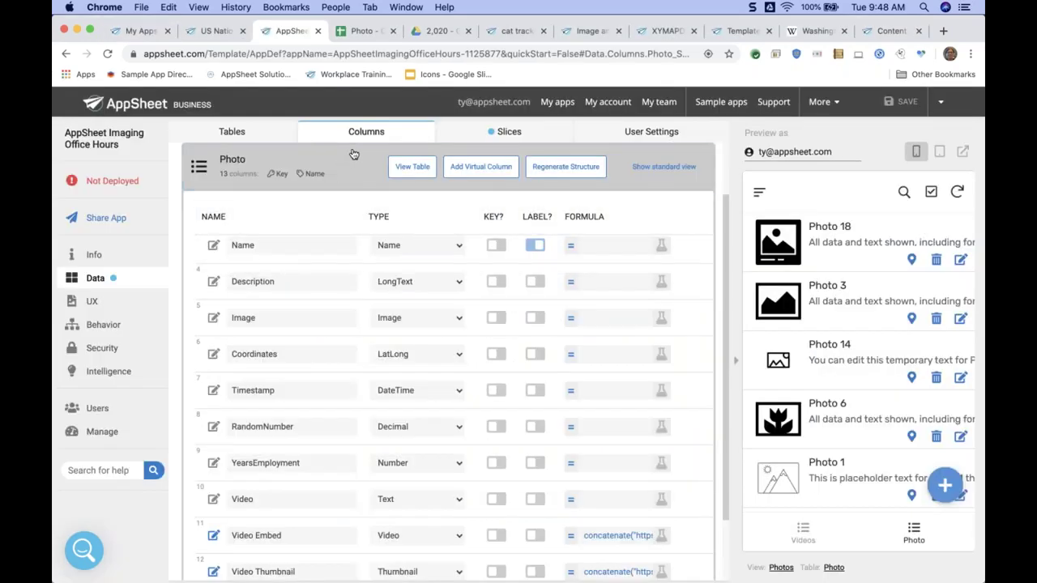
{"action": "left_click", "coordinate": [354, 154]}
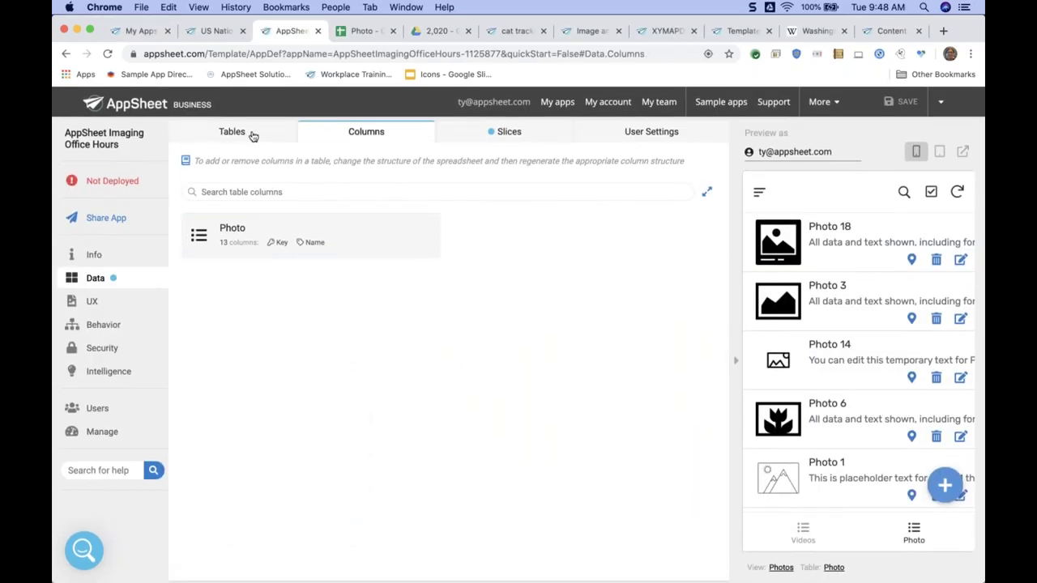
{"action": "left_click", "coordinate": [235, 132]}
{"action": "left_click", "coordinate": [352, 285]}
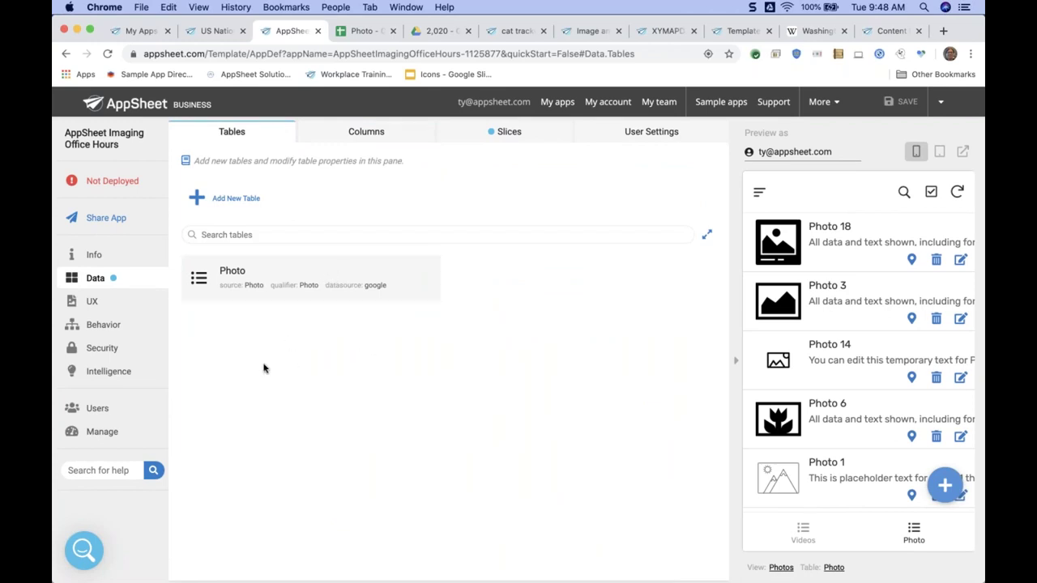
{"action": "left_click", "coordinate": [319, 273]}
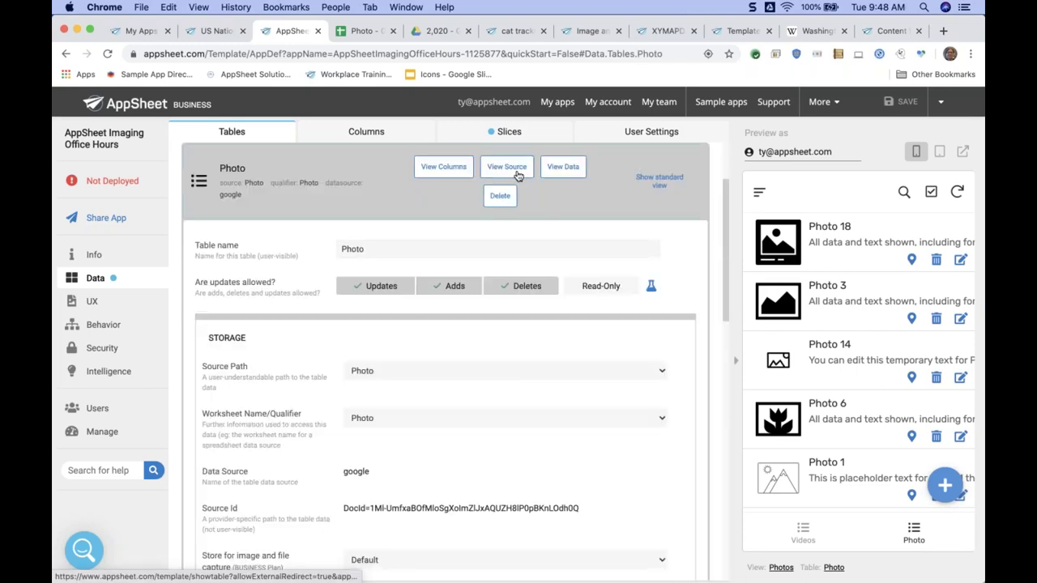
{"action": "left_click", "coordinate": [456, 167]}
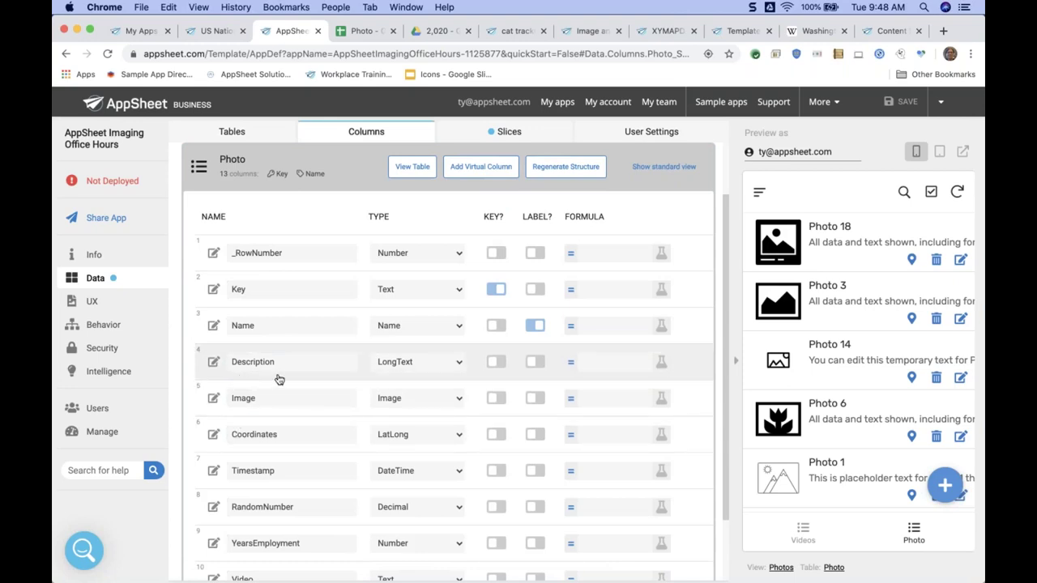
{"action": "left_click", "coordinate": [400, 329]}
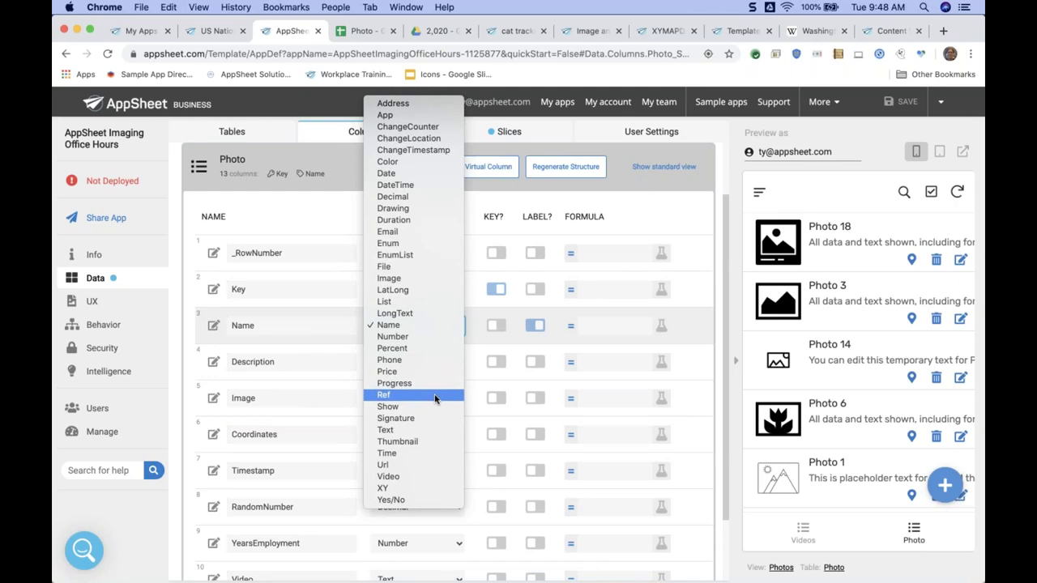
{"action": "left_click", "coordinate": [335, 162]}
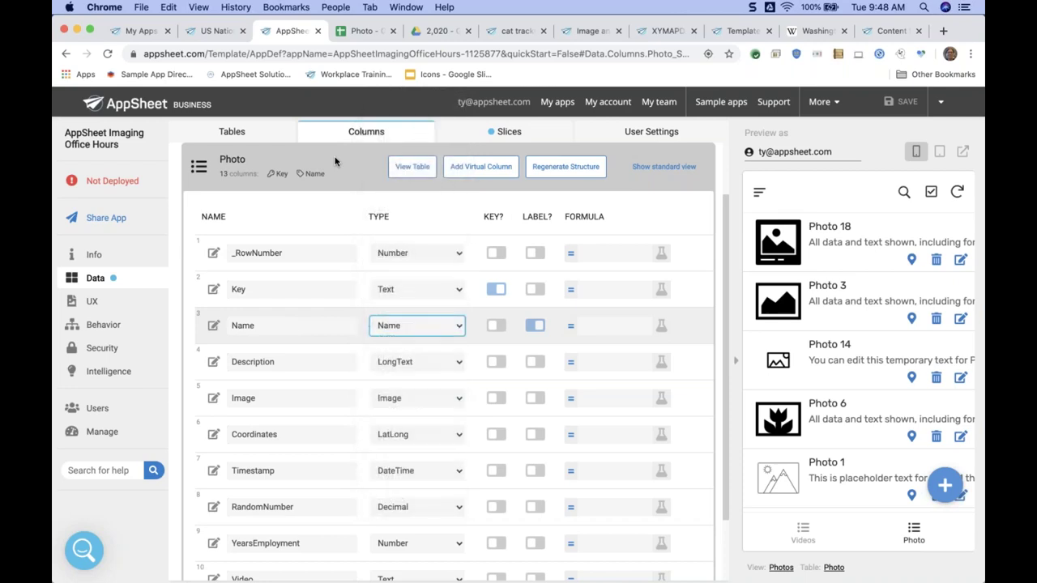
{"action": "left_click", "coordinate": [335, 162]}
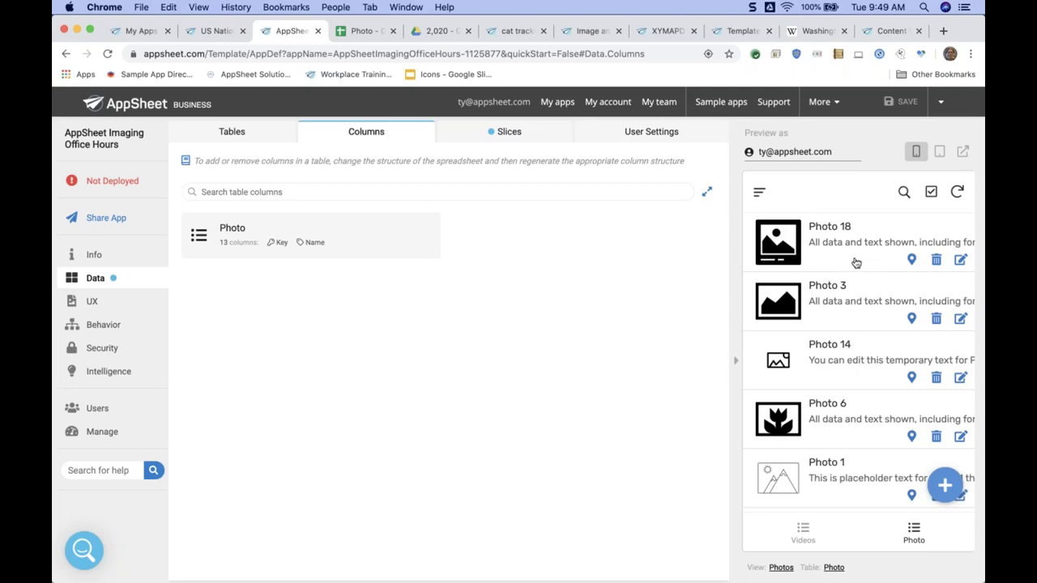
{"action": "scroll", "coordinate": [857, 262], "scroll_direction": "up", "scroll_amount": 5}
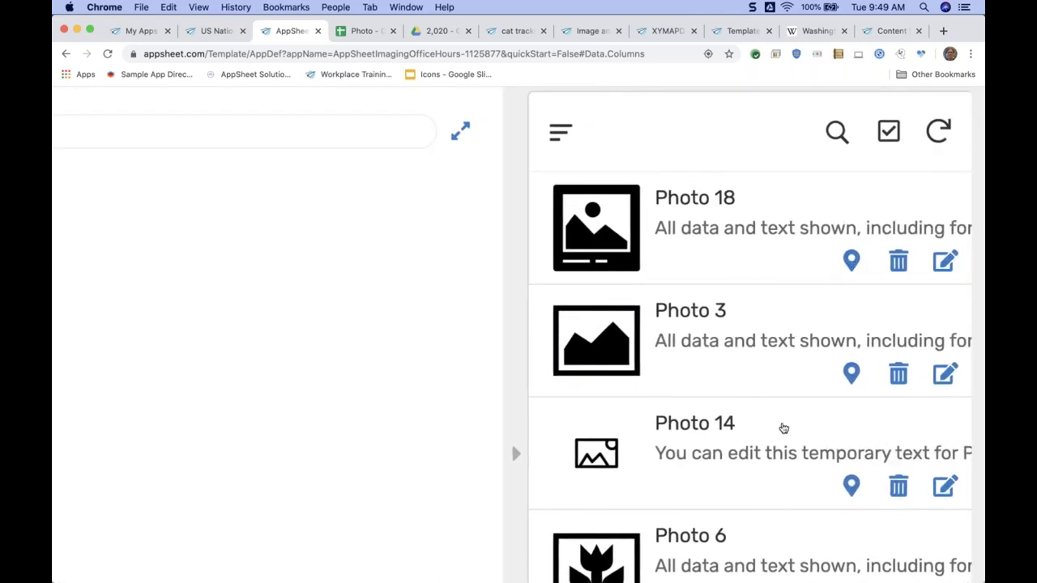
{"action": "scroll", "coordinate": [780, 428], "scroll_direction": "down", "scroll_amount": 5}
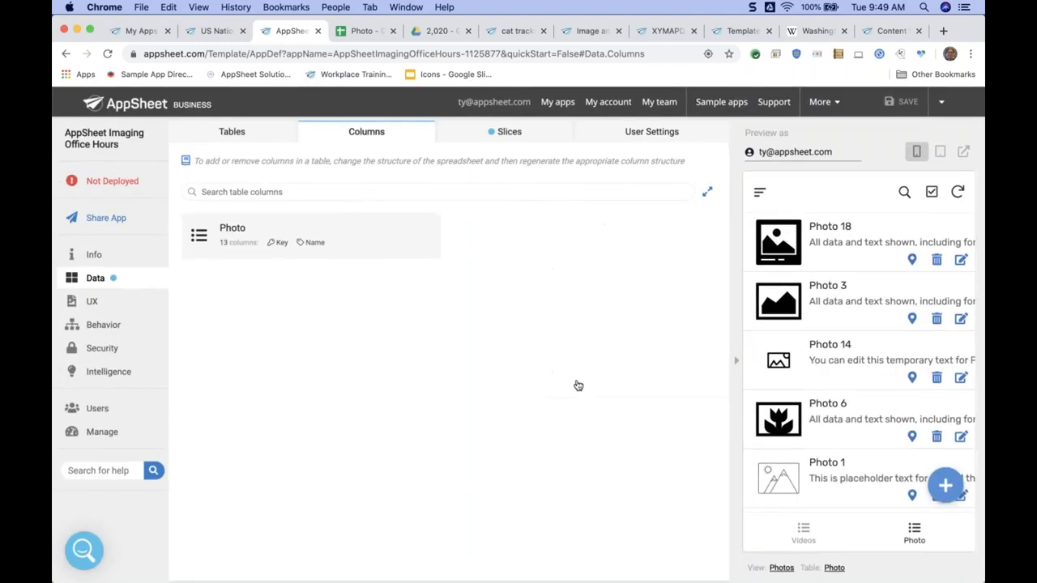
{"action": "left_click", "coordinate": [388, 239]}
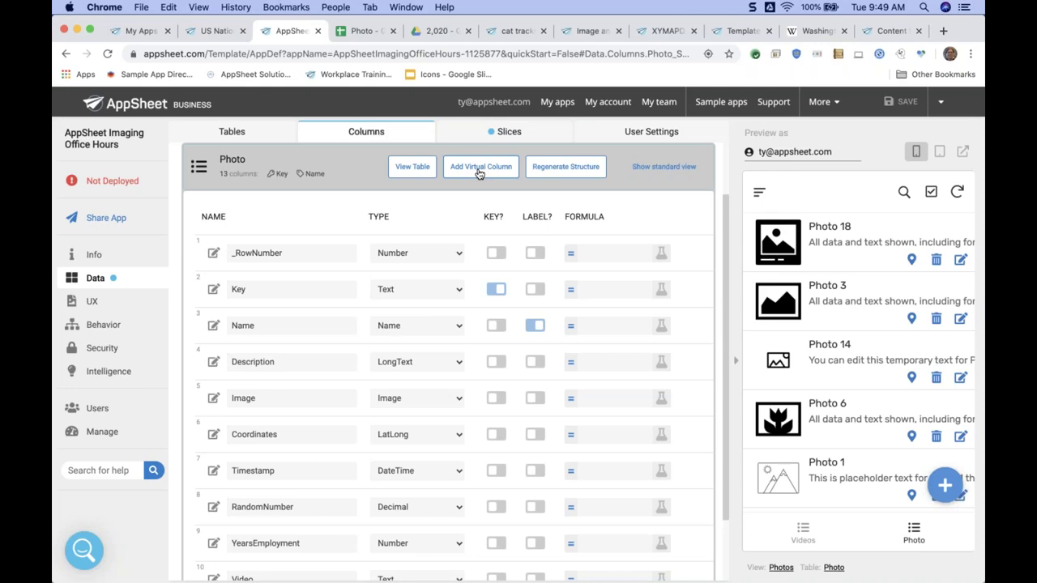
{"action": "left_click", "coordinate": [344, 172]}
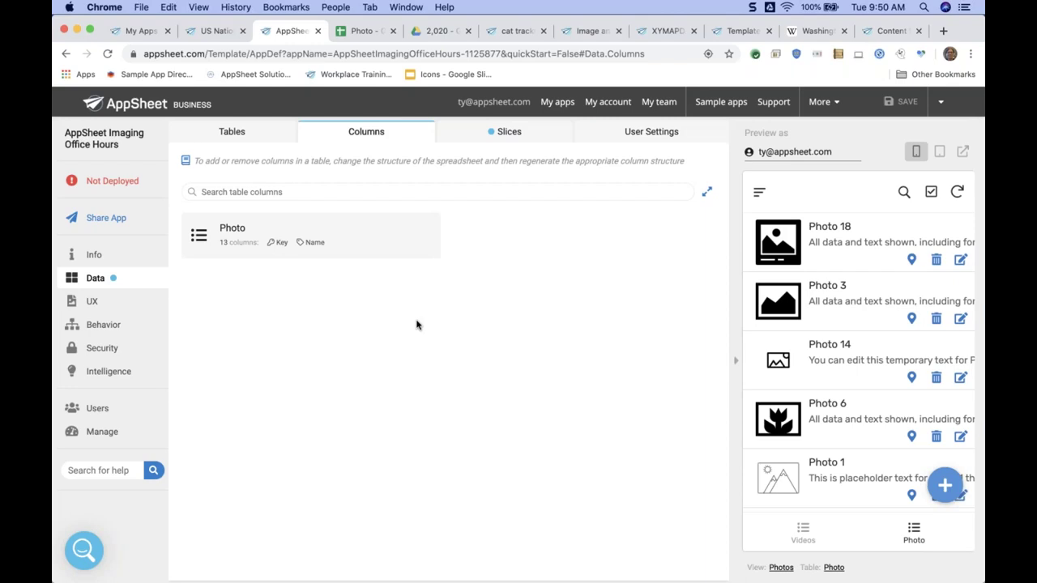
Step: Create a new workflow rule under Behavior > Workflow
{"action": "left_click", "coordinate": [126, 327]}
{"action": "left_click", "coordinate": [366, 134]}
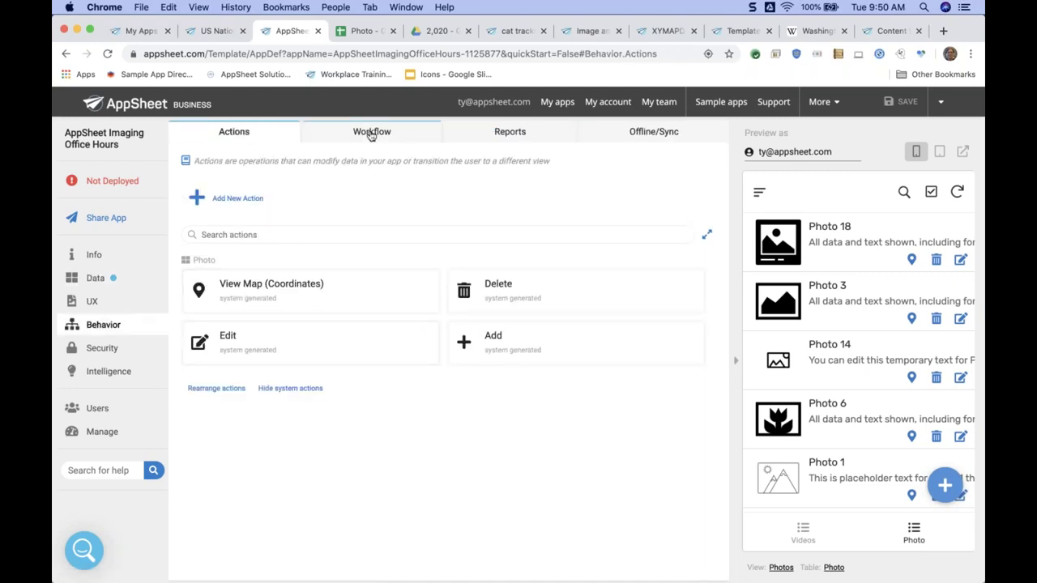
{"action": "left_click", "coordinate": [249, 202]}
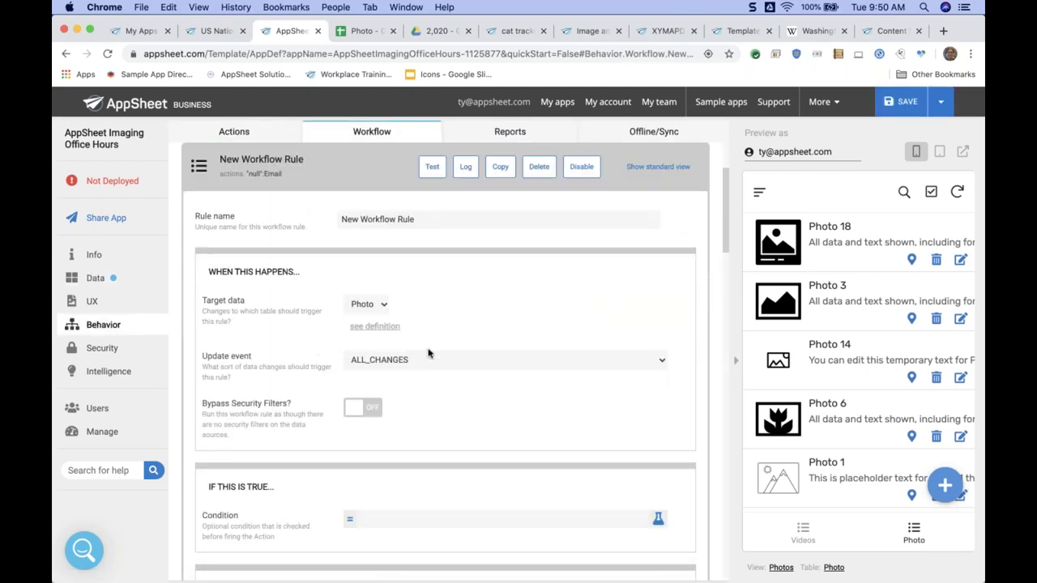
{"action": "scroll", "coordinate": [496, 320], "scroll_direction": "up", "scroll_amount": 2}
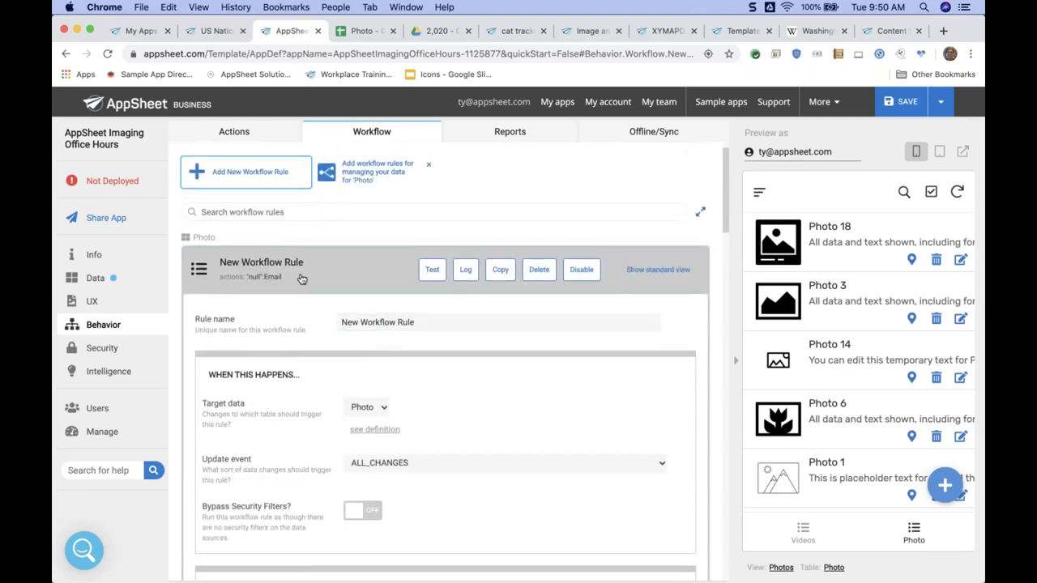
{"action": "scroll", "coordinate": [454, 367], "scroll_direction": "down", "scroll_amount": 3}
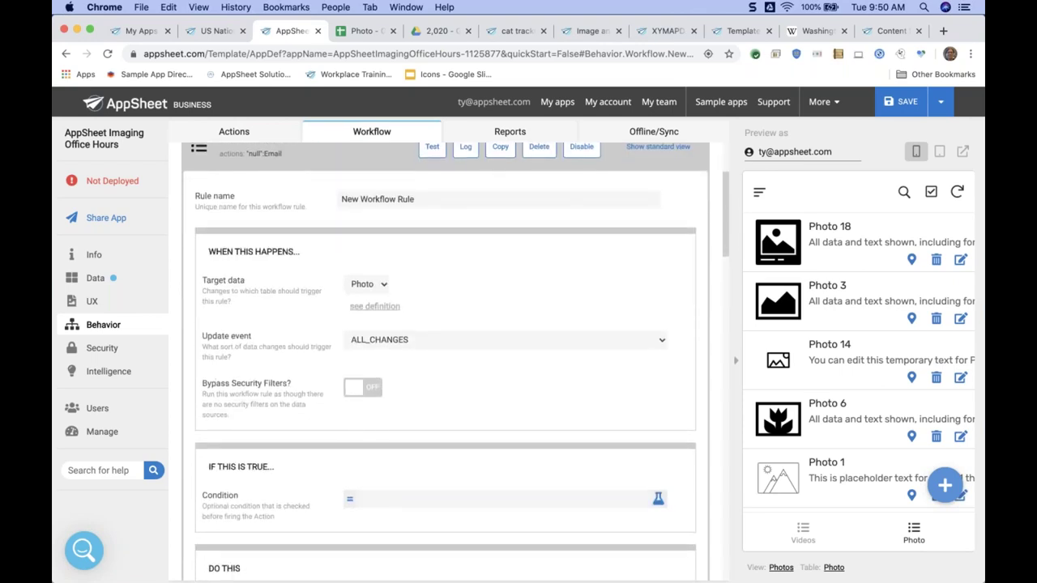
{"action": "scroll", "coordinate": [445, 364], "scroll_direction": "down", "scroll_amount": 15}
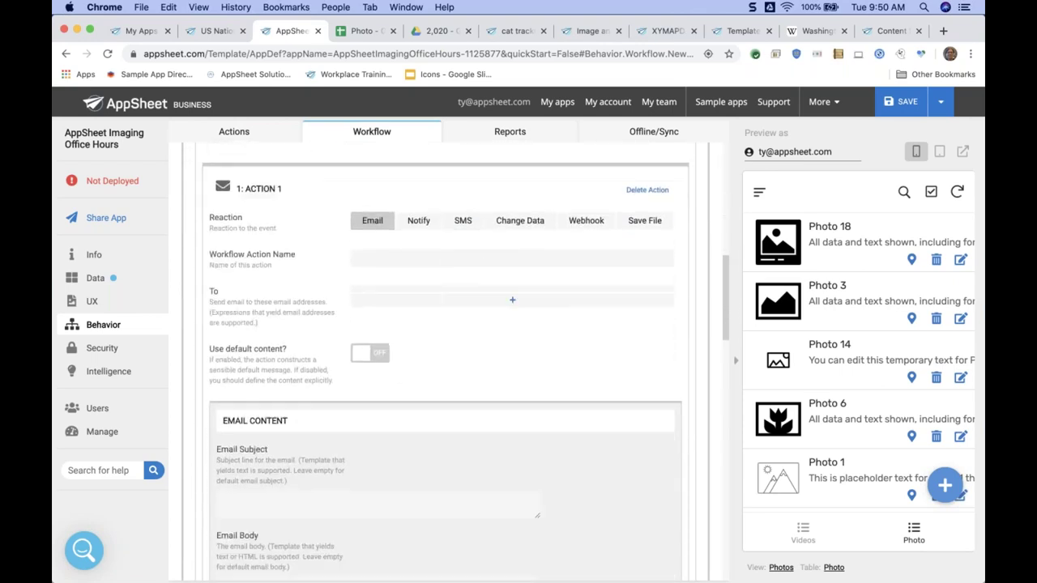
Step: Enlarge the Email Body box and start it with <img src="<<[
{"action": "left_click", "coordinate": [454, 405]}
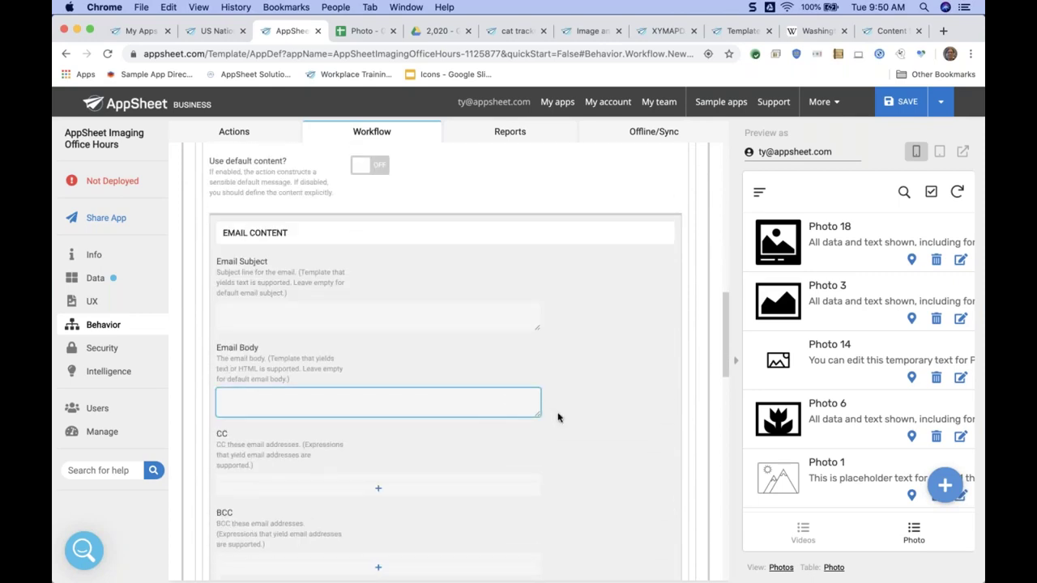
{"action": "scroll", "coordinate": [536, 375], "scroll_direction": "down", "scroll_amount": 1}
{"action": "left_click_drag", "start_coordinate": [537, 365], "coordinate": [571, 436]}
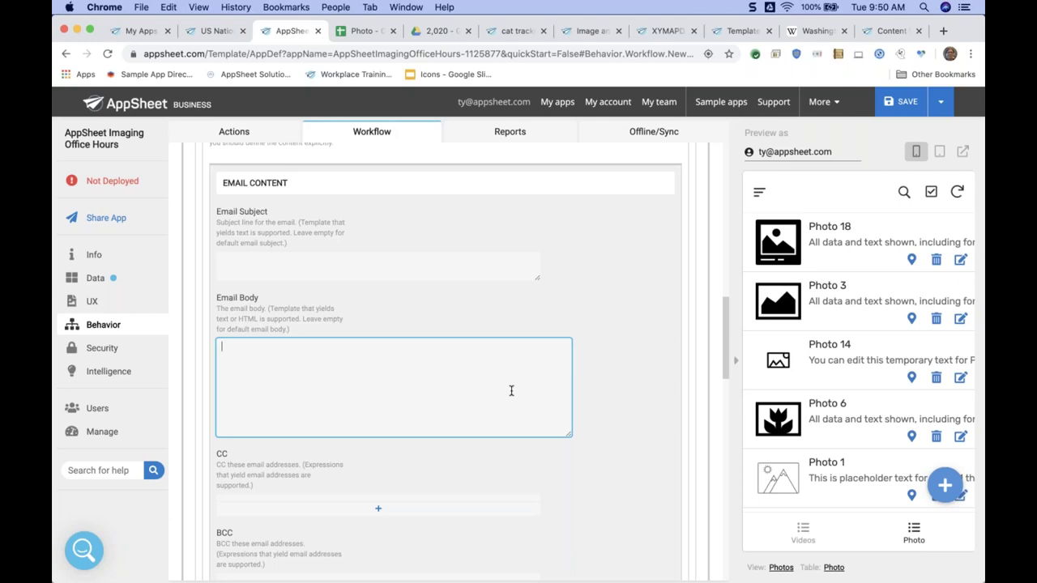
{"action": "type", "text": "<"}
{"action": "type", "text": "p"}
{"action": "key", "text": "BackSpace"}
{"action": "key", "text": "BackSpace"}
{"action": "type", "text": "<img src=\"<<["}
Step: Complete the email body as <img src="<<[Image]>>" /> using the Image name copied from the preview
{"action": "left_click", "coordinate": [861, 417]}
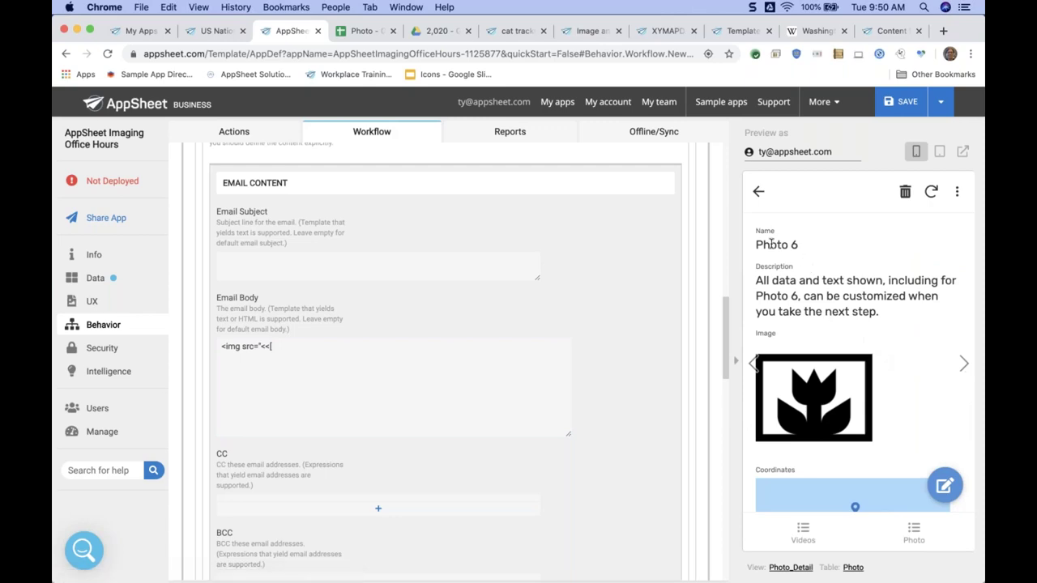
{"action": "double_click", "coordinate": [767, 334]}
{"action": "key", "text": "super+c"}
{"action": "left_click", "coordinate": [398, 365]}
{"action": "key", "text": "super+v"}
{"action": "type", "text": "]>>"}
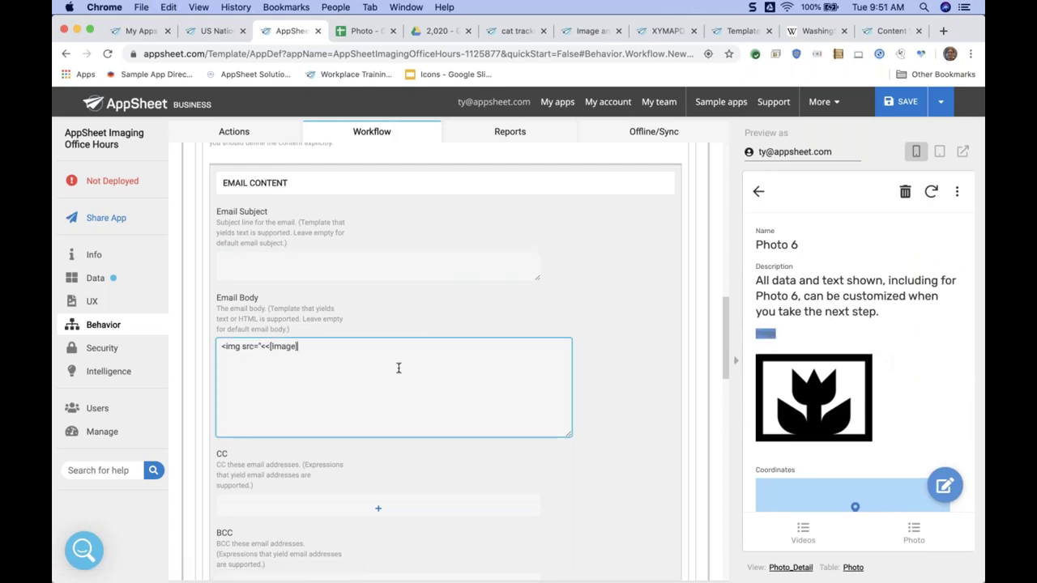
{"action": "type", "text": "\" />"}
Step: Briefly replace Image with FileField in the tag, then restore it to [Image]
{"action": "double_click", "coordinate": [278, 347]}
{"action": "type", "text": "FileField"}
{"action": "double_click", "coordinate": [291, 347]}
{"action": "type", "text": "[Image"}
Step: Scroll the workflow rule form down to the empty Other Attachments section
{"action": "left_click", "coordinate": [603, 433]}
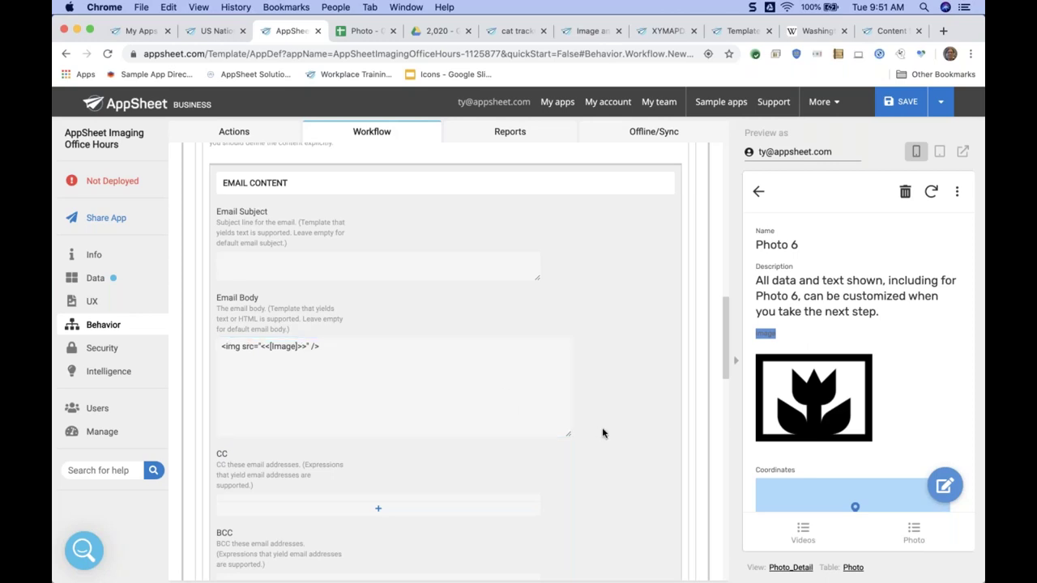
{"action": "scroll", "coordinate": [602, 433], "scroll_direction": "down", "scroll_amount": 10}
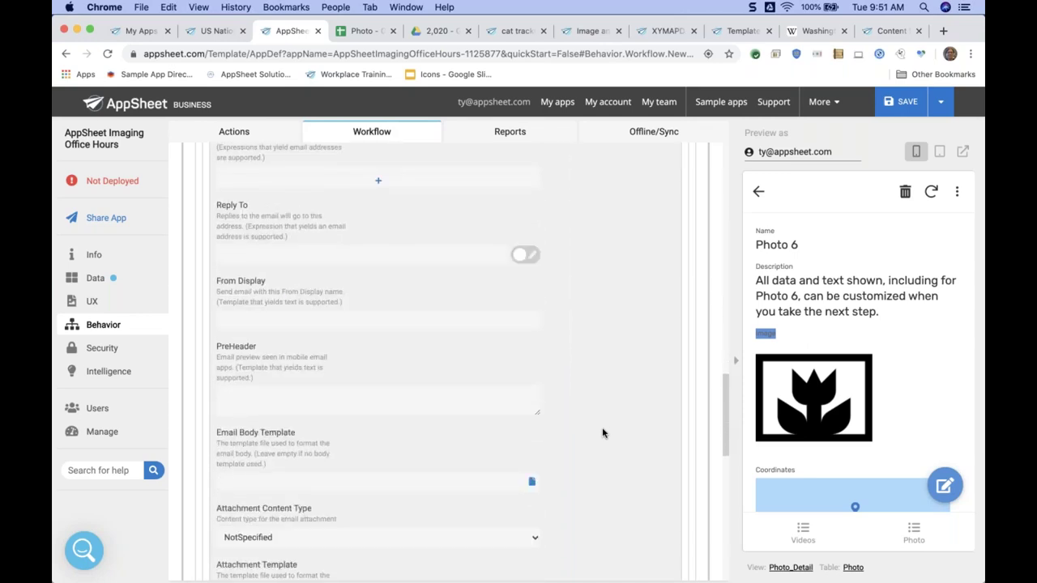
{"action": "scroll", "coordinate": [602, 433], "scroll_direction": "down", "scroll_amount": 6}
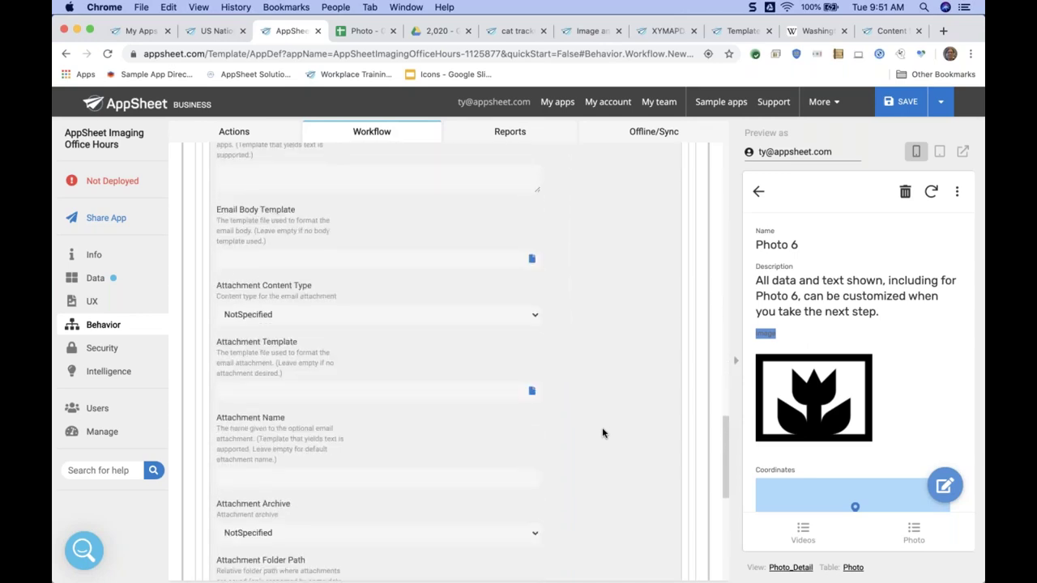
{"action": "scroll", "coordinate": [601, 433], "scroll_direction": "down", "scroll_amount": 5}
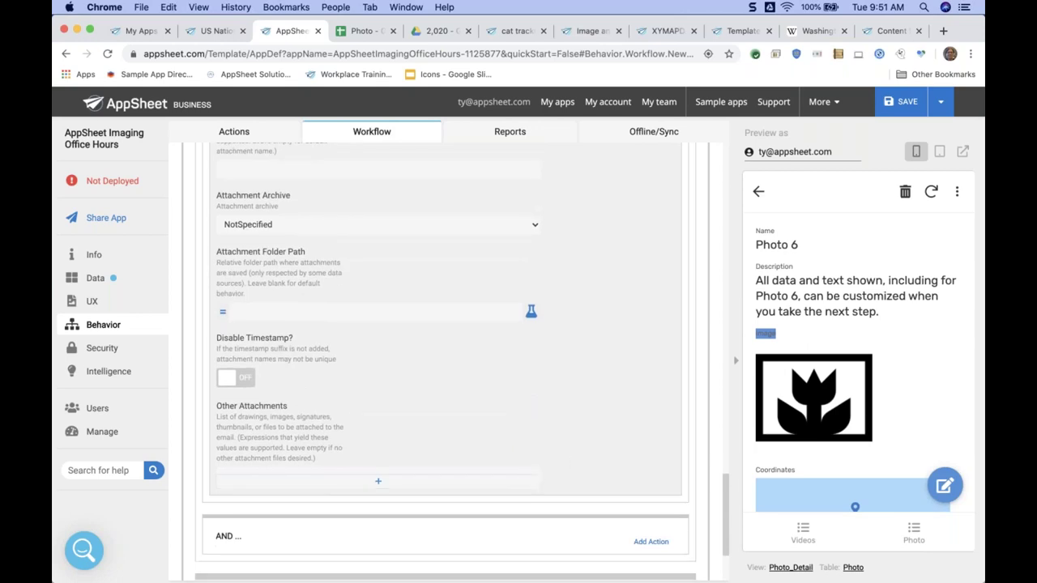
{"action": "scroll", "coordinate": [280, 439], "scroll_direction": "up", "scroll_amount": 5}
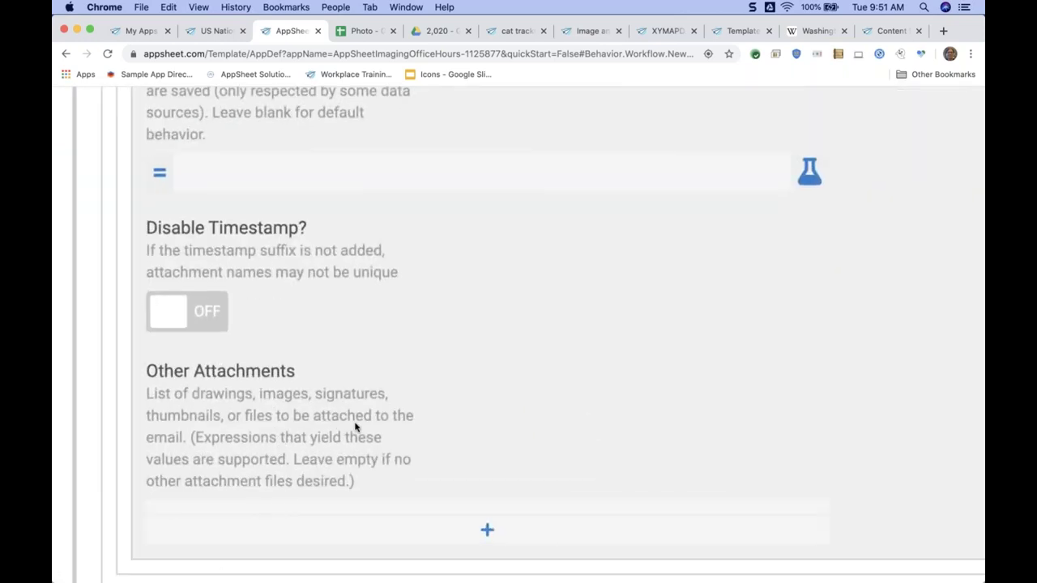
Step: Add an Other Attachments entry and try its expression assistant, cancelling without changes
{"action": "scroll", "coordinate": [355, 427], "scroll_direction": "down", "scroll_amount": 1}
{"action": "left_click", "coordinate": [394, 480]}
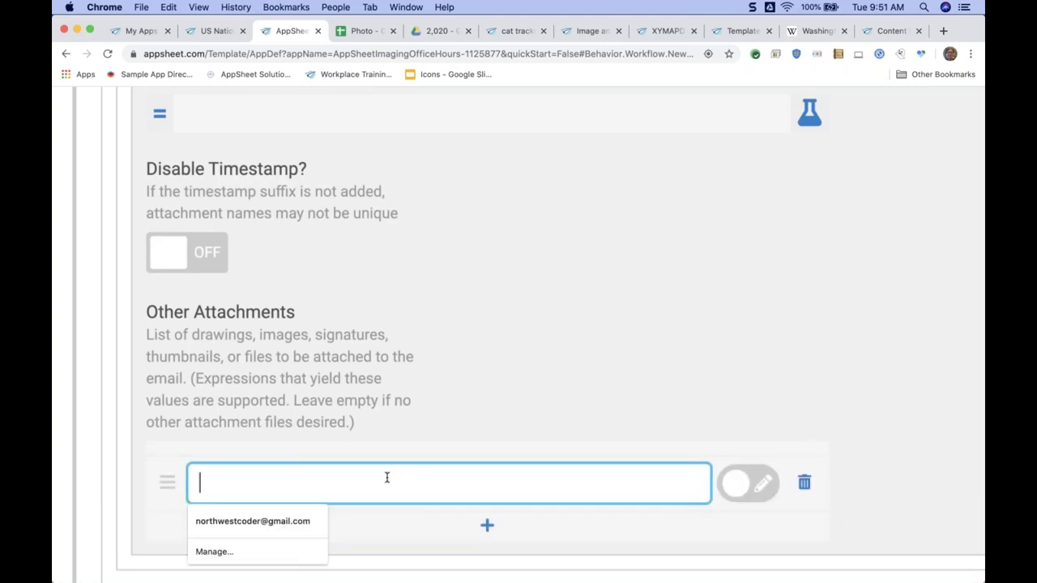
{"action": "left_click", "coordinate": [734, 484]}
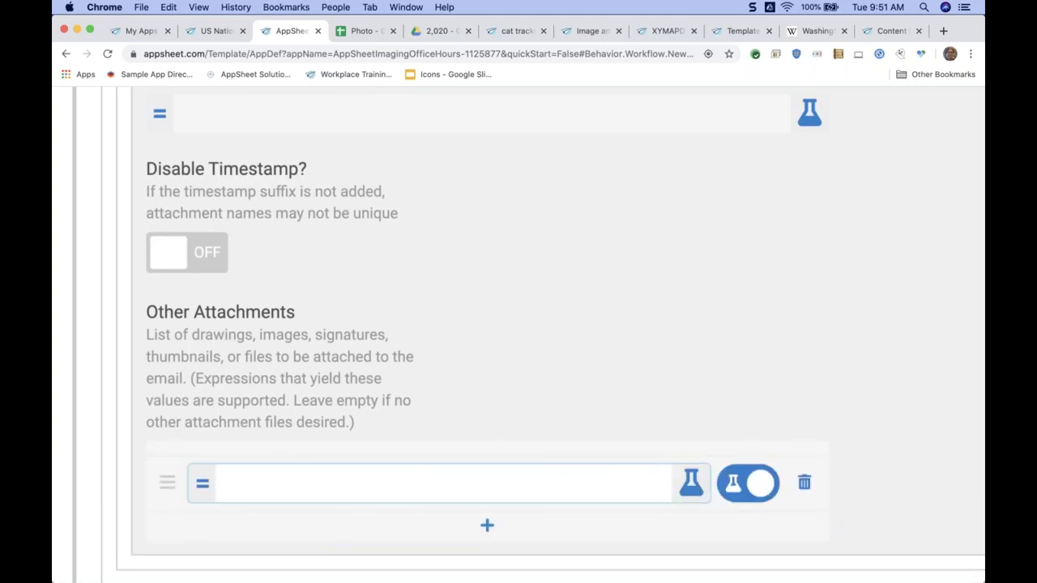
{"action": "left_click", "coordinate": [691, 482]}
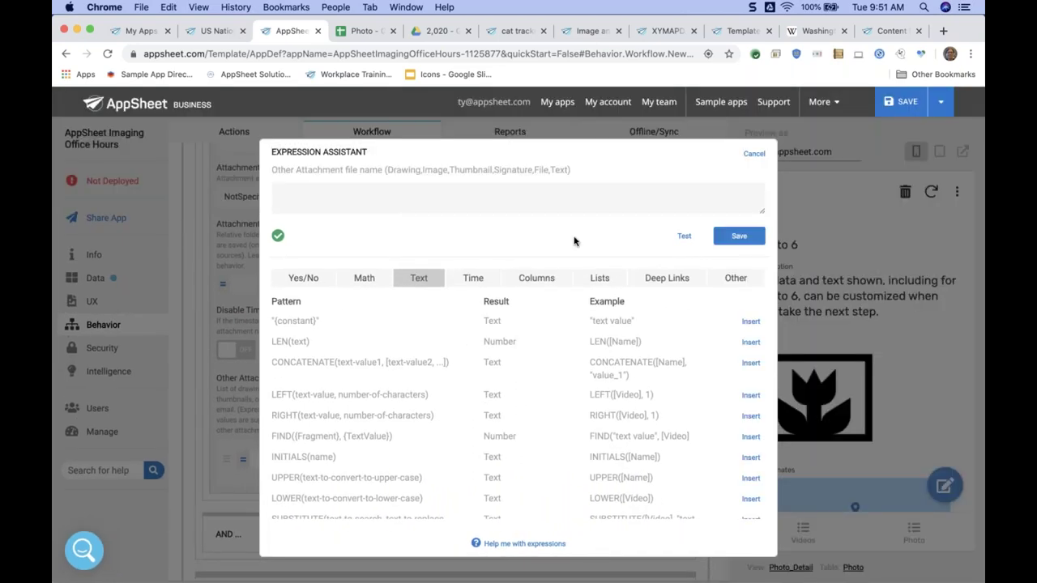
{"action": "left_click", "coordinate": [578, 198]}
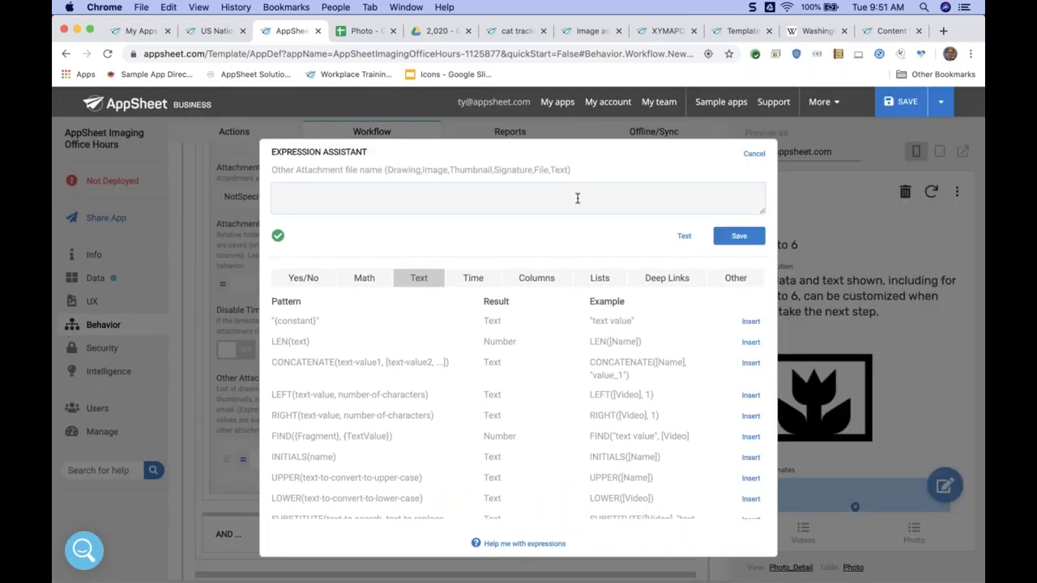
{"action": "left_click", "coordinate": [753, 154]}
Step: Enter <<[YourFileUploadShouldGoHere]>> as the attachment entry's placeholder
{"action": "left_click", "coordinate": [413, 456]}
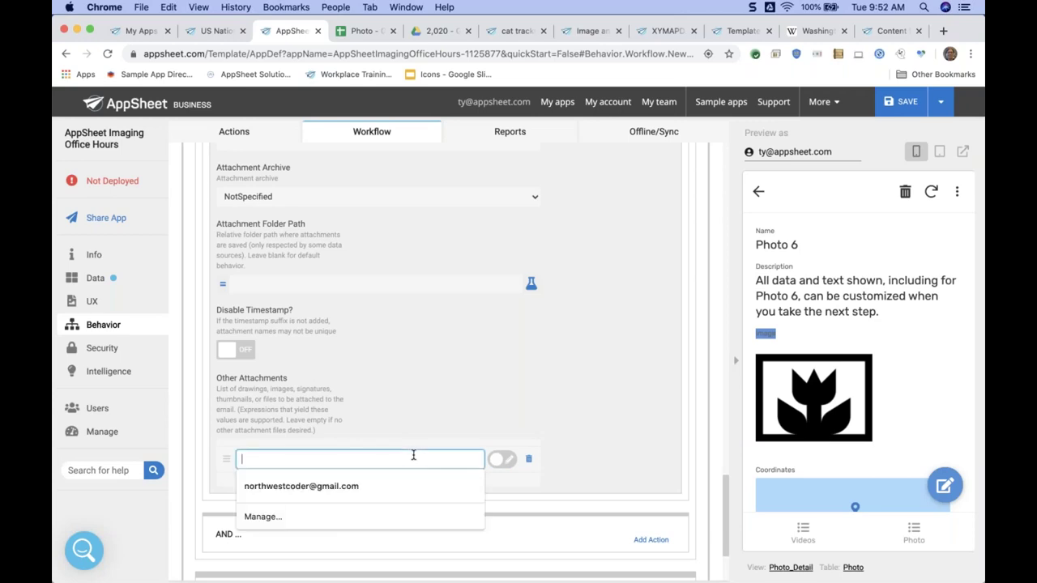
{"action": "type", "text": "<<["}
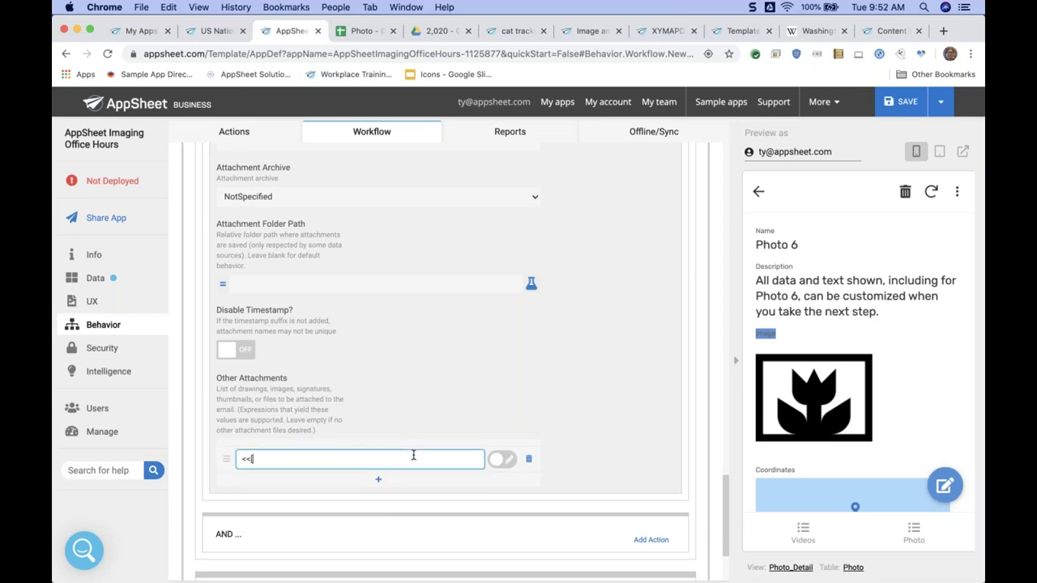
{"action": "type", "text": "YourFileUploadShouldGoHere]>>"}
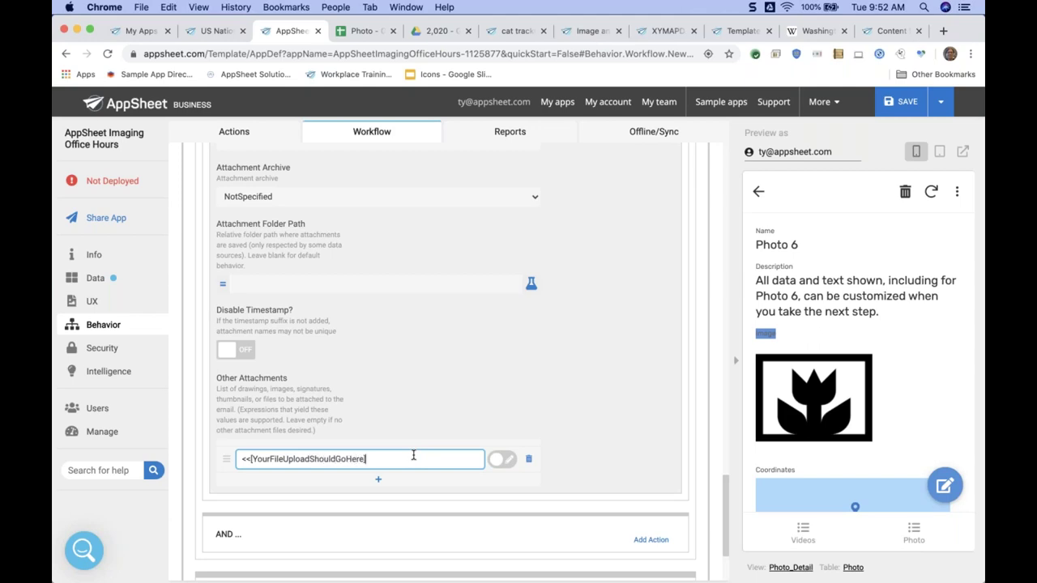
{"action": "left_click", "coordinate": [478, 399]}
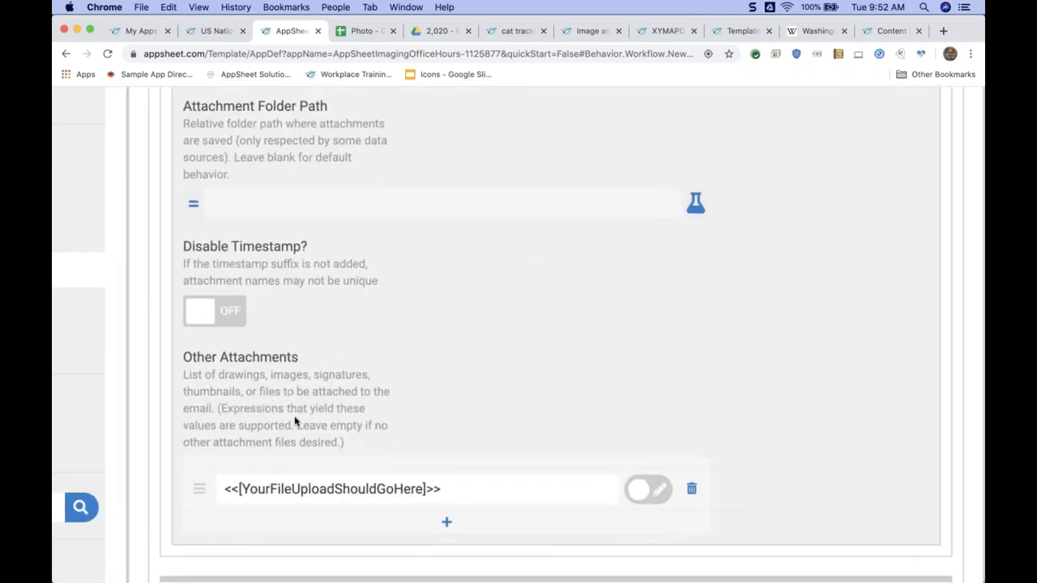
{"action": "double_click", "coordinate": [415, 485]}
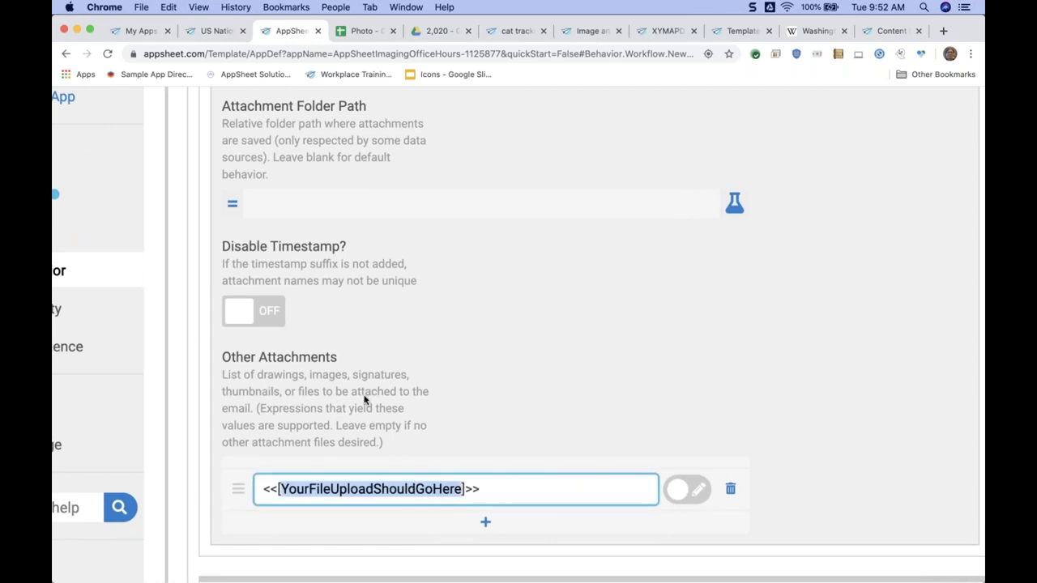
{"action": "scroll", "coordinate": [364, 399], "scroll_direction": "up", "scroll_amount": 8}
{"action": "scroll", "coordinate": [363, 400], "scroll_direction": "down", "scroll_amount": 6}
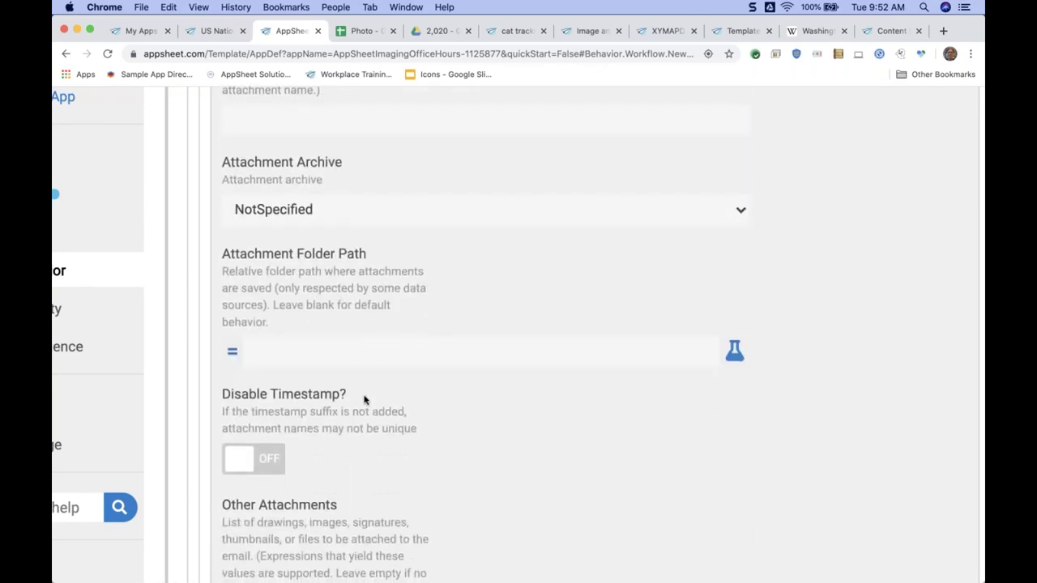
{"action": "scroll", "coordinate": [364, 399], "scroll_direction": "down", "scroll_amount": 5}
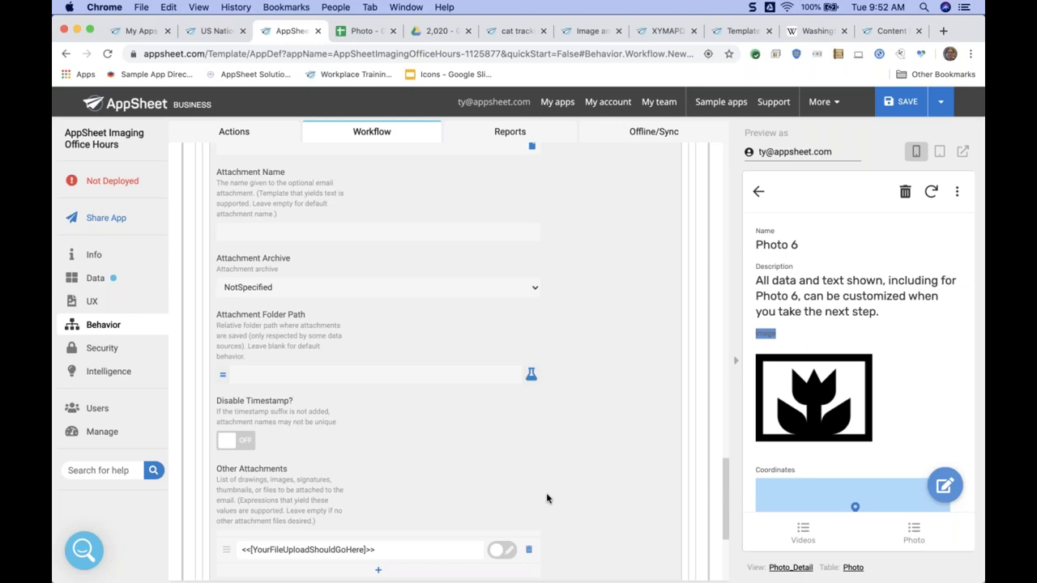
{"action": "scroll", "coordinate": [565, 489], "scroll_direction": "up", "scroll_amount": 15}
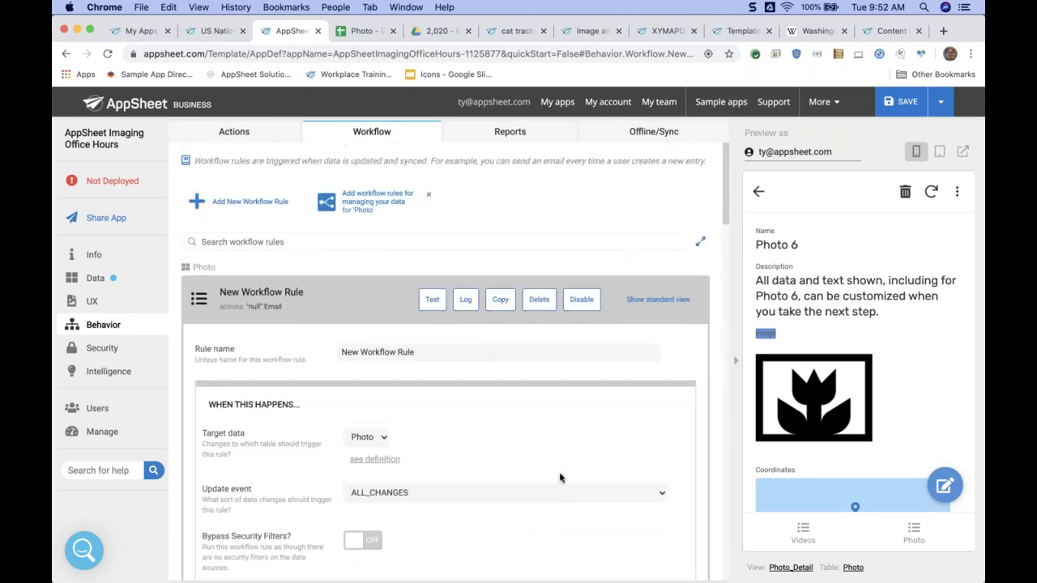
Step: Check the New Workflow Rule's ALL_CHANGES update event, then delete the rule and confirm
{"action": "left_click", "coordinate": [355, 300]}
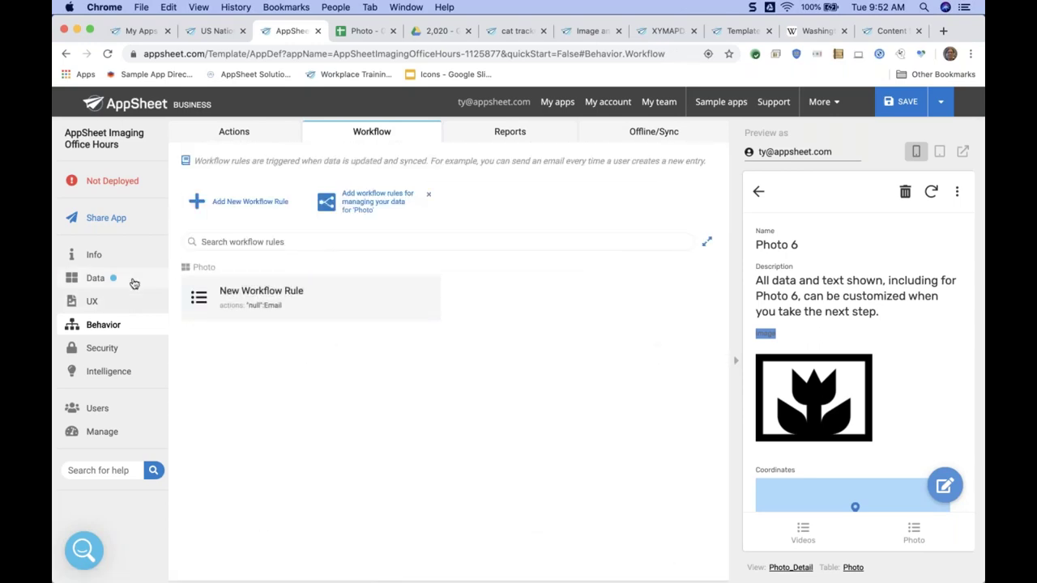
{"action": "left_click", "coordinate": [134, 283]}
{"action": "left_click", "coordinate": [328, 278]}
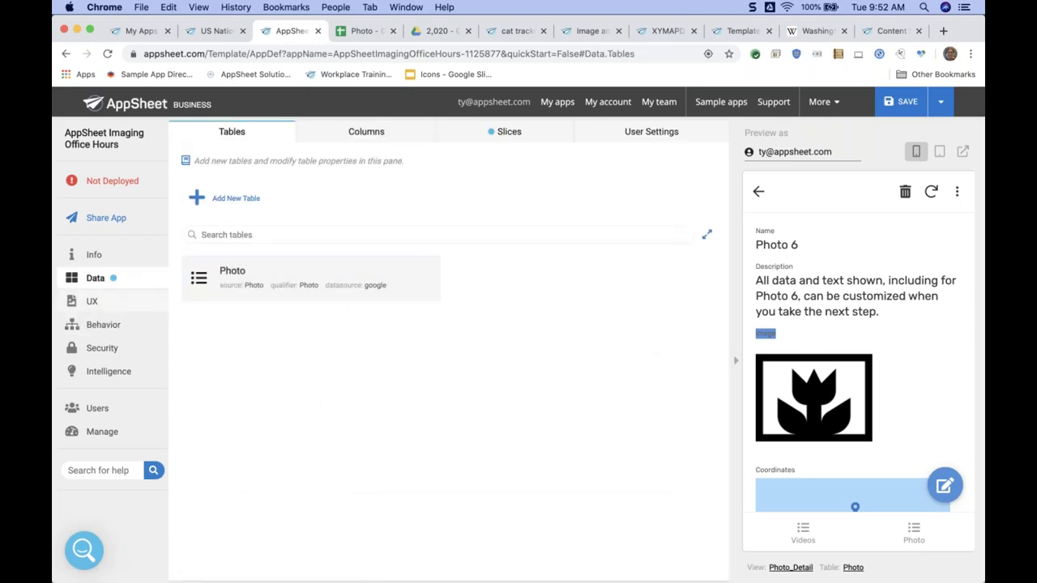
{"action": "left_click", "coordinate": [124, 327]}
{"action": "left_click", "coordinate": [361, 134]}
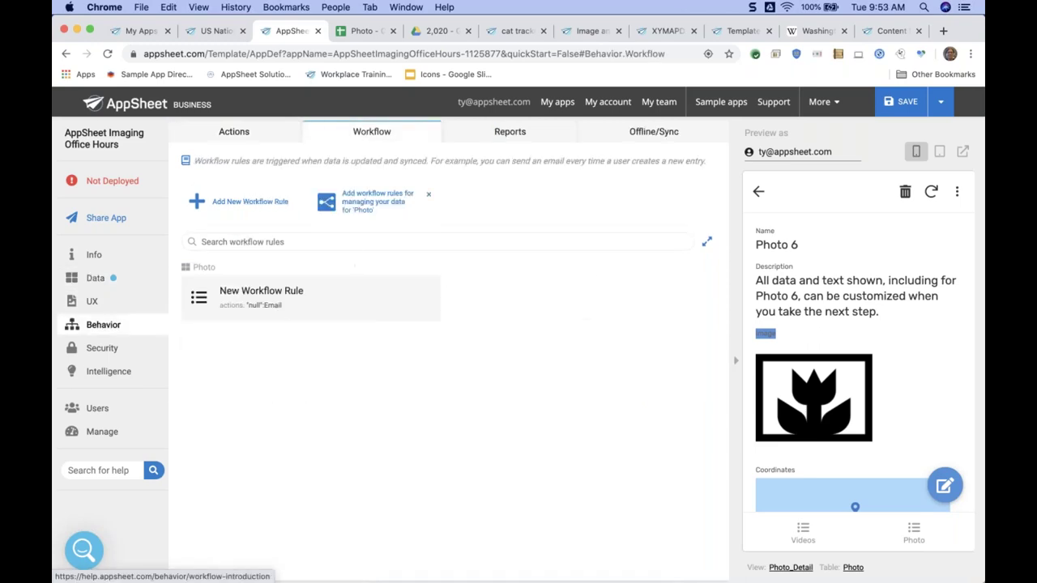
{"action": "left_click", "coordinate": [387, 301]}
{"action": "left_click", "coordinate": [396, 362]}
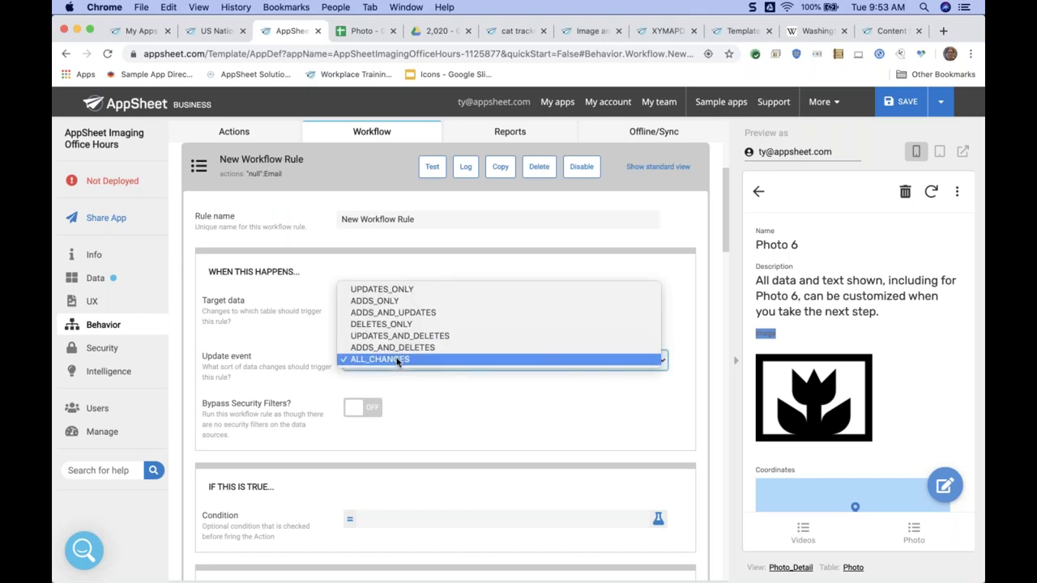
{"action": "left_click", "coordinate": [501, 406]}
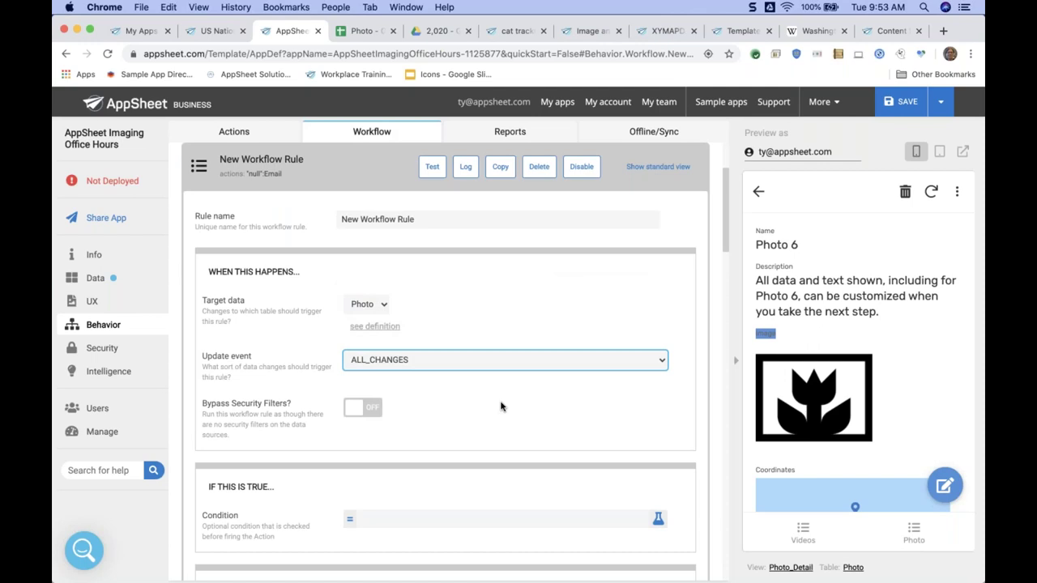
{"action": "left_click", "coordinate": [544, 168]}
{"action": "left_click", "coordinate": [529, 166]}
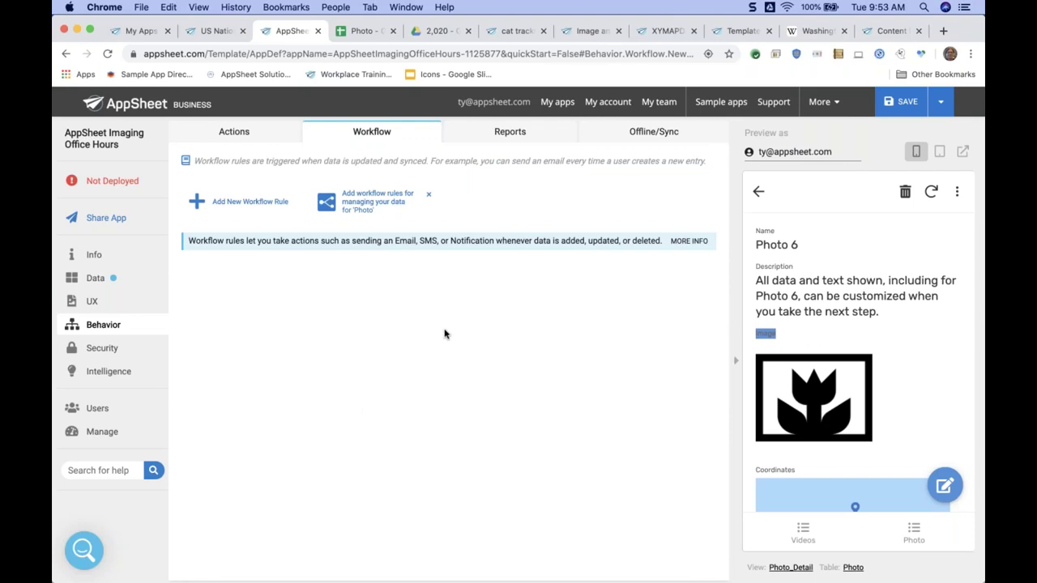
Step: Load community.appsheet.com in a new browser window, then switch back to the AppSheet editor
{"action": "key", "text": "super+n"}
{"action": "type", "text": "community.appsheet.com"}
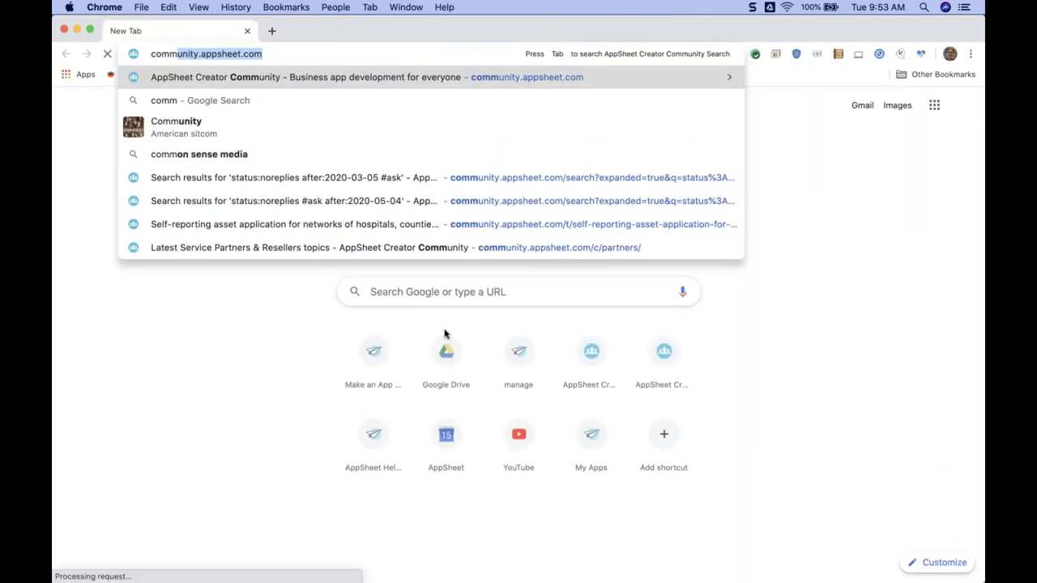
{"action": "key", "text": "Return"}
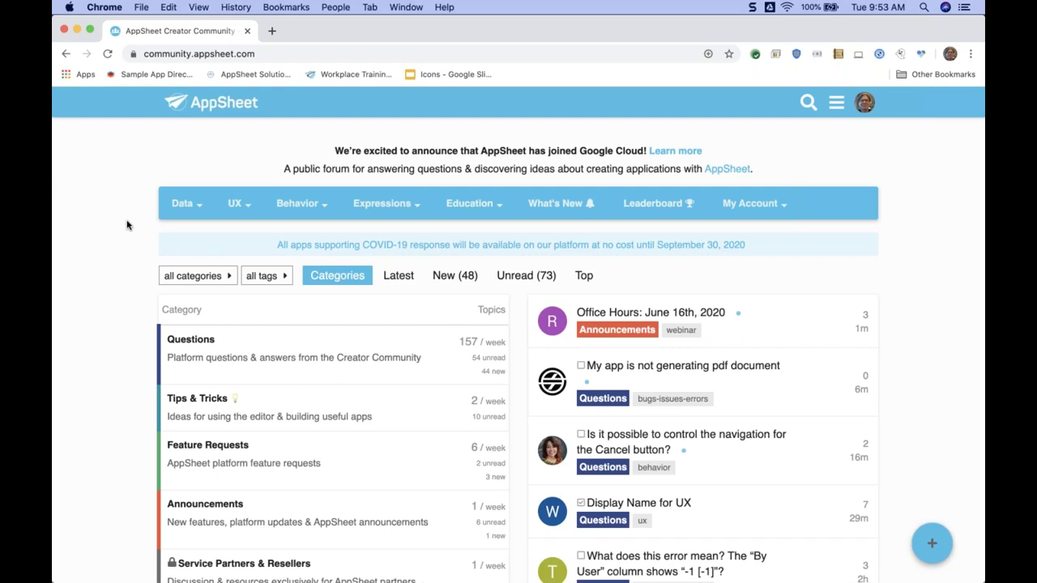
{"action": "key", "text": "super+grave"}
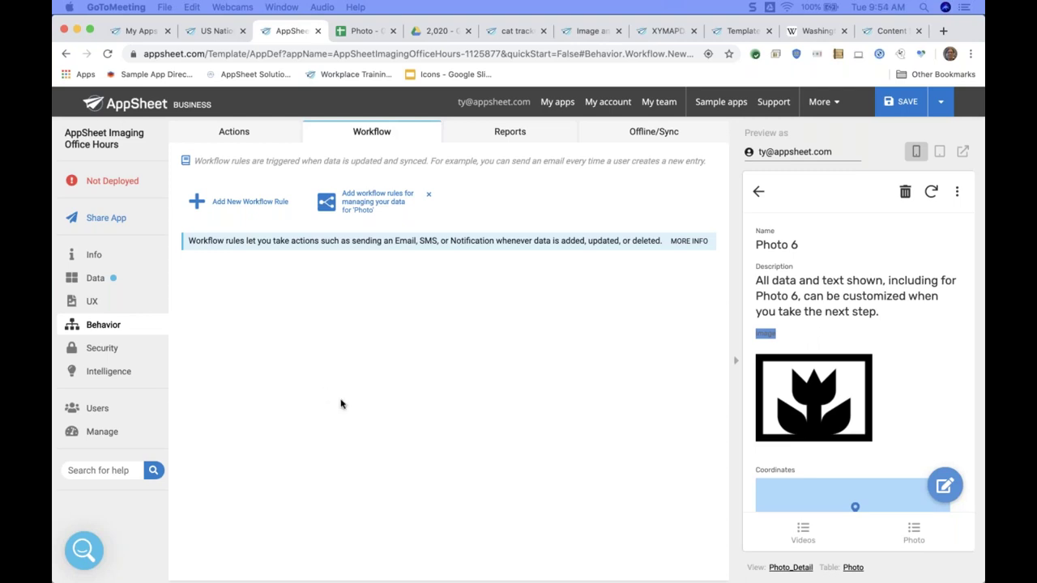
Step: View the preview app's About page, then open the Info spec showing Photo feeding a View
{"action": "left_click", "coordinate": [430, 357]}
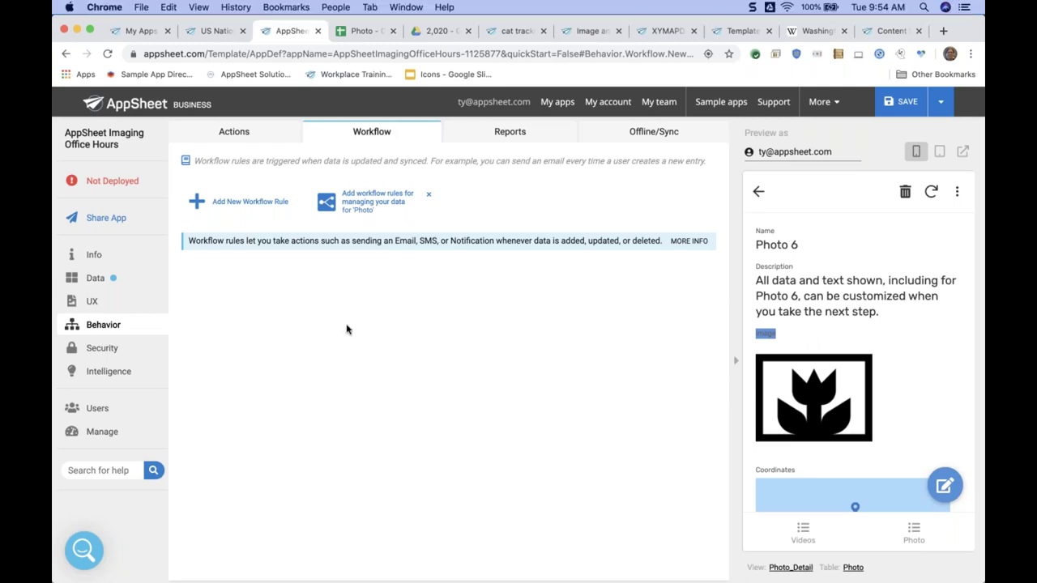
{"action": "left_click", "coordinate": [758, 192]}
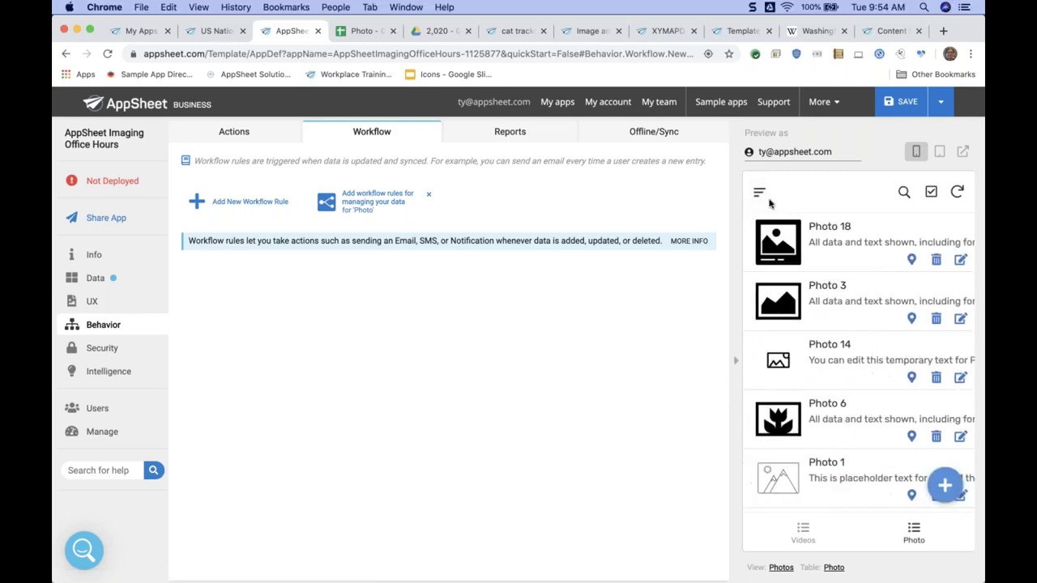
{"action": "left_click", "coordinate": [759, 193]}
{"action": "left_click", "coordinate": [800, 352]}
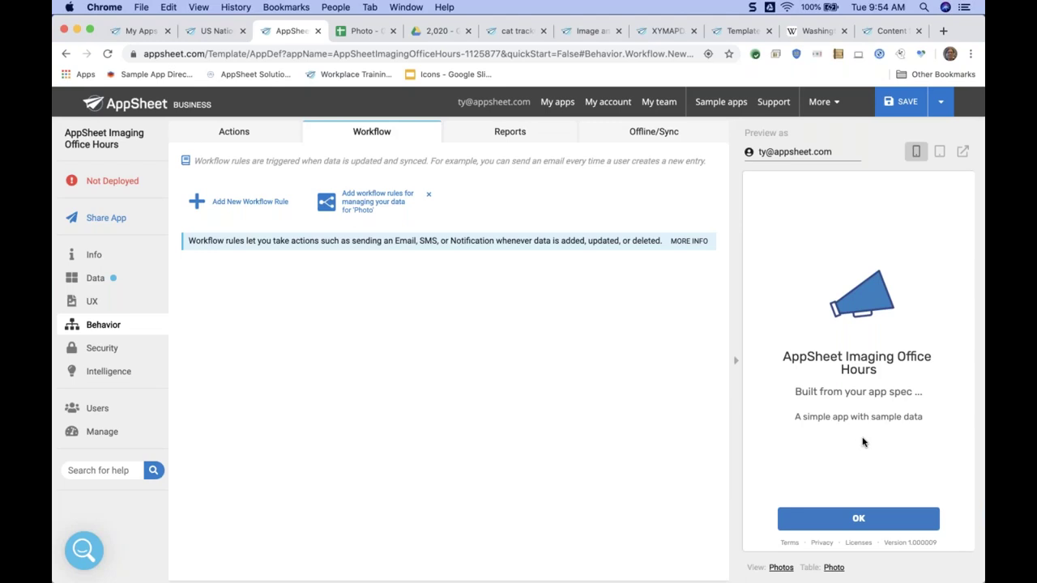
{"action": "left_click", "coordinate": [856, 517]}
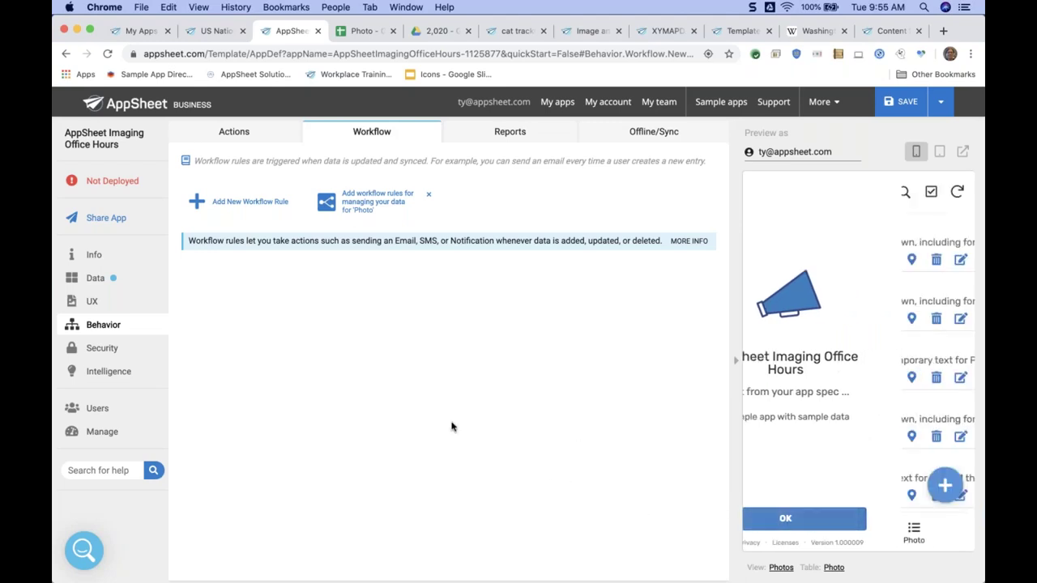
{"action": "left_click", "coordinate": [124, 259]}
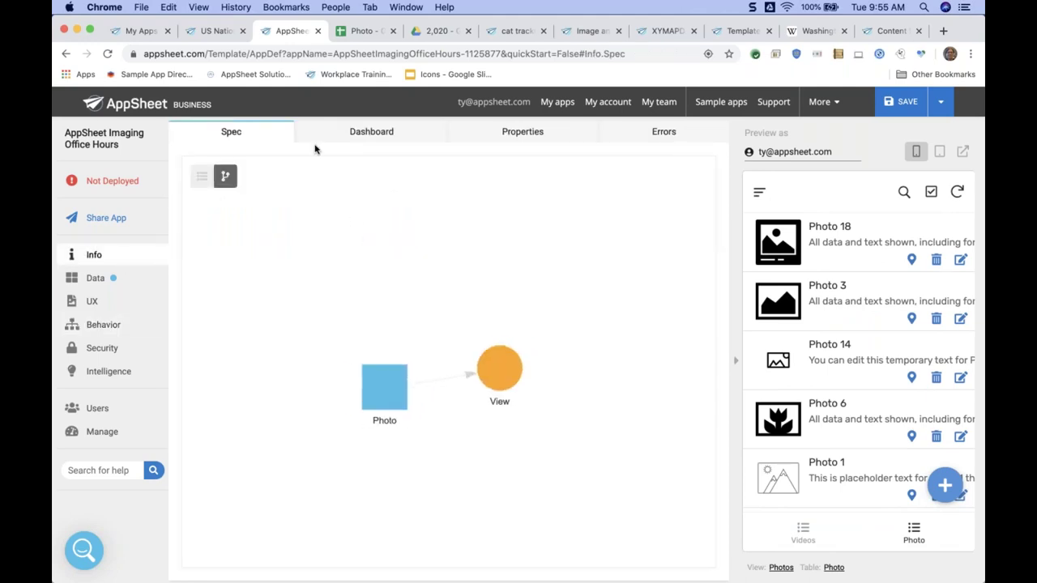
Step: Review the Information for App Users fields such as Privacy policy, then go to Data
{"action": "left_click", "coordinate": [486, 133]}
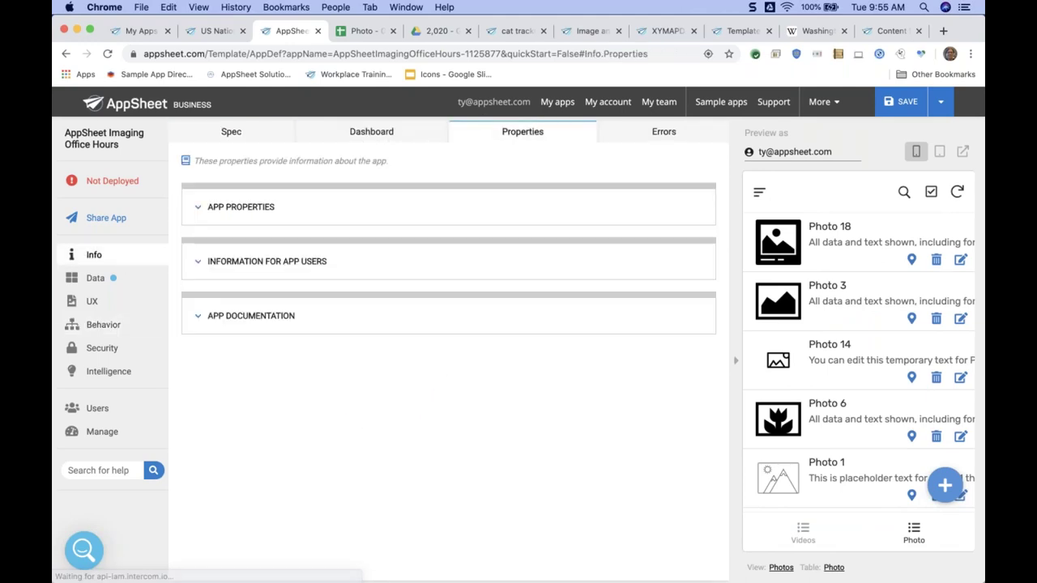
{"action": "left_click", "coordinate": [248, 267]}
{"action": "left_click", "coordinate": [373, 400]}
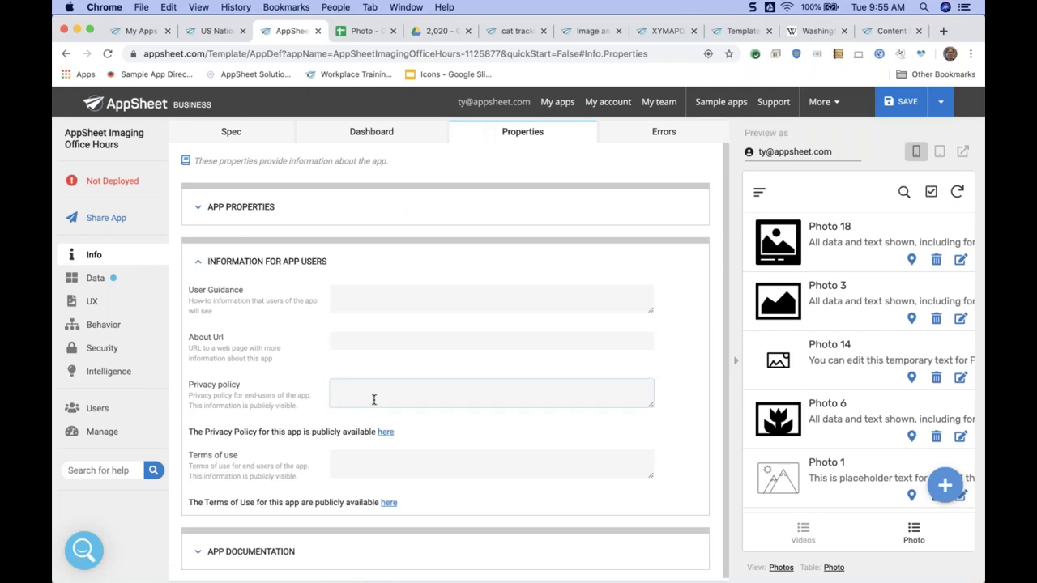
{"action": "scroll", "coordinate": [373, 400], "scroll_direction": "up", "scroll_amount": 5}
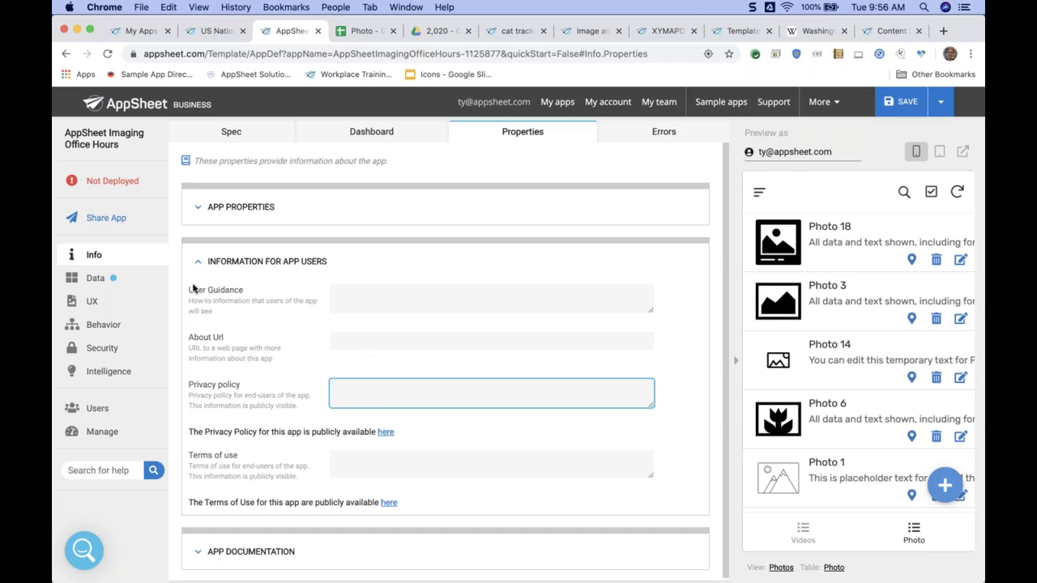
{"action": "left_click", "coordinate": [106, 281]}
Step: List the Photo table's columns and open the Description column's full settings
{"action": "left_click", "coordinate": [287, 261]}
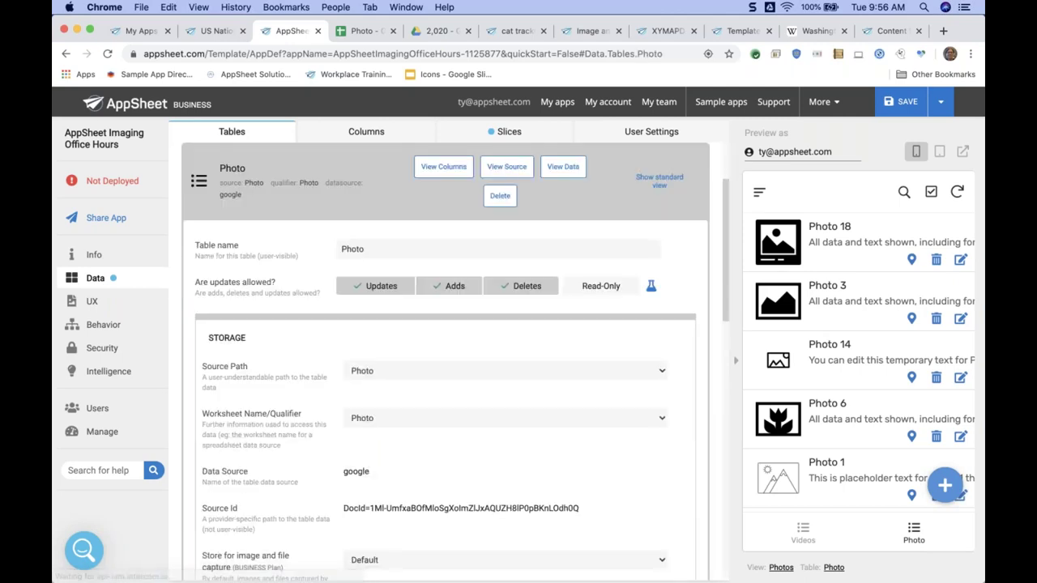
{"action": "left_click", "coordinate": [444, 167]}
{"action": "scroll", "coordinate": [616, 364], "scroll_direction": "down", "scroll_amount": 1}
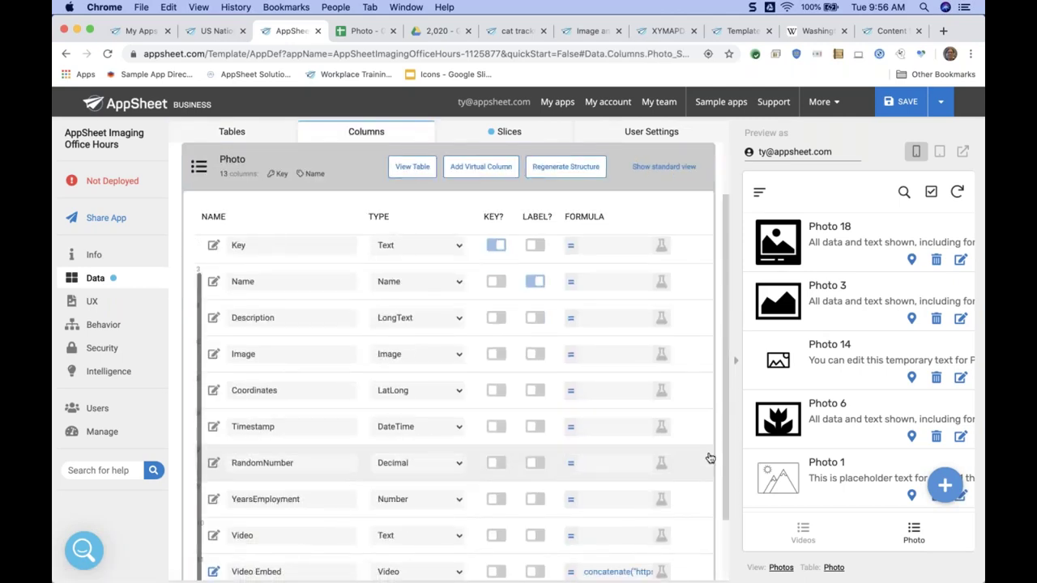
{"action": "left_click", "coordinate": [845, 416]}
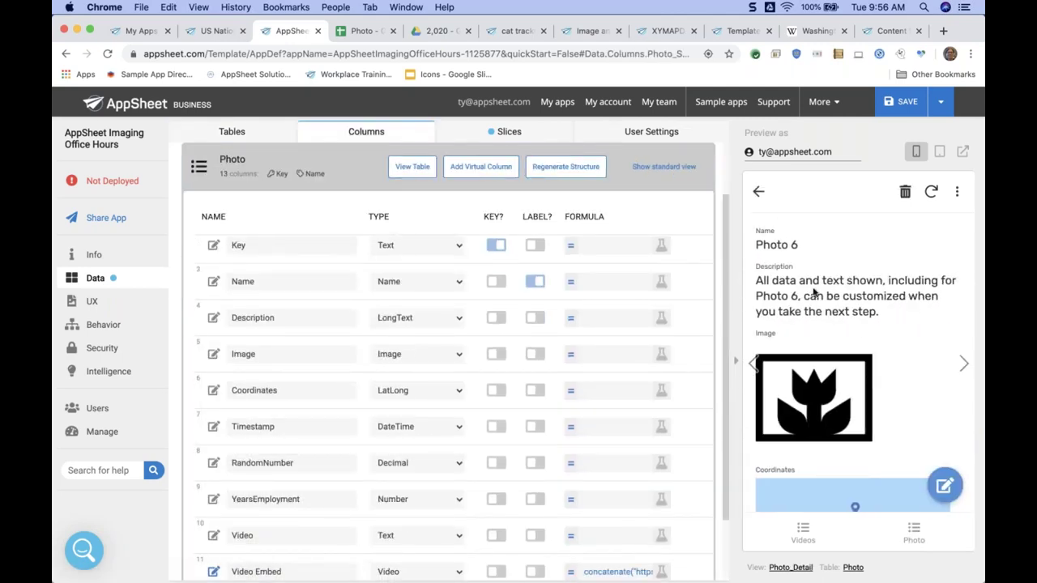
{"action": "scroll", "coordinate": [402, 359], "scroll_direction": "up", "scroll_amount": 1}
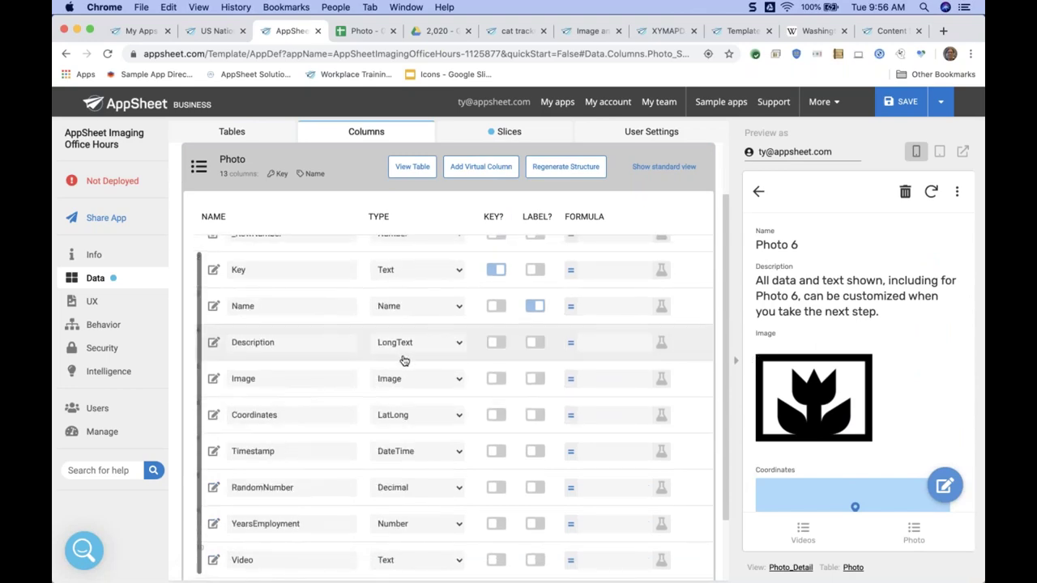
{"action": "left_click", "coordinate": [403, 346]}
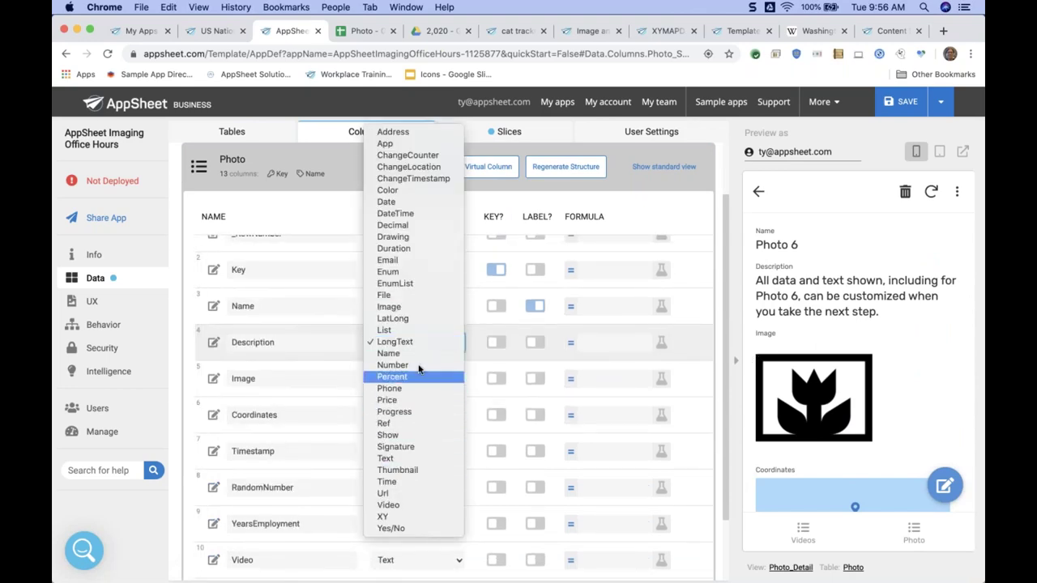
{"action": "left_click", "coordinate": [212, 343]}
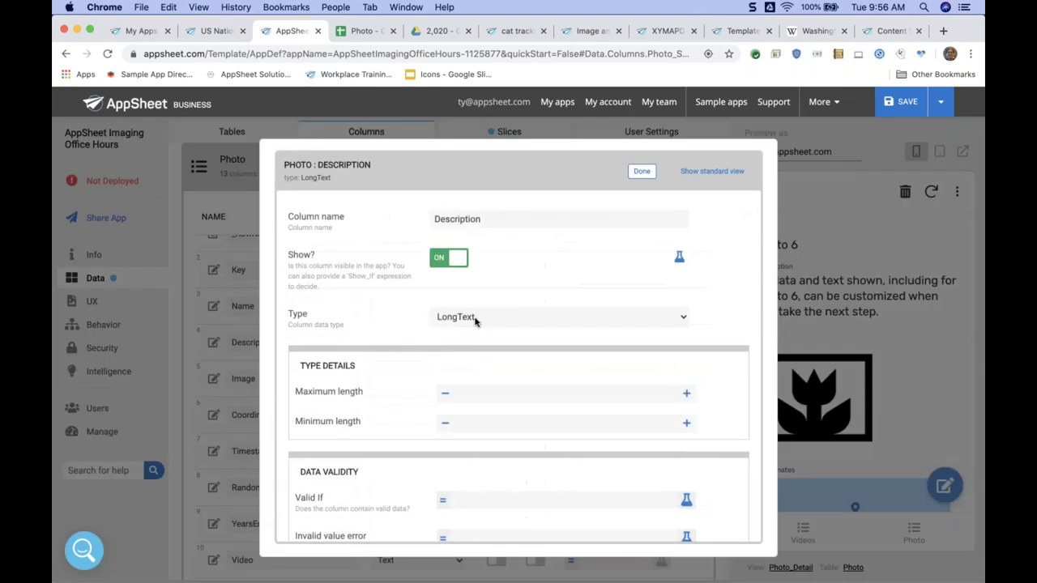
Step: Make Description an Enum with values A and B, then show Behavior > Workflow
{"action": "left_click", "coordinate": [477, 320]}
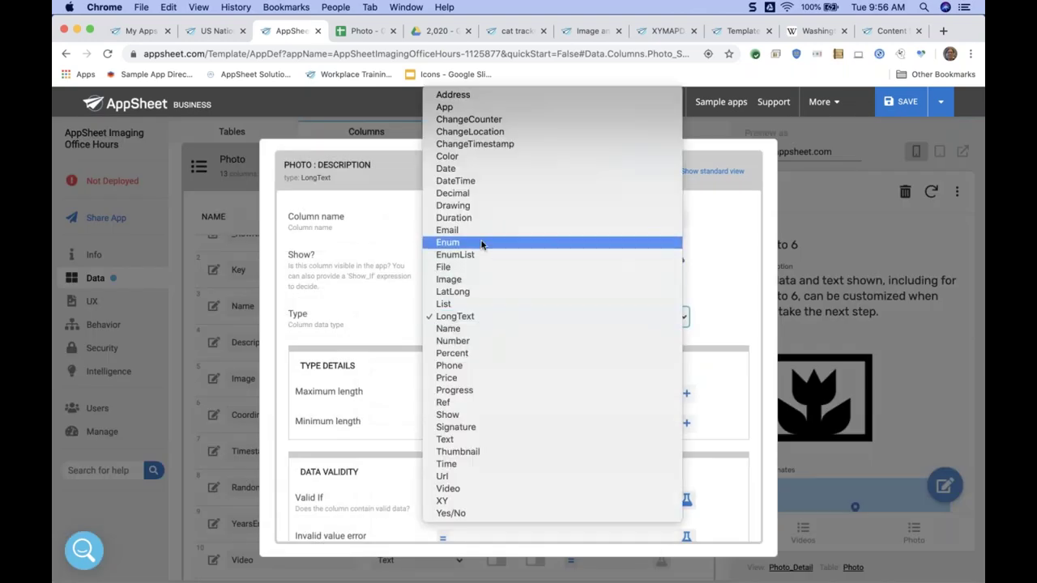
{"action": "left_click", "coordinate": [481, 243]}
{"action": "left_click", "coordinate": [565, 397]}
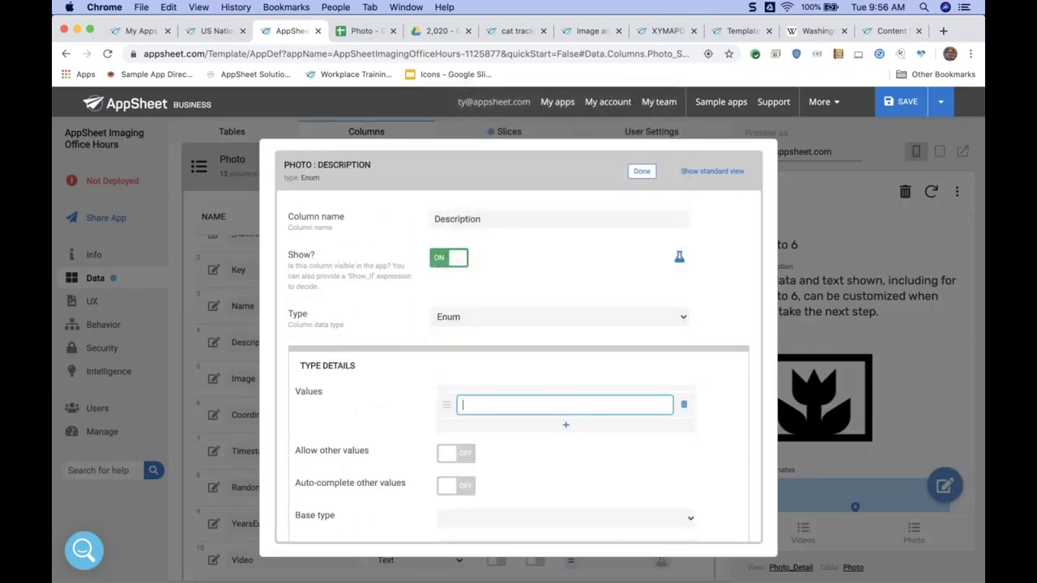
{"action": "type", "text": "A"}
{"action": "key", "text": "Return"}
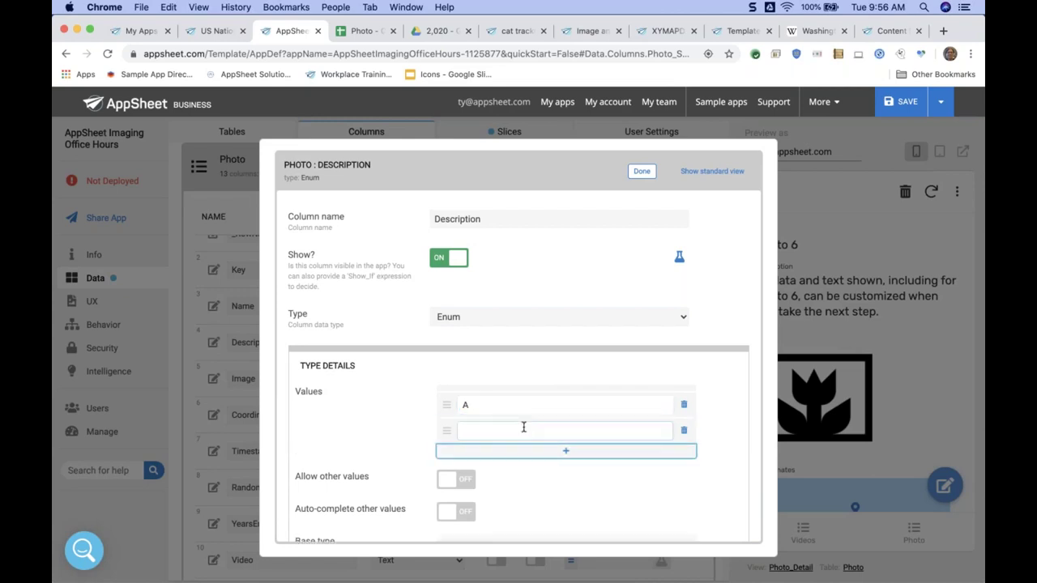
{"action": "type", "text": "B"}
{"action": "left_click", "coordinate": [632, 173]}
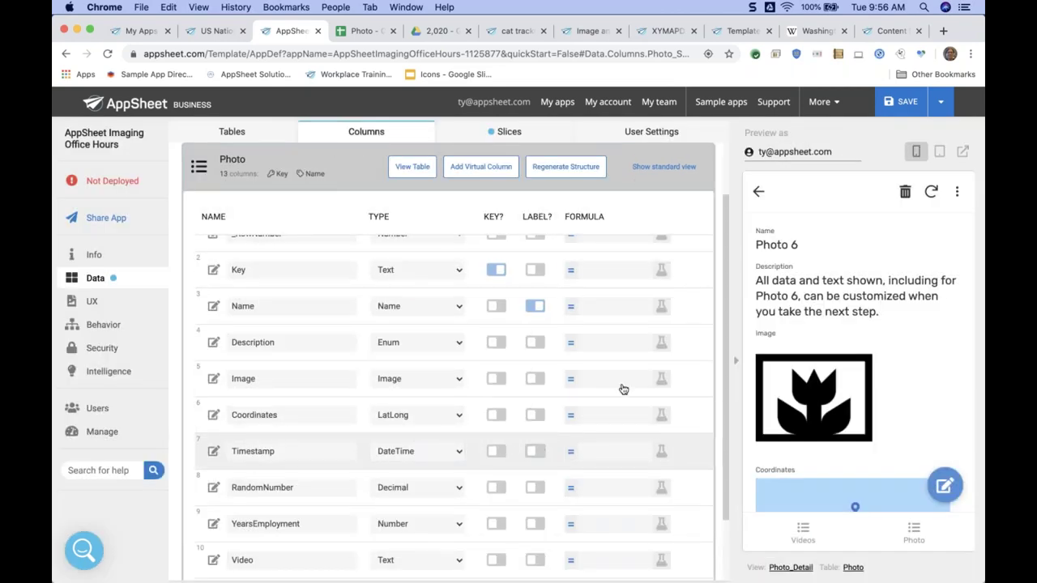
{"action": "left_click", "coordinate": [137, 324]}
{"action": "left_click", "coordinate": [360, 134]}
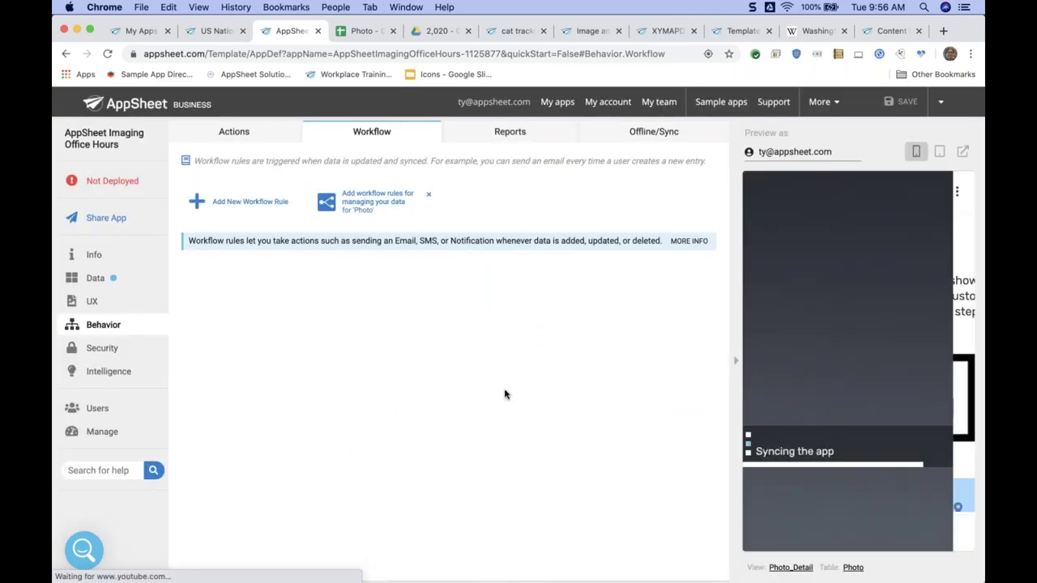
Step: In the preview, try Photo 6's A and B Description choices and save the record
{"action": "left_click", "coordinate": [945, 486]}
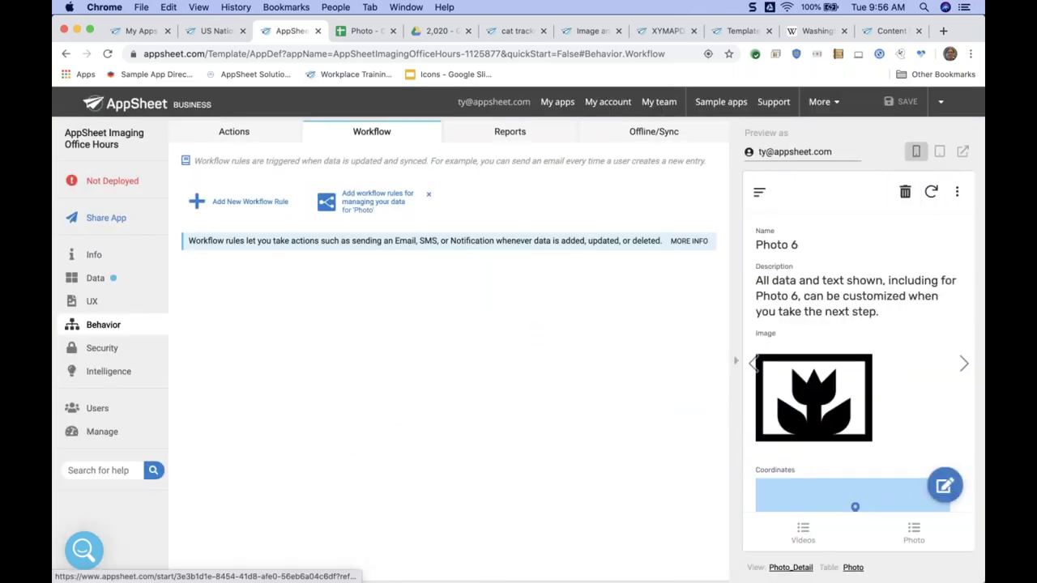
{"action": "left_click", "coordinate": [794, 336]}
{"action": "left_click", "coordinate": [885, 338]}
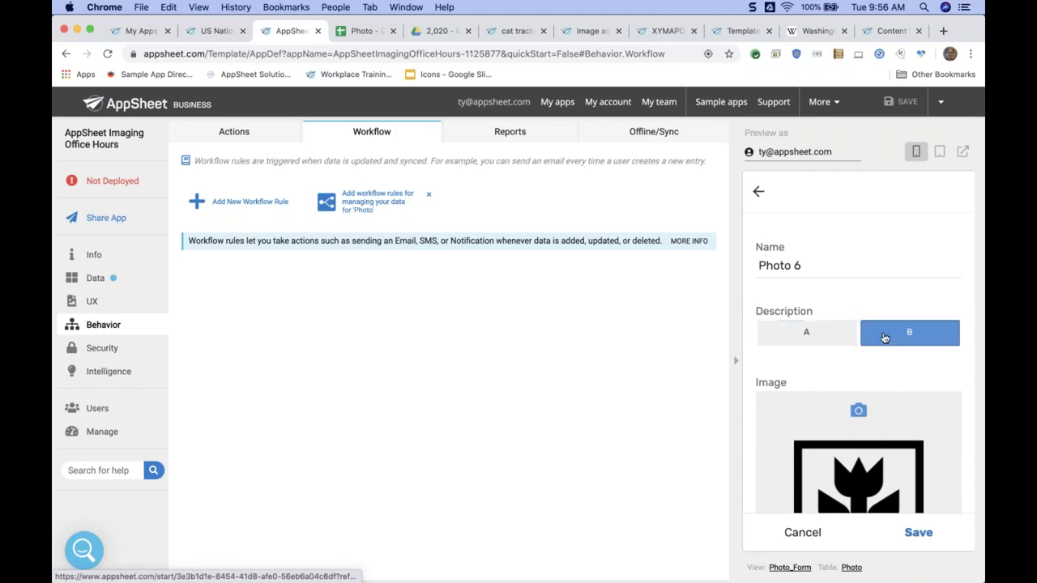
{"action": "left_click", "coordinate": [885, 337]}
{"action": "left_click", "coordinate": [885, 338]}
{"action": "left_click", "coordinate": [884, 337]}
{"action": "left_click", "coordinate": [884, 338]}
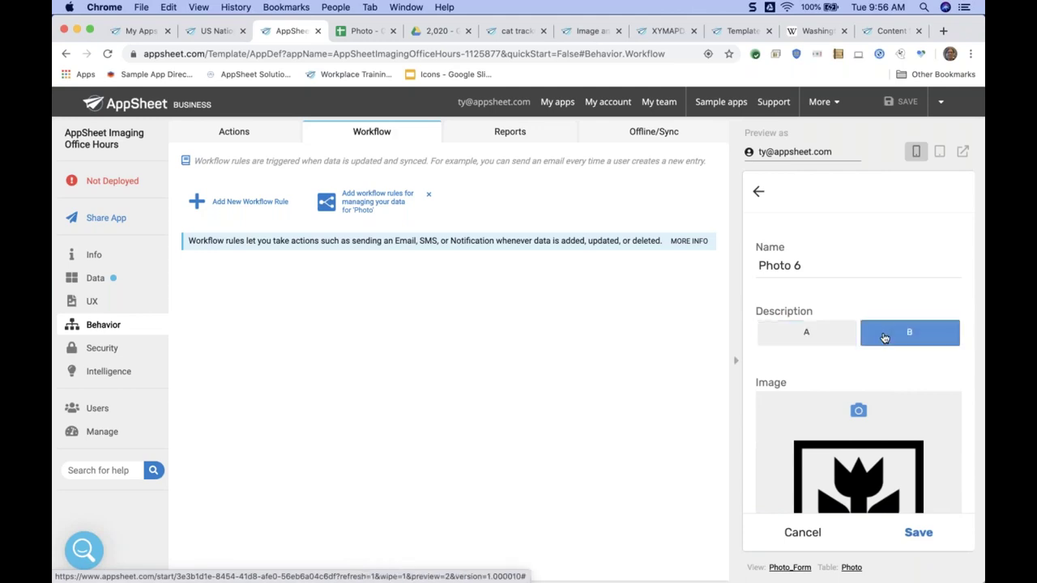
{"action": "left_click", "coordinate": [885, 338]}
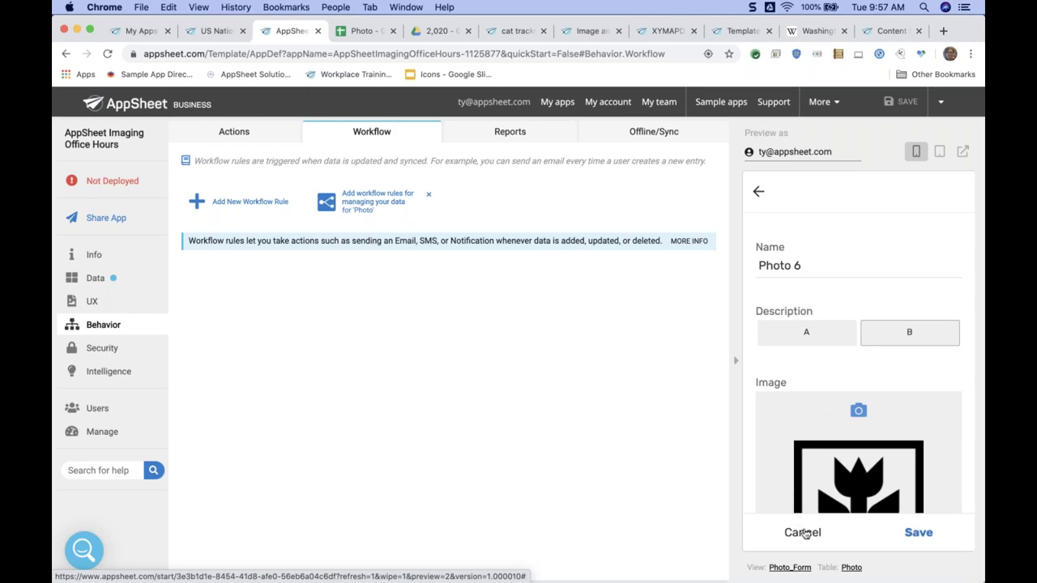
{"action": "left_click", "coordinate": [910, 533]}
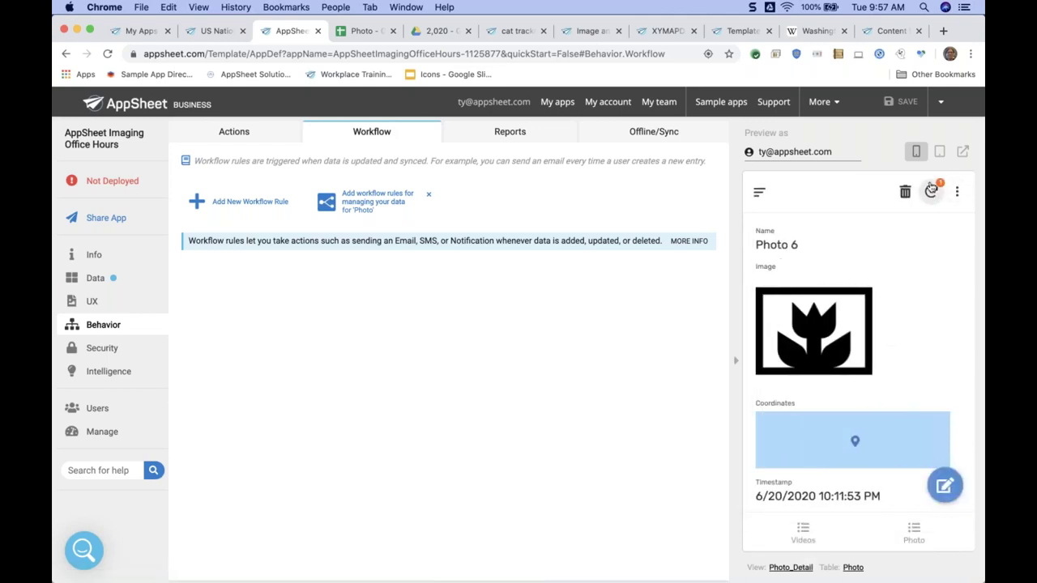
Step: Reset the preview's local changes to discard the Photo 6 edit
{"action": "left_click", "coordinate": [759, 192]}
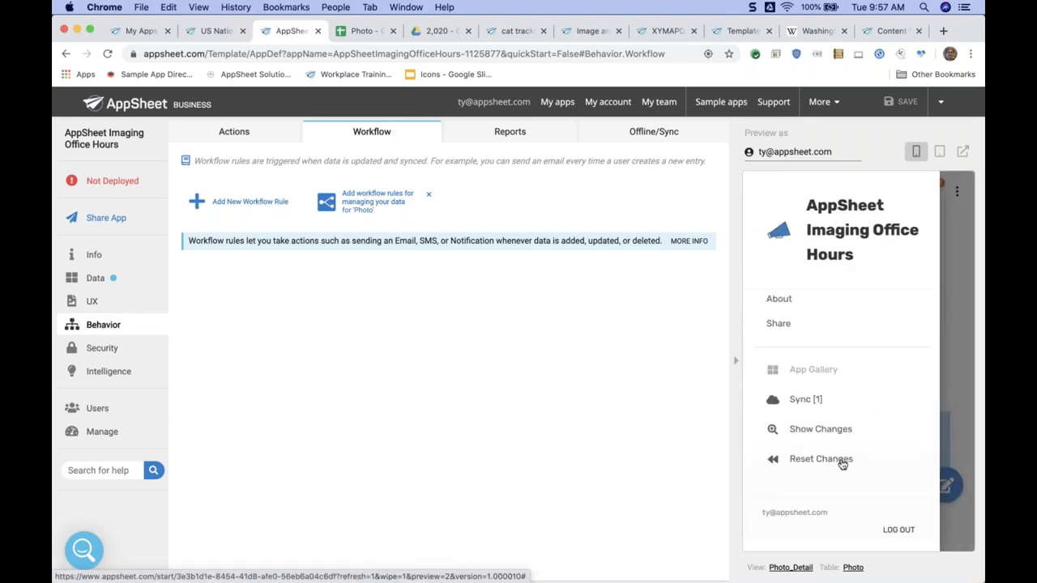
{"action": "left_click", "coordinate": [821, 459]}
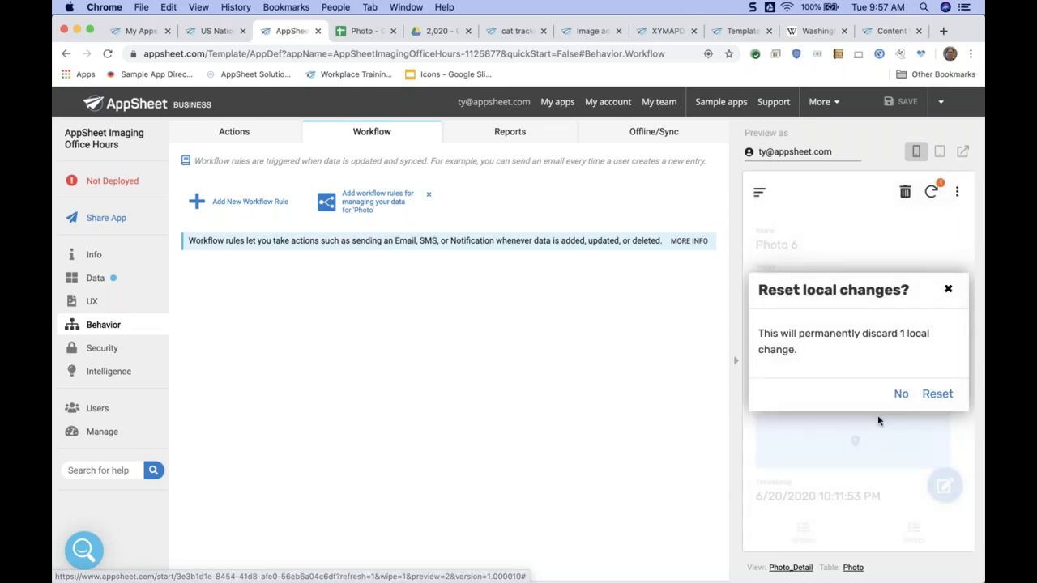
{"action": "left_click", "coordinate": [937, 394]}
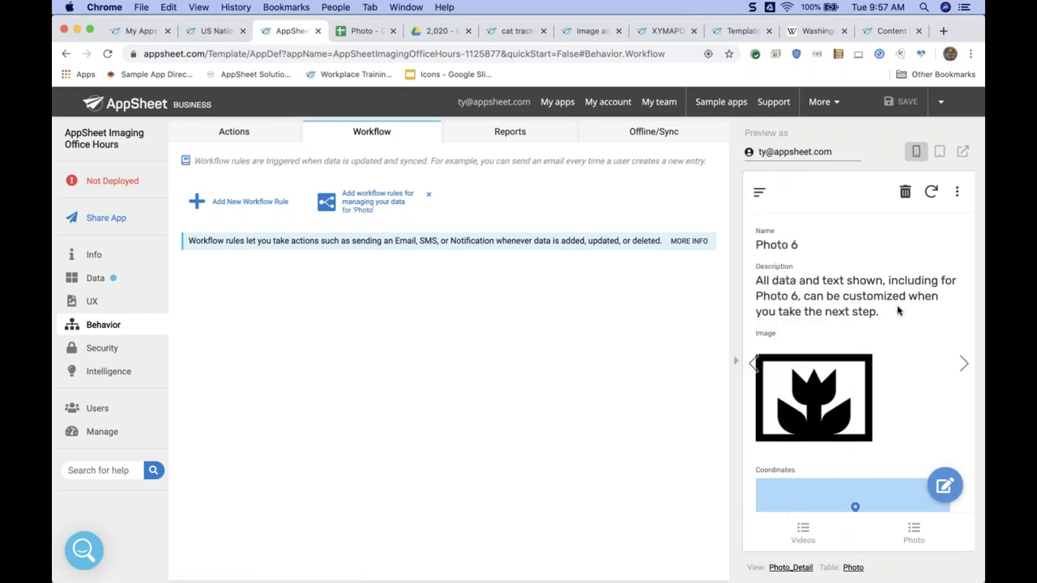
Step: Edit Photo 6 again, toggling the A choice, then return to Data Tables
{"action": "left_click", "coordinate": [939, 493]}
{"action": "left_click", "coordinate": [804, 334]}
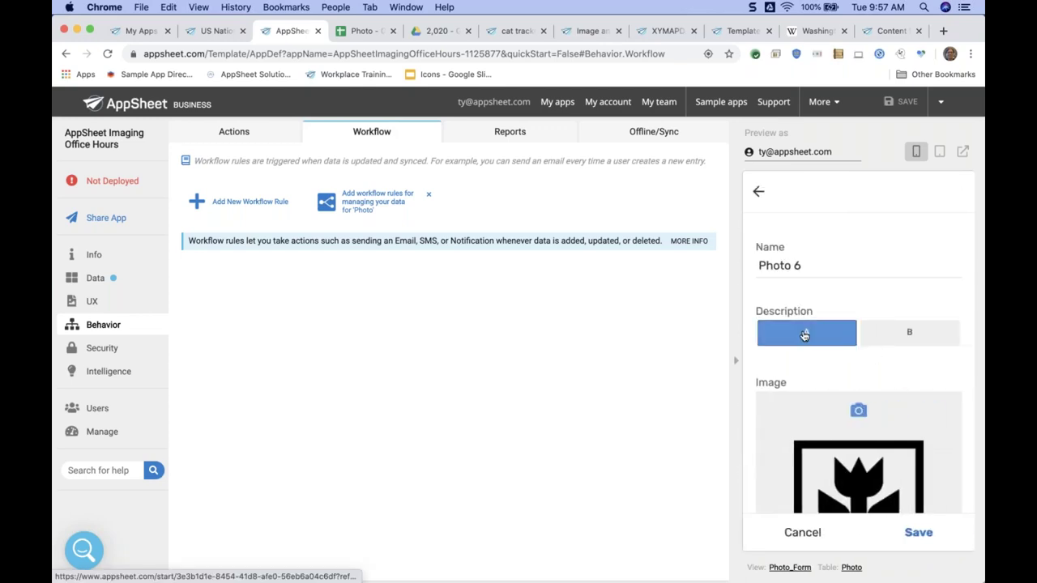
{"action": "left_click", "coordinate": [804, 334]}
{"action": "left_click", "coordinate": [804, 335]}
{"action": "left_click", "coordinate": [804, 335]}
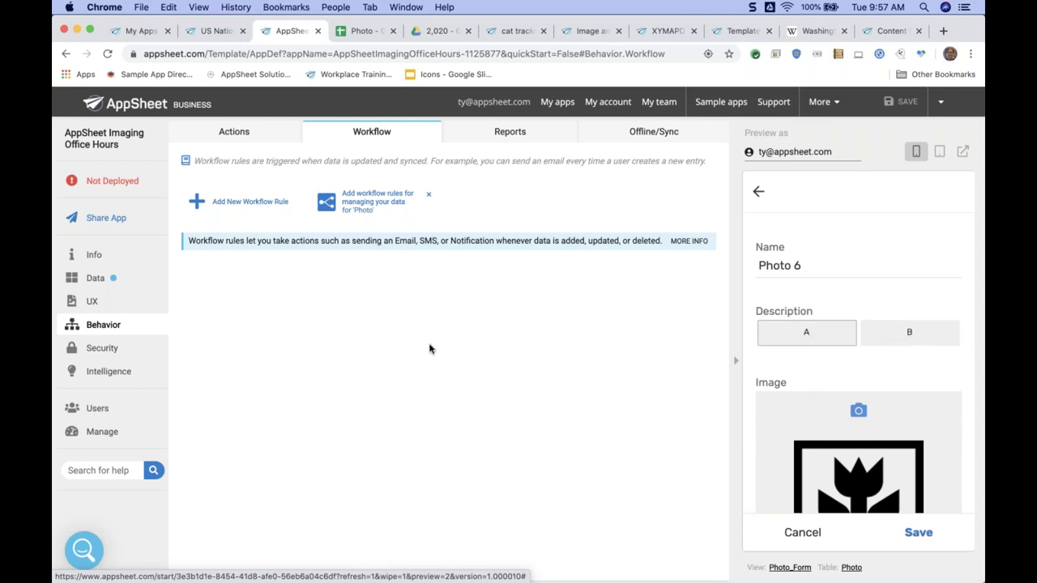
{"action": "left_click", "coordinate": [114, 284]}
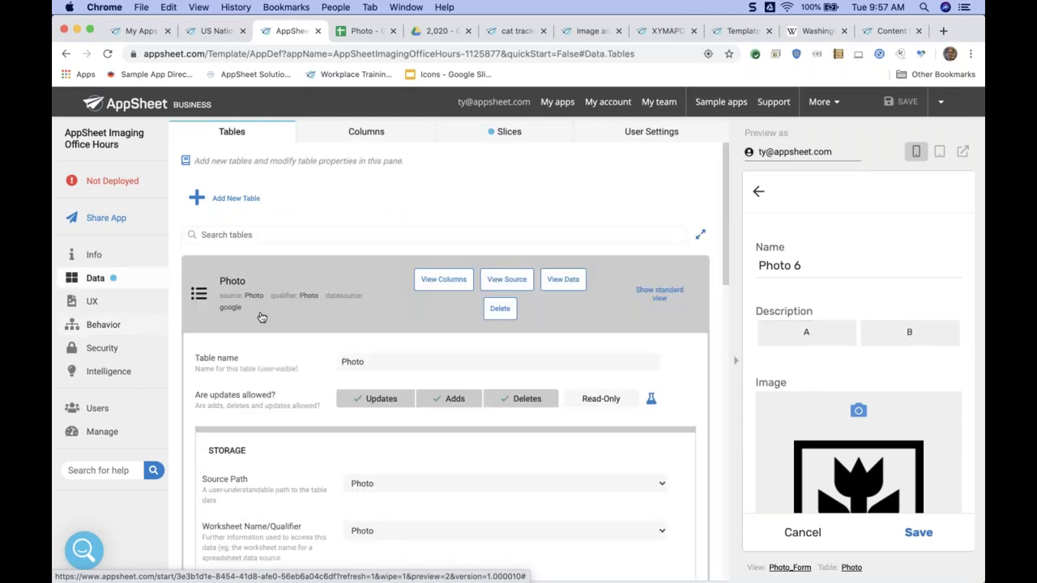
Step: Show the Photo table's columns and scroll right to the Show?, Editable? and Require? settings
{"action": "left_click", "coordinate": [455, 283]}
{"action": "scroll", "coordinate": [569, 398], "scroll_direction": "right", "scroll_amount": 10}
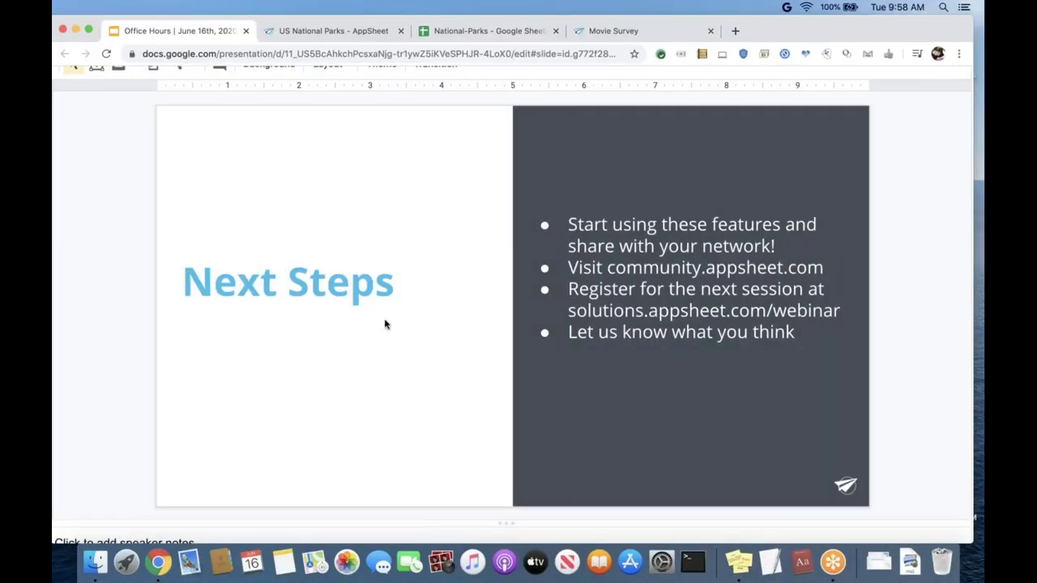
Step: Advance from Next Steps to the closing 'Happy app building!' slide
{"action": "left_click", "coordinate": [347, 369]}
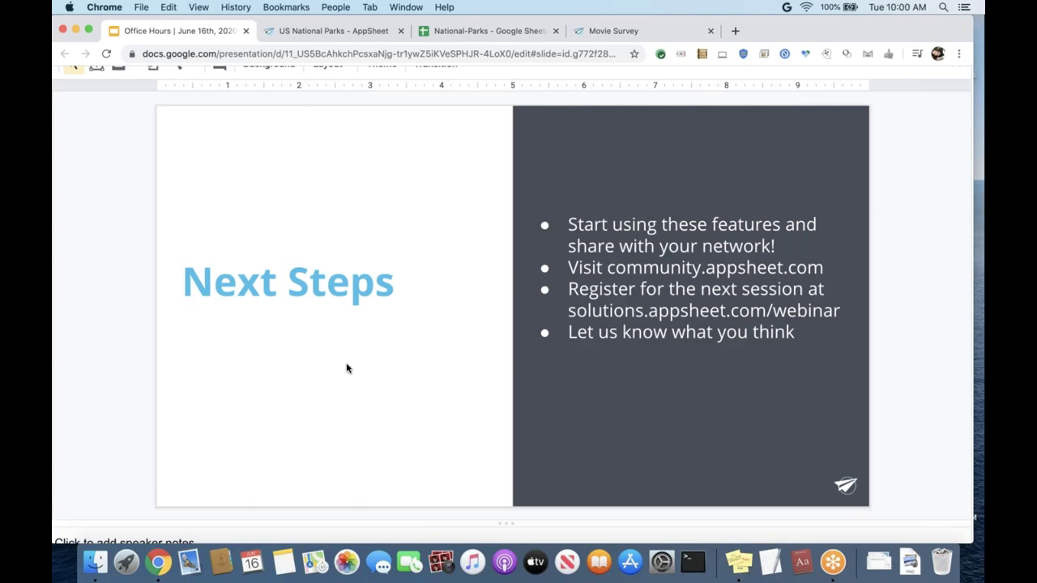
{"action": "key", "text": "Down"}
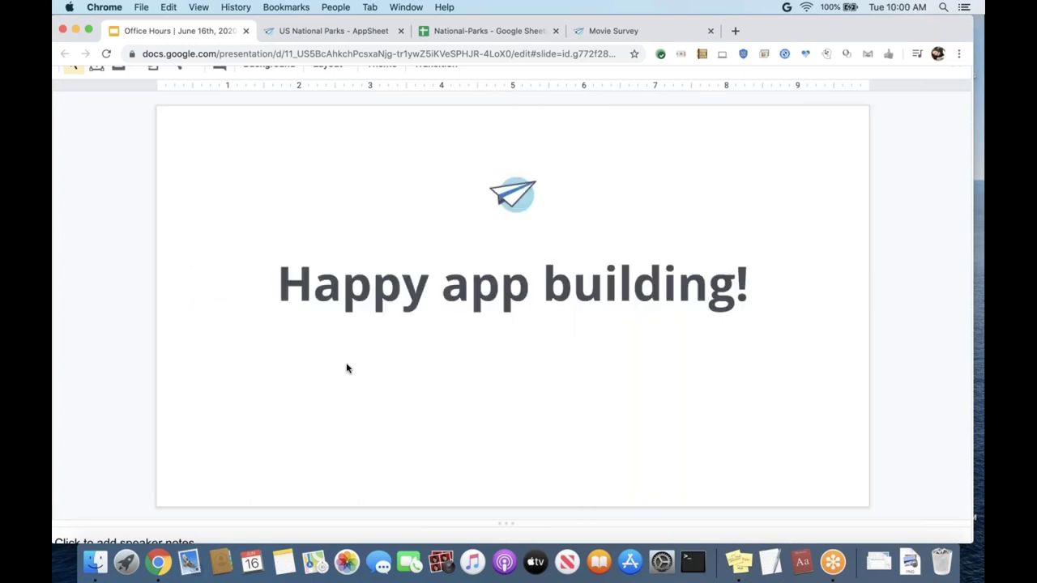